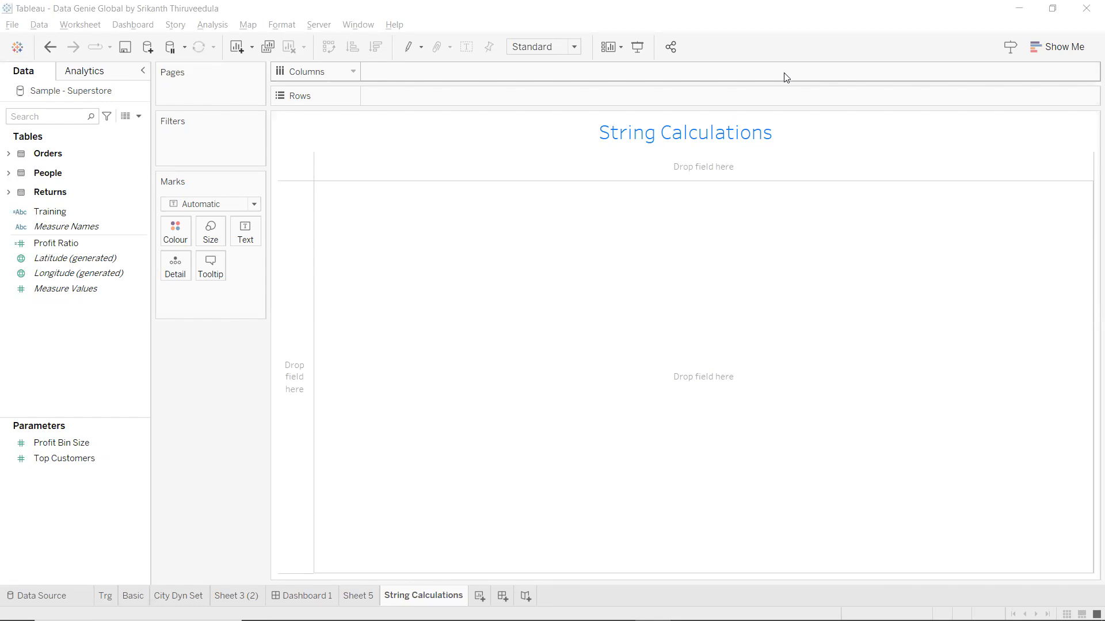
# Create a new calculated field, rename Calculation1 to Startswith, and place the cursor in its empty formula.
pyautogui.click(139, 117)
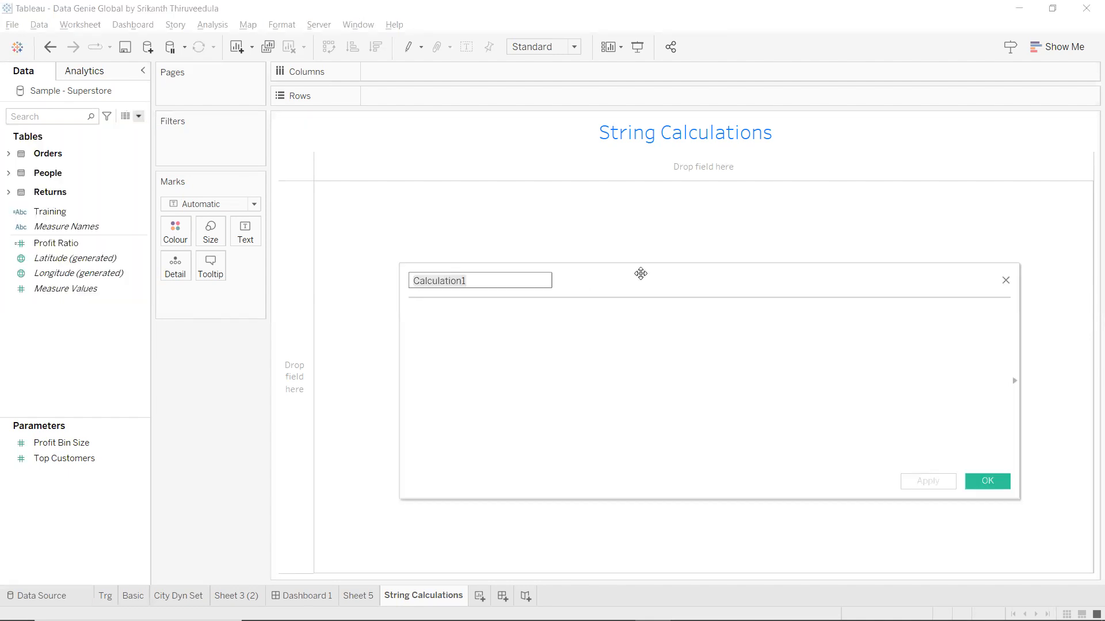
pyautogui.moveTo(641, 273); pyautogui.dragTo(614, 227)
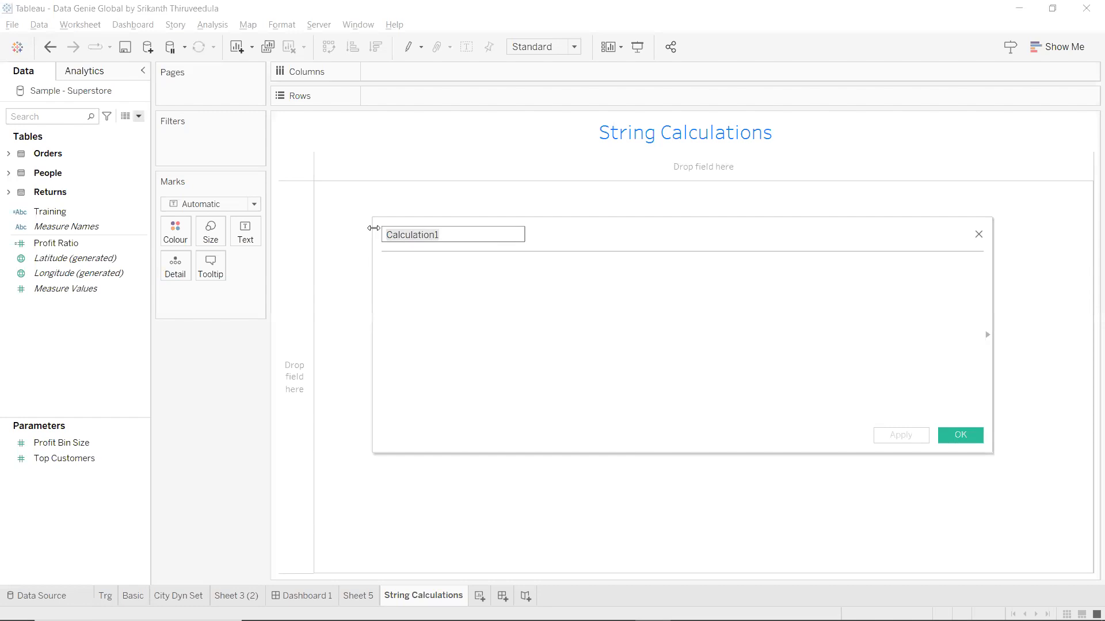
pyautogui.write('S')
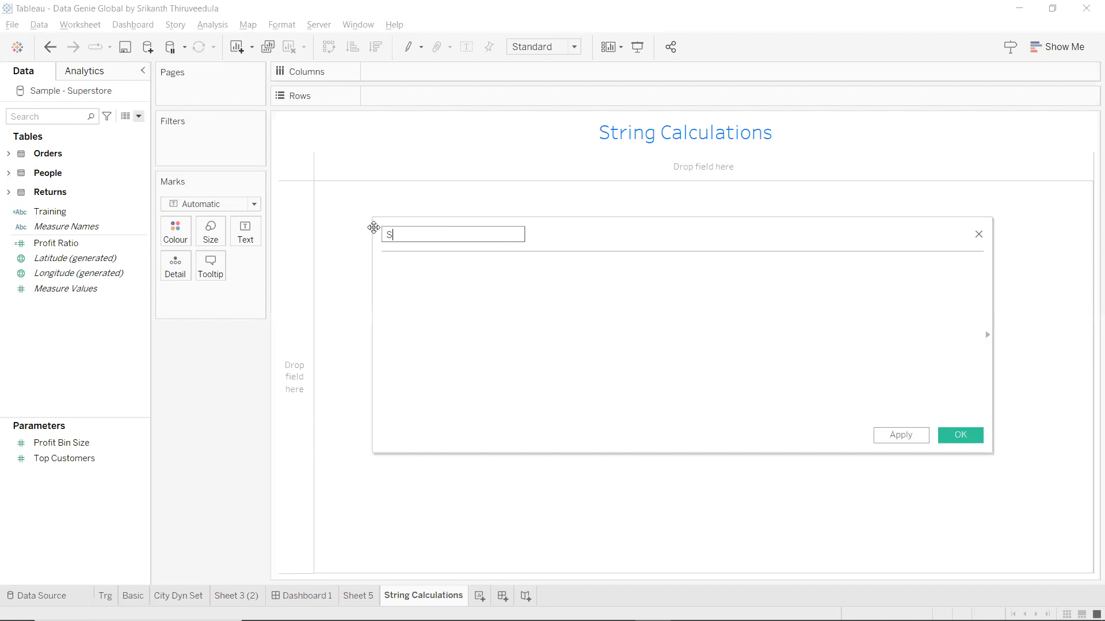
pyautogui.write('tartswith')
pyautogui.click(431, 281)
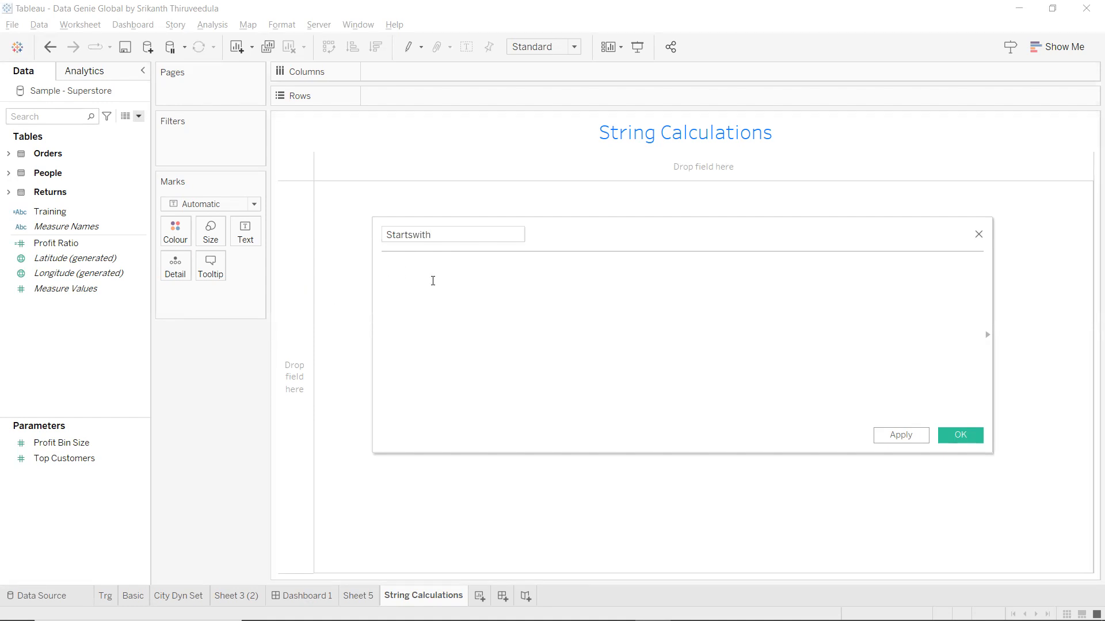
# Write STARTSWITH([Customer Name],'a') and search the Data pane for 'cust'.
pyautogui.write('st')
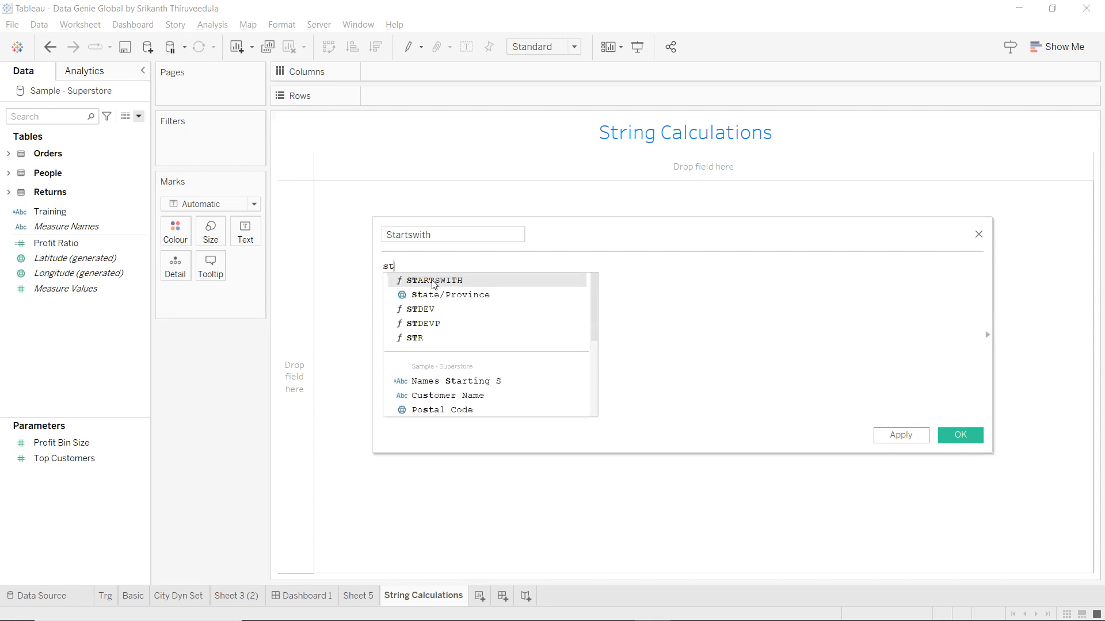
pyautogui.press('Return')
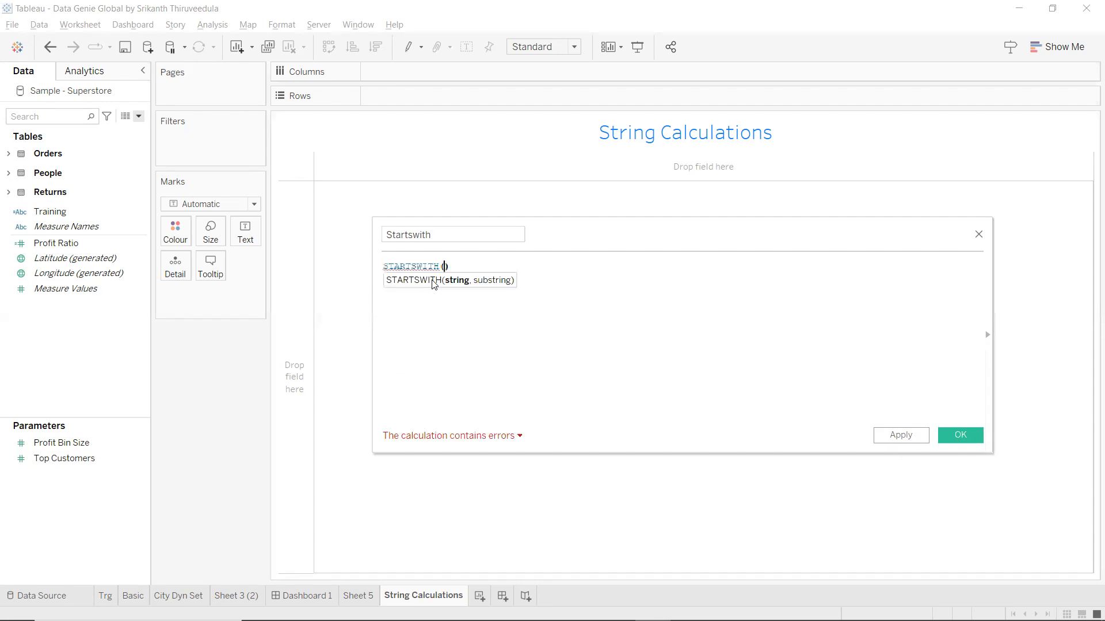
pyautogui.write('cus')
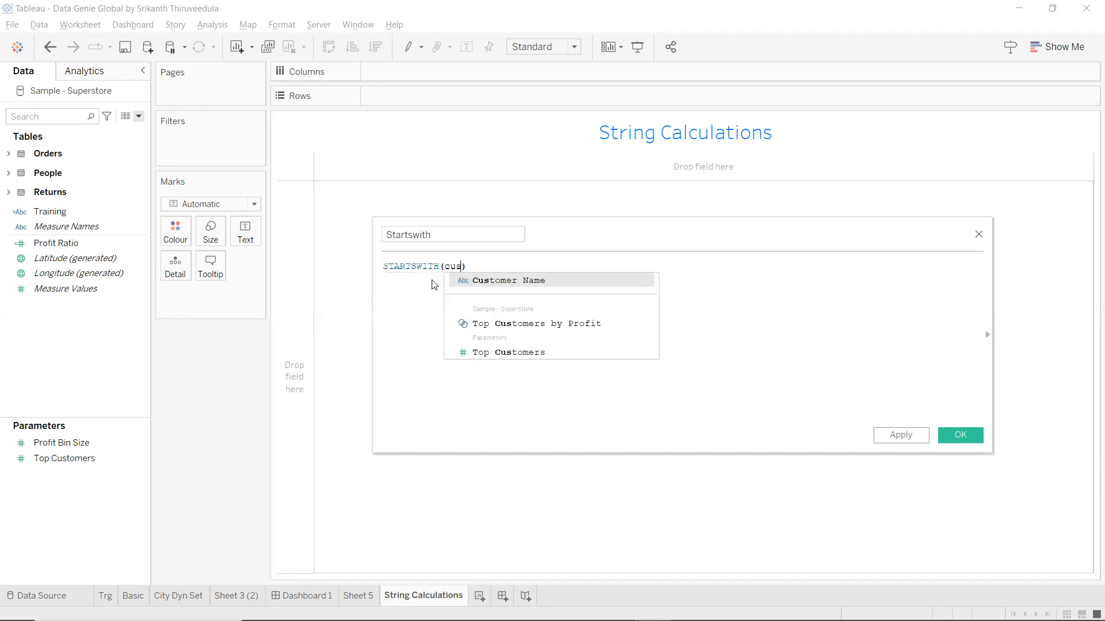
pyautogui.press('Return')
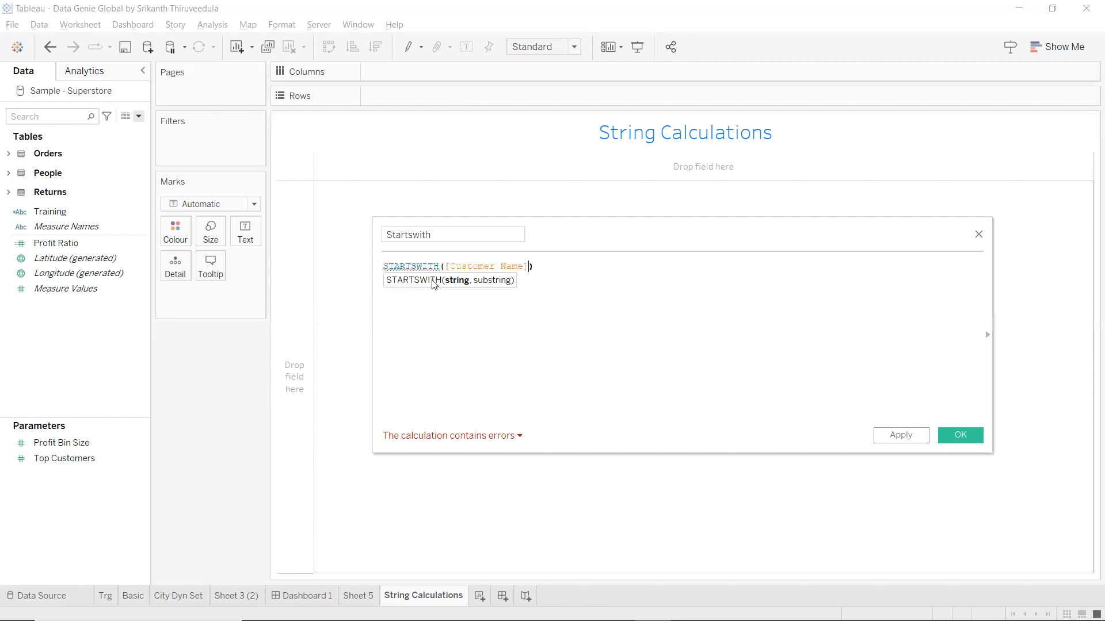
pyautogui.write(", '")
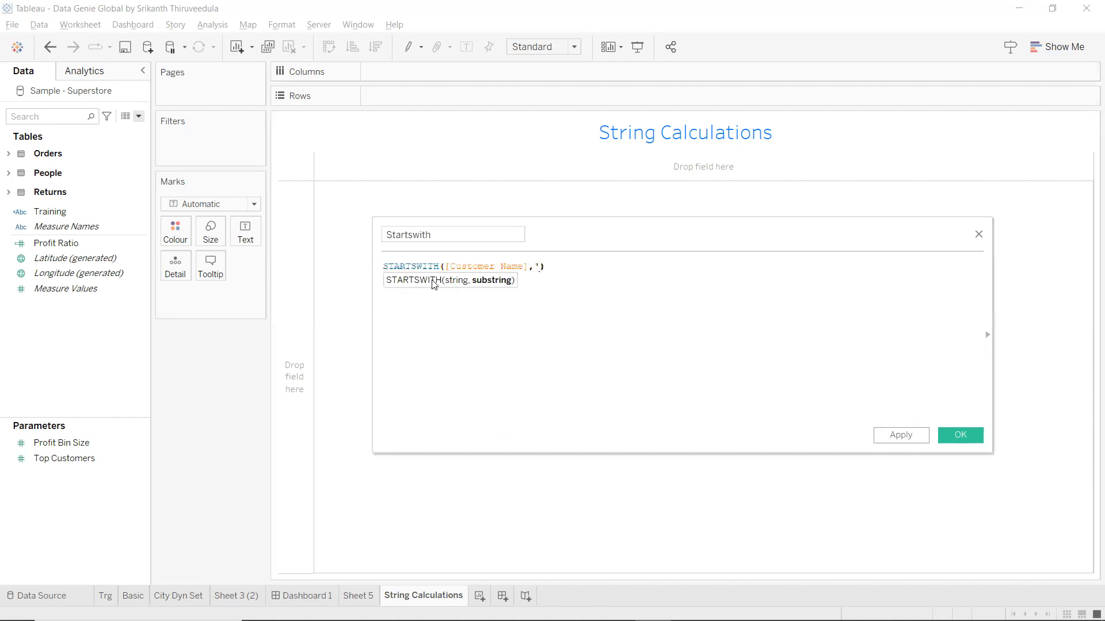
pyautogui.write("a'")
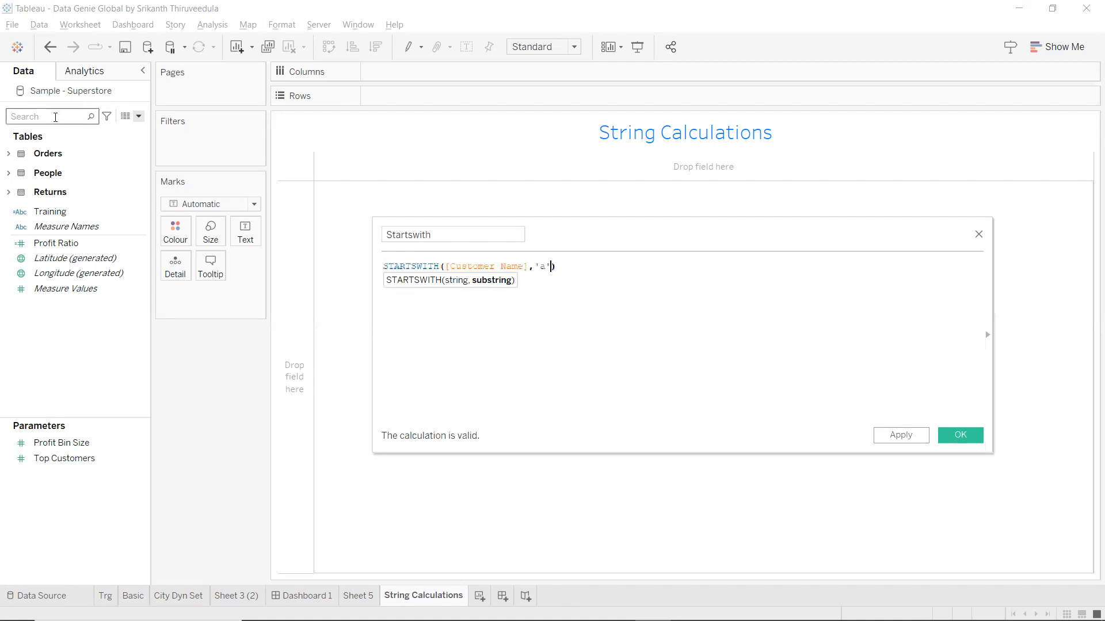
pyautogui.click(56, 117)
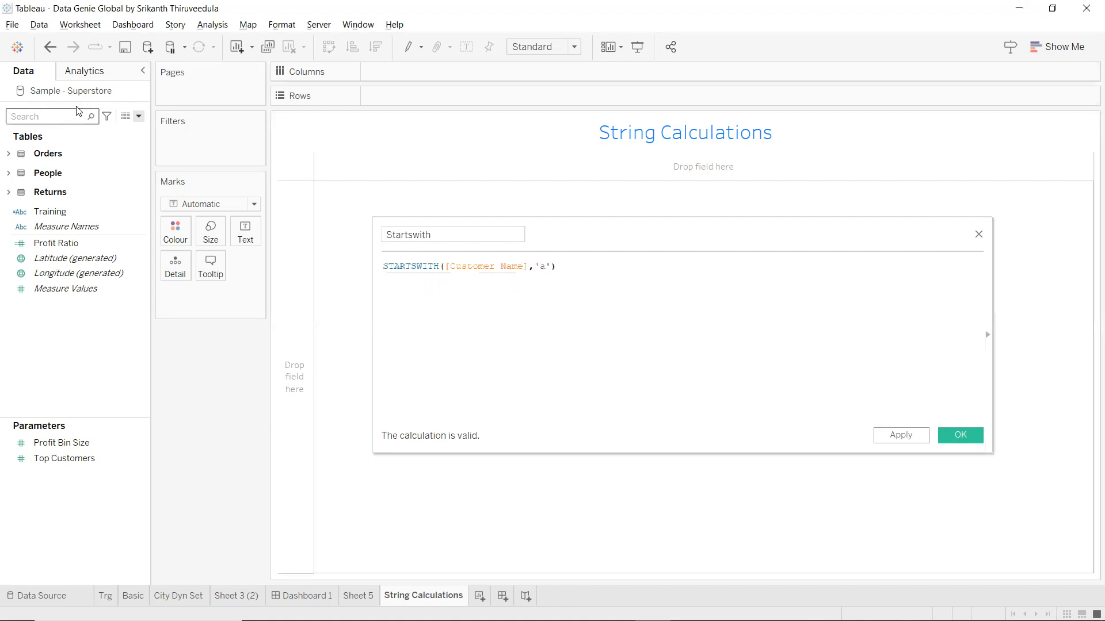
pyautogui.write('cust')
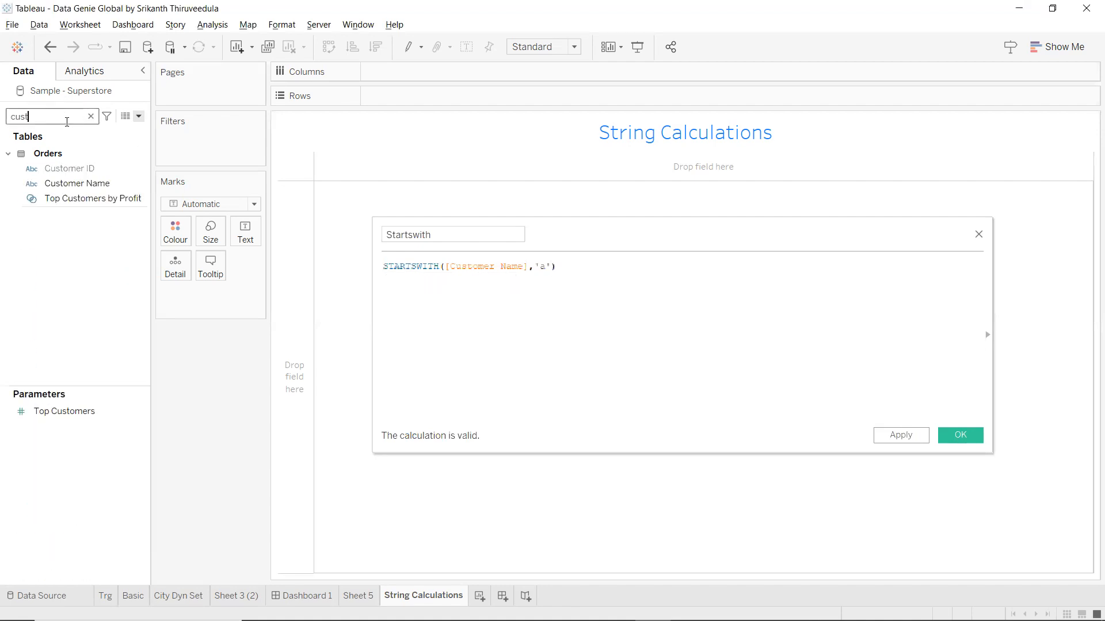
# Put Customer Name on Rows to list 800 customers, then apply the Startswith calculation.
pyautogui.click(91, 185)
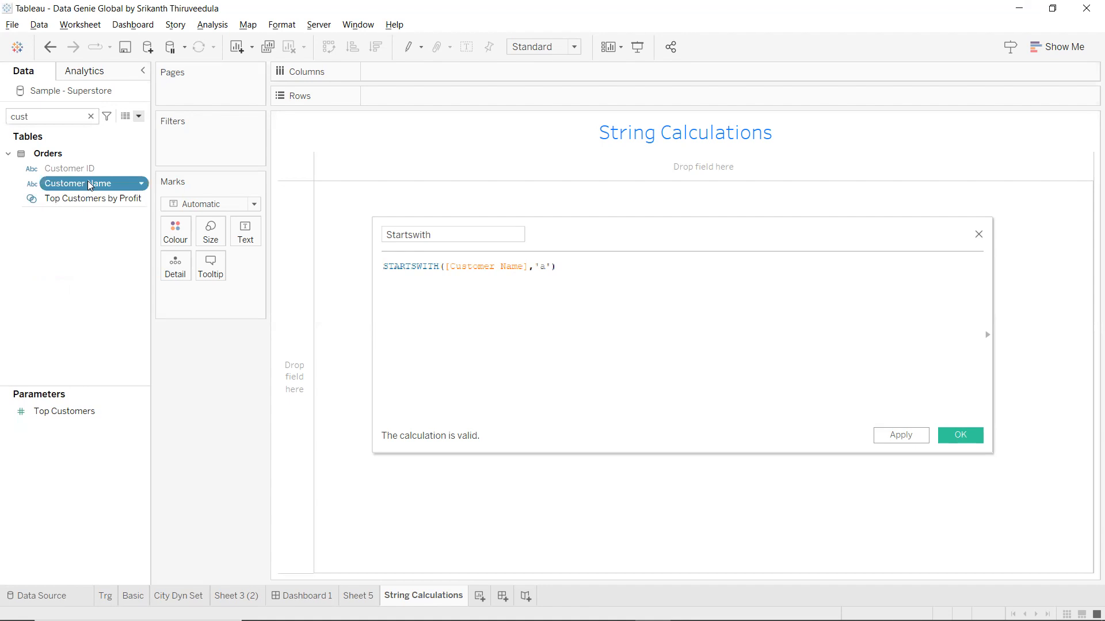
pyautogui.moveTo(88, 182); pyautogui.dragTo(333, 229)
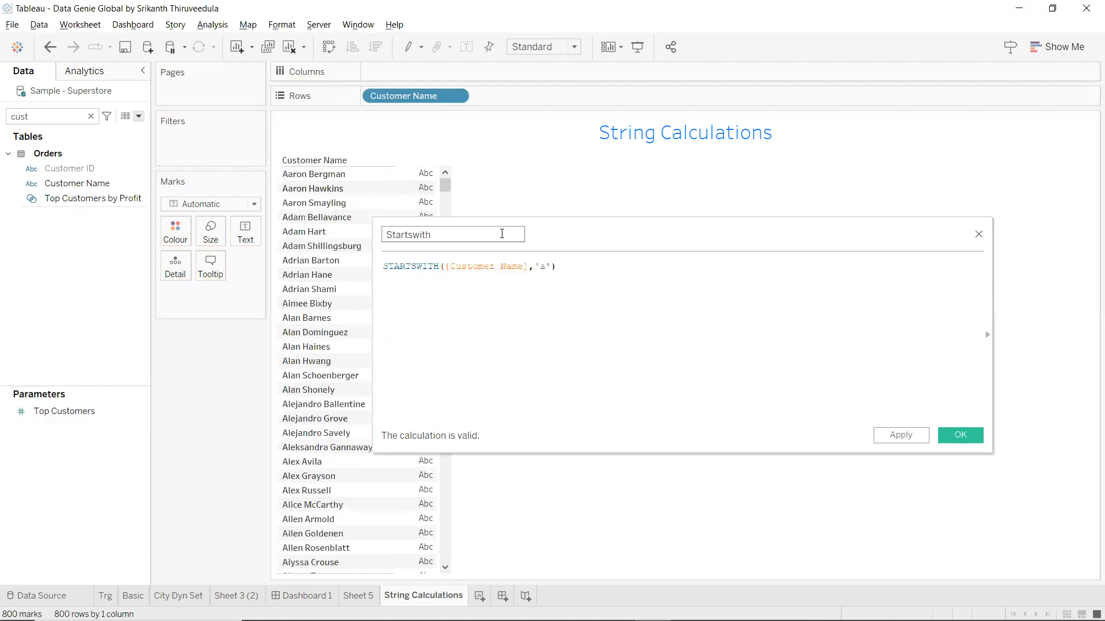
pyautogui.click(502, 234)
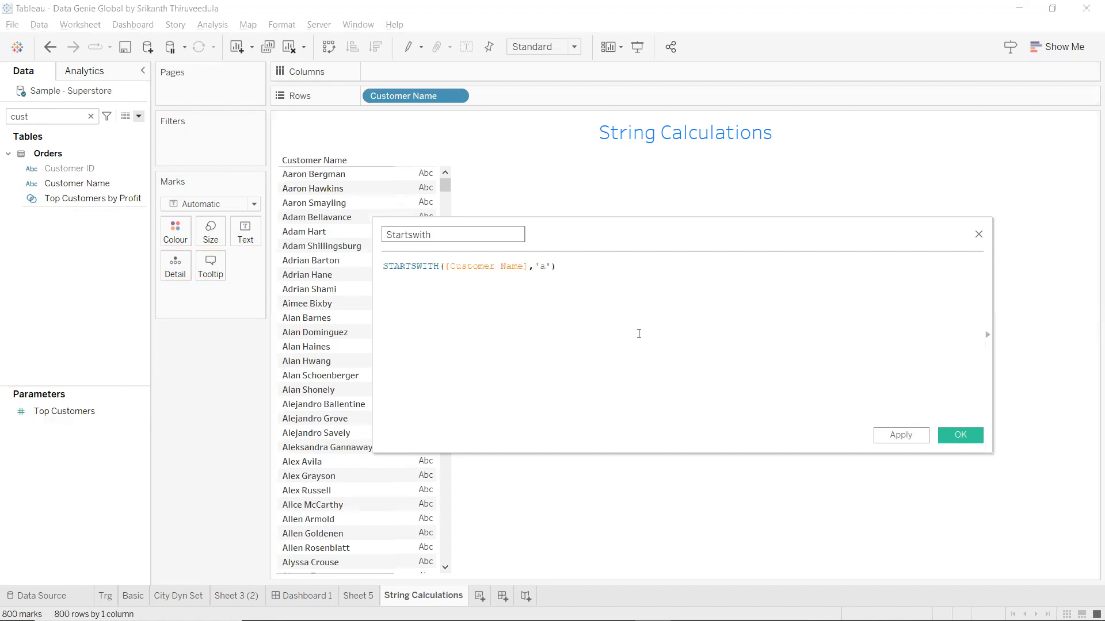
pyautogui.click(897, 435)
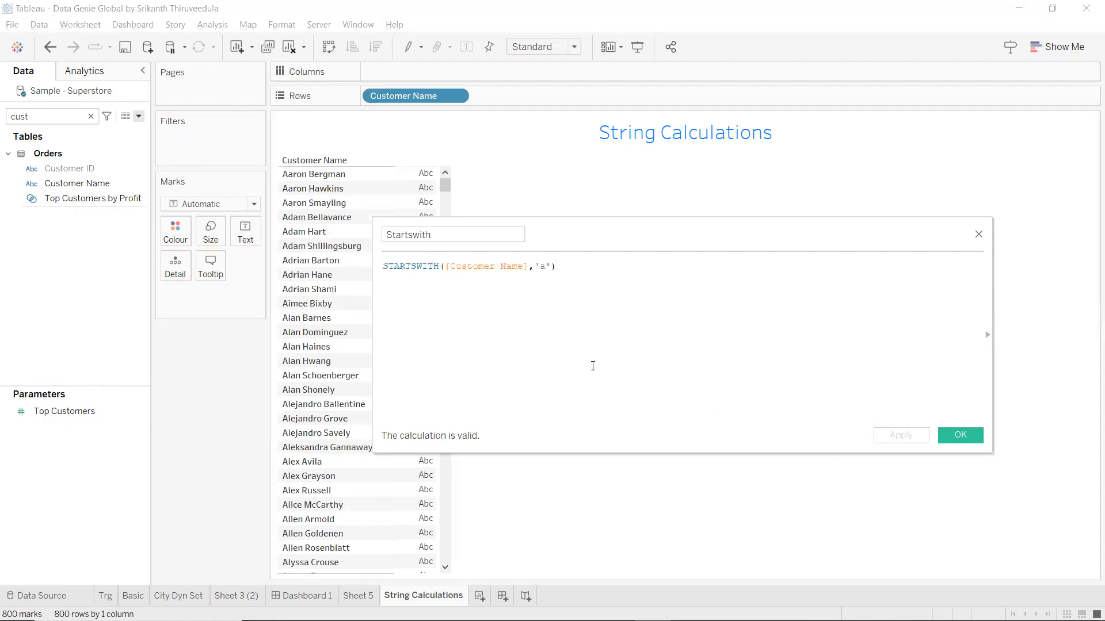
pyautogui.click(596, 271)
pyautogui.press('Left')
pyautogui.press('Left')
pyautogui.press('Home')
# Filter the view on Startswith = True, leaving 64 customers, then start typing OR in the formula.
pyautogui.click(92, 116)
pyautogui.write('sta')
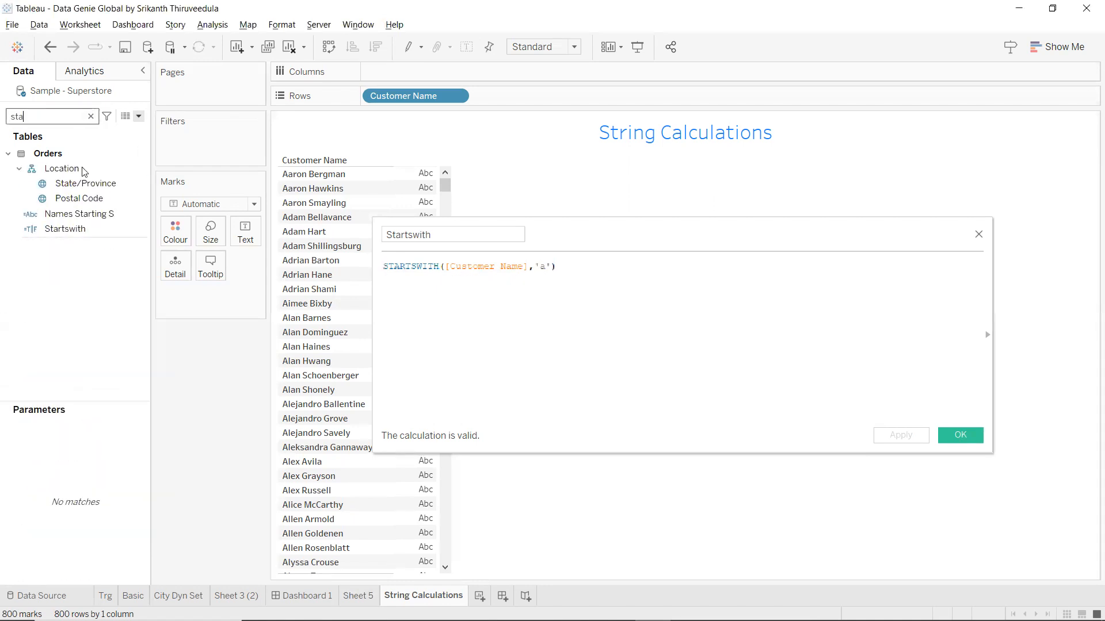
pyautogui.moveTo(74, 229); pyautogui.dragTo(138, 227)
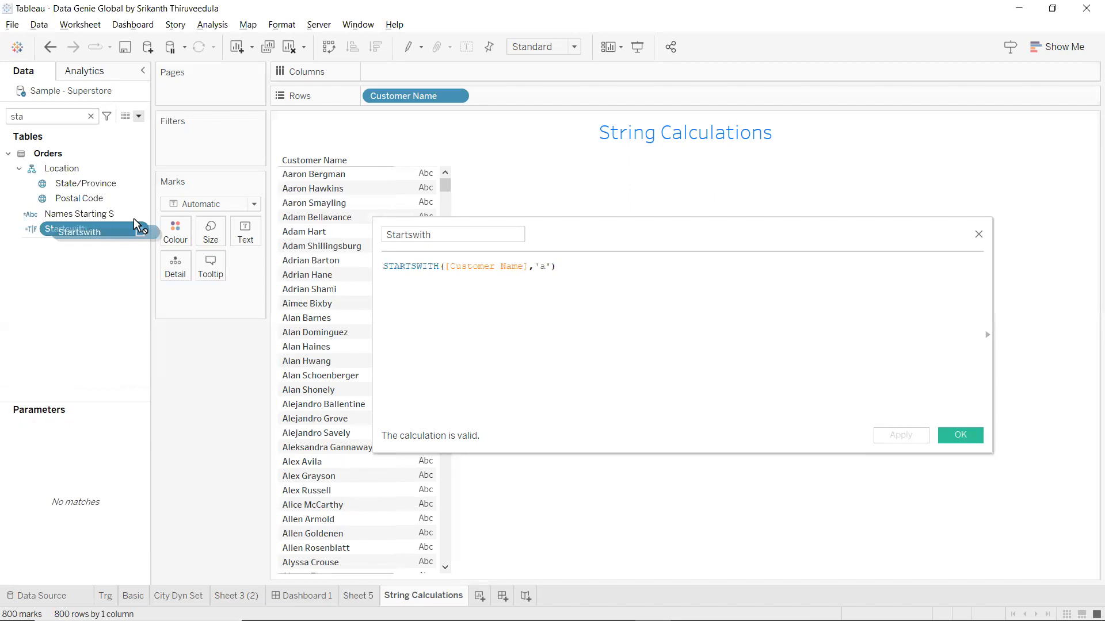
pyautogui.click(416, 220)
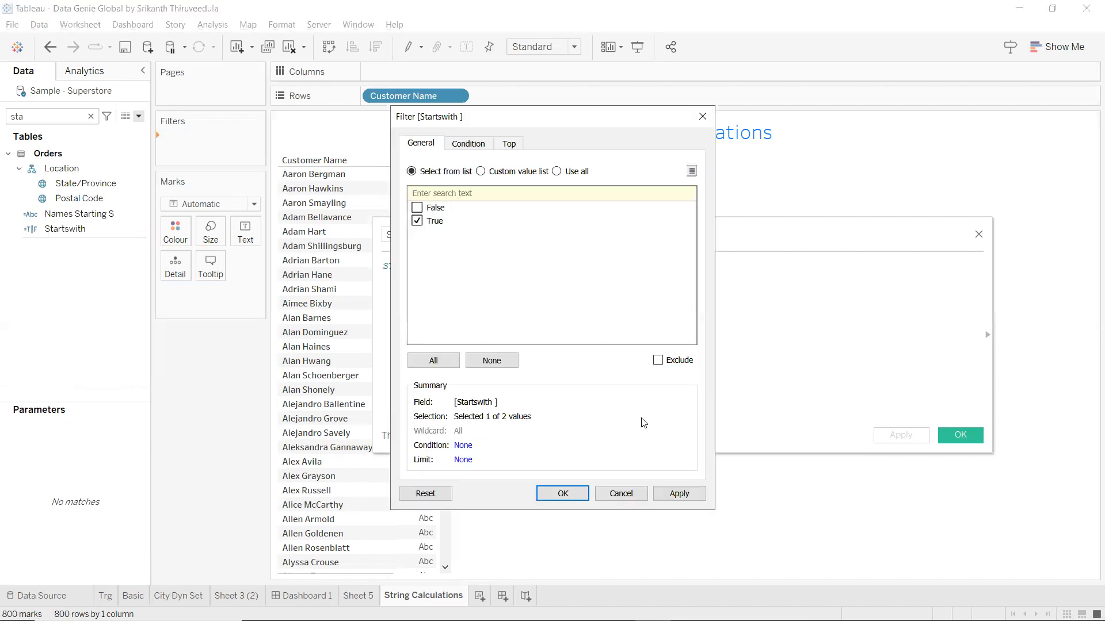
pyautogui.click(558, 498)
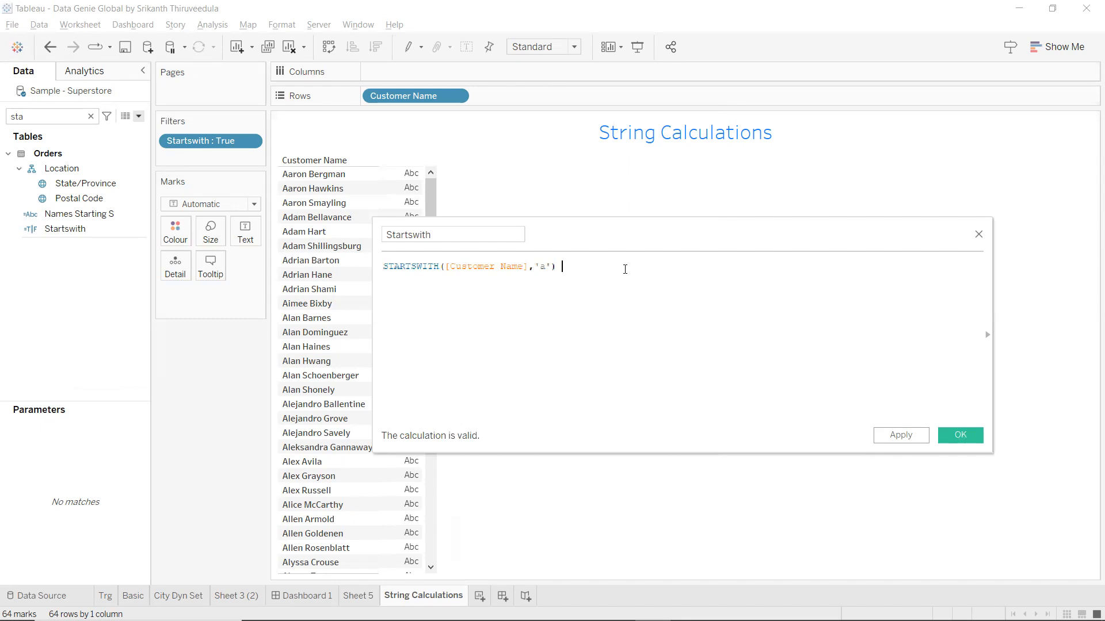
pyautogui.write('Or')
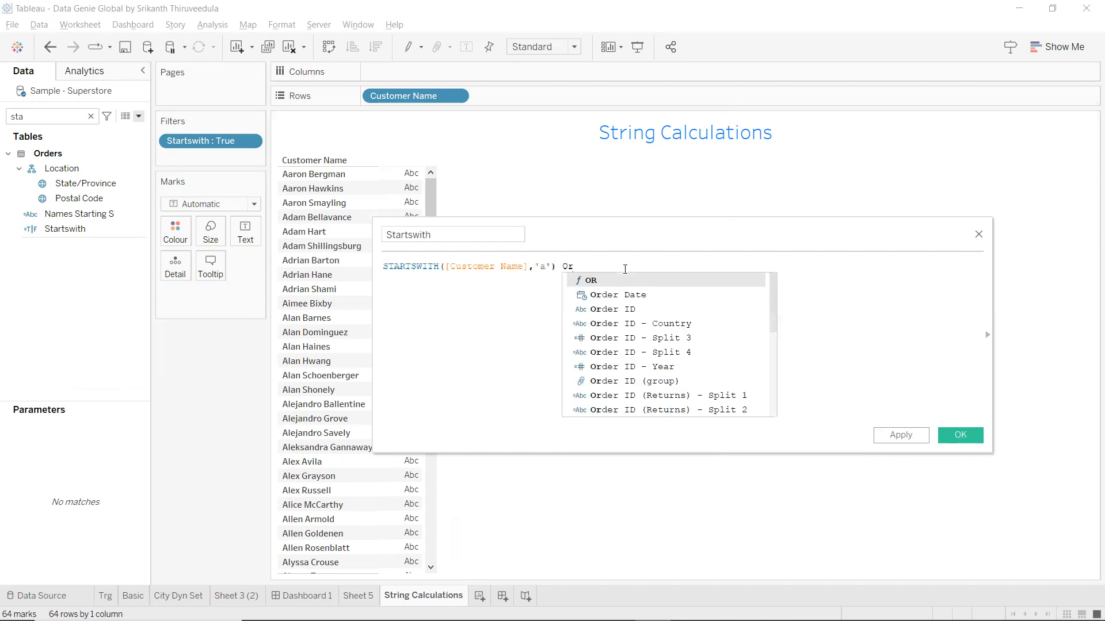
# Add OR followed by a copy of STARTSWITH([Customer Name],'a') to the formula.
pyautogui.press('Return')
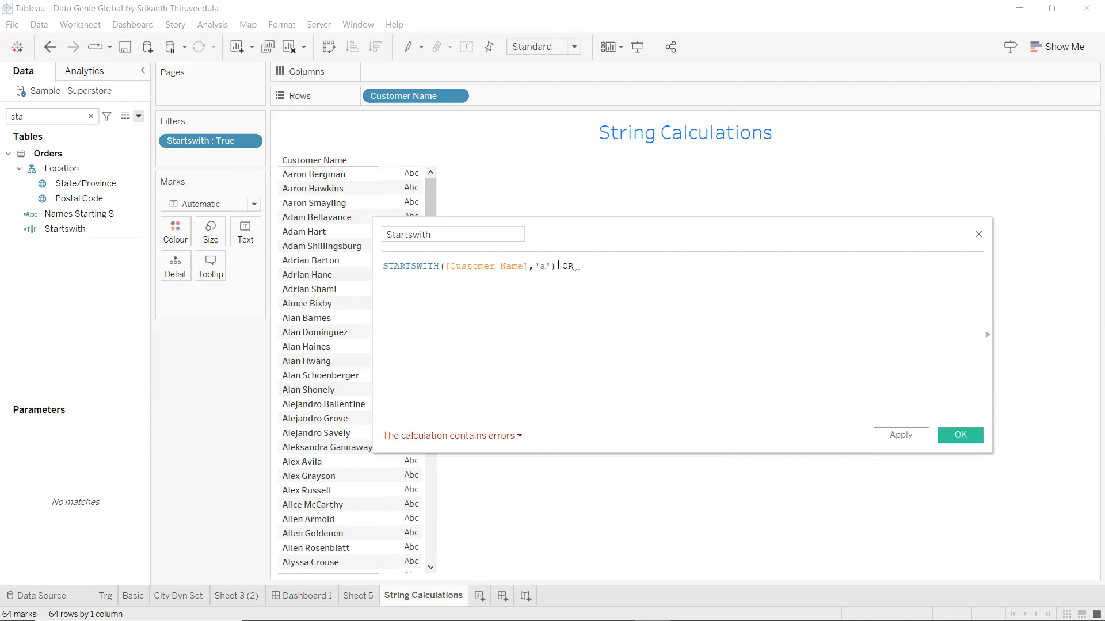
pyautogui.moveTo(557, 266); pyautogui.dragTo(382, 267)
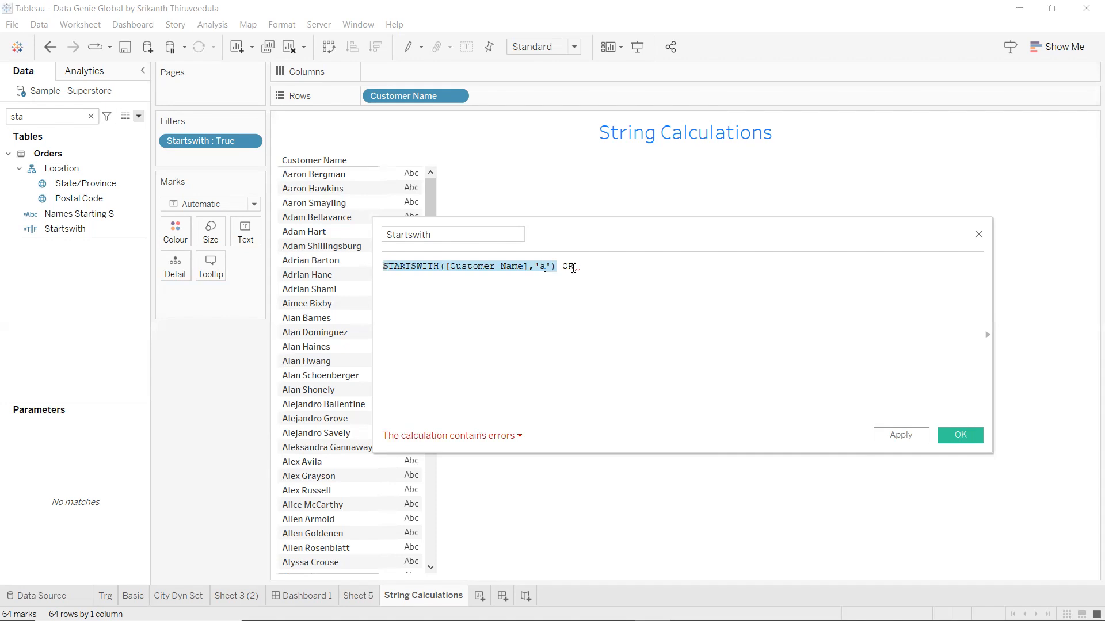
pyautogui.click(601, 264)
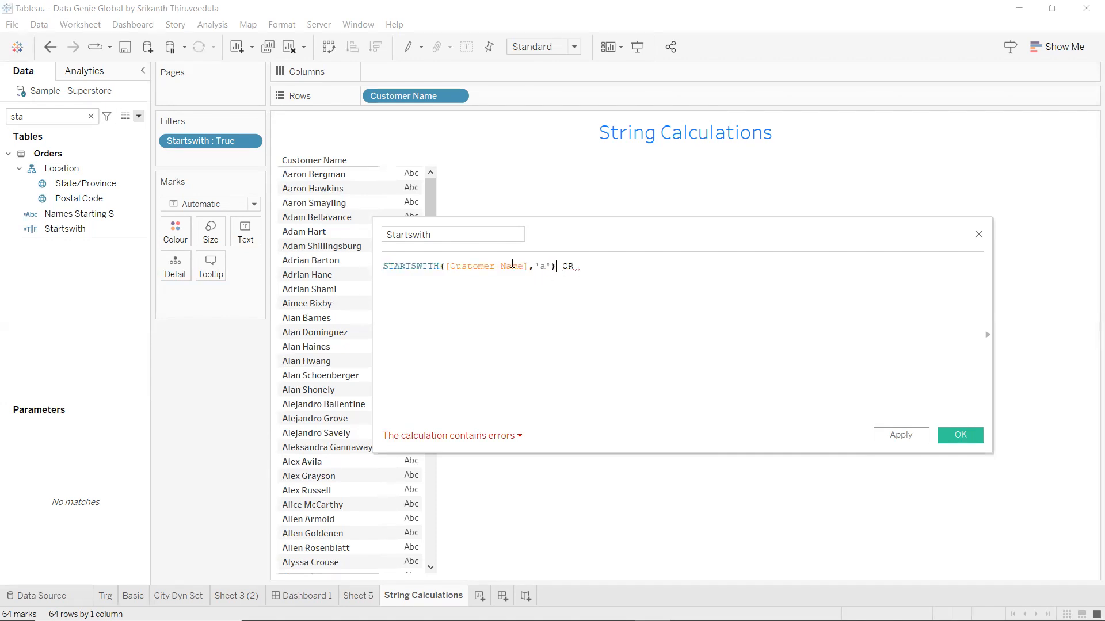
pyautogui.moveTo(556, 266); pyautogui.dragTo(383, 266)
pyautogui.hotkey('ctrl', 'c')
pyautogui.click(685, 270)
pyautogui.hotkey('ctrl', 'v')
# Change the copied 'a' to 'b' and apply, growing the list to 121 customers.
pyautogui.click(741, 269)
pyautogui.press('BackSpace')
pyautogui.write('b')
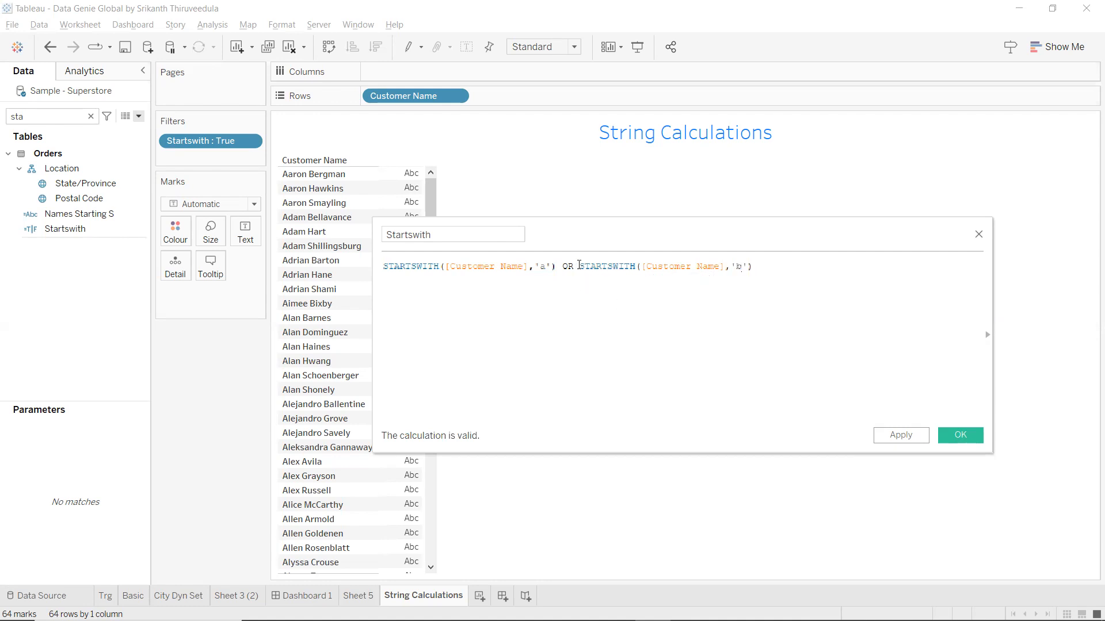
pyautogui.click(914, 437)
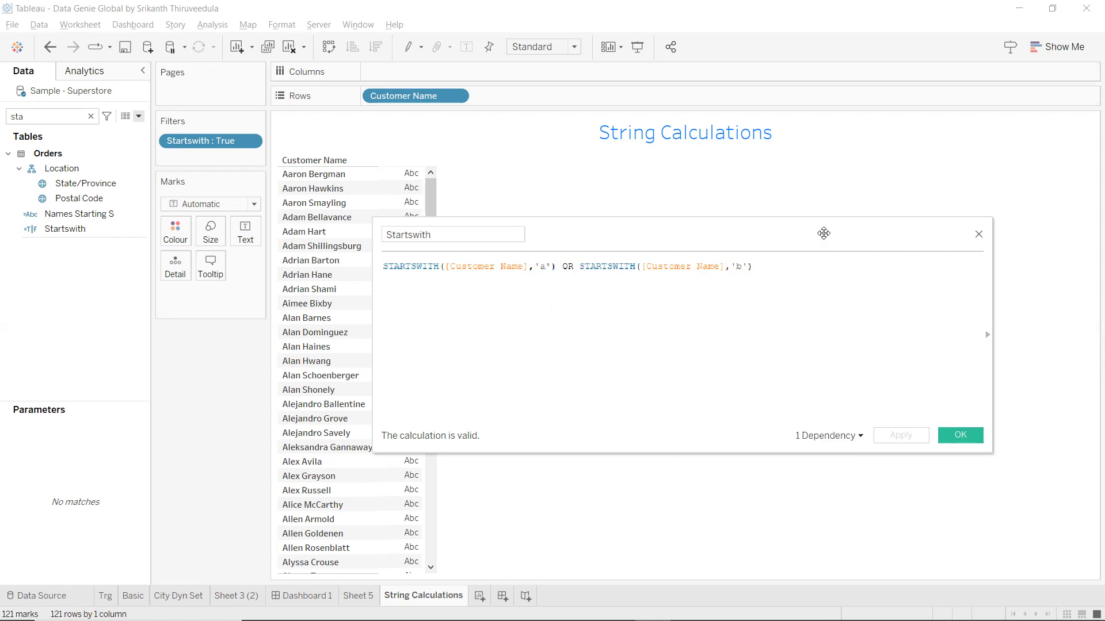
pyautogui.moveTo(823, 233); pyautogui.dragTo(961, 215)
pyautogui.moveTo(428, 240); pyautogui.dragTo(488, 220)
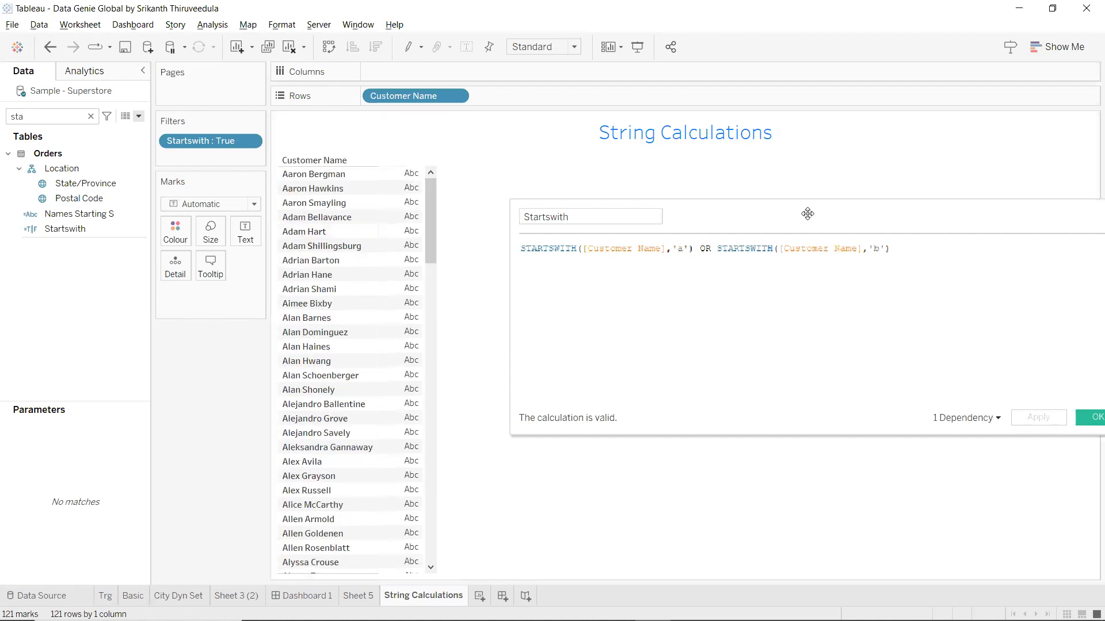
pyautogui.moveTo(807, 214); pyautogui.dragTo(668, 248)
pyautogui.click(776, 299)
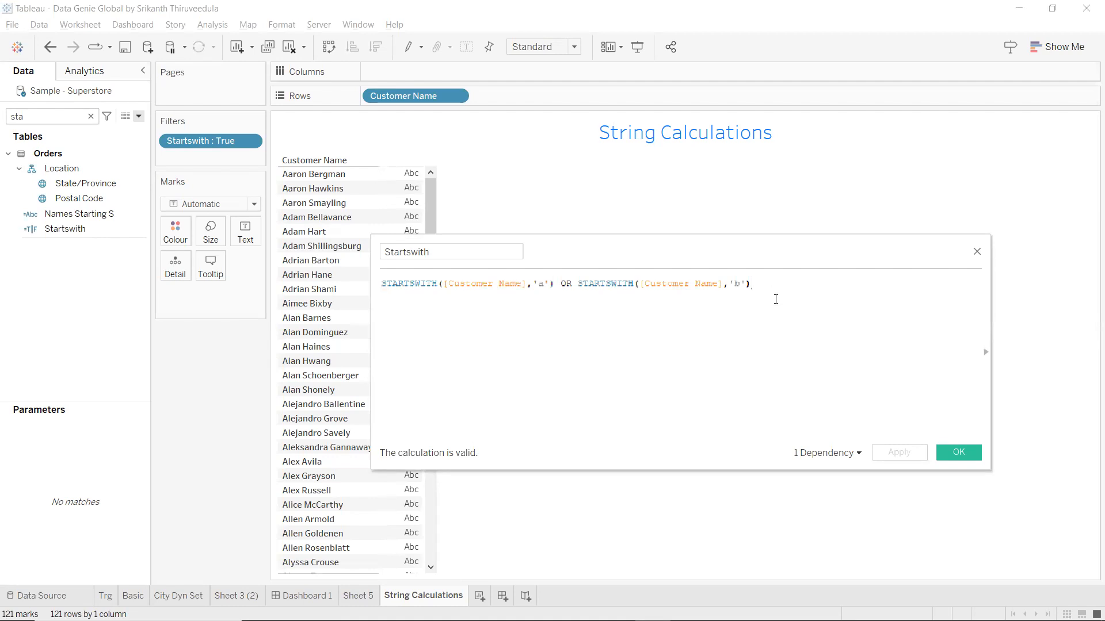
# Wrap the two STARTSWITH conditions in parentheses and add AND on a new line.
pyautogui.press('Return')
pyautogui.write('an')
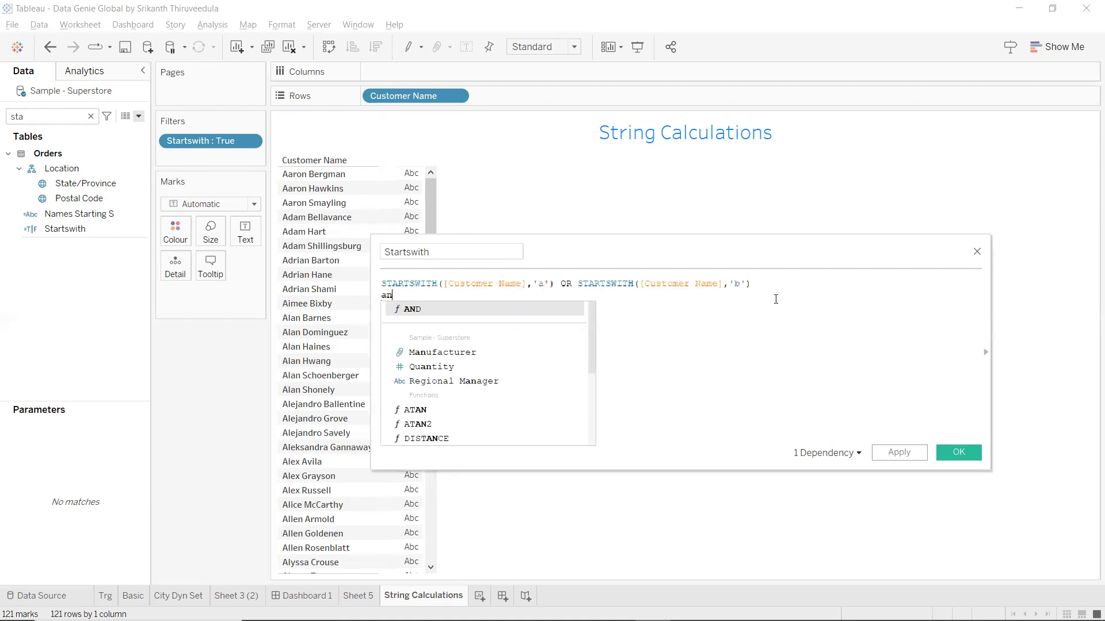
pyautogui.click(454, 310)
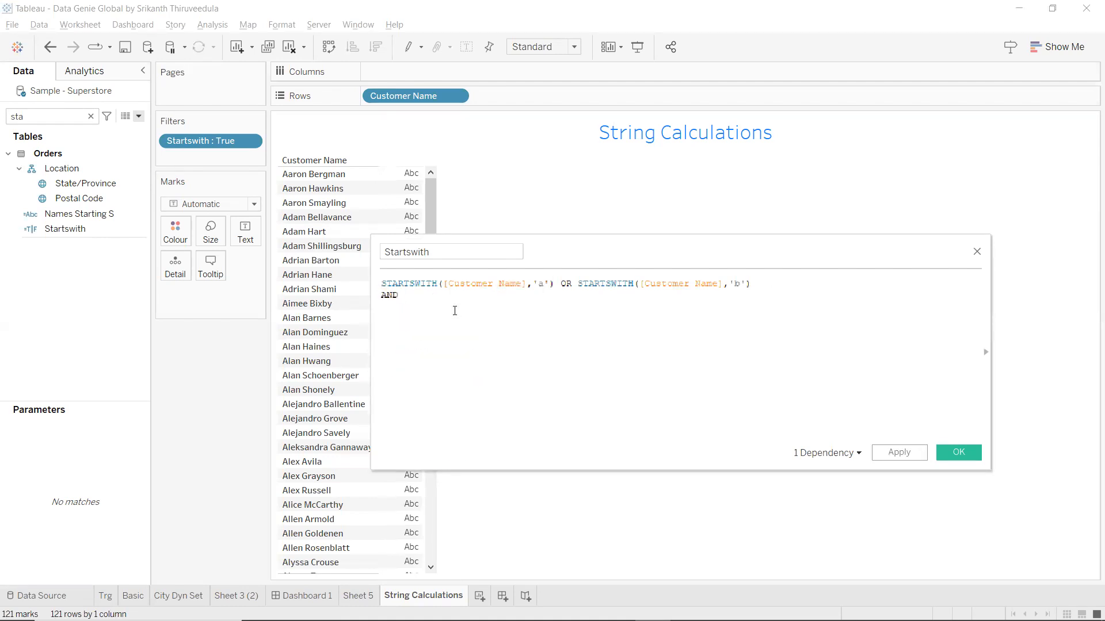
pyautogui.click(783, 284)
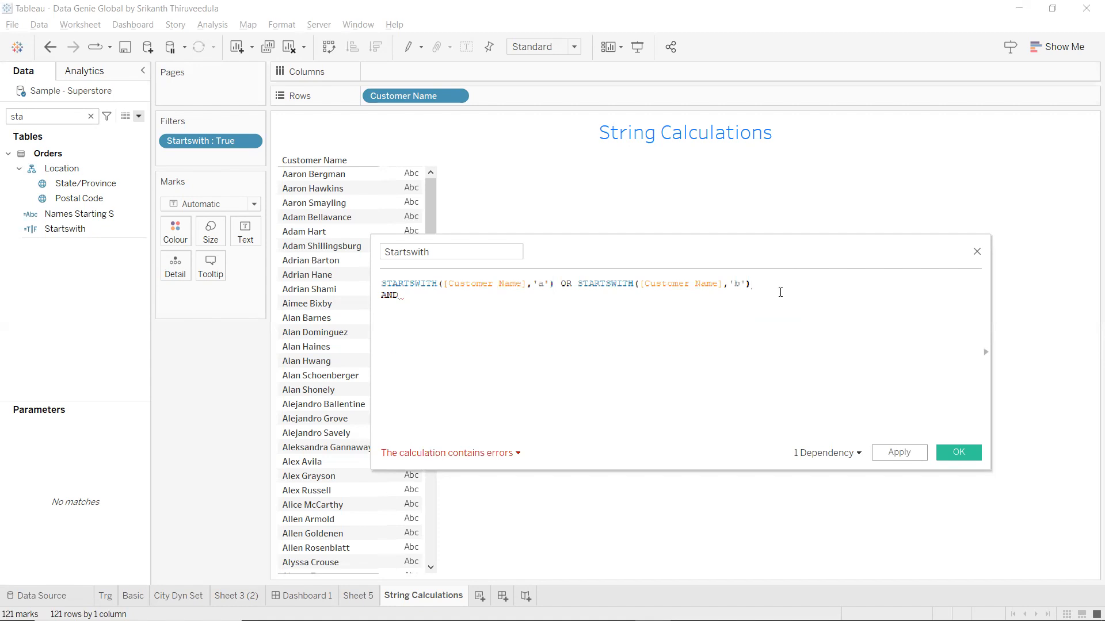
pyautogui.write(')')
pyautogui.click(380, 287)
pyautogui.click(382, 284)
pyautogui.write('(')
pyautogui.click(405, 298)
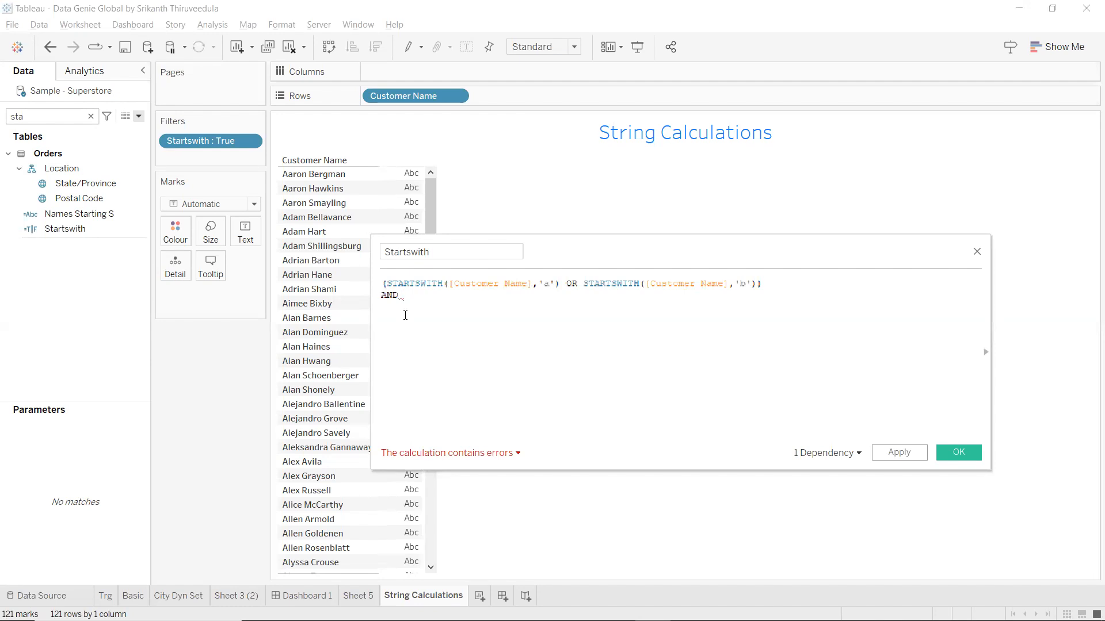
# Add ENDSWITH([Customer Name],'s') OR ENDSWITH([Customer Name],'r') after AND.
pyautogui.press('Return')
pyautogui.write('en')
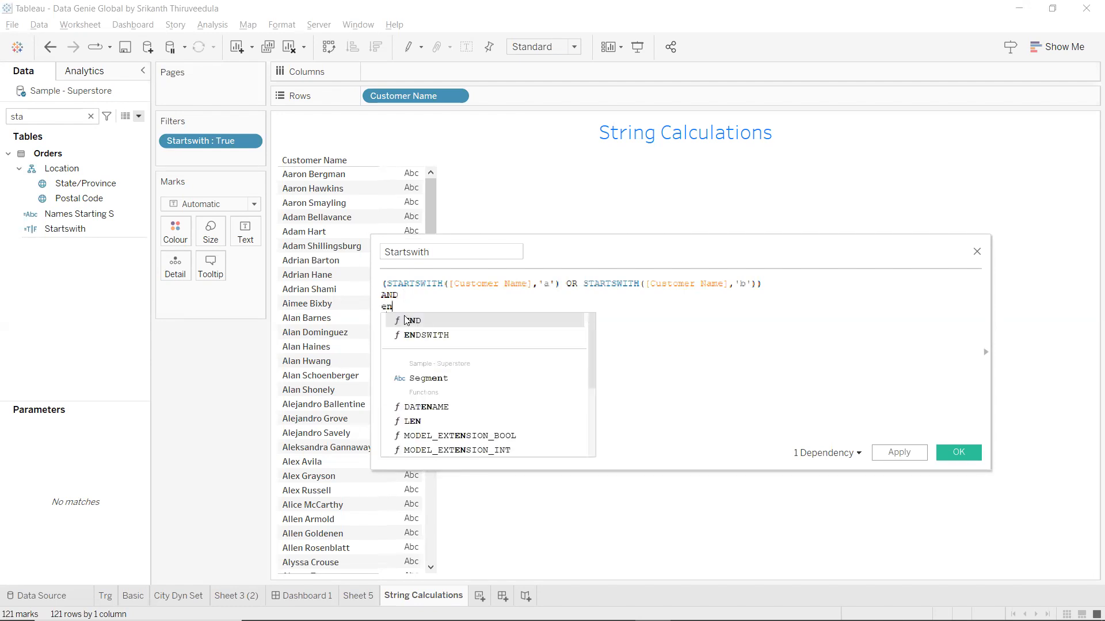
pyautogui.doubleClick(498, 336)
pyautogui.write('c')
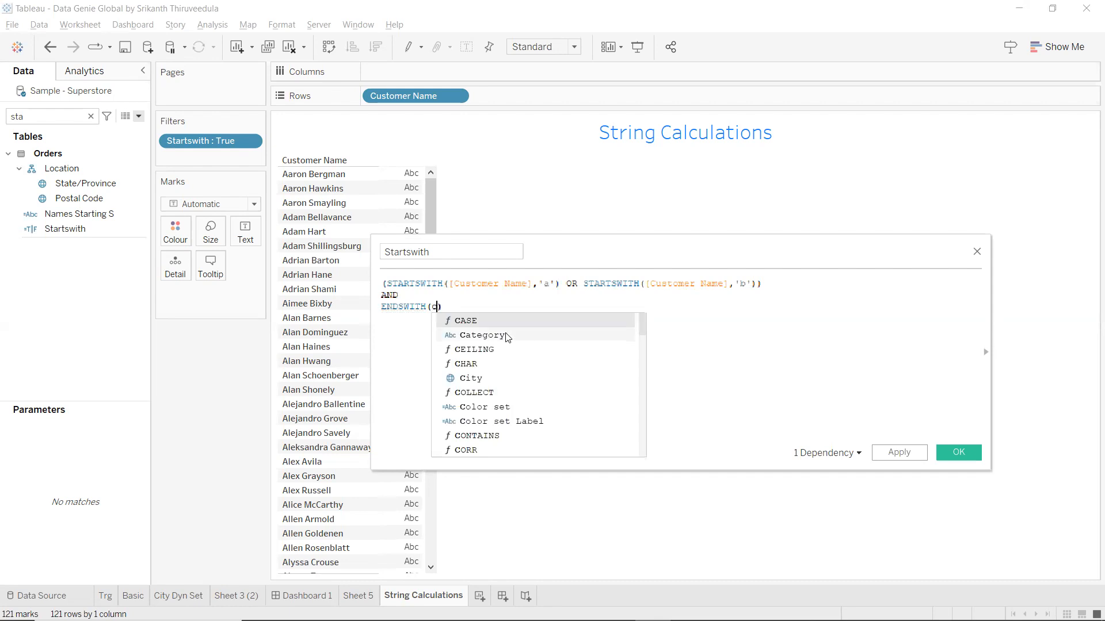
pyautogui.write('u')
pyautogui.doubleClick(507, 336)
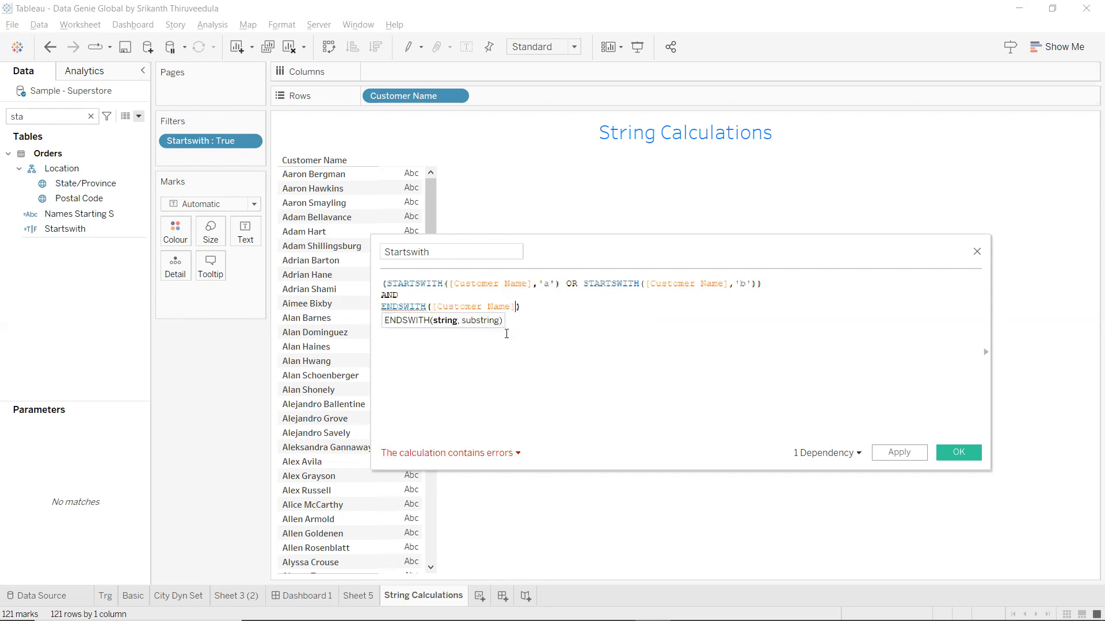
pyautogui.write(",'s")
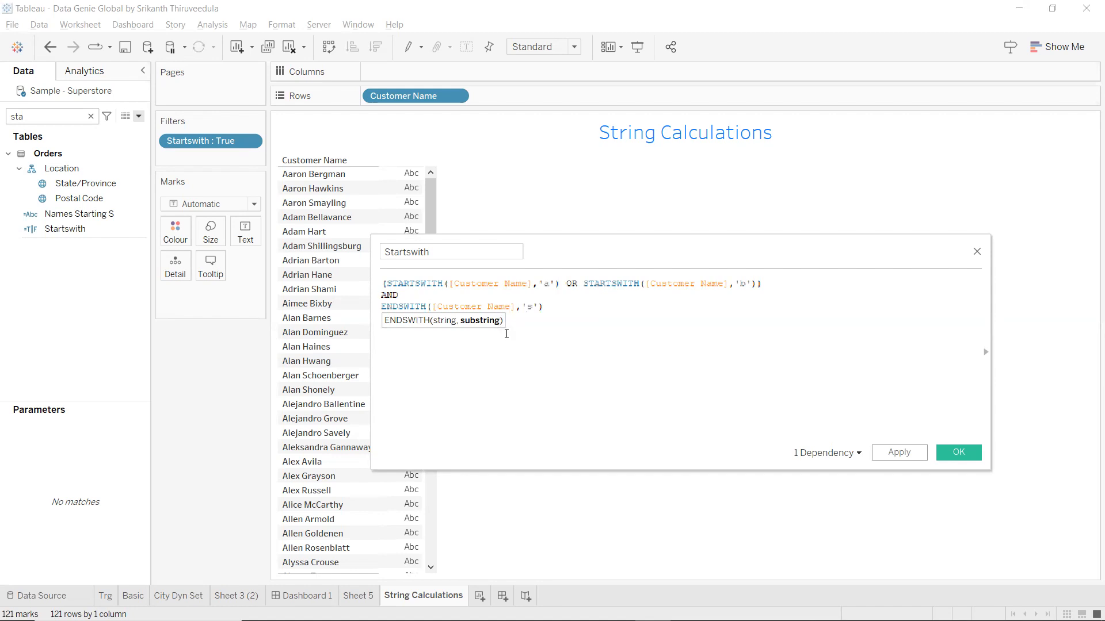
pyautogui.press('Right')
pyautogui.press('Right')
pyautogui.write('OR')
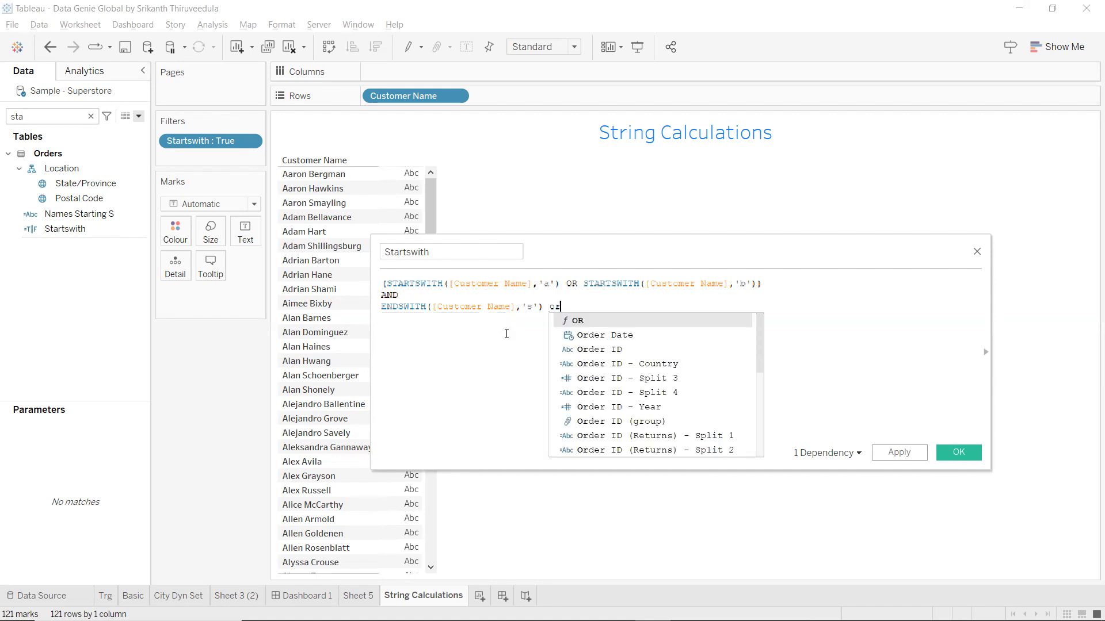
pyautogui.write(' EN')
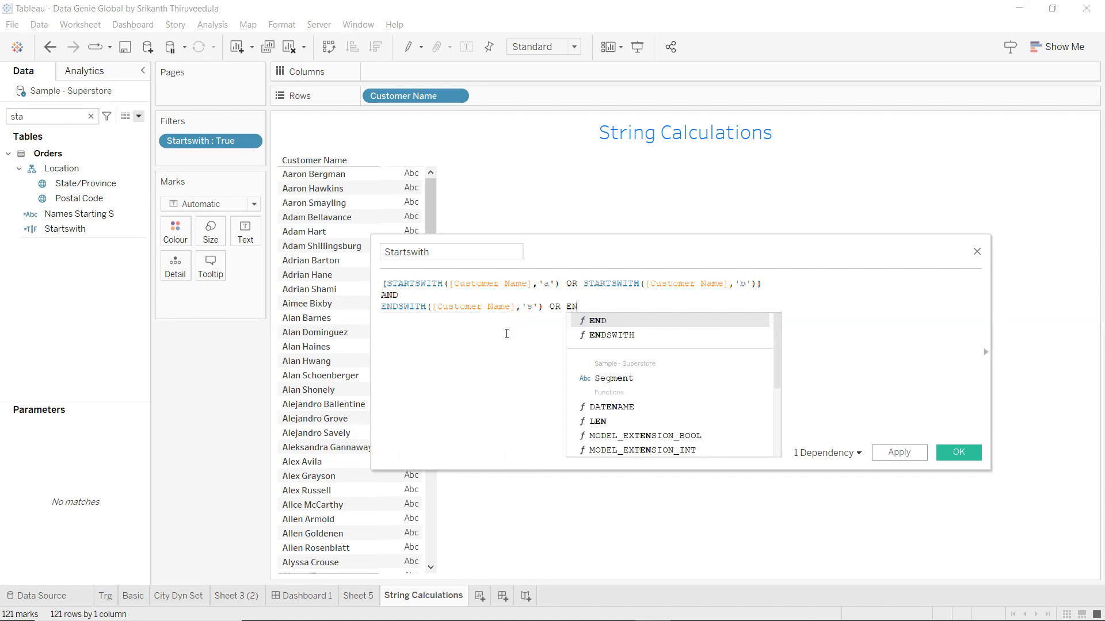
pyautogui.press('Down')
pyautogui.press('Return')
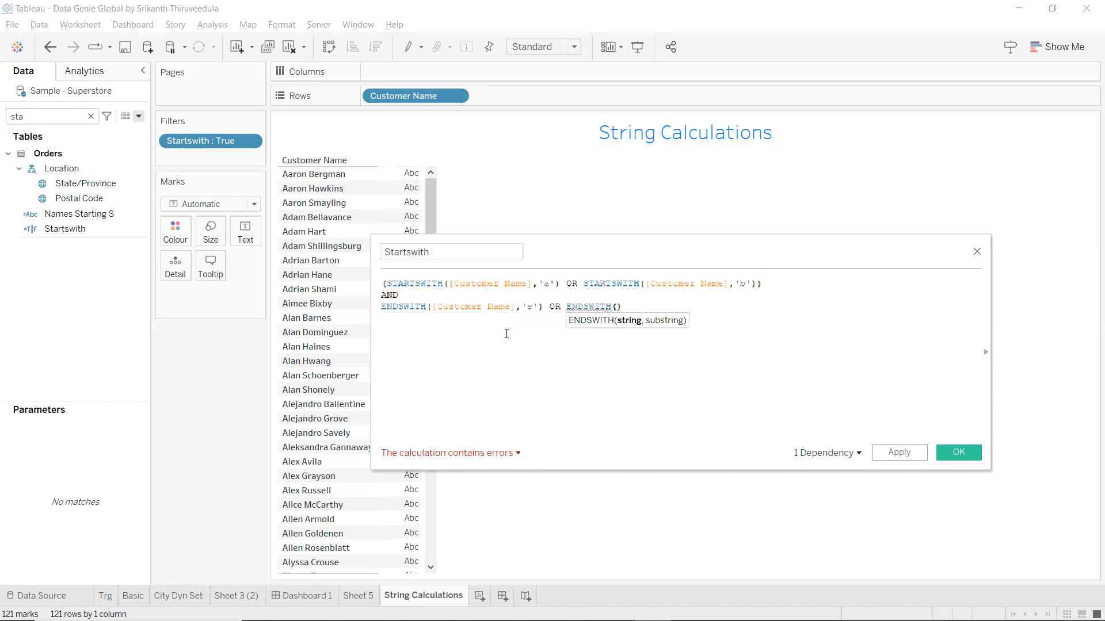
pyautogui.write('cus')
pyautogui.press('Return')
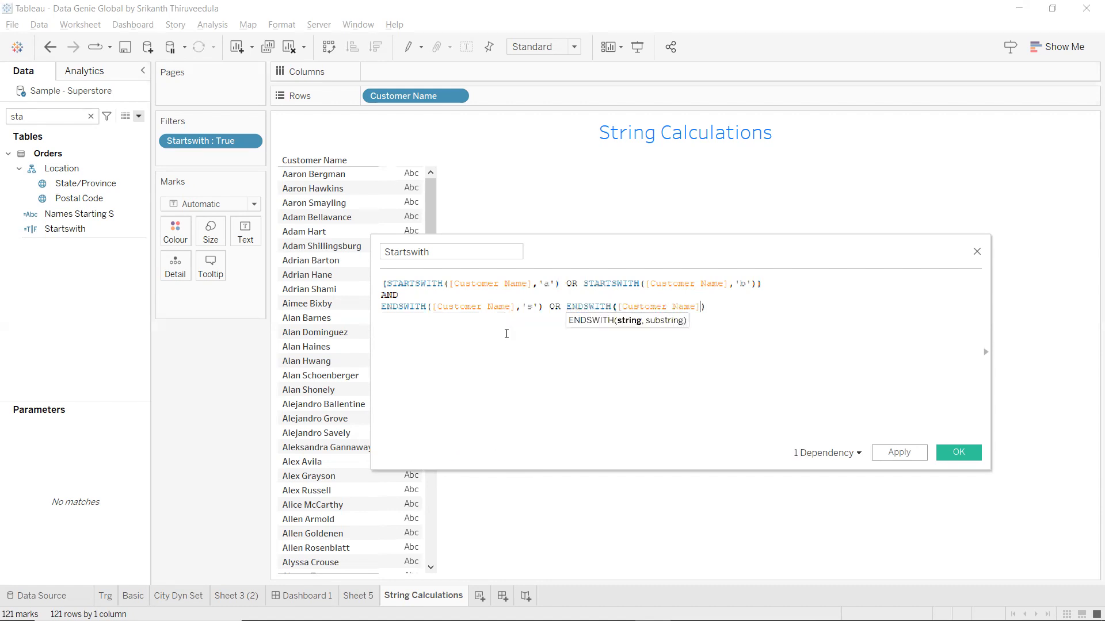
pyautogui.write(",'r'")
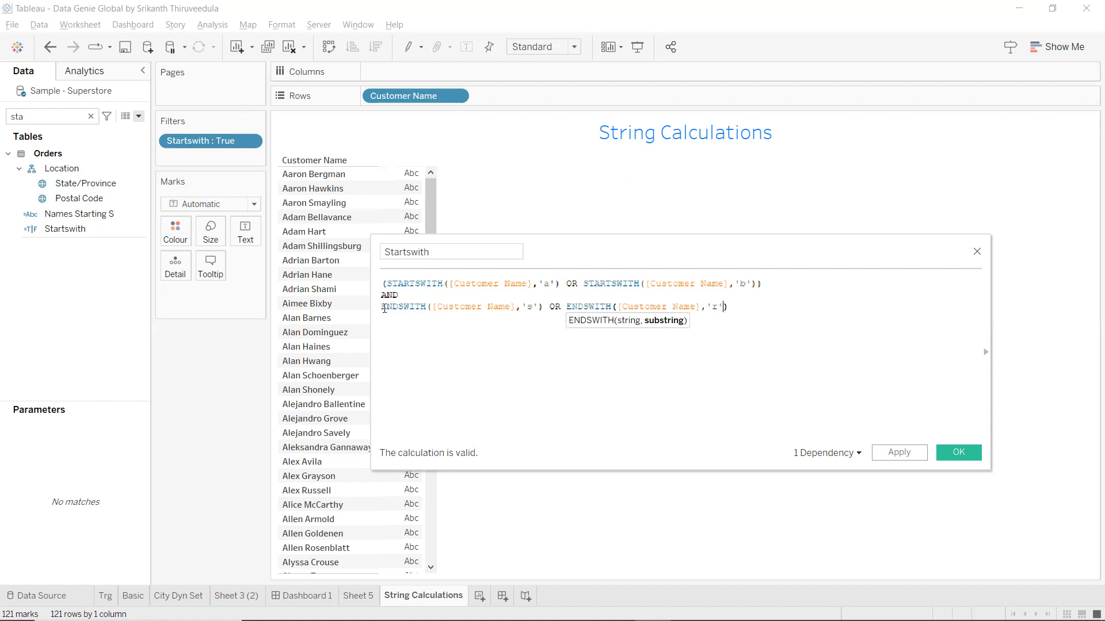
# Parenthesize the ENDSWITH conditions and apply, cutting the list to 27 customers.
pyautogui.click(383, 307)
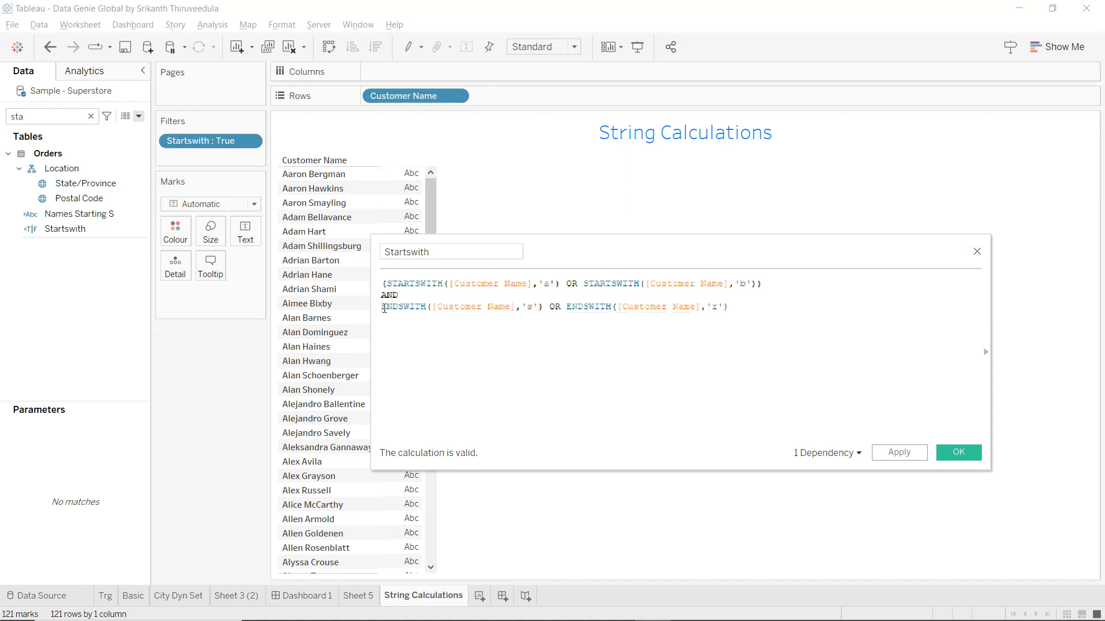
pyautogui.write('(')
pyautogui.click(772, 308)
pyautogui.write(')')
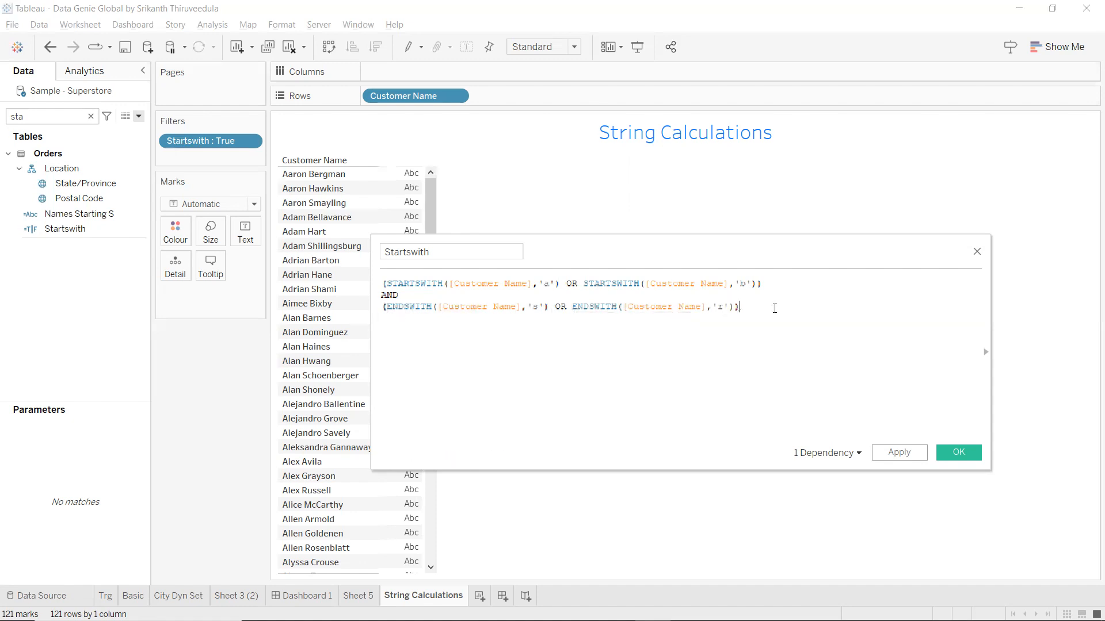
pyautogui.moveTo(802, 248); pyautogui.dragTo(872, 221)
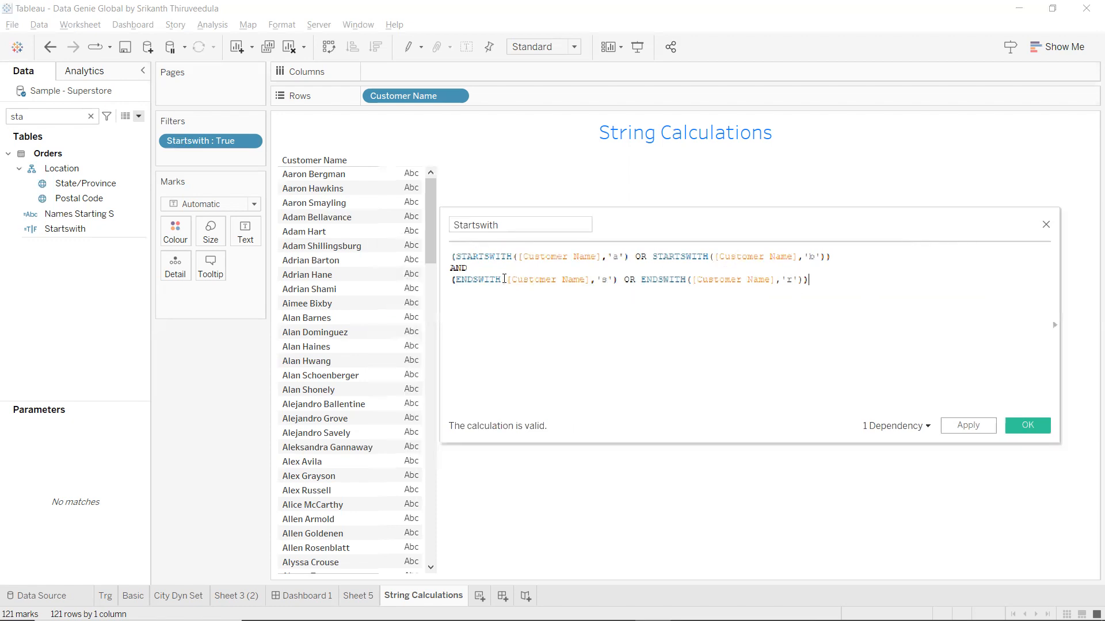
pyautogui.click(990, 431)
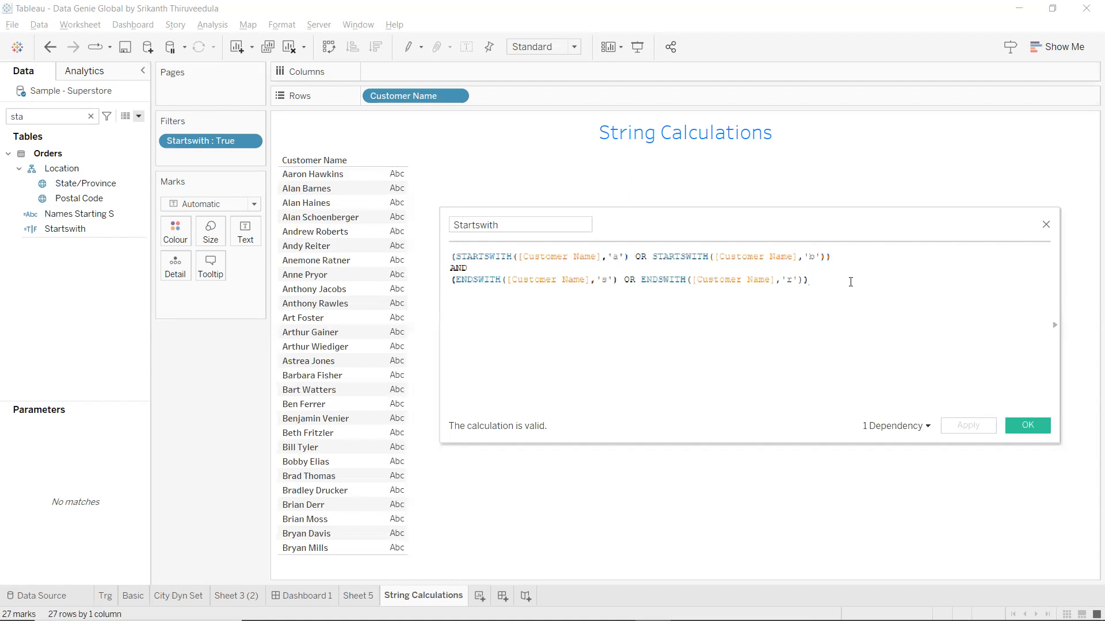
# Add AND CONTAINS([Customer Name],'hon') and apply, leaving two customers.
pyautogui.press('Return')
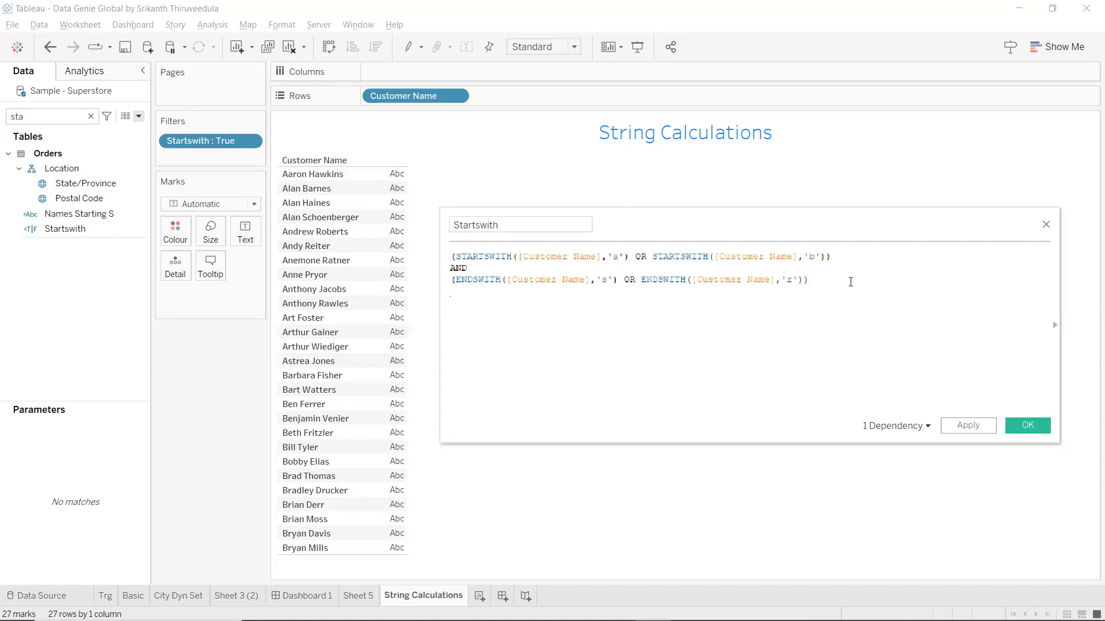
pyautogui.write('AND')
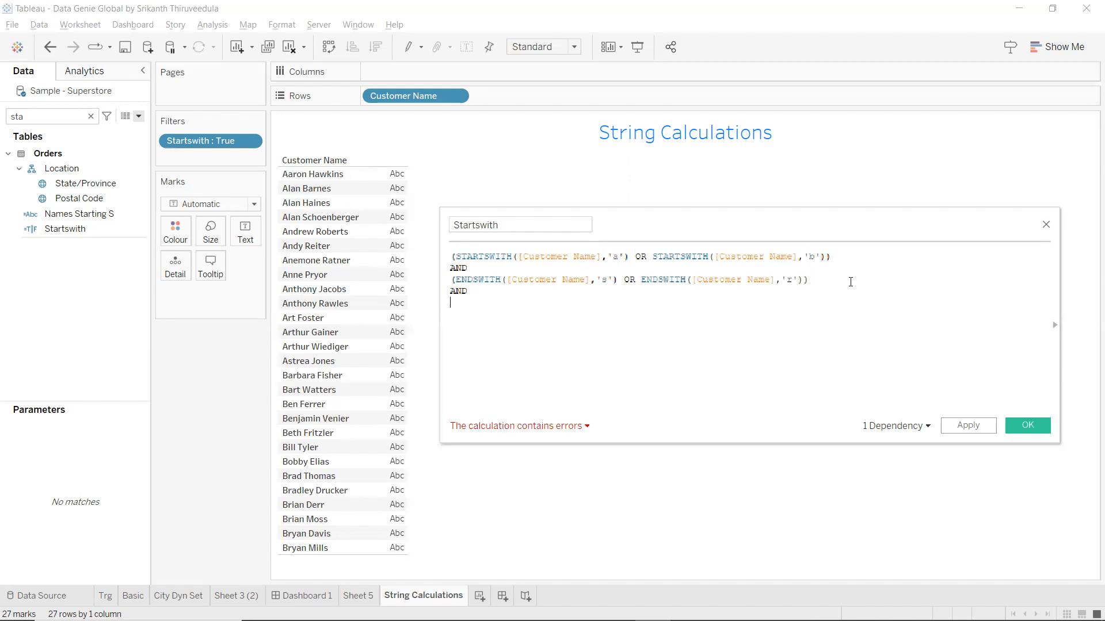
pyautogui.write('conta')
pyautogui.press('Return')
pyautogui.write('[Customer Name]')
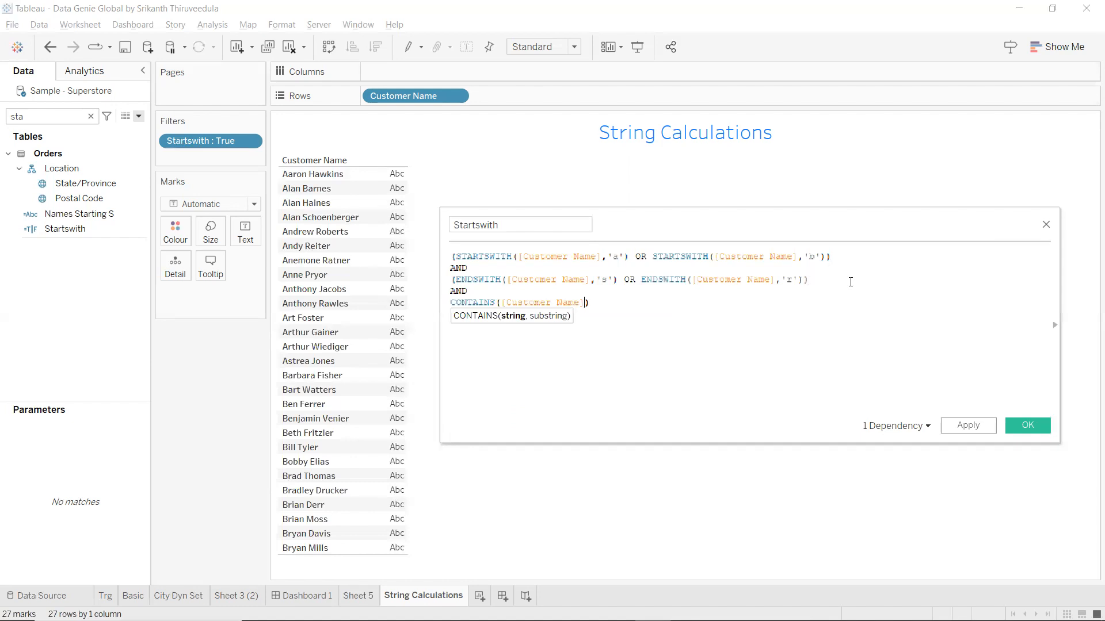
pyautogui.write(",''")
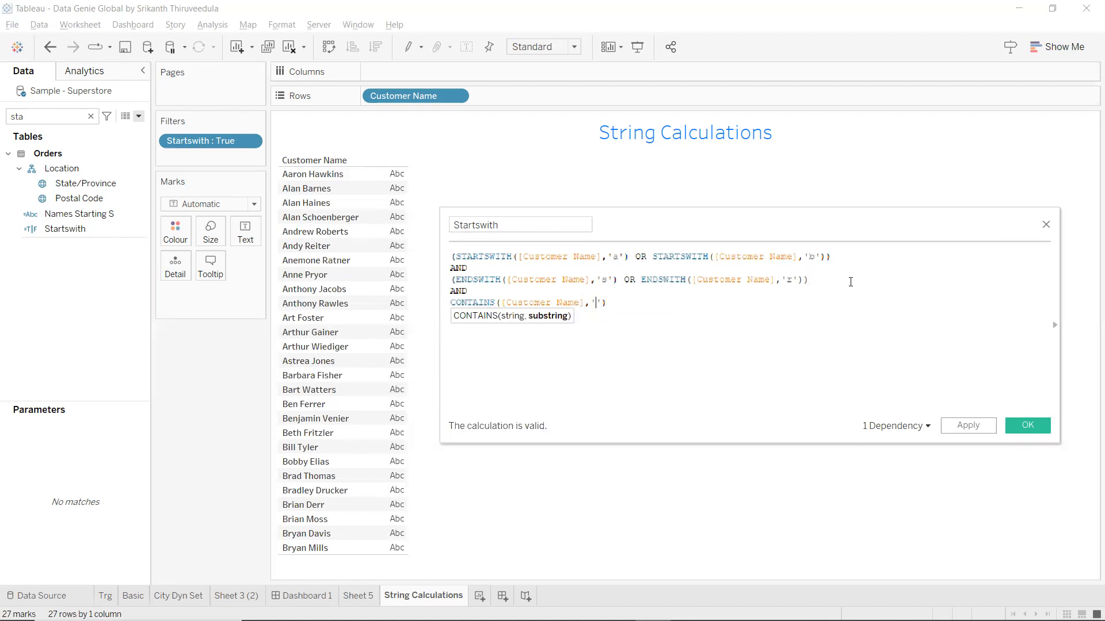
pyautogui.write('hon')
pyautogui.click(969, 427)
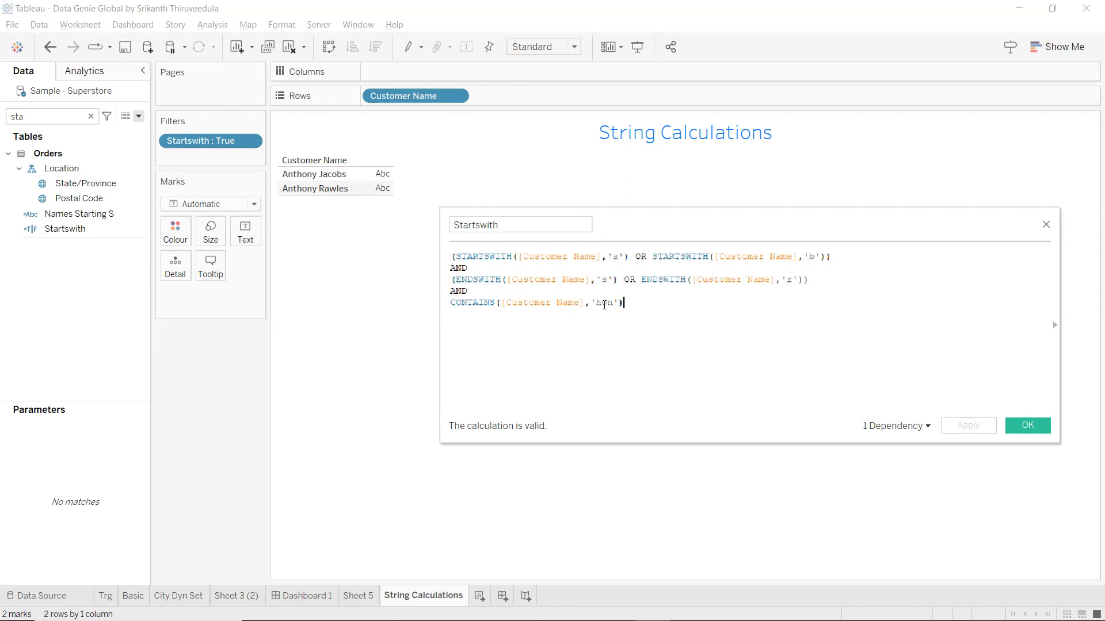
# Review the full Startswith formula and close the editor with OK.
pyautogui.tripleClick(605, 305)
pyautogui.click(321, 230)
pyautogui.hotkey('ctrl', 'a')
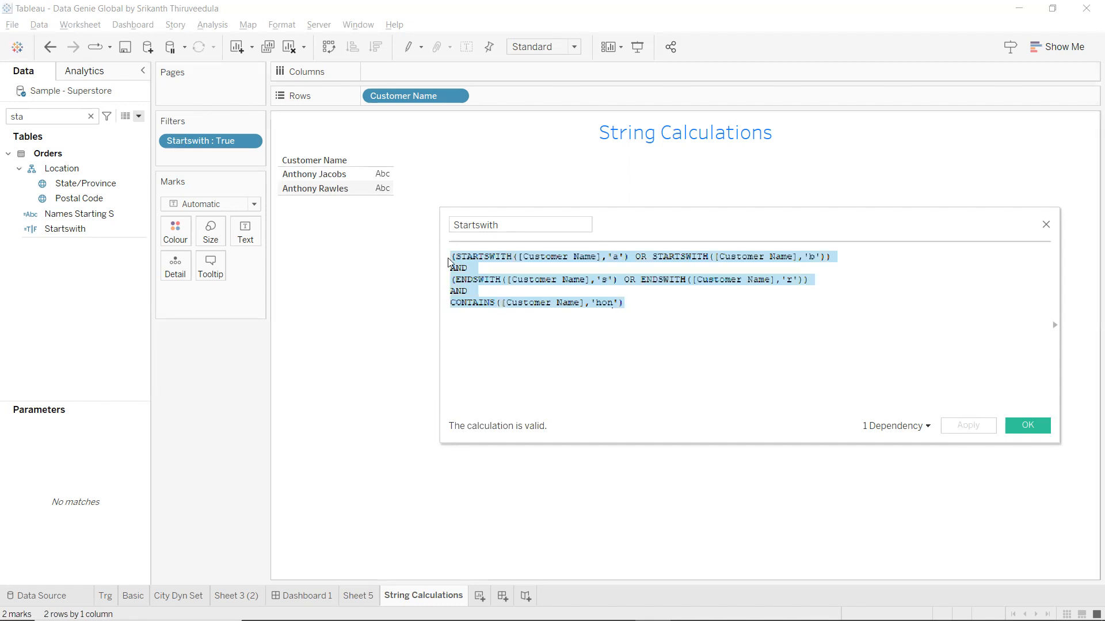
pyautogui.click(571, 371)
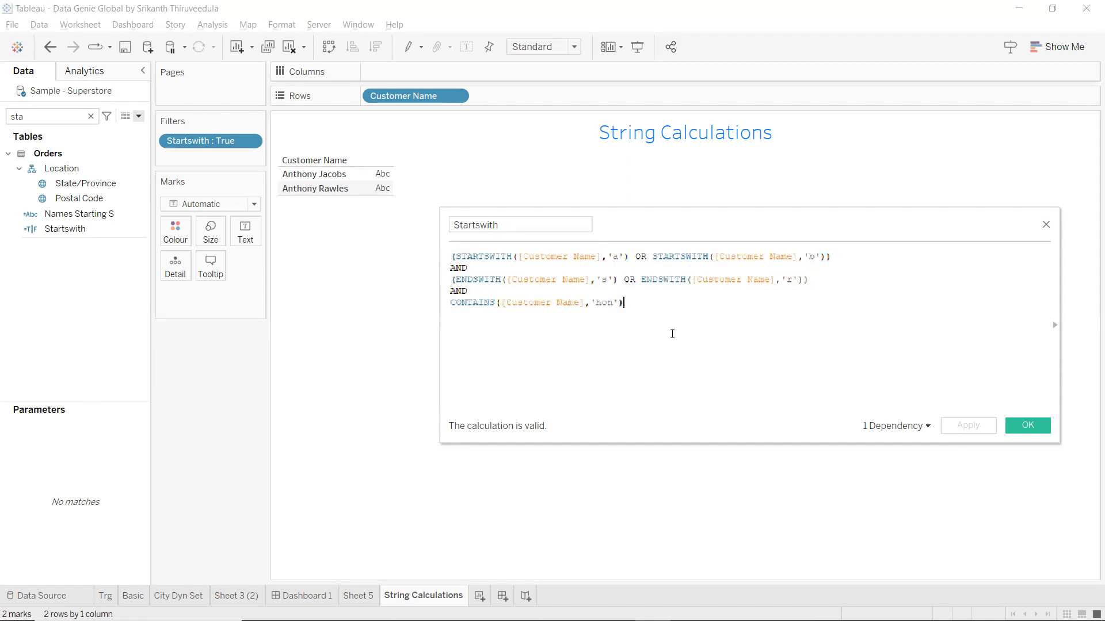
pyautogui.moveTo(670, 317); pyautogui.dragTo(451, 252)
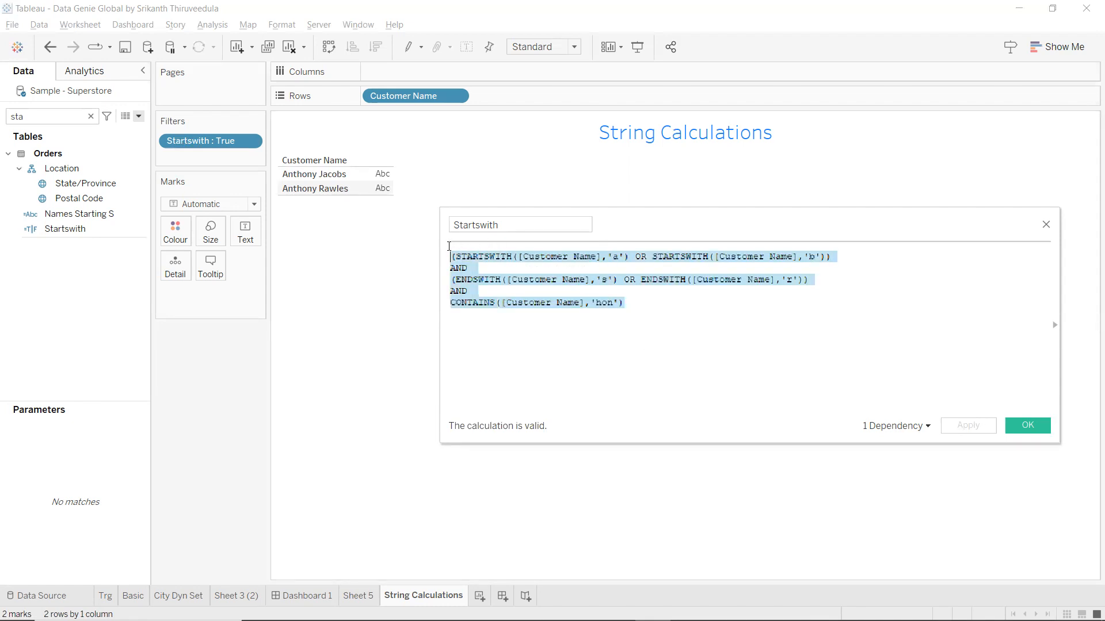
pyautogui.click(1045, 428)
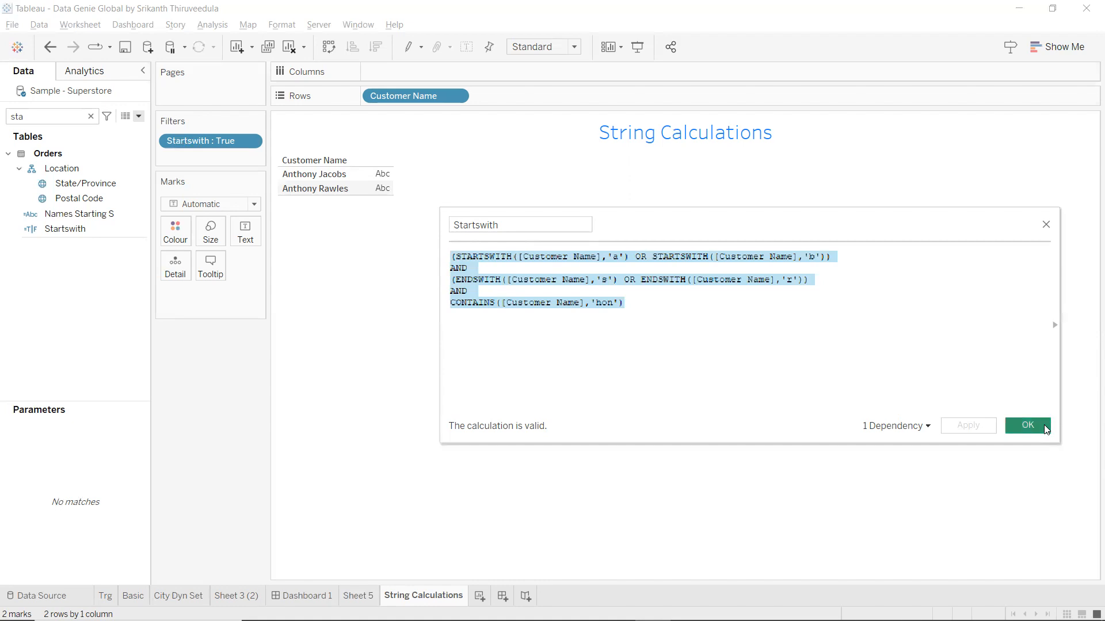
# Clear the field search and create a new calculated field named Left.
pyautogui.click(90, 116)
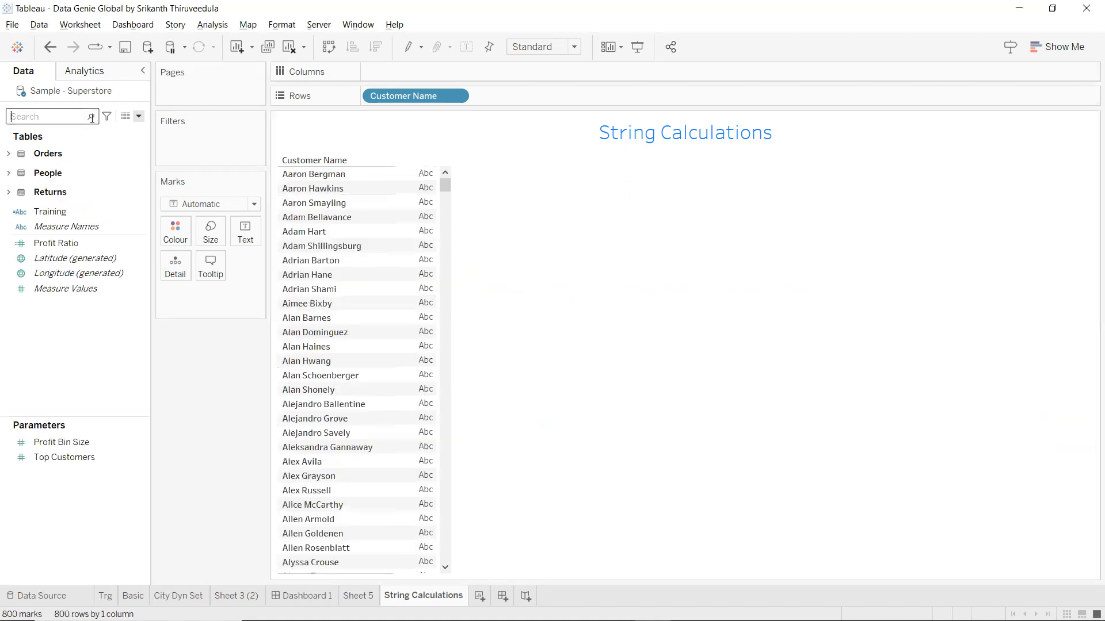
pyautogui.click(138, 117)
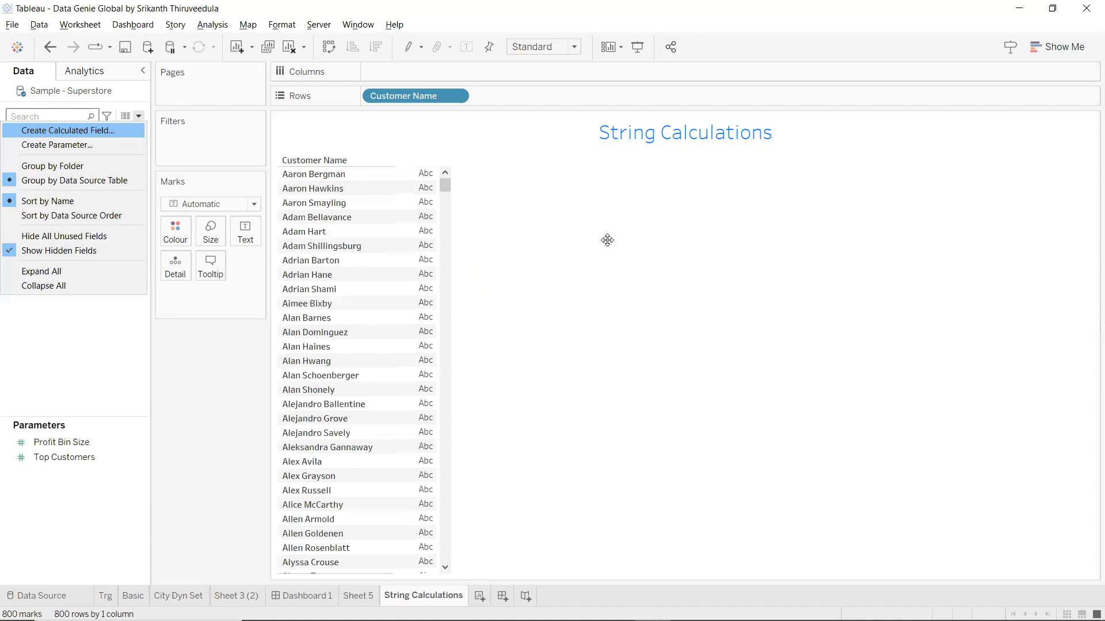
pyautogui.press('Return')
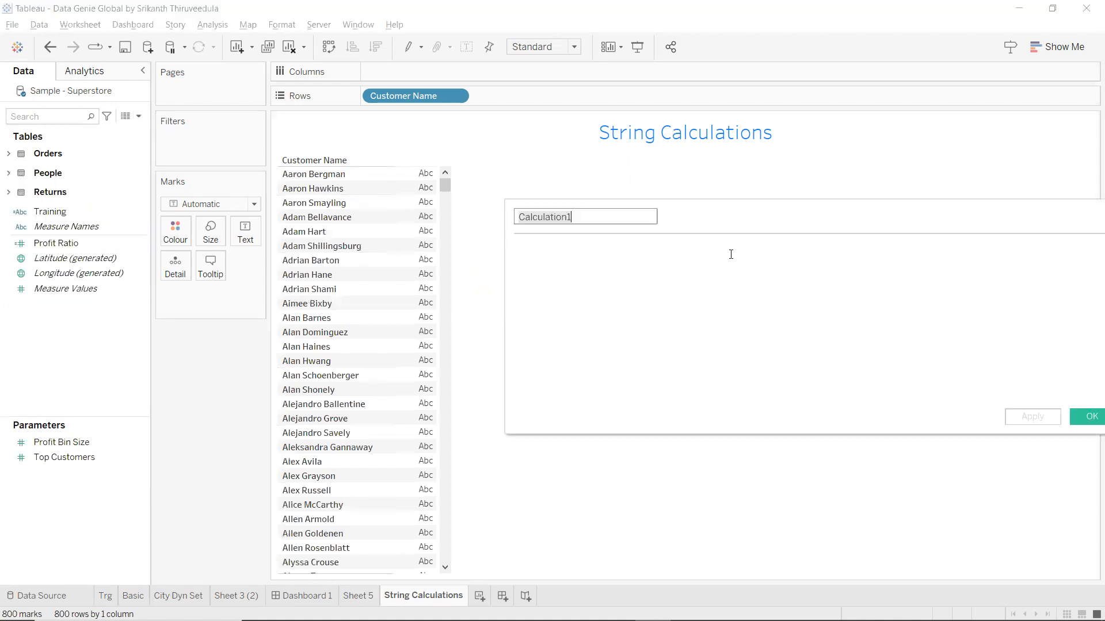
pyautogui.write('left')
pyautogui.press('Tab')
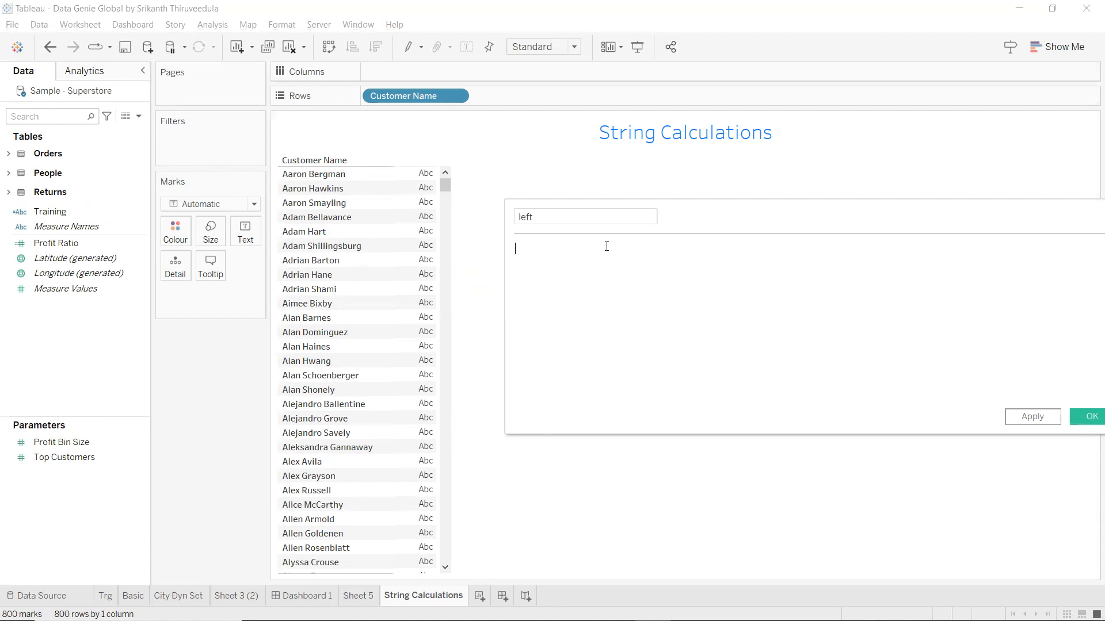
pyautogui.moveTo(599, 217); pyautogui.dragTo(476, 215)
pyautogui.write('Left')
pyautogui.press('Tab')
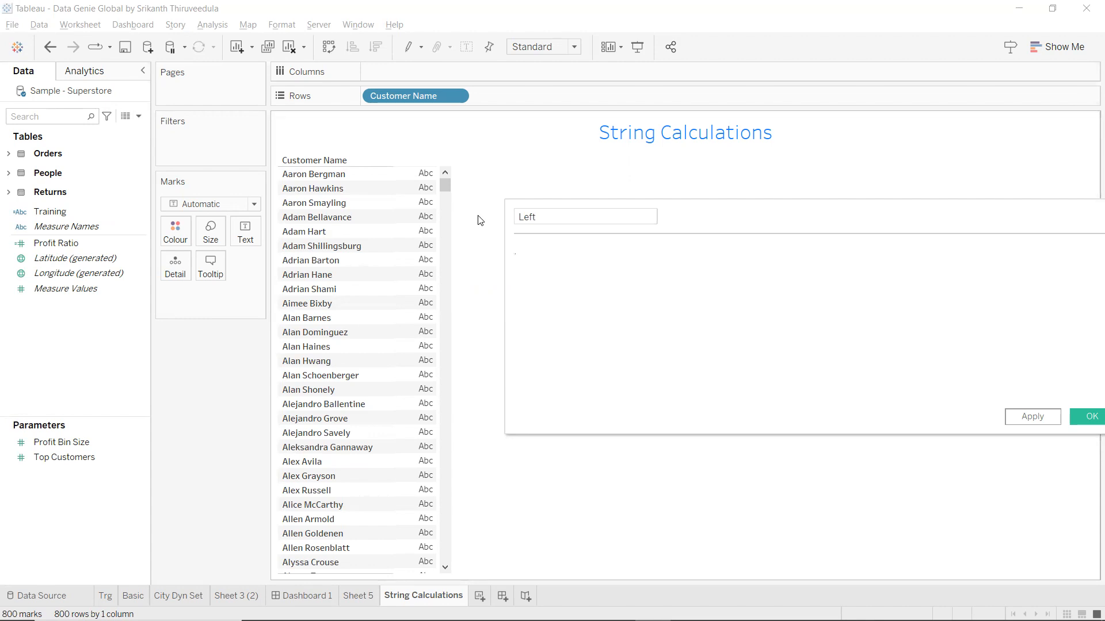
# Enter LEFT([Customer Name],1) as the formula and apply it.
pyautogui.write('left')
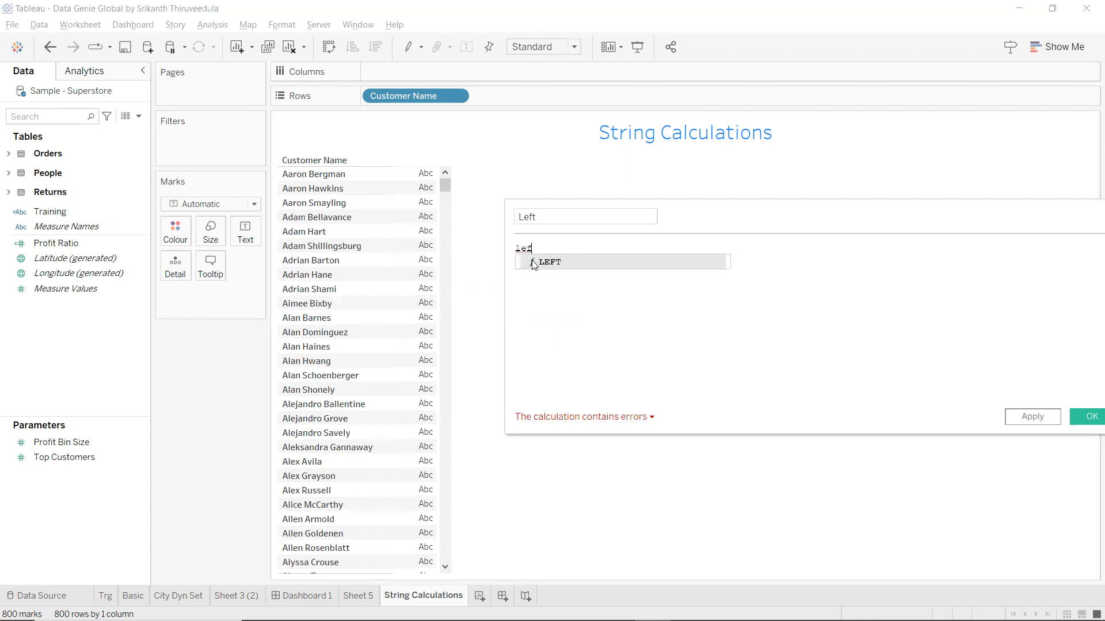
pyautogui.press('Return')
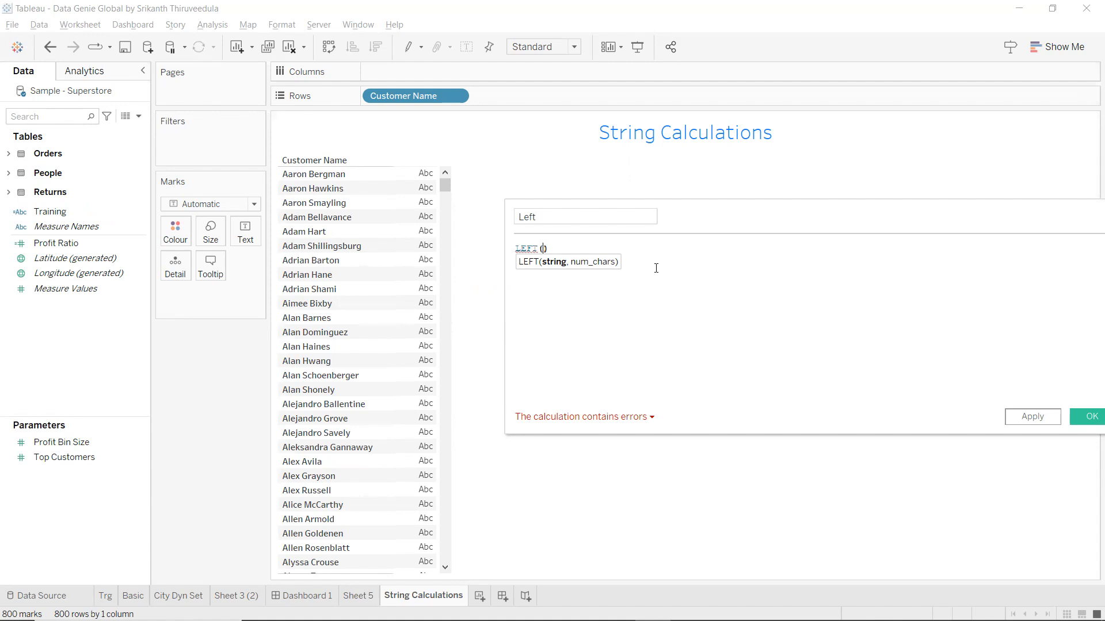
pyautogui.write('cust')
pyautogui.press('Return')
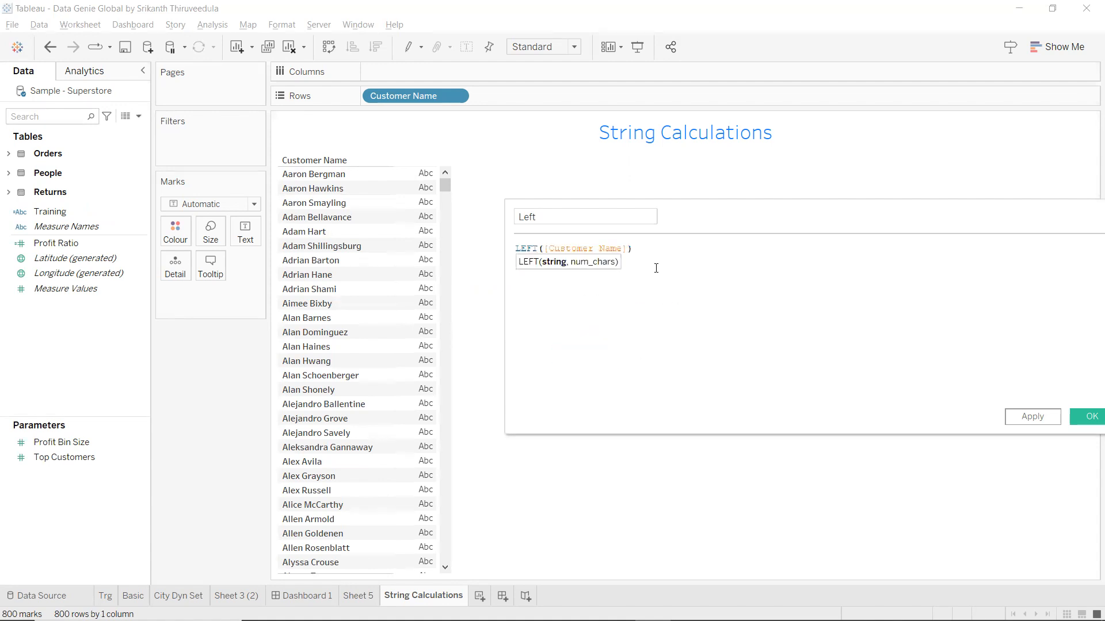
pyautogui.write(',')
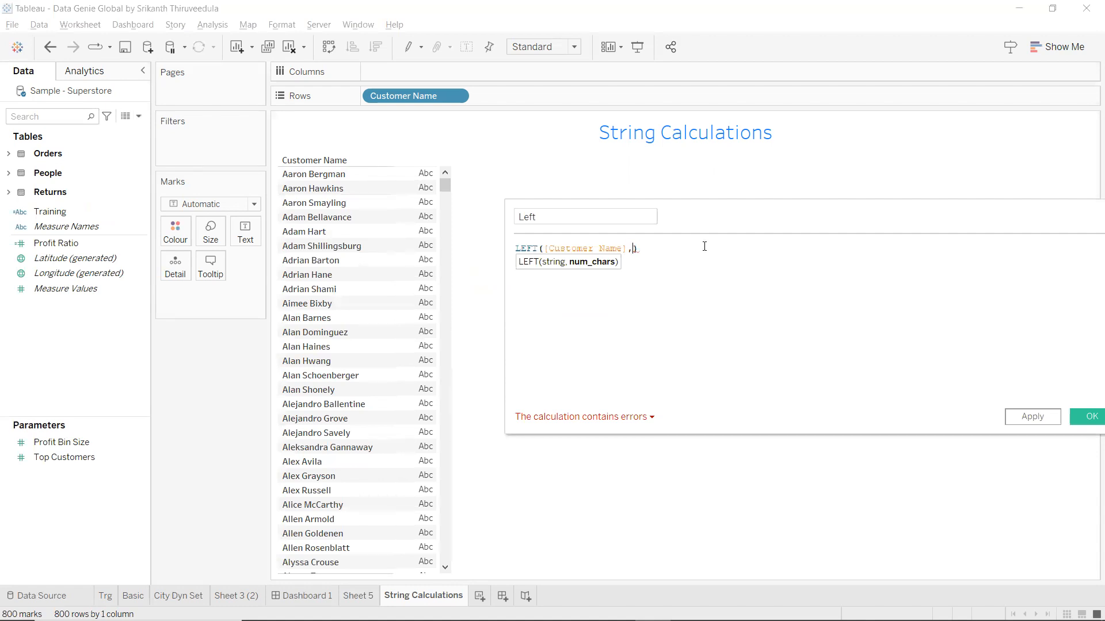
pyautogui.write('1')
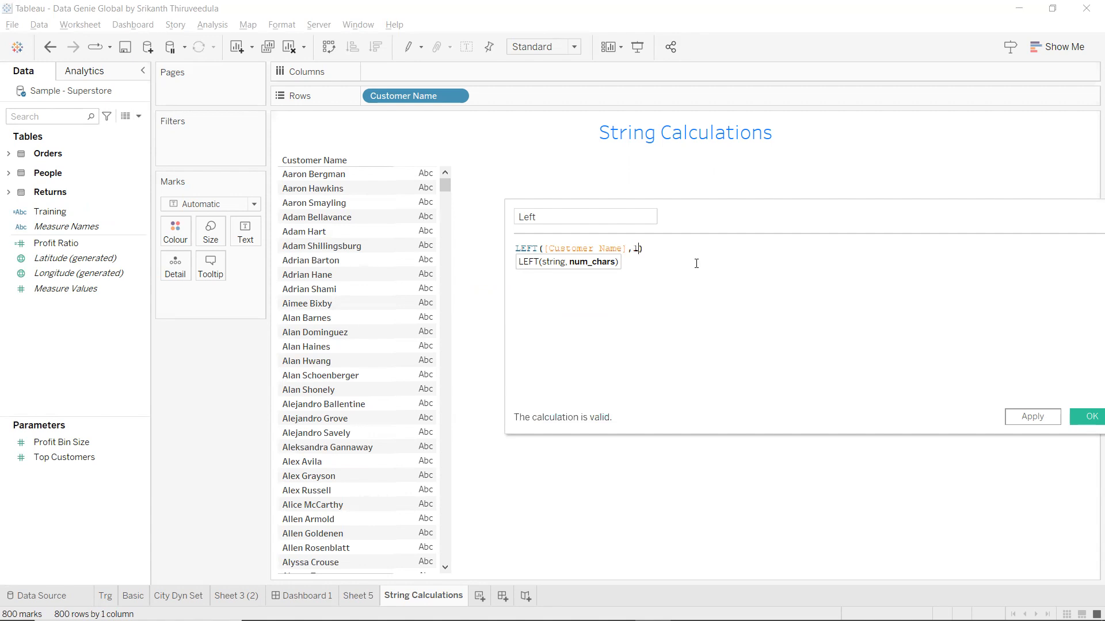
pyautogui.click(1047, 419)
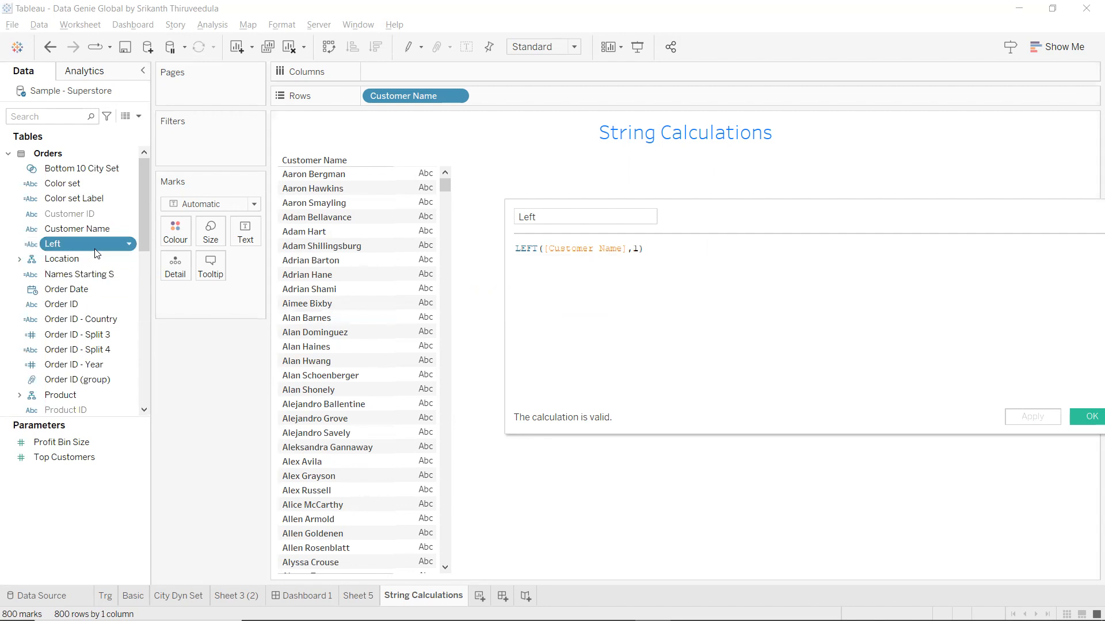
# Put Left on Rows and change its formula to LEFT([Customer Name],2).
pyautogui.moveTo(95, 254); pyautogui.dragTo(400, 178)
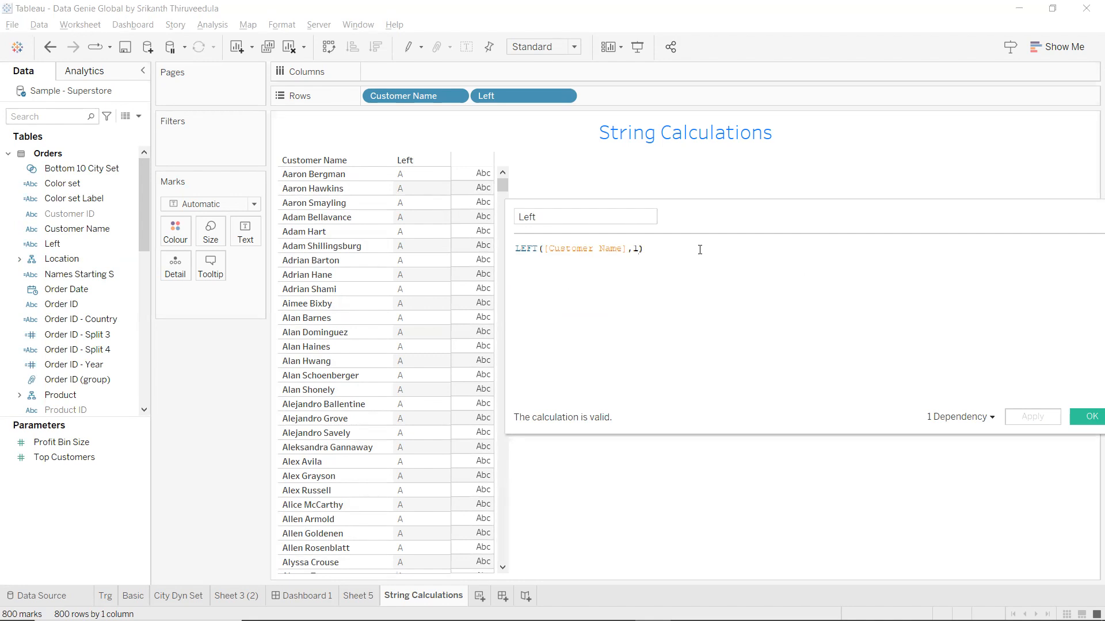
pyautogui.press('BackSpace')
pyautogui.write('2')
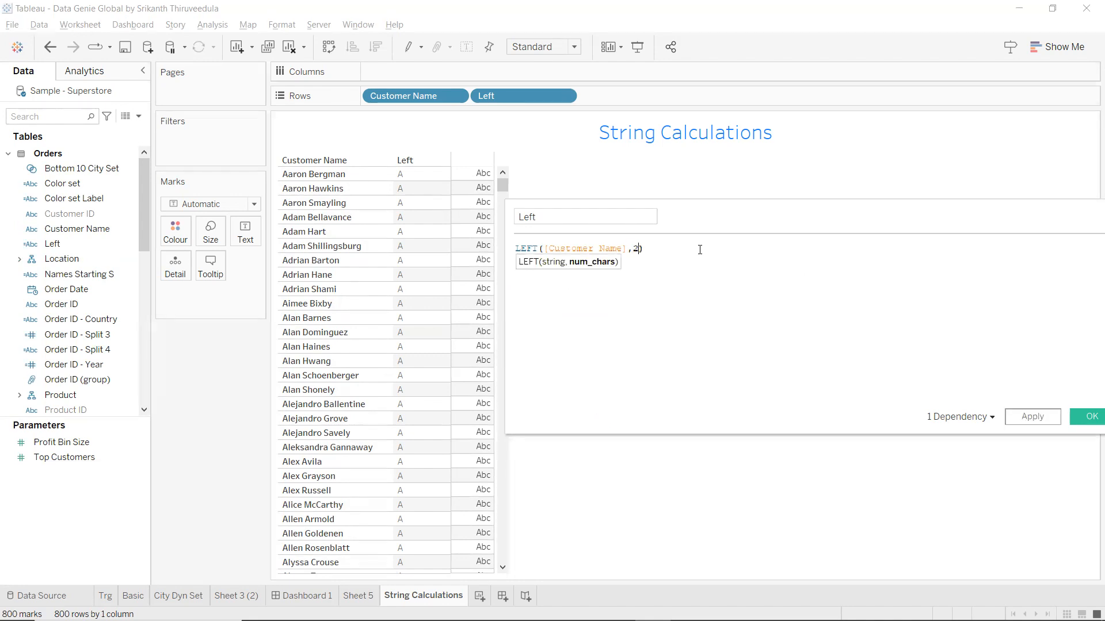
pyautogui.click(1052, 422)
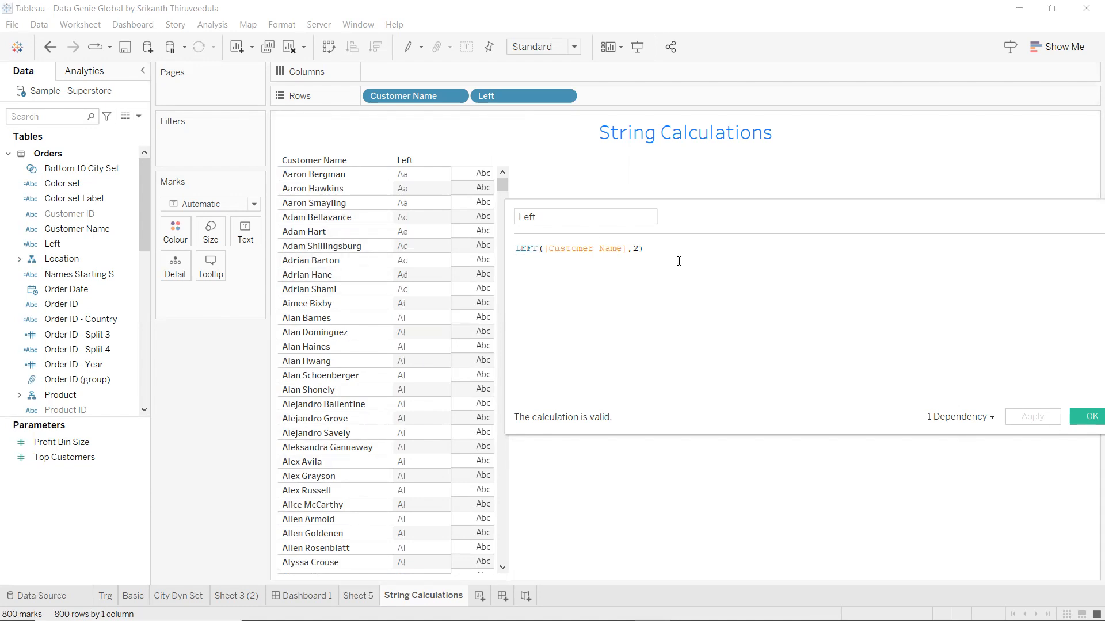
# Rename the calculation to Left Function, apply, and close the editor.
pyautogui.click(621, 215)
pyautogui.write('Function')
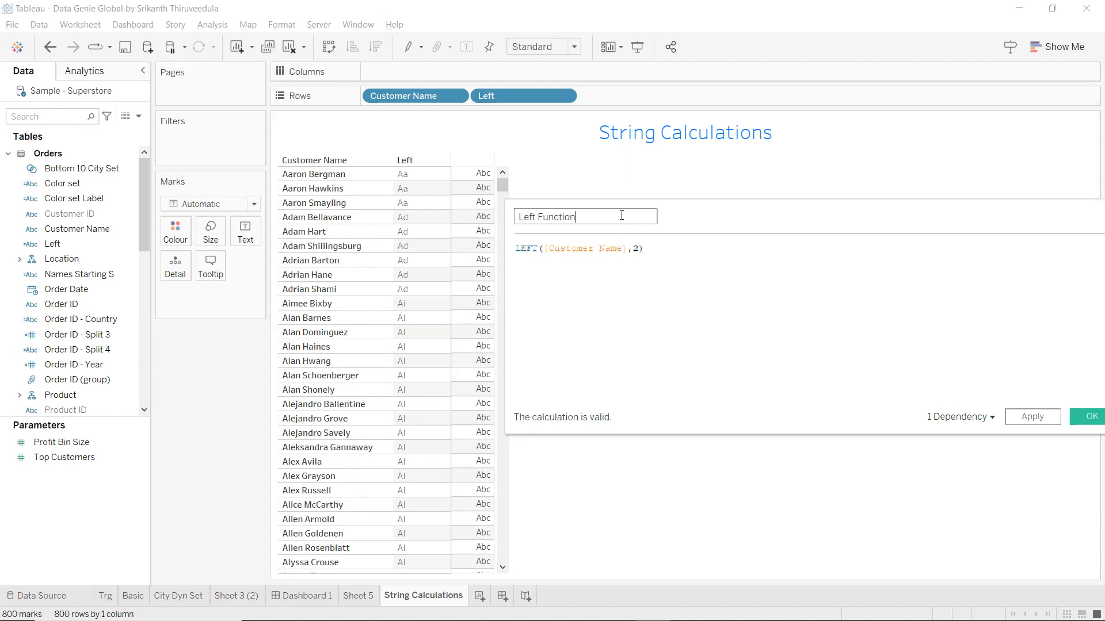
pyautogui.click(514, 251)
pyautogui.click(517, 249)
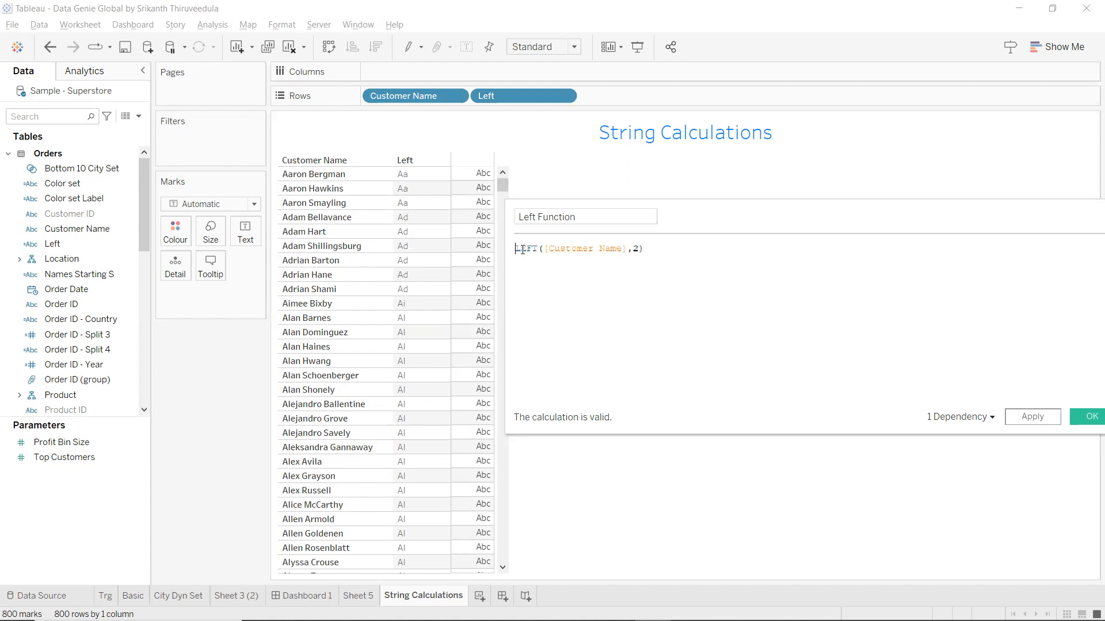
pyautogui.click(670, 255)
pyautogui.moveTo(696, 211); pyautogui.dragTo(650, 187)
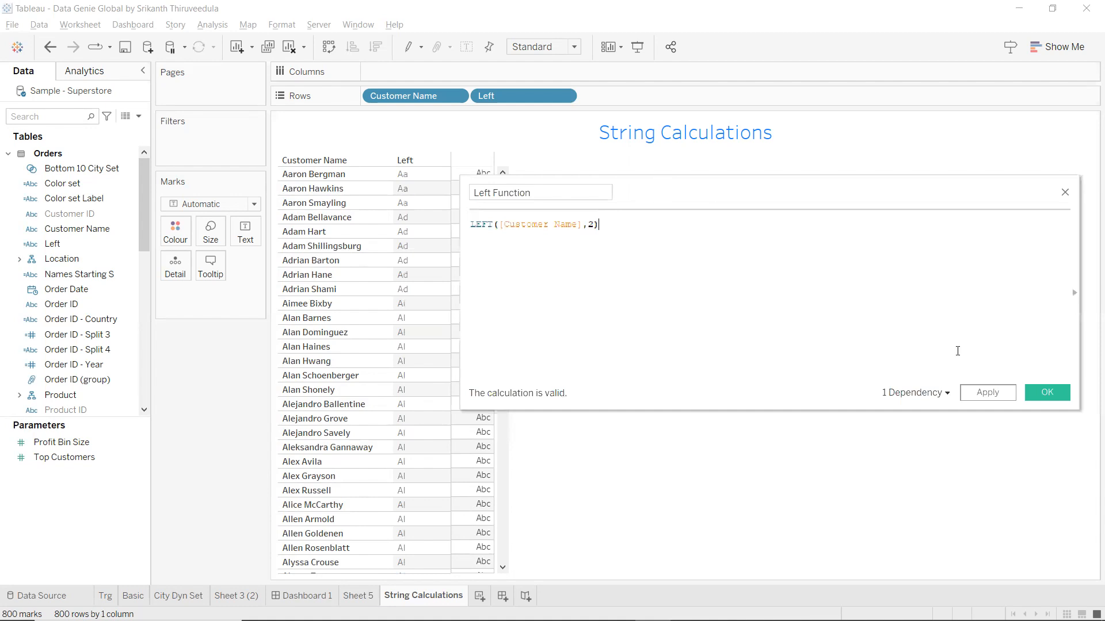
pyautogui.click(1003, 397)
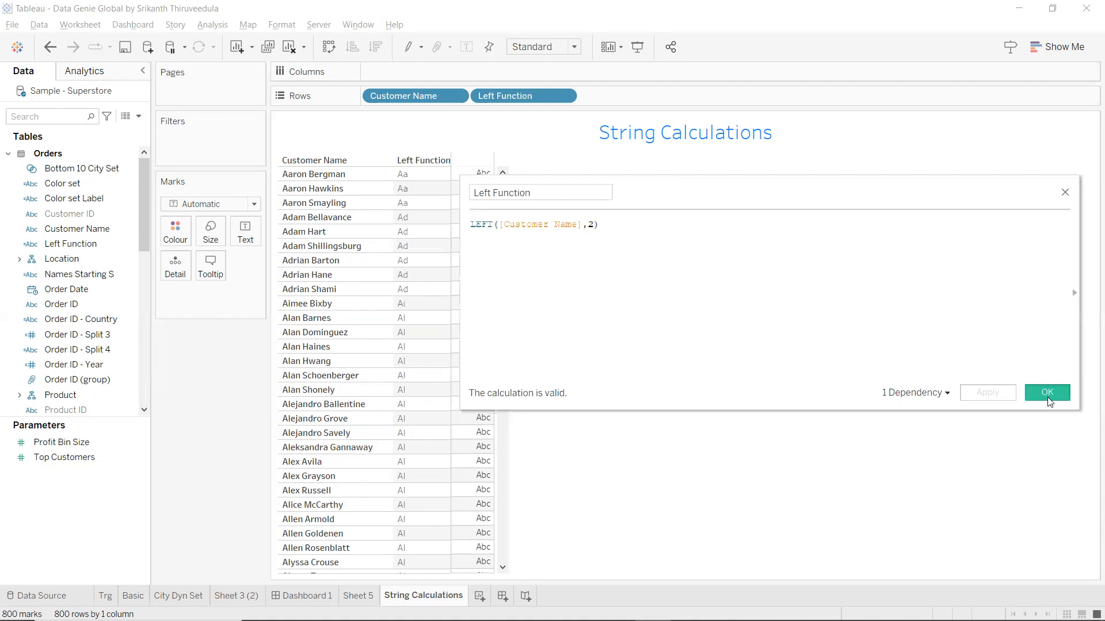
pyautogui.click(1050, 399)
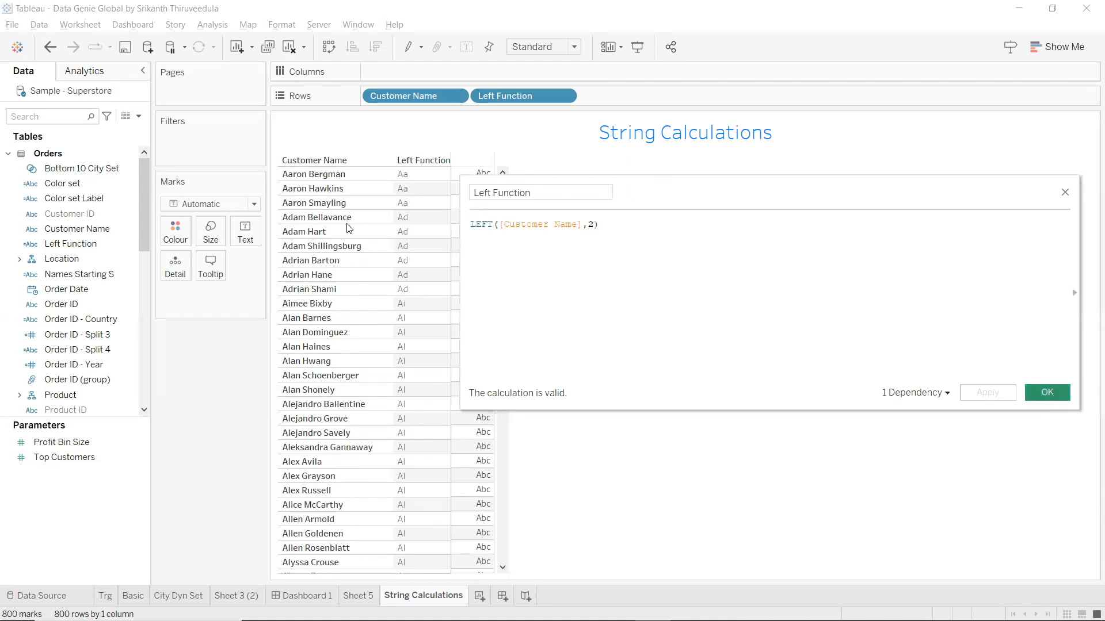
# Create a calculated field Right Function with RIGHT([Customer Name],1) and apply it.
pyautogui.click(138, 116)
pyautogui.press('Return')
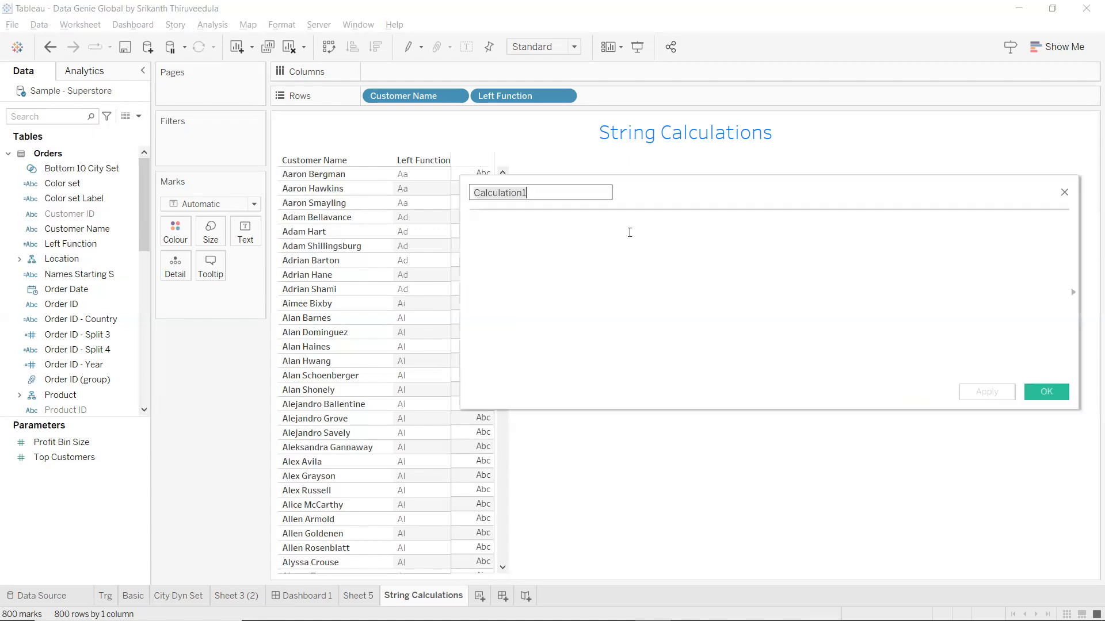
pyautogui.write('Right')
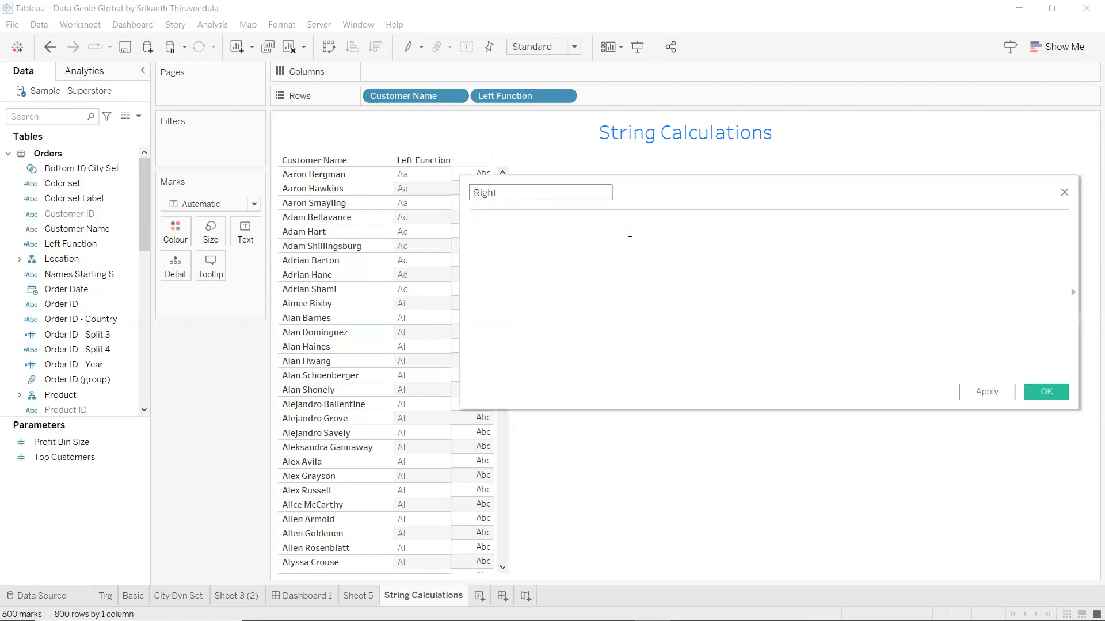
pyautogui.write(' Function')
pyautogui.press('Tab')
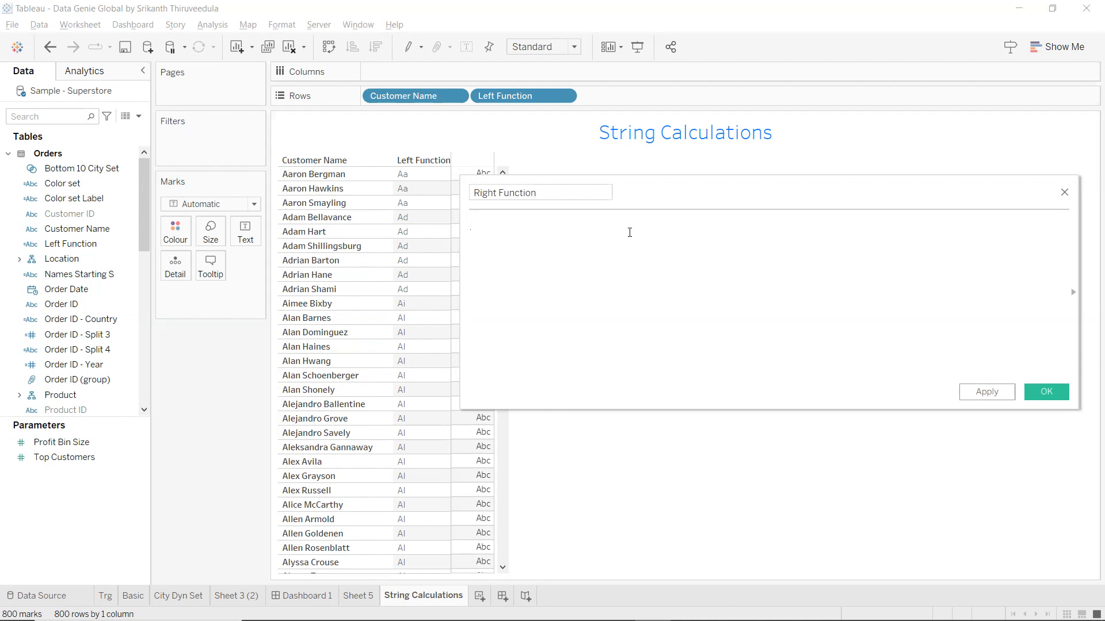
pyautogui.write('ri')
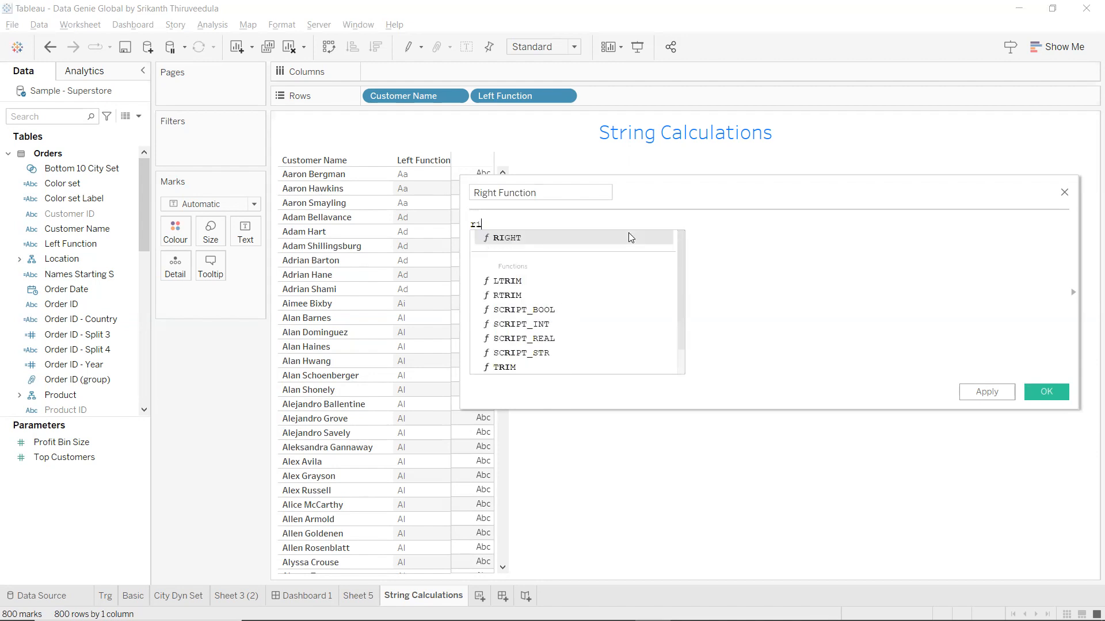
pyautogui.press('Return')
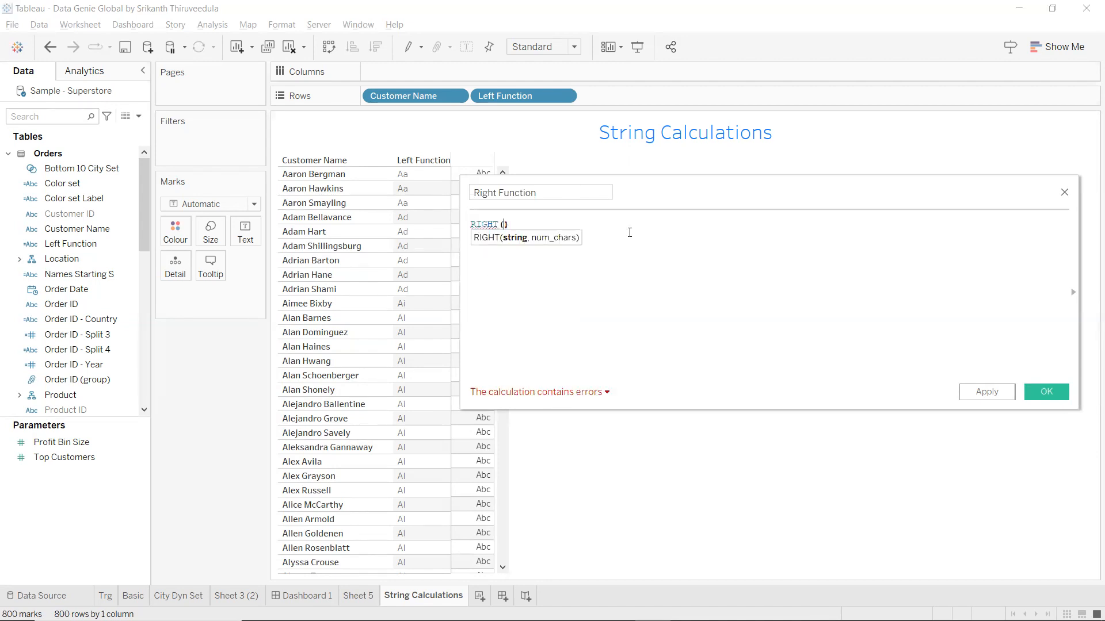
pyautogui.write('[Customer Name]')
pyautogui.write(',1')
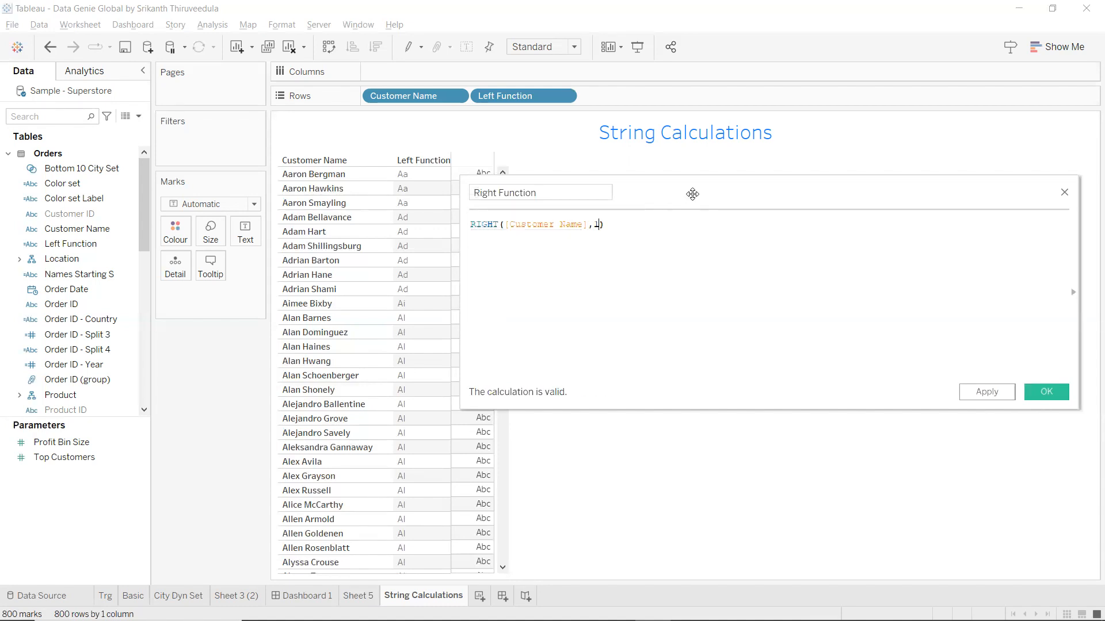
pyautogui.moveTo(692, 194); pyautogui.dragTo(725, 246)
pyautogui.click(1036, 449)
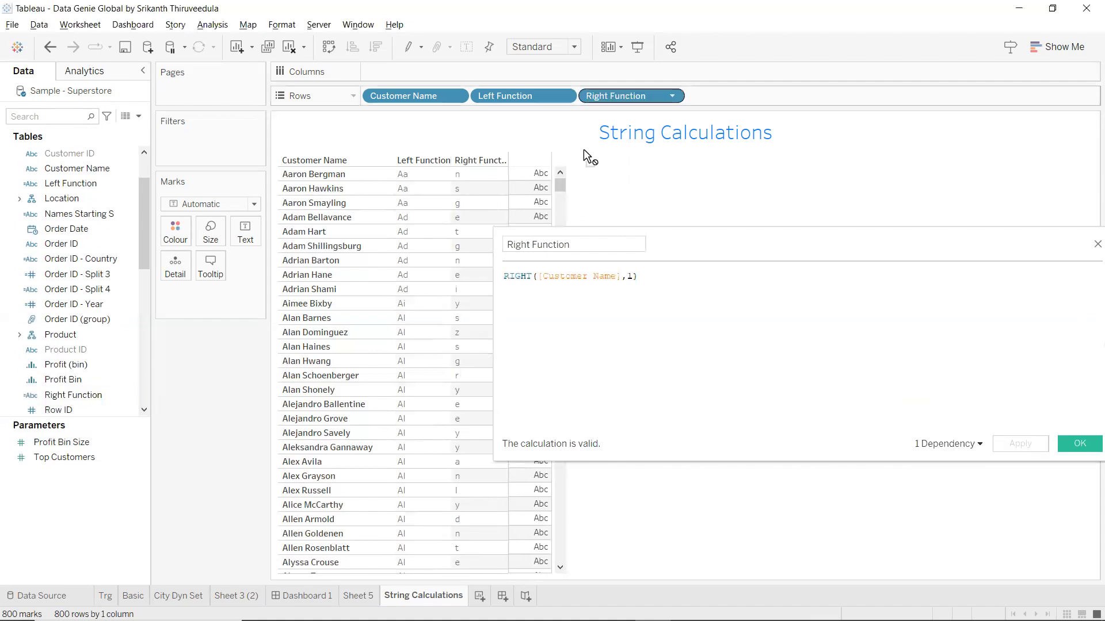
# Change the character count to 5 so Right Function shows endings like rgman, wkins.
pyautogui.click(471, 180)
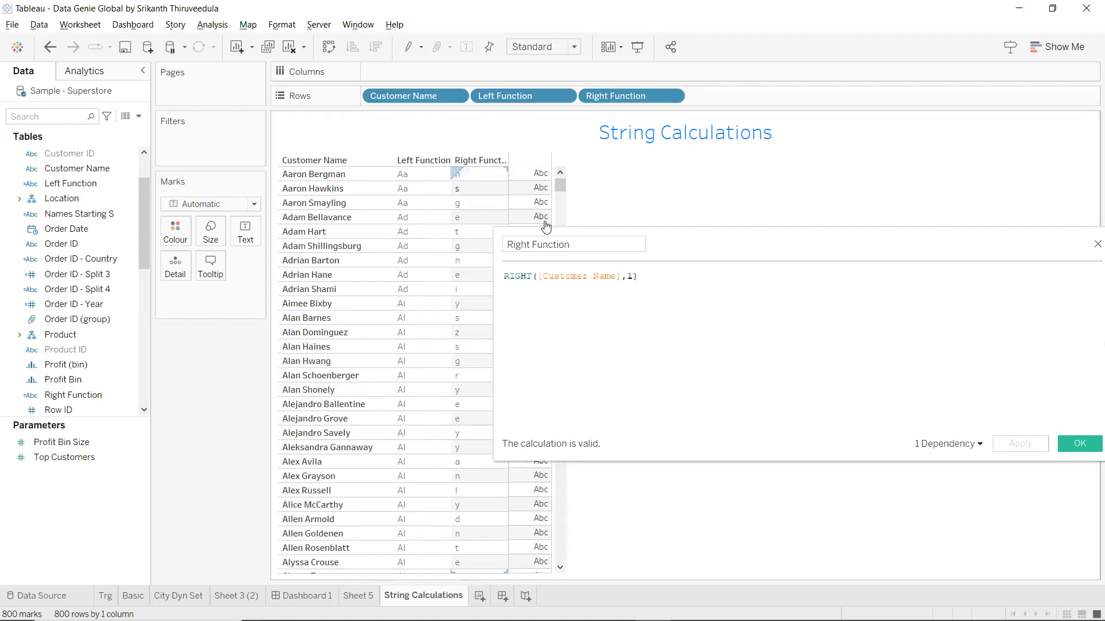
pyautogui.moveTo(868, 231); pyautogui.dragTo(810, 232)
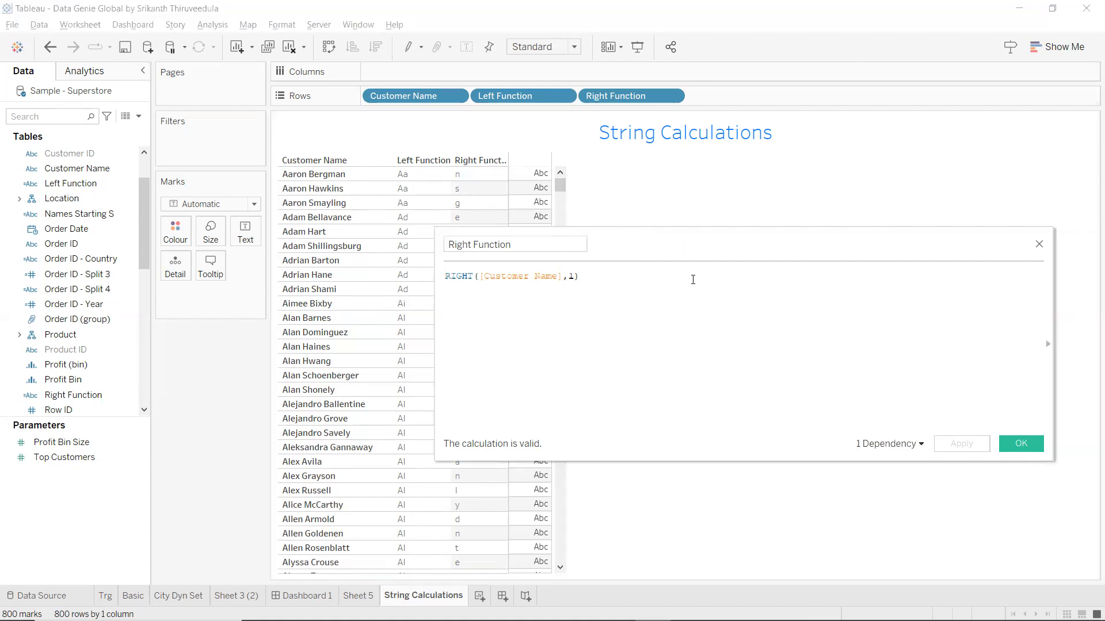
pyautogui.click(574, 277)
pyautogui.press('BackSpace')
pyautogui.write('5')
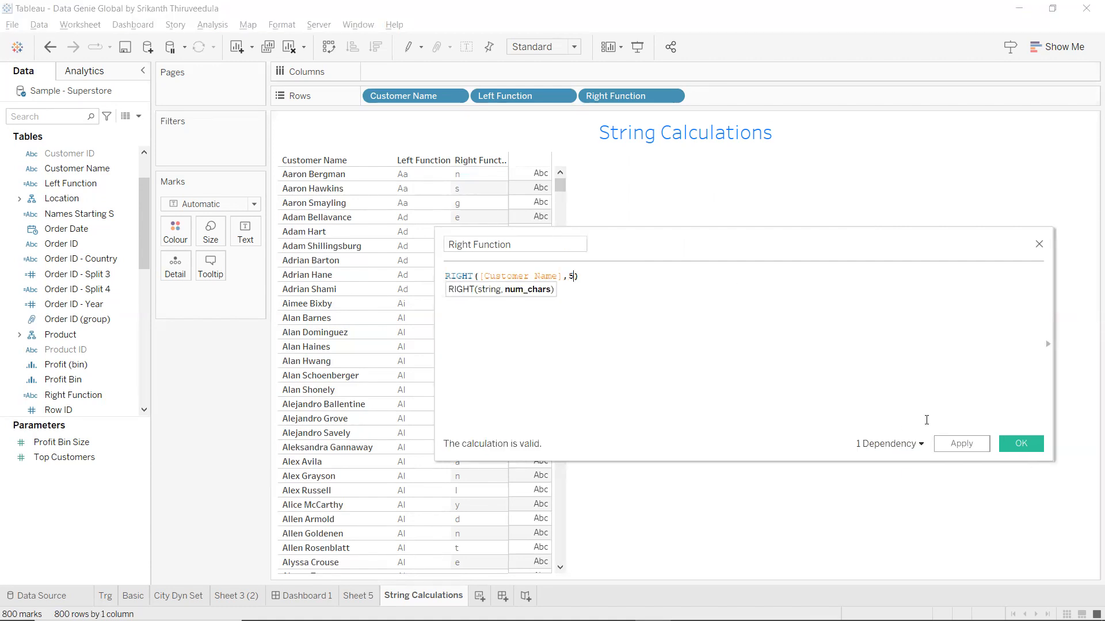
pyautogui.click(958, 445)
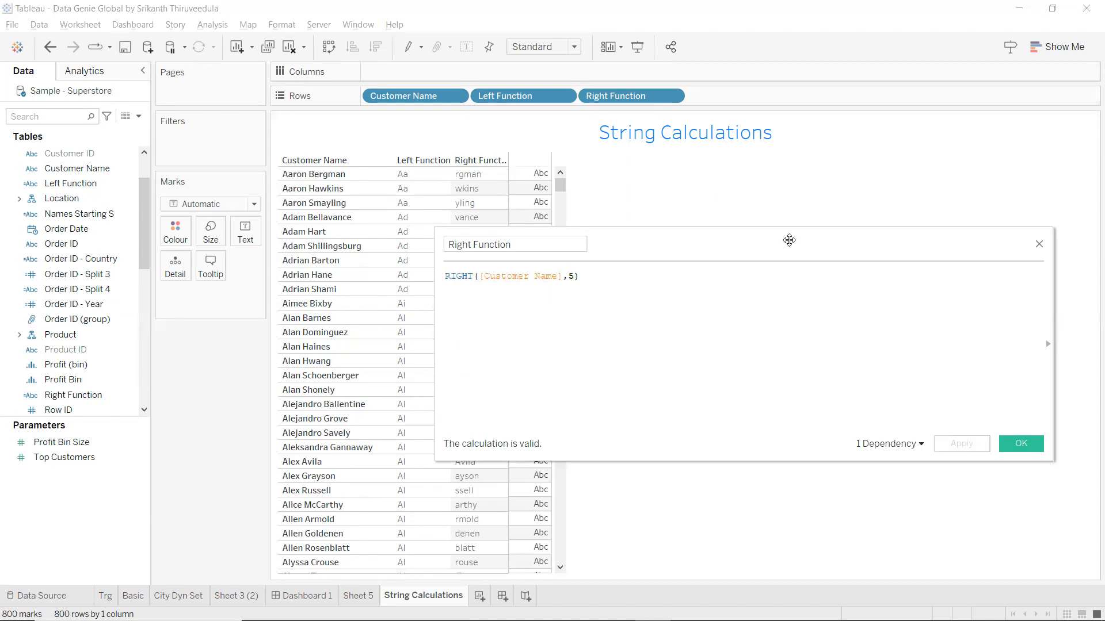
pyautogui.moveTo(789, 240); pyautogui.dragTo(868, 233)
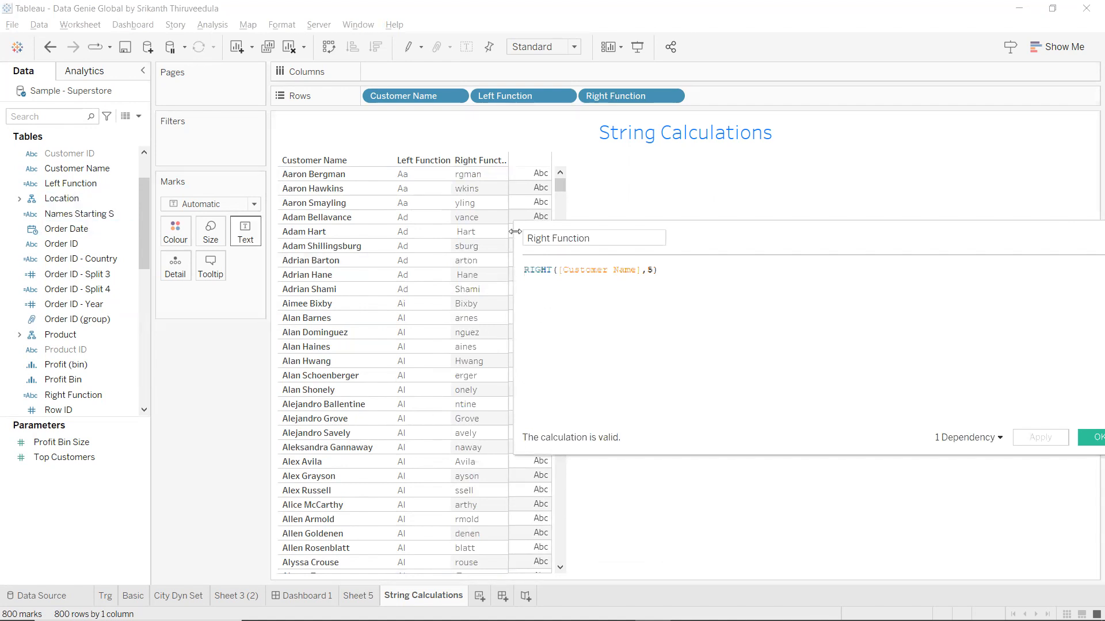
pyautogui.moveTo(863, 233); pyautogui.dragTo(863, 233)
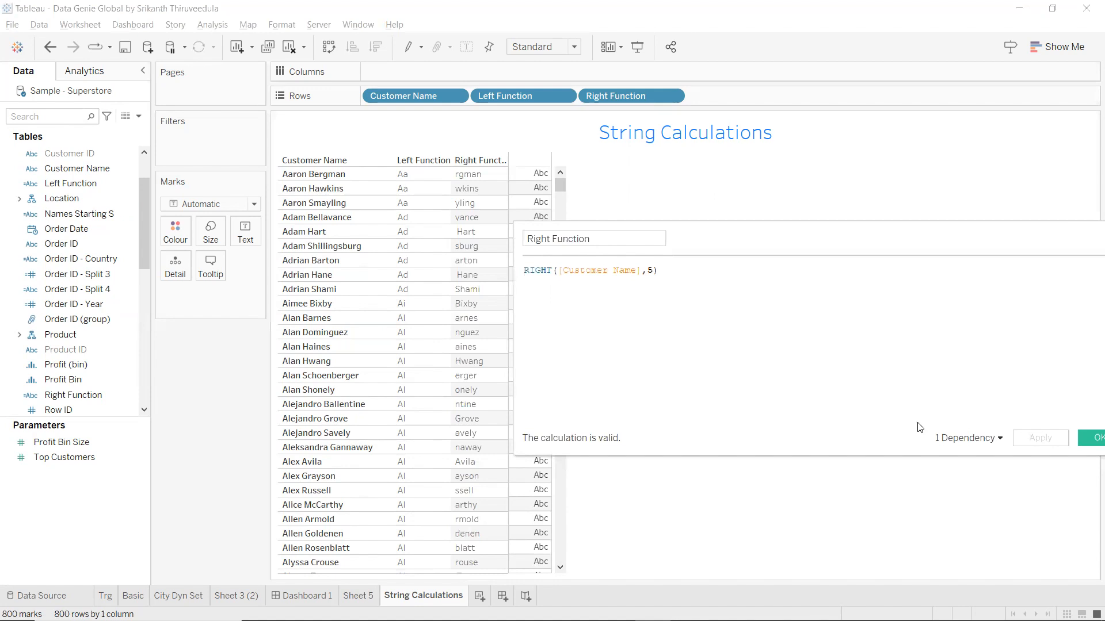
# On a new Sheet 7, put Order ID on Rows and scroll through the 5111 order IDs.
pyautogui.click(479, 596)
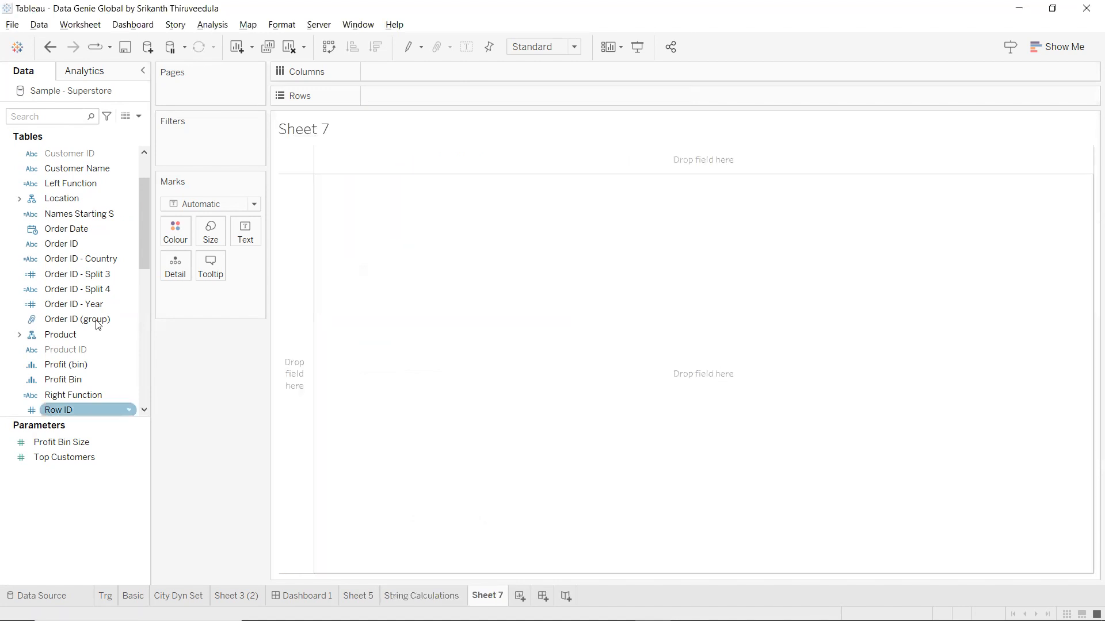
pyautogui.click(69, 244)
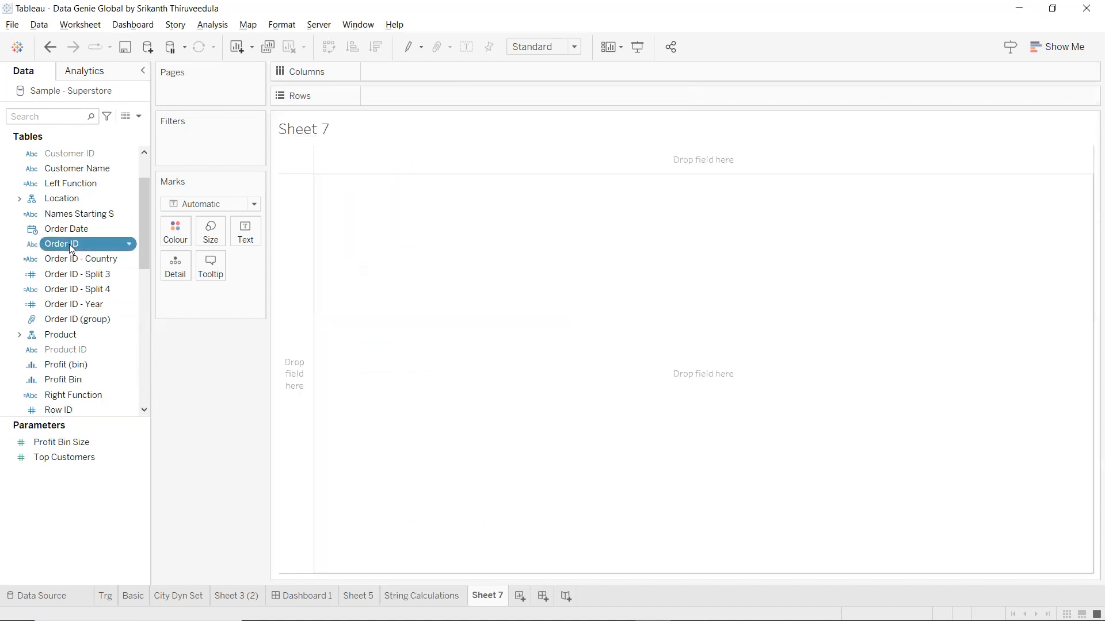
pyautogui.doubleClick(69, 243)
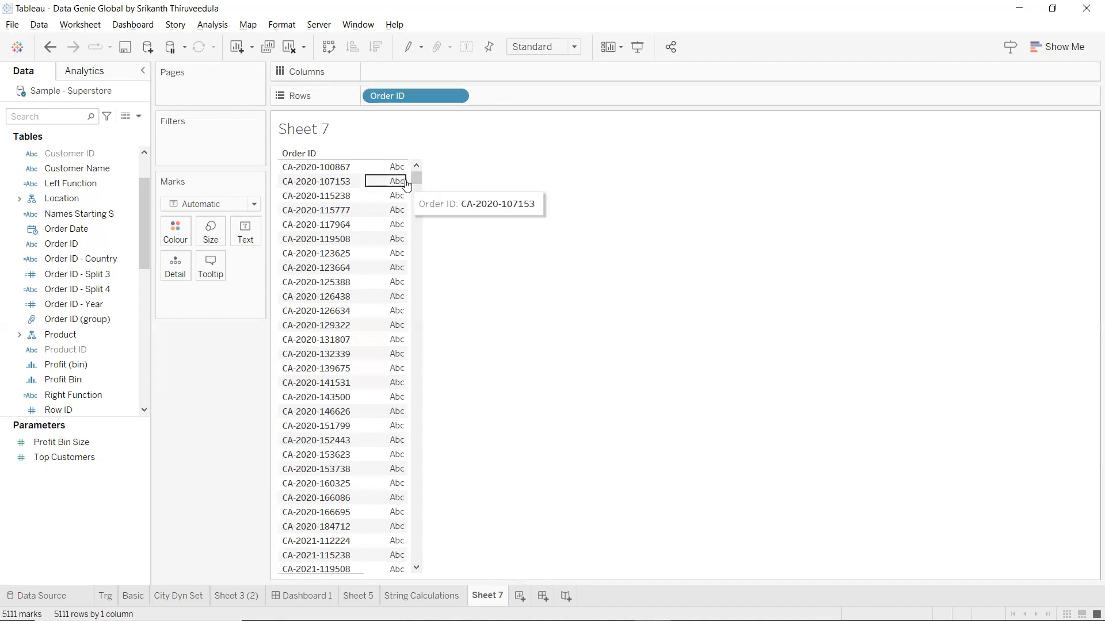
pyautogui.moveTo(417, 179); pyautogui.dragTo(435, 595)
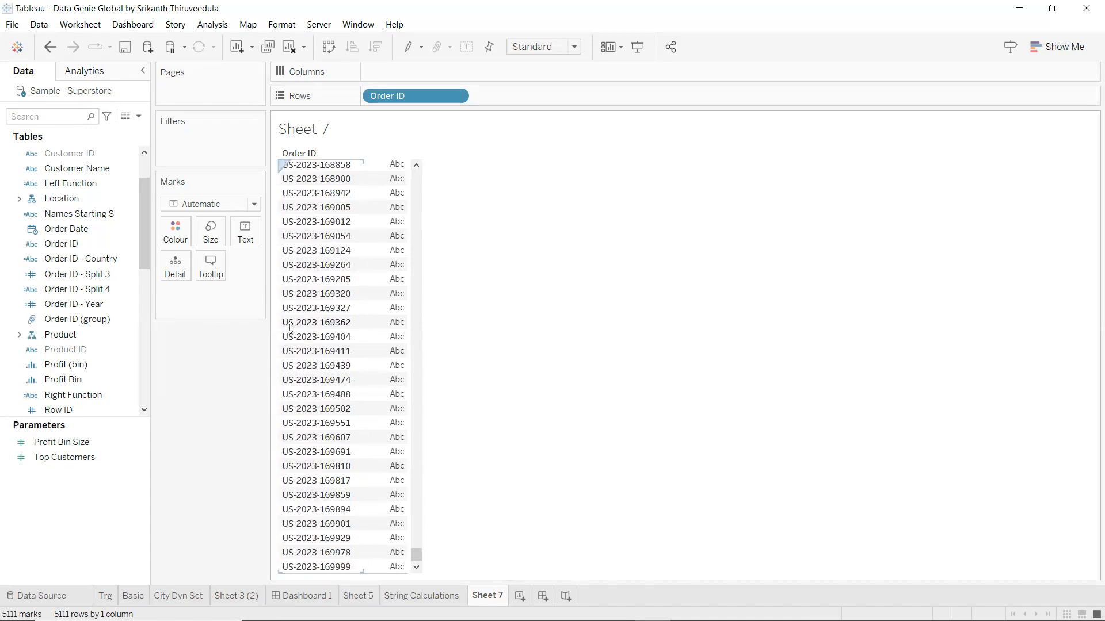
pyautogui.scroll(1, 288, 343)
pyautogui.scroll(20, 288, 343)
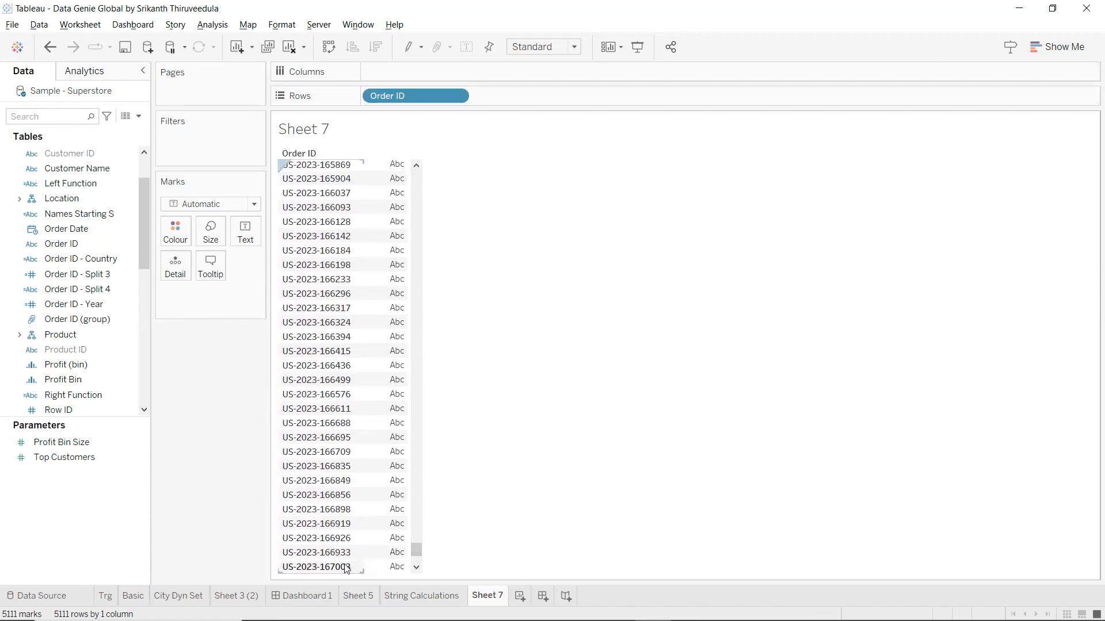
pyautogui.moveTo(418, 553); pyautogui.dragTo(417, 178)
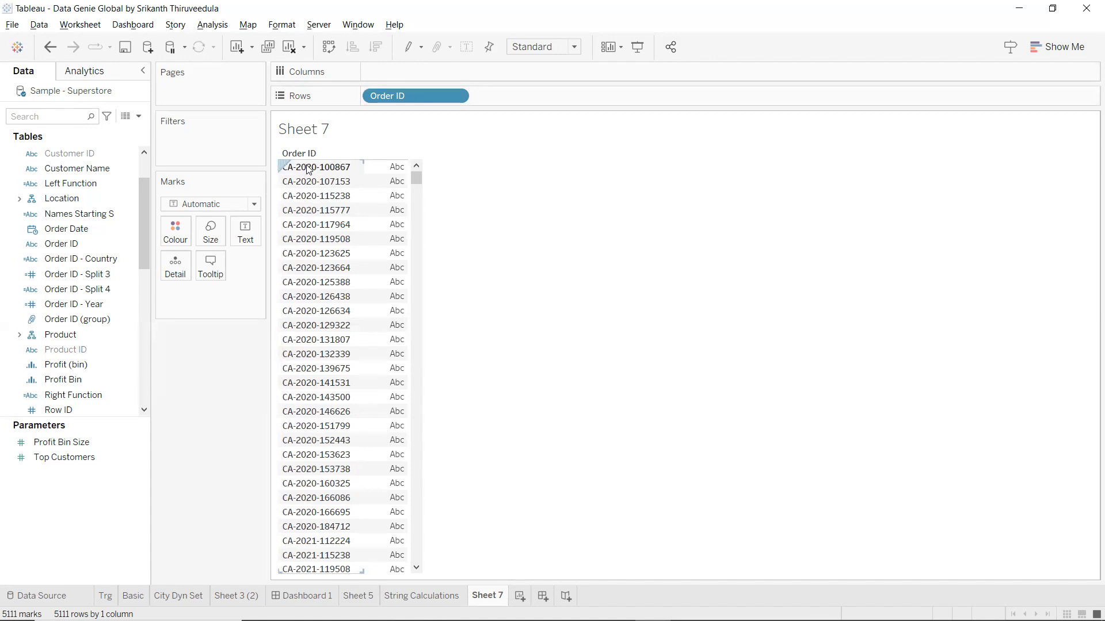
pyautogui.scroll(-8, 310, 172)
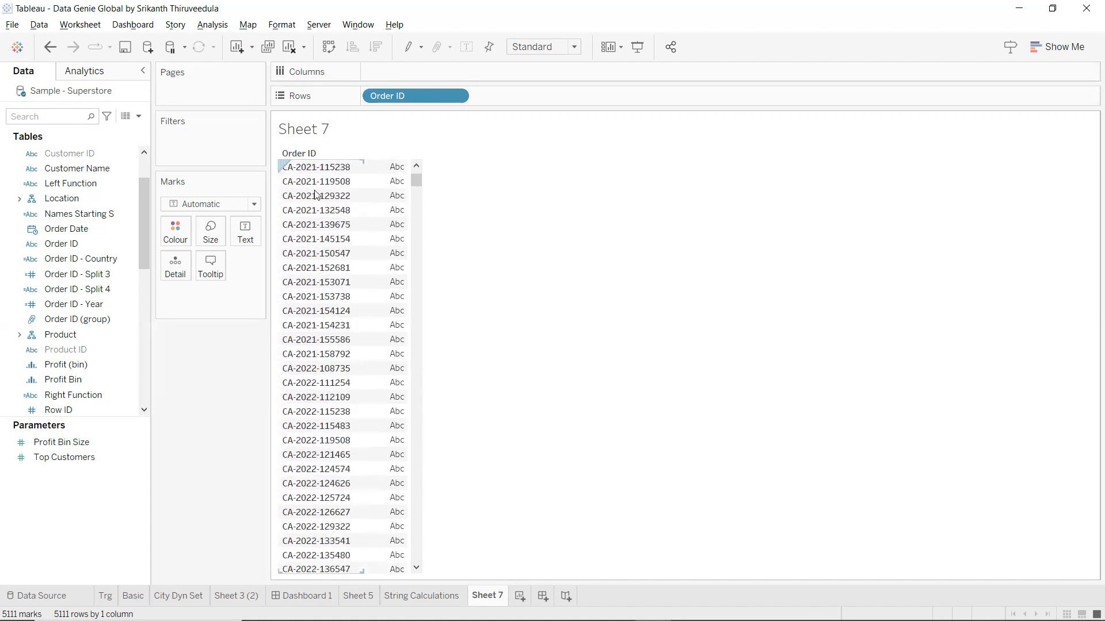
pyautogui.scroll(8, 315, 194)
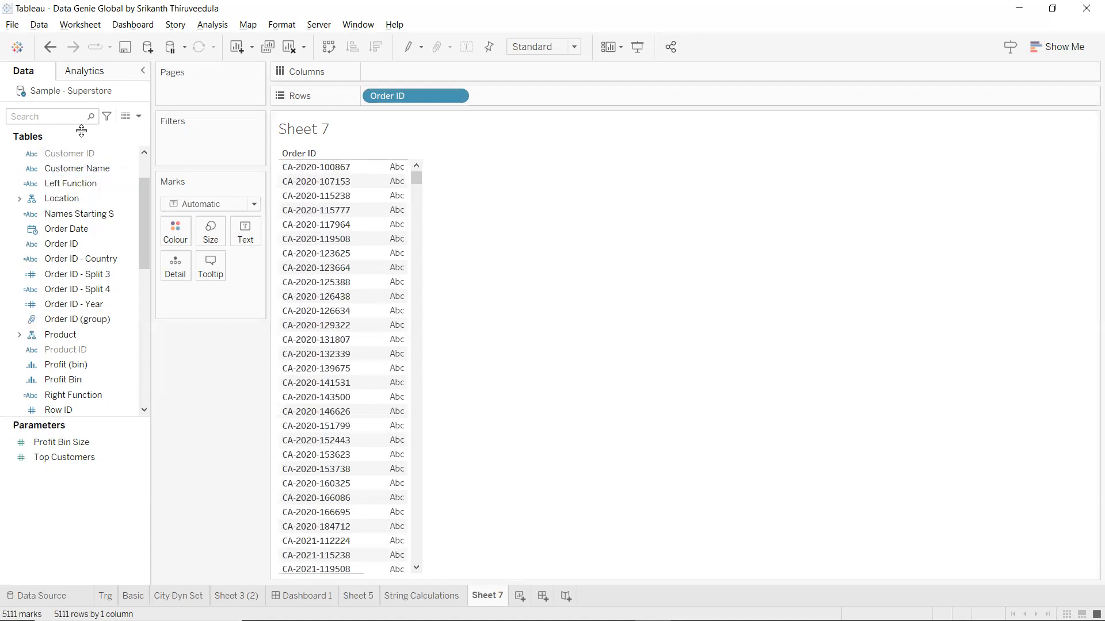
# Create a calculated field with LEFT([Order ID],2) and name it Country Code.
pyautogui.click(140, 117)
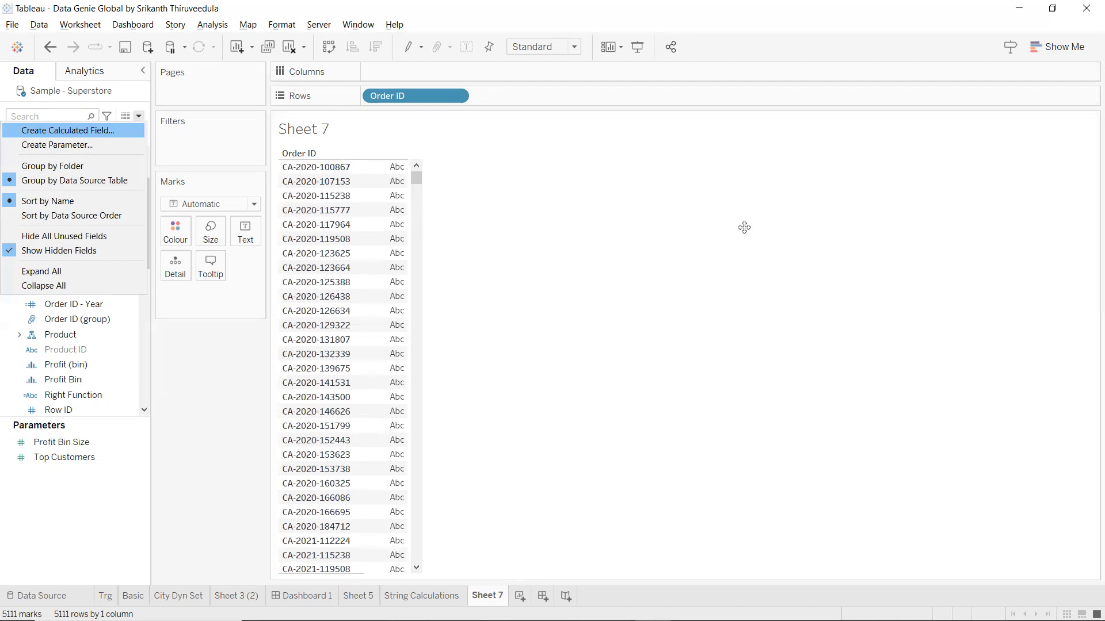
pyautogui.press('Return')
pyautogui.write('Left')
pyautogui.press('Tab')
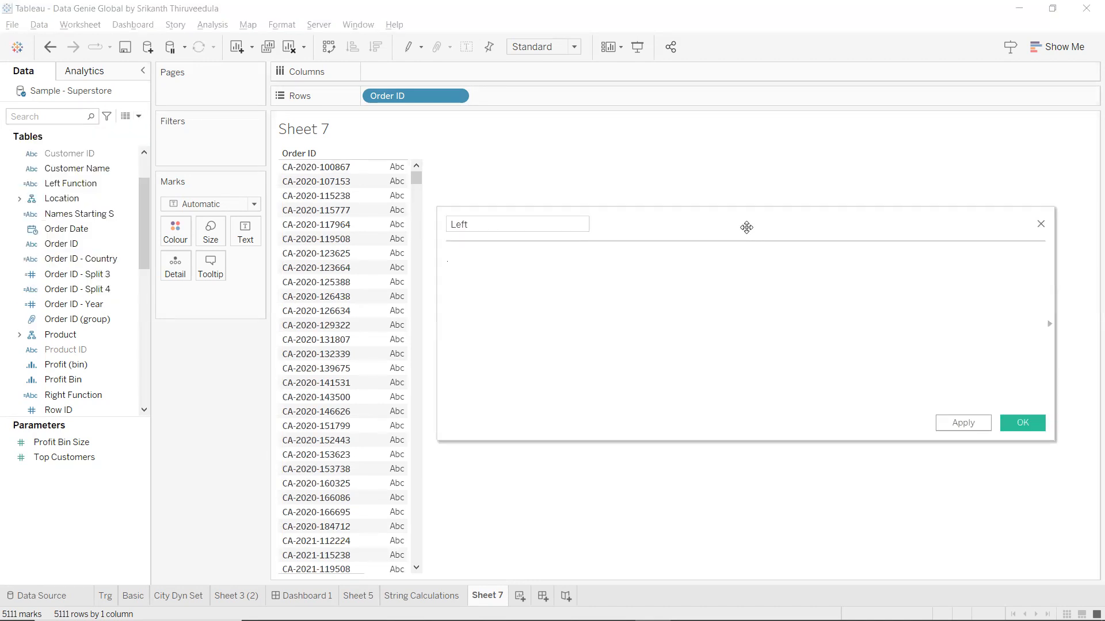
pyautogui.write('le')
pyautogui.press('Return')
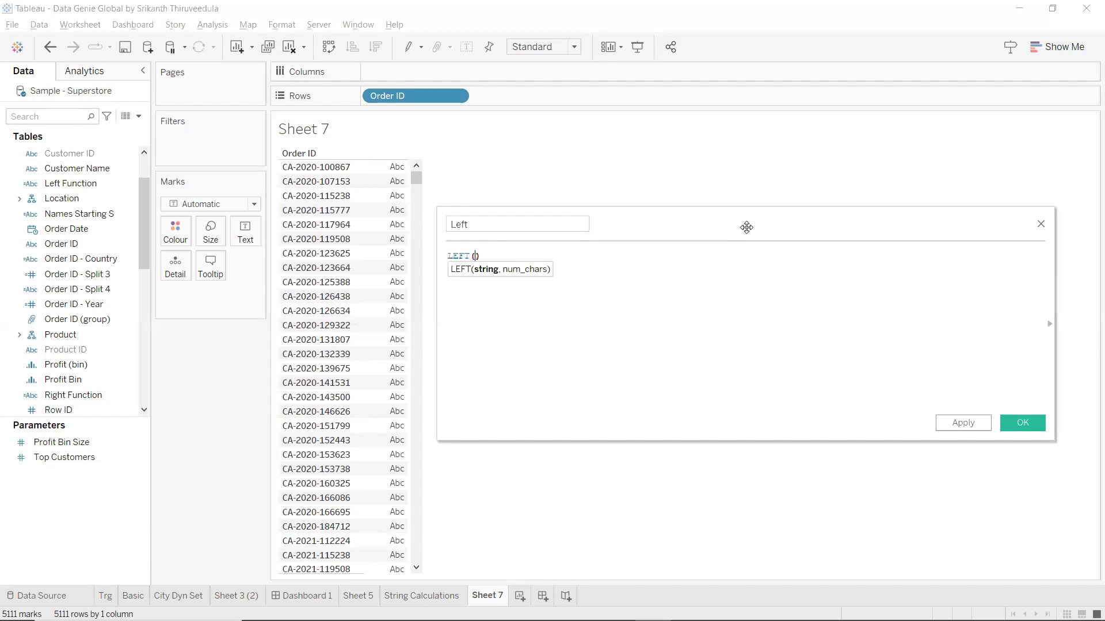
pyautogui.write('ord')
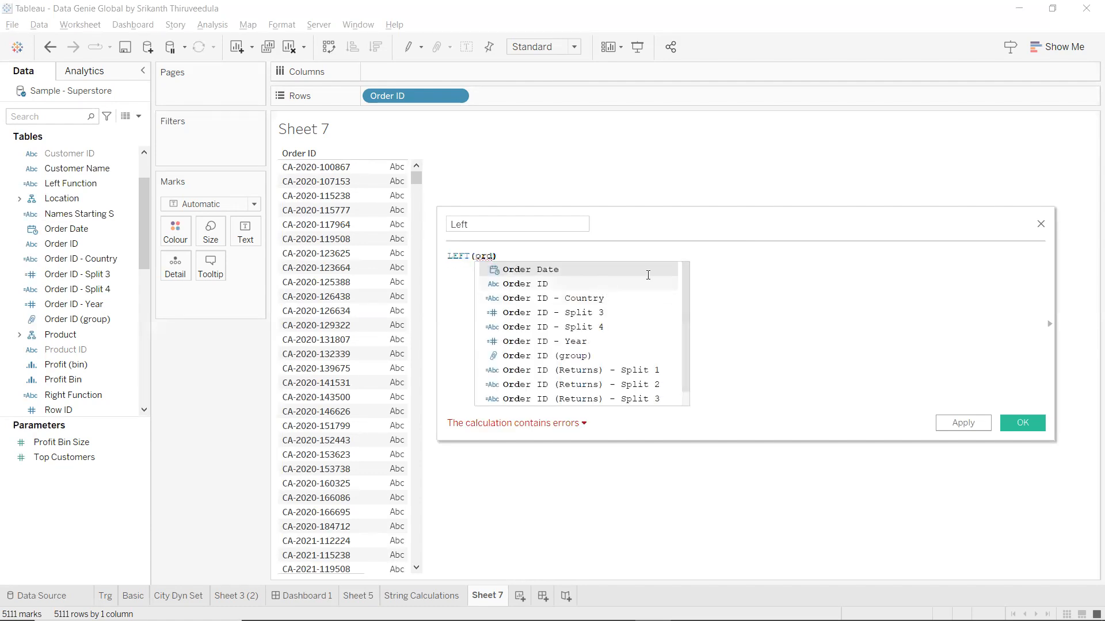
pyautogui.click(627, 281)
pyautogui.write(',2')
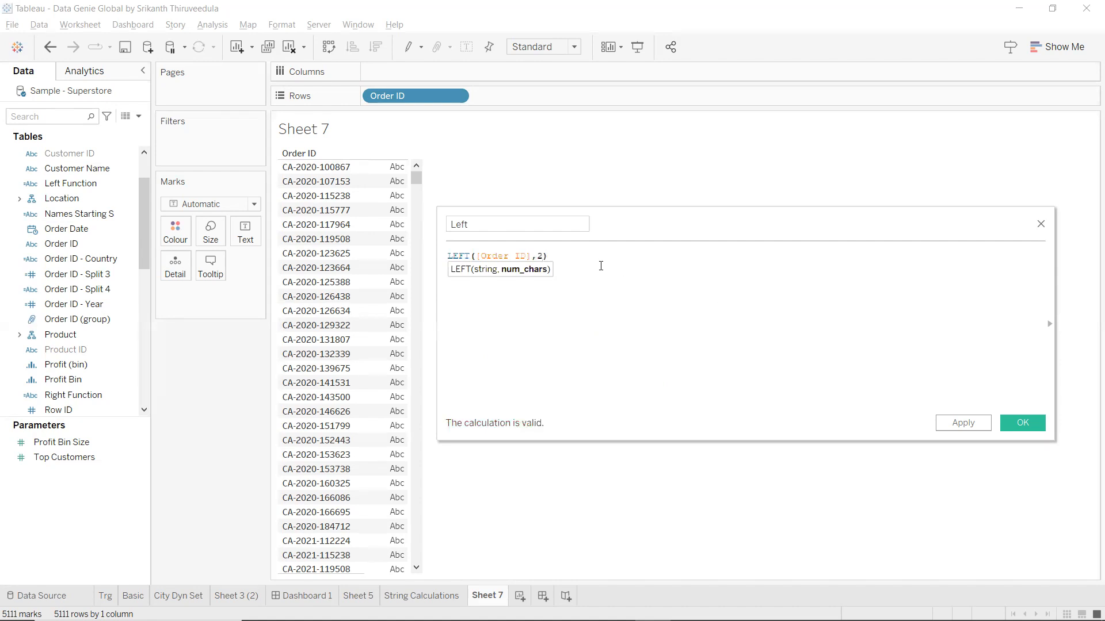
pyautogui.click(565, 224)
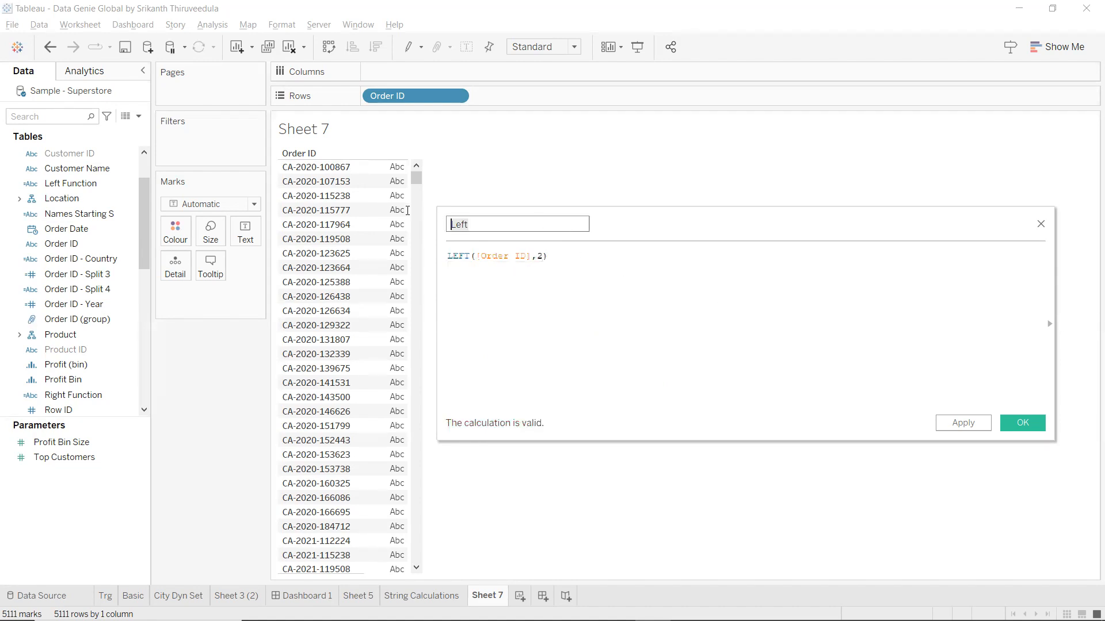
pyautogui.write('Country Code')
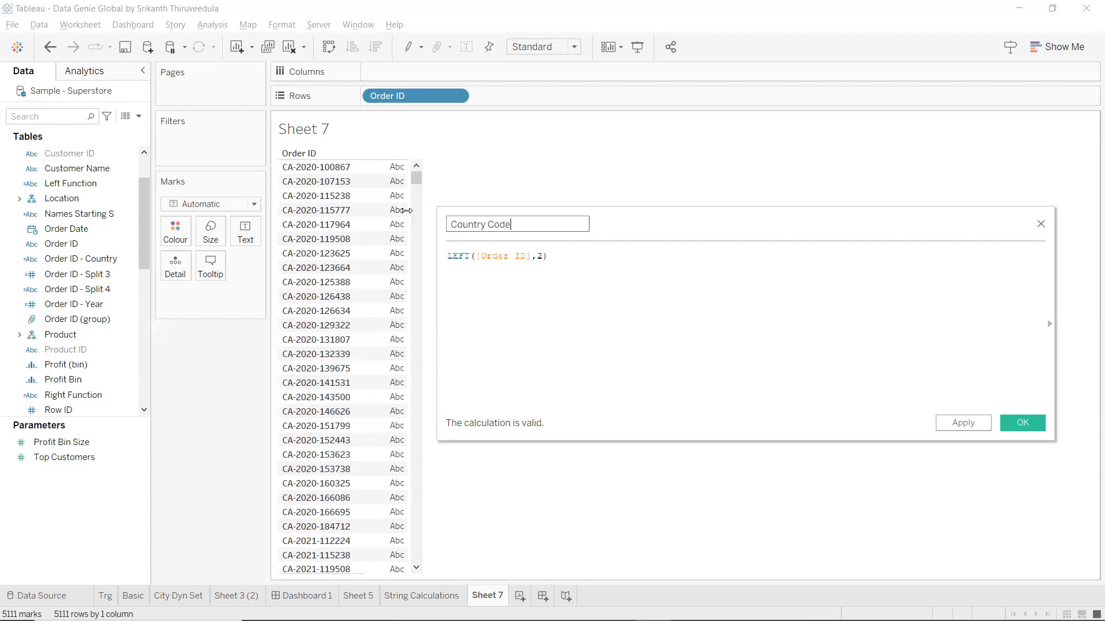
# Apply Country Code and add it to Rows beside Order ID, showing CA per order.
pyautogui.click(960, 426)
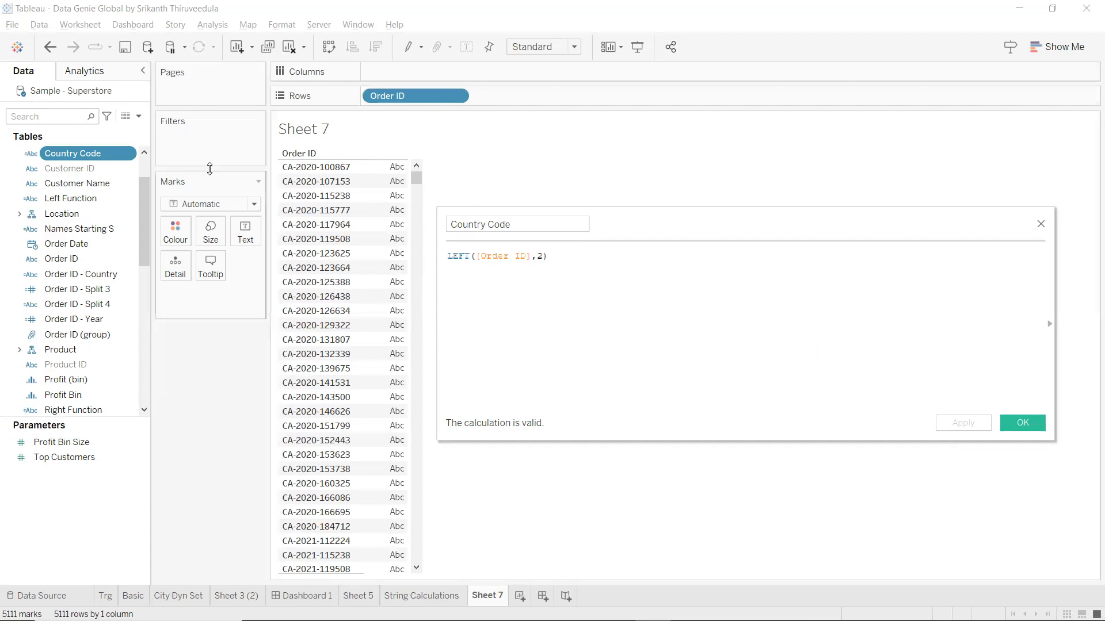
pyautogui.moveTo(68, 159); pyautogui.dragTo(506, 92)
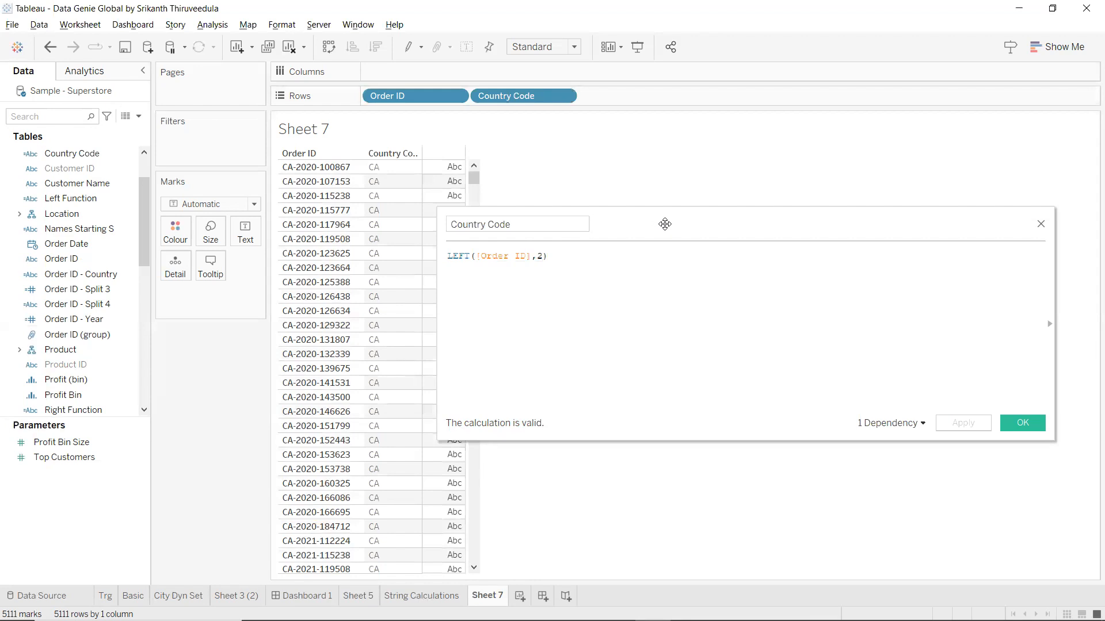
pyautogui.moveTo(664, 224); pyautogui.dragTo(736, 208)
pyautogui.moveTo(476, 176)
pyautogui.mouseDown()
pyautogui.moveTo(498, 577)
pyautogui.moveTo(478, 414)
pyautogui.moveTo(477, 154)
pyautogui.mouseUp()
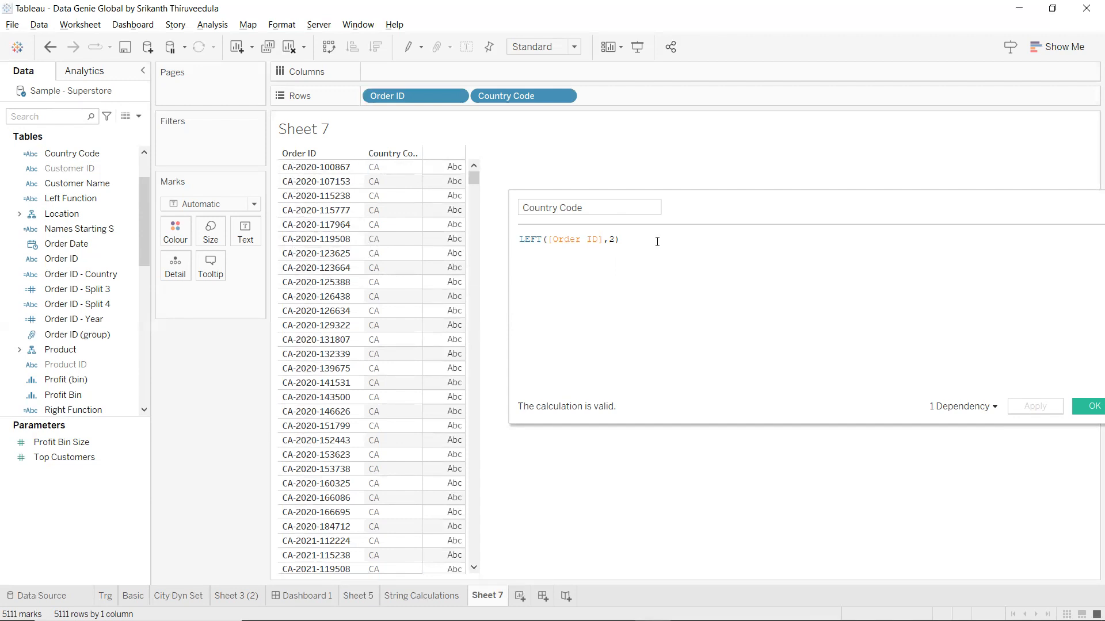
pyautogui.moveTo(658, 242); pyautogui.dragTo(504, 240)
pyautogui.click(684, 316)
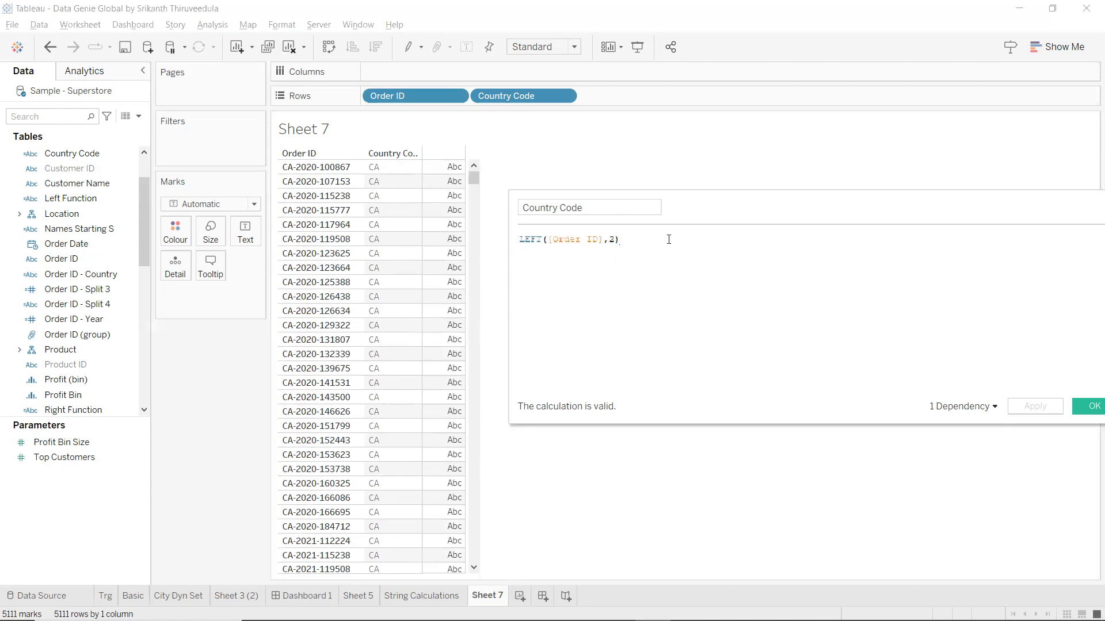
# Comment out the LEFT formula line with //.
pyautogui.press('Left')
pyautogui.press('Home')
pyautogui.write('//')
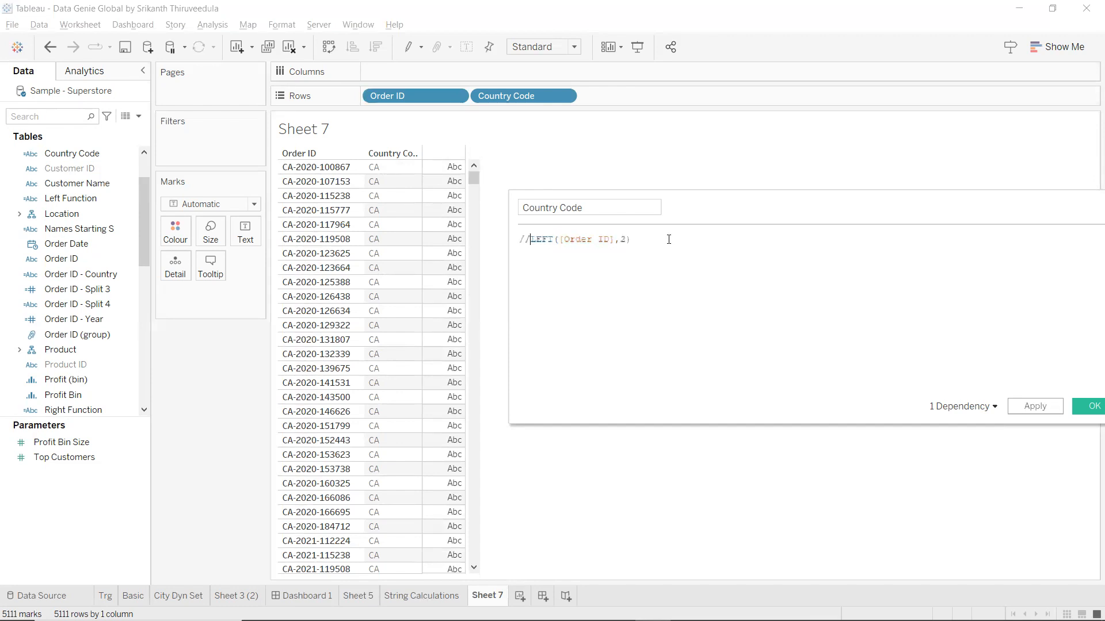
pyautogui.rightClick(90, 263)
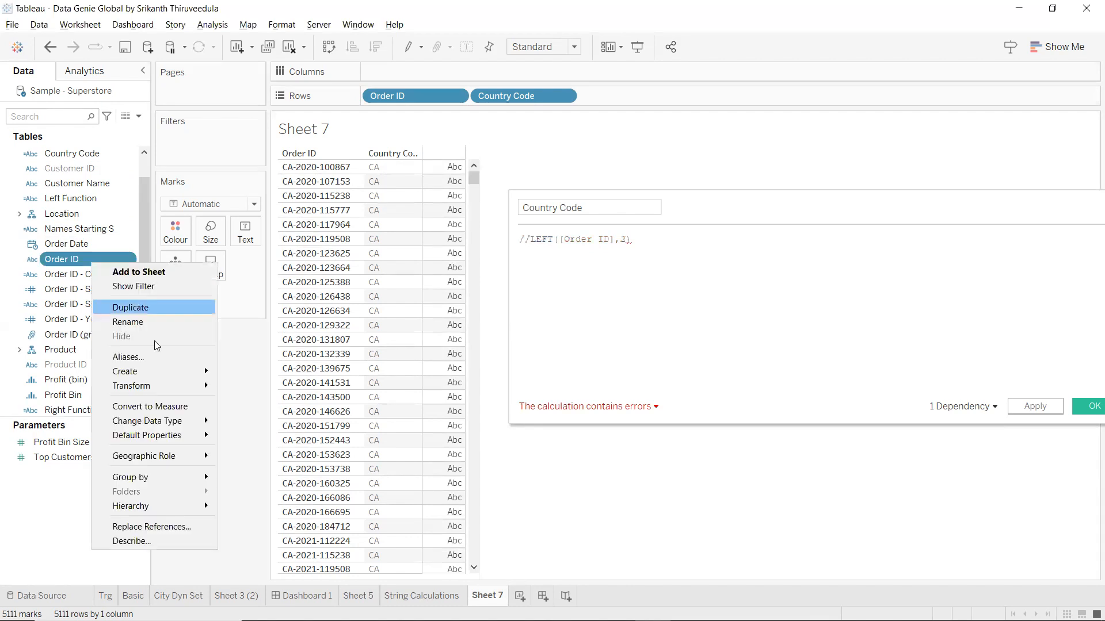
pyautogui.moveTo(186, 371)
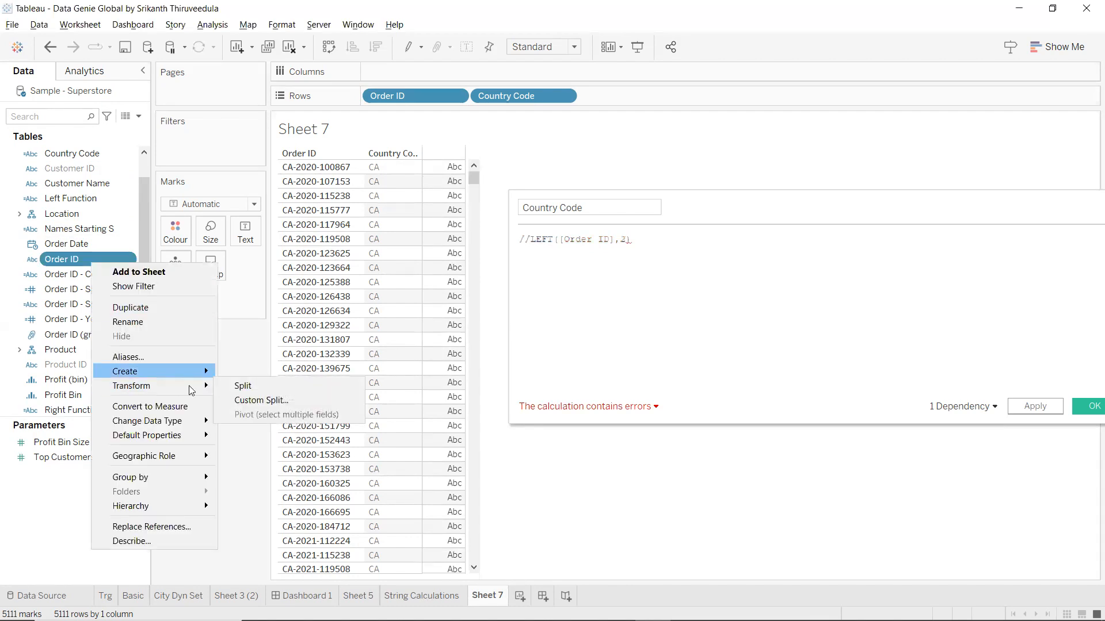
# Add SPLIT([Customer Name],'-',1) on a new line and apply it.
pyautogui.click(678, 257)
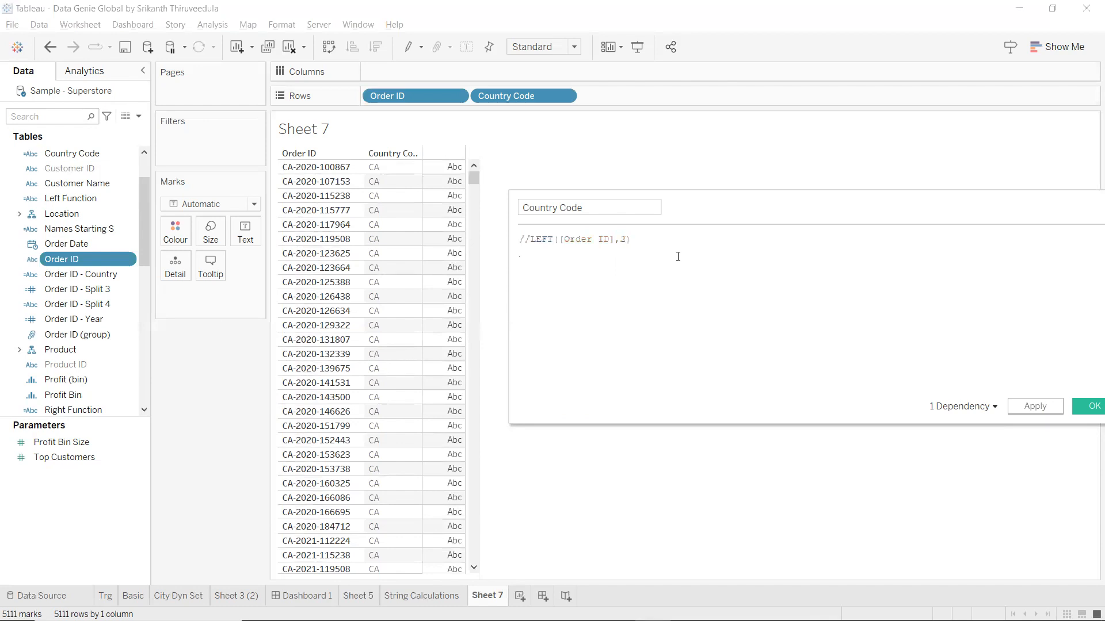
pyautogui.write('split')
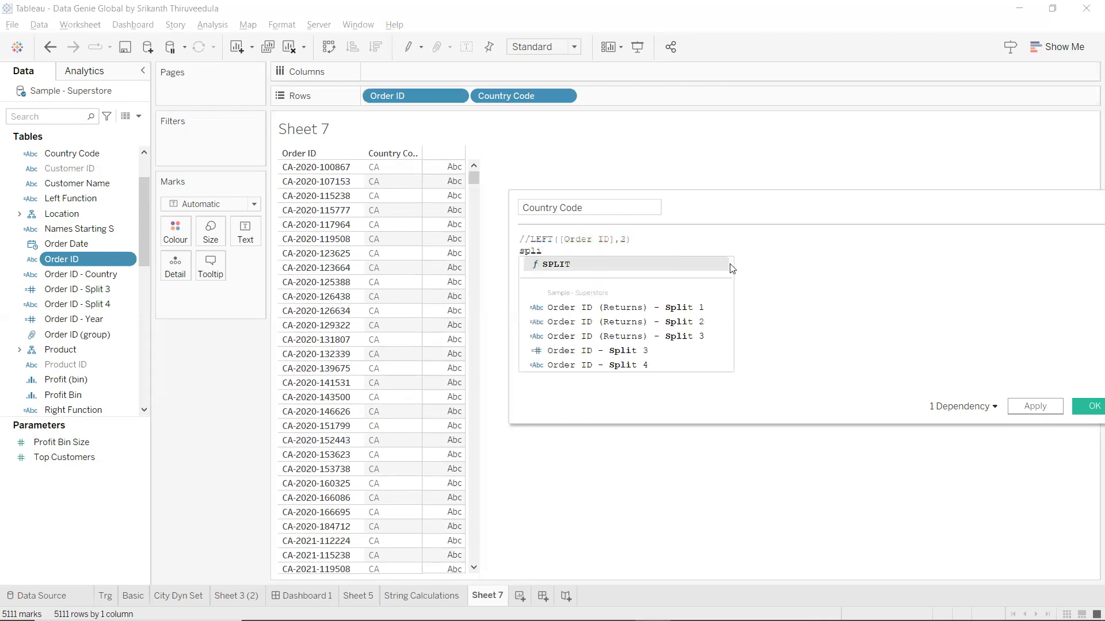
pyautogui.press('Return')
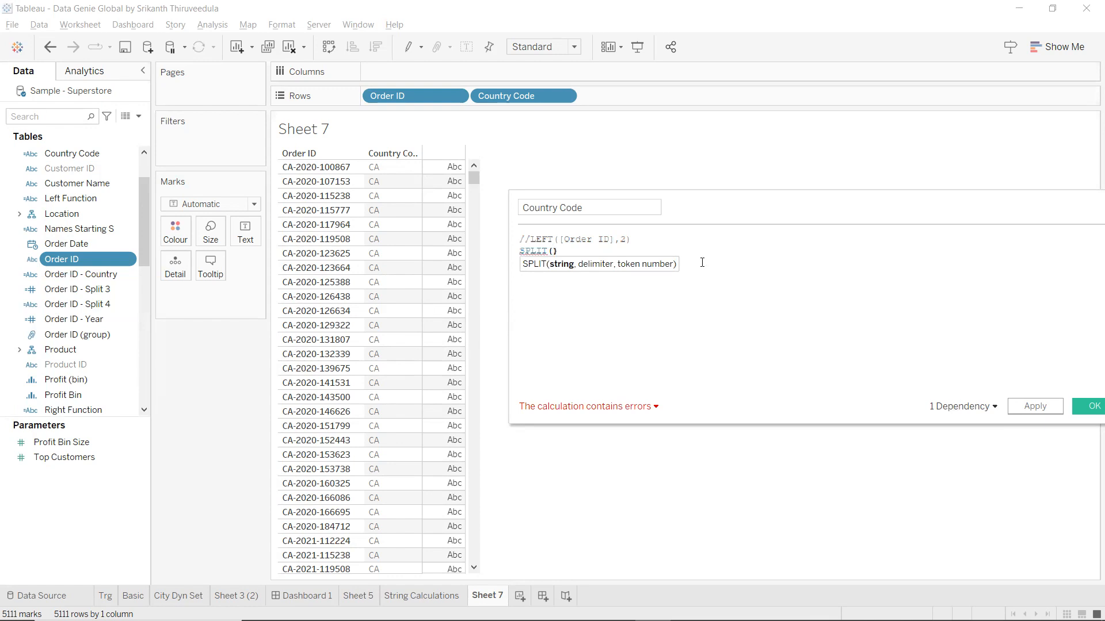
pyautogui.write('c')
pyautogui.write('ust')
pyautogui.press('Return')
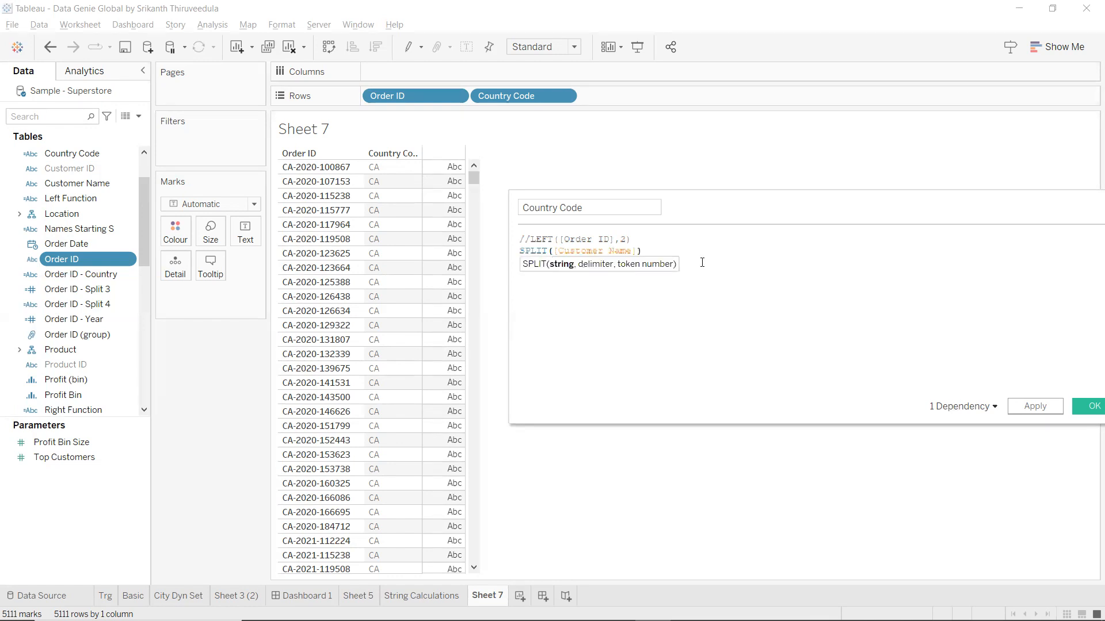
pyautogui.write(',-')
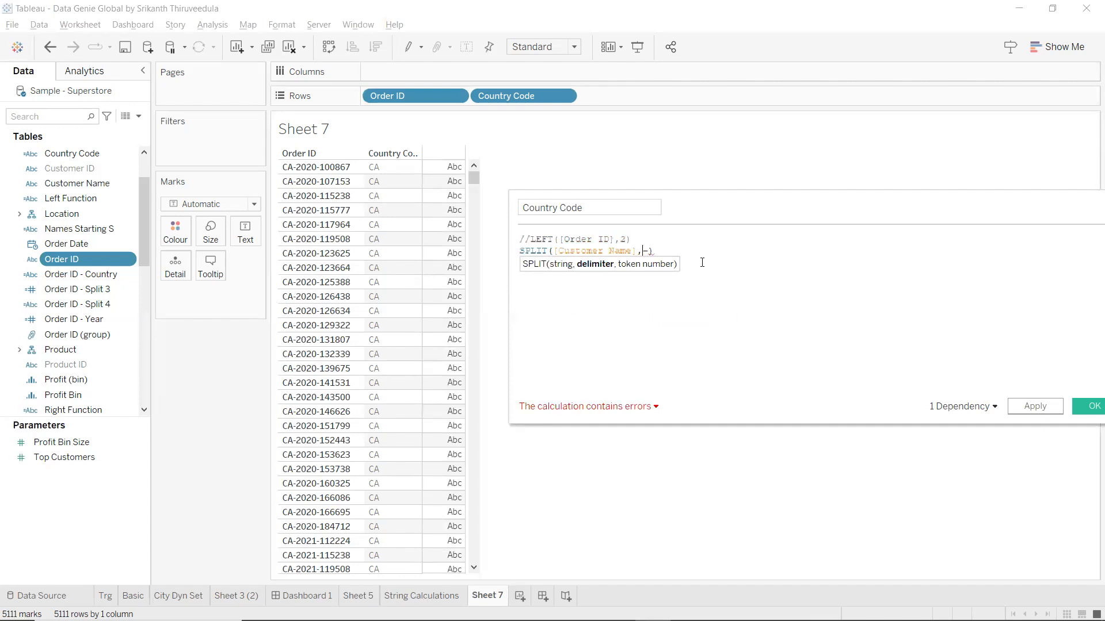
pyautogui.write(',1')
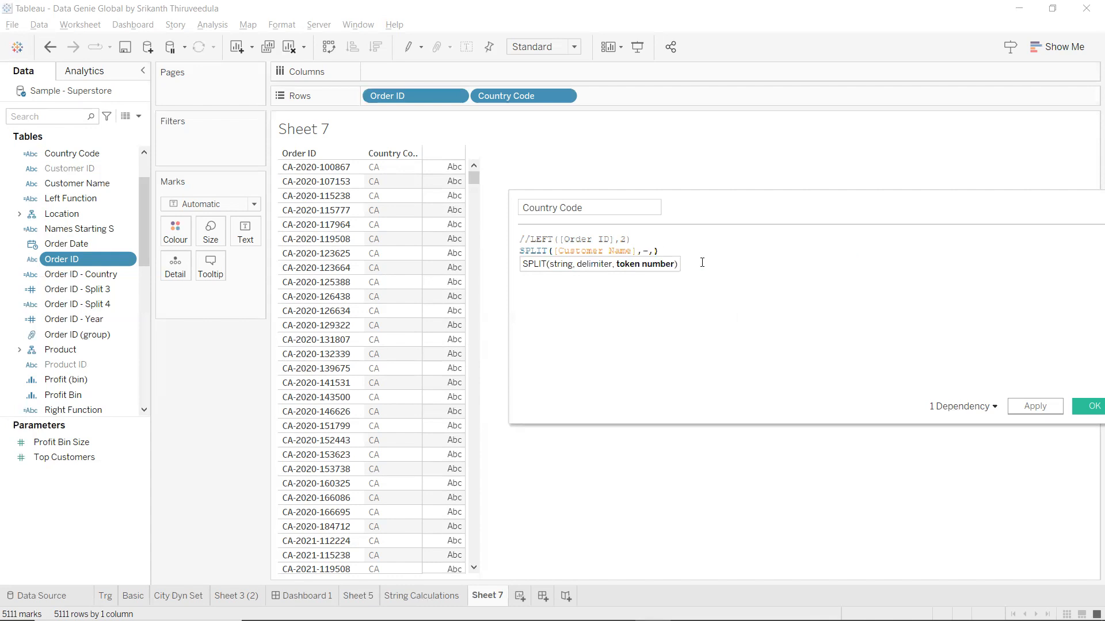
pyautogui.press('Left')
pyautogui.write("''")
pyautogui.press('BackSpace')
pyautogui.write("'")
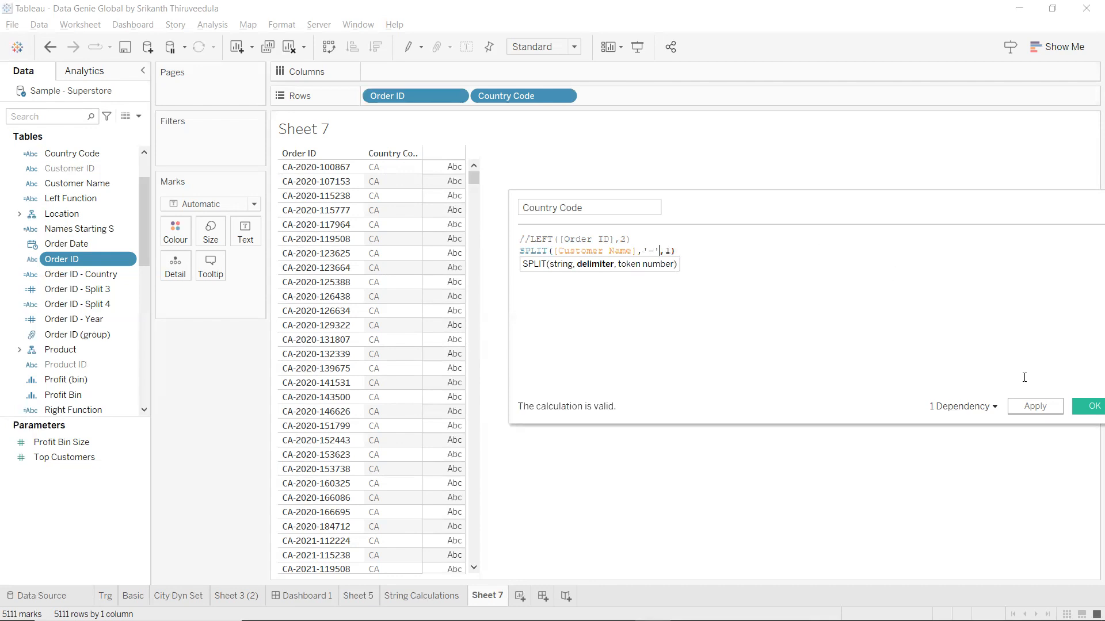
pyautogui.click(1036, 409)
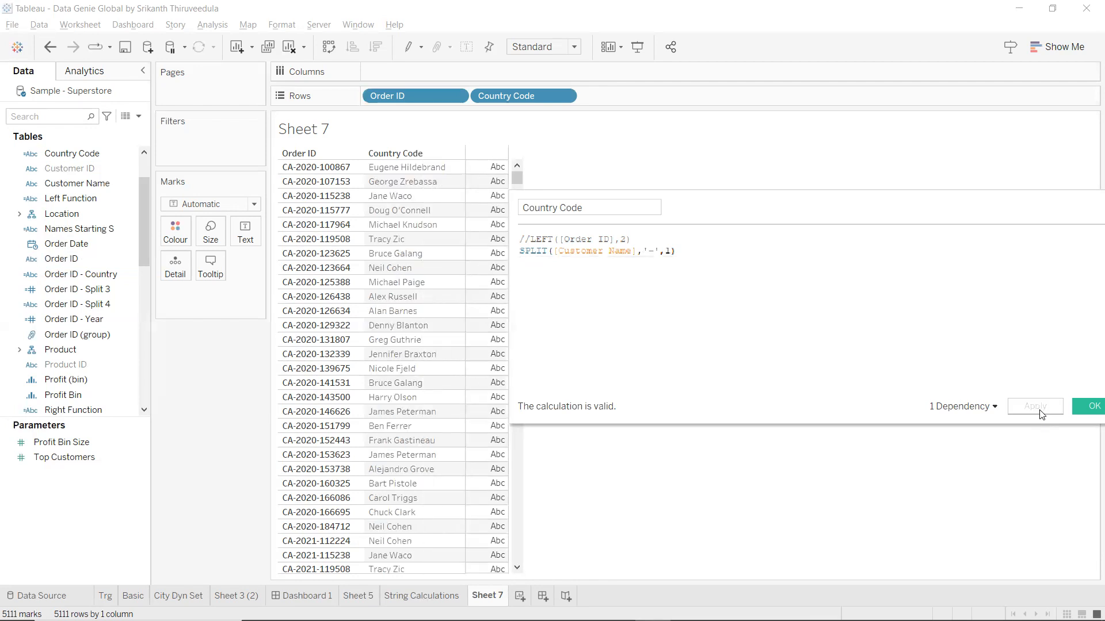
pyautogui.moveTo(638, 254); pyautogui.dragTo(555, 250)
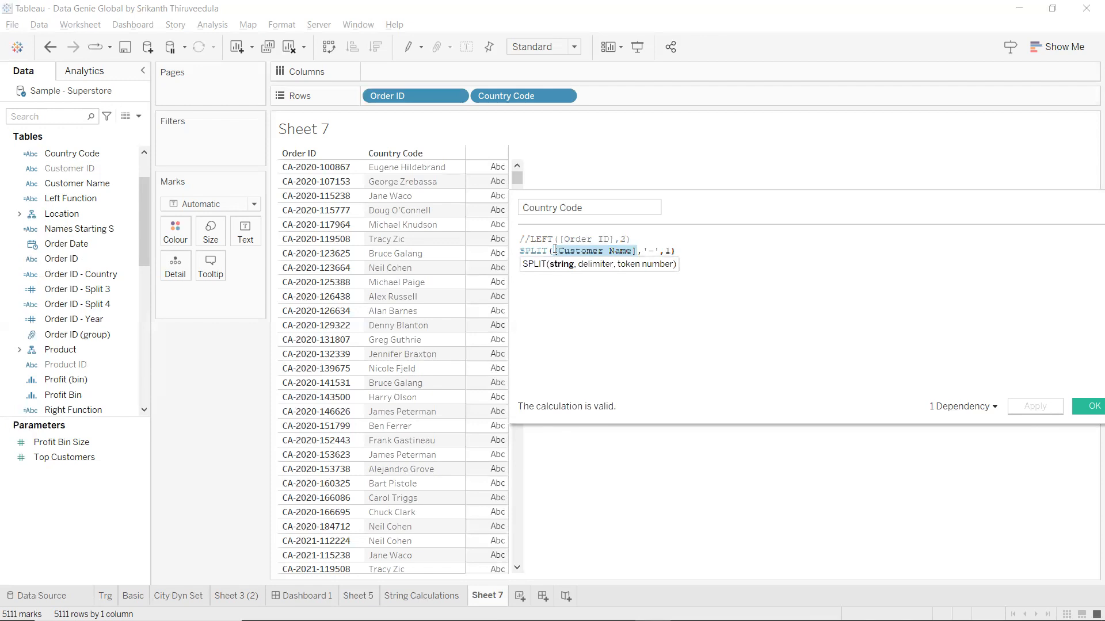
pyautogui.write('ord')
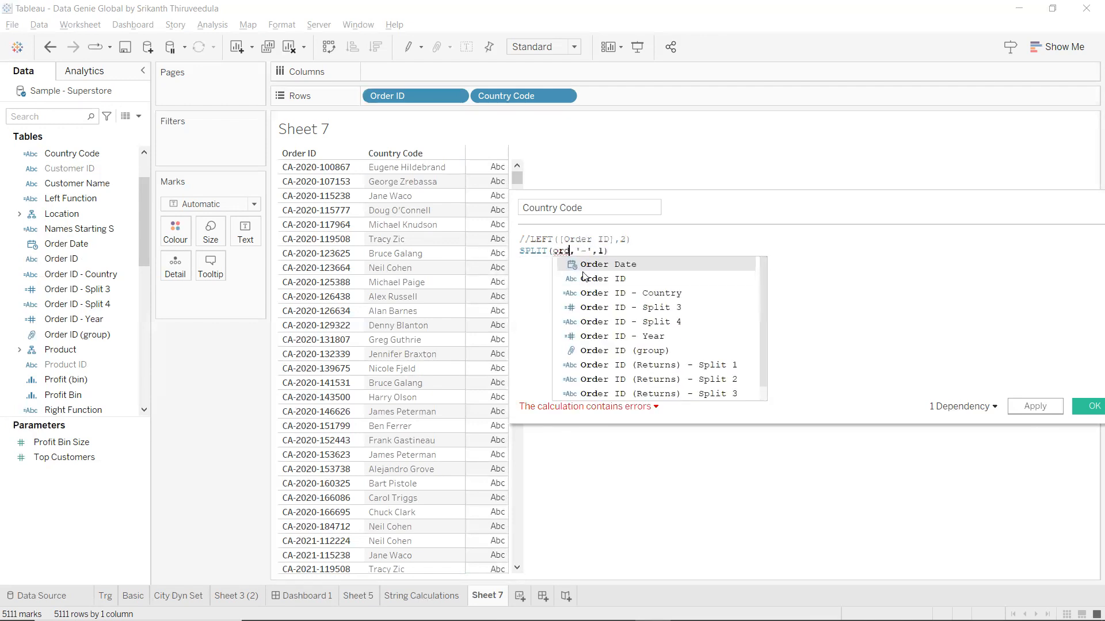
pyautogui.click(595, 280)
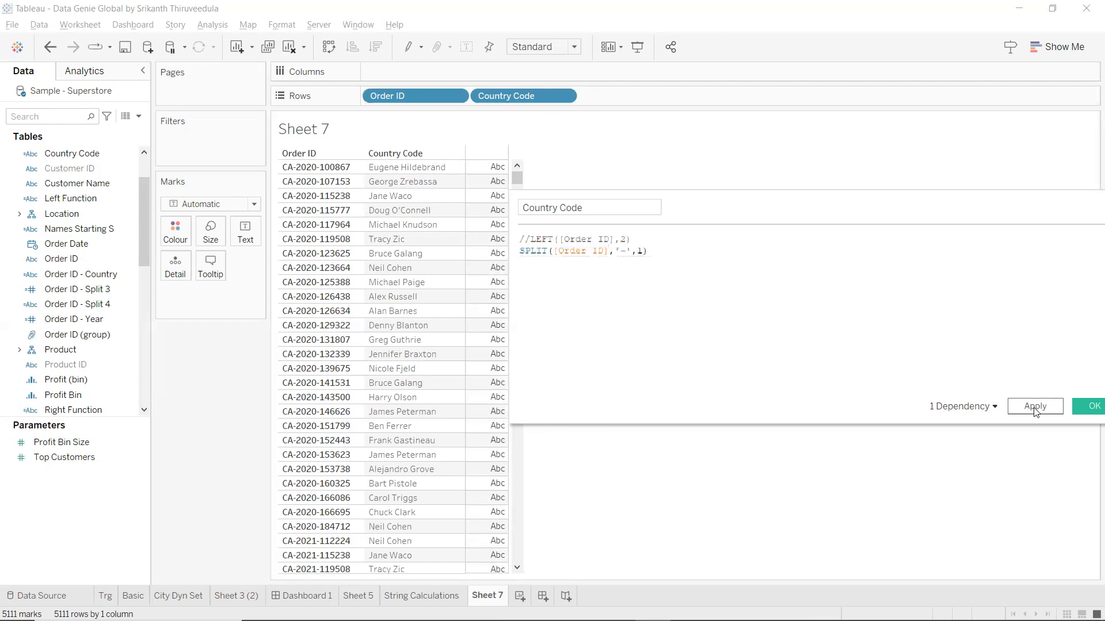
pyautogui.click(1035, 407)
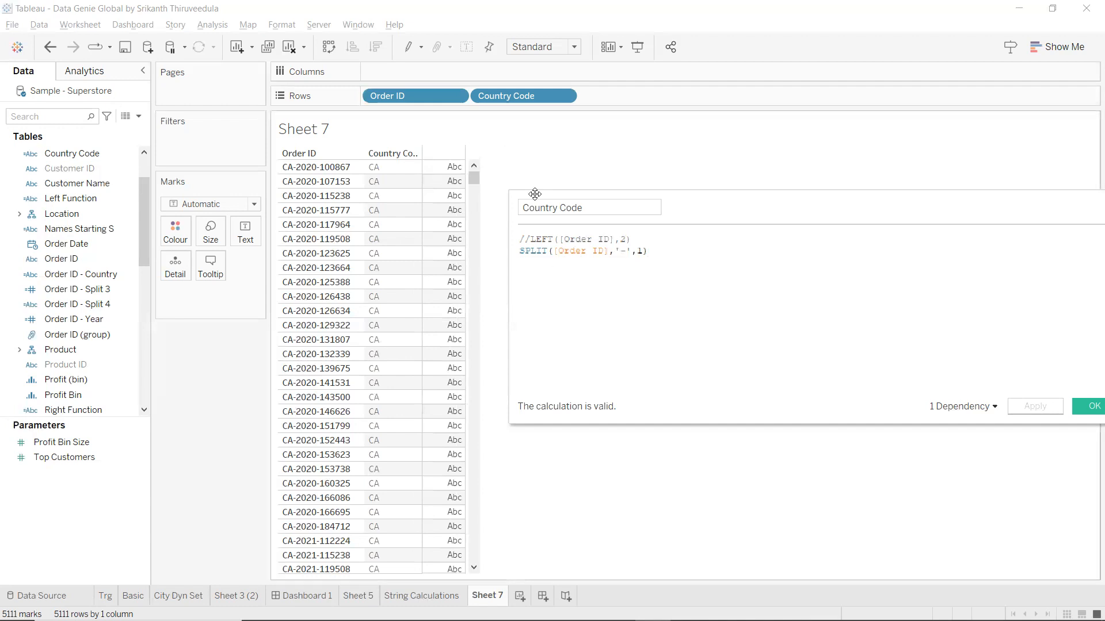
pyautogui.click(647, 251)
pyautogui.press('BackSpace')
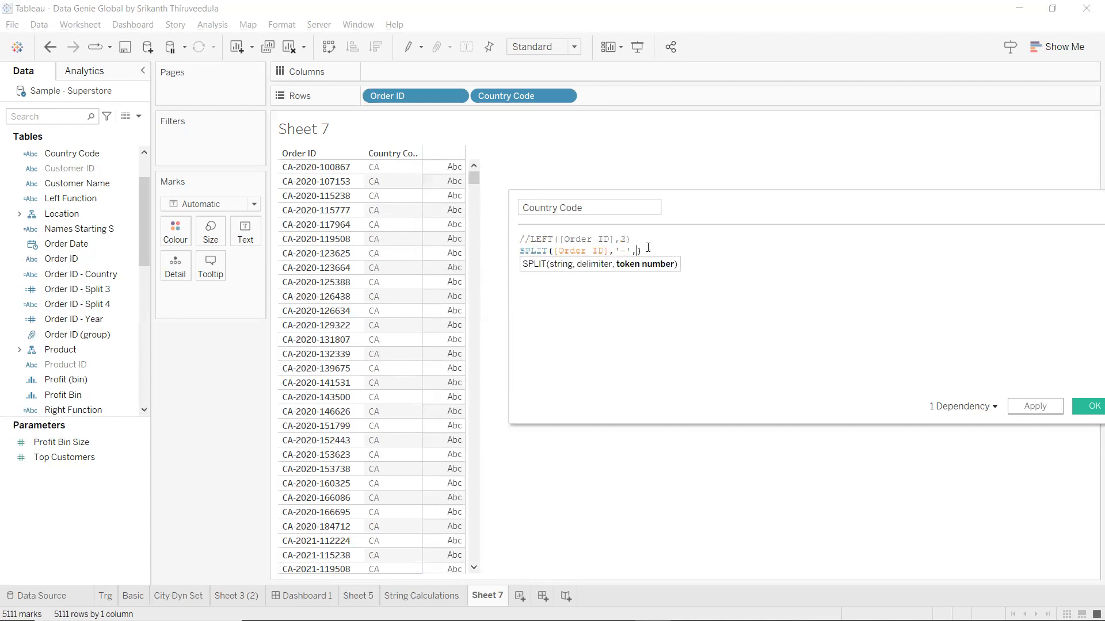
pyautogui.write('2')
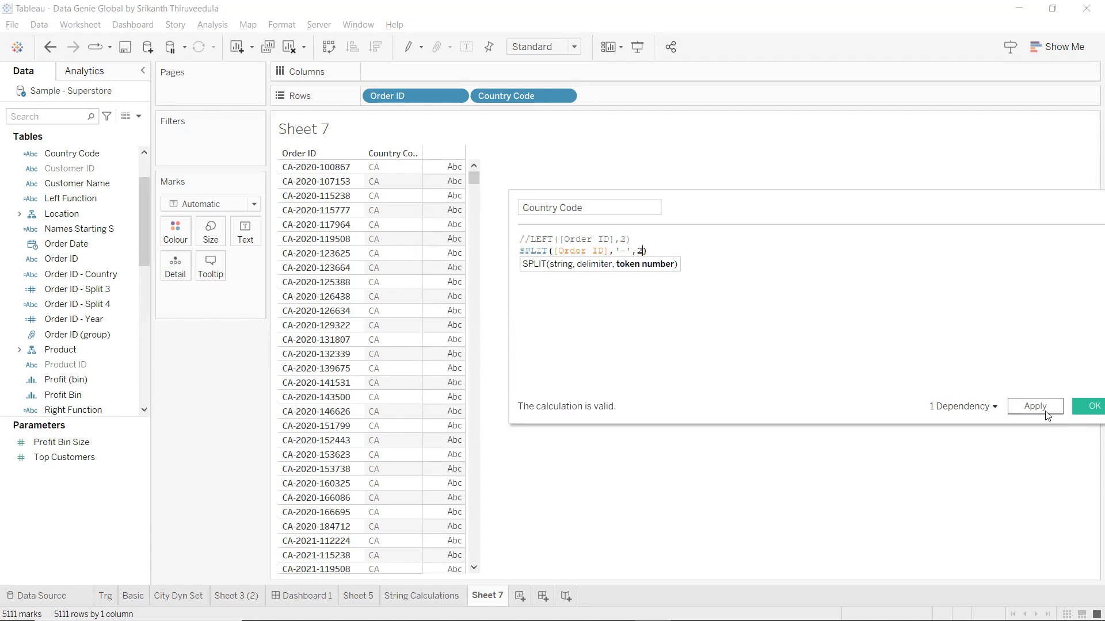
pyautogui.click(1046, 414)
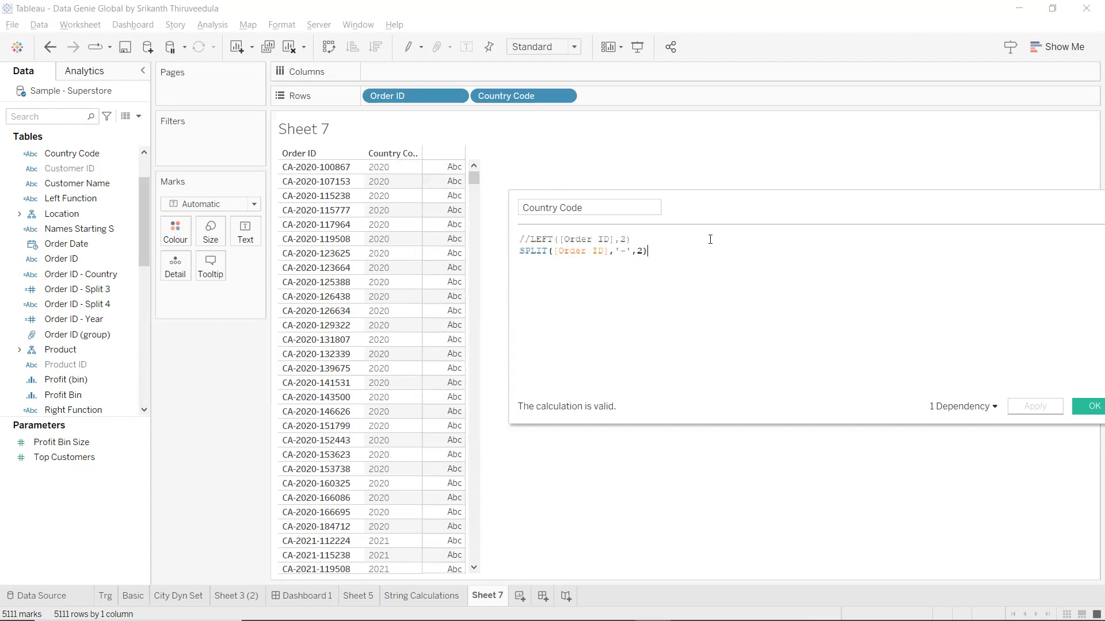
pyautogui.moveTo(714, 248); pyautogui.dragTo(521, 228)
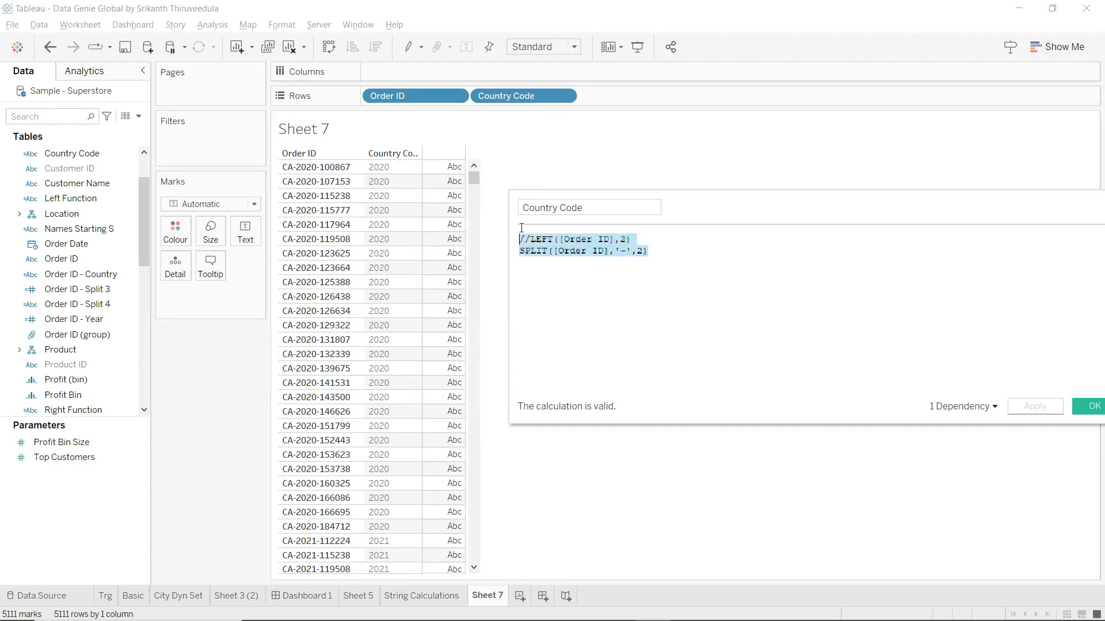
pyautogui.click(640, 338)
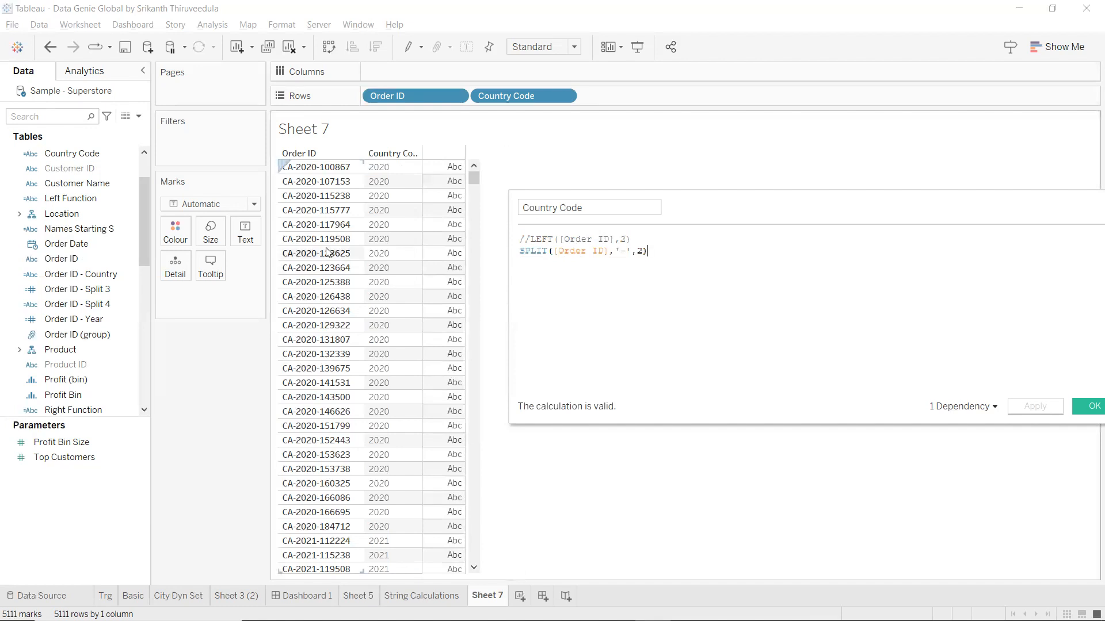
pyautogui.moveTo(632, 251); pyautogui.dragTo(614, 251)
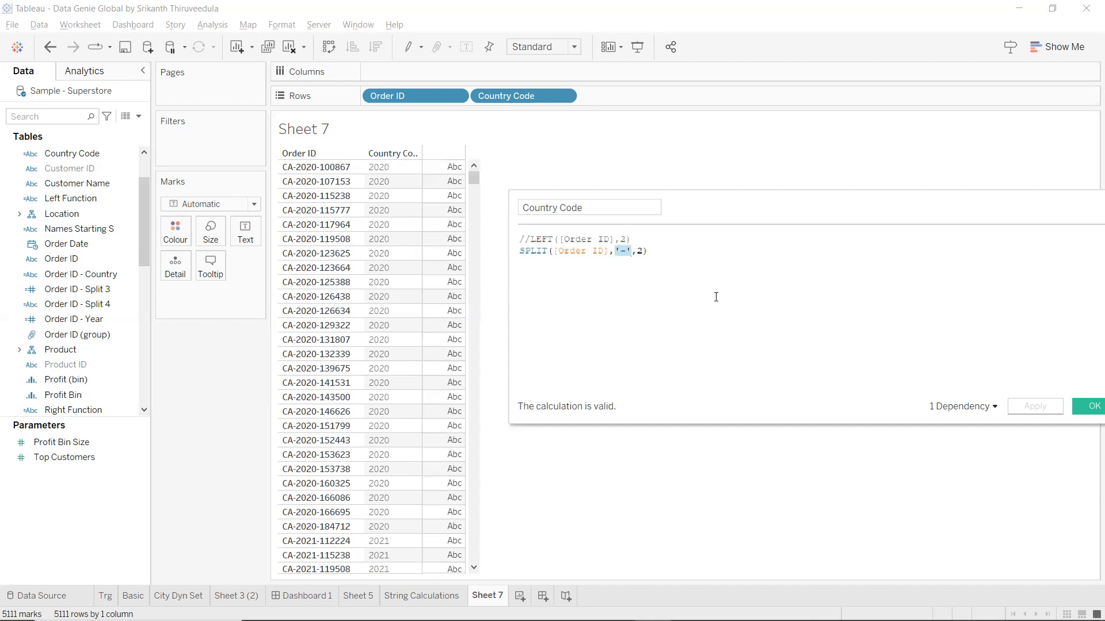
pyautogui.moveTo(744, 201); pyautogui.dragTo(703, 204)
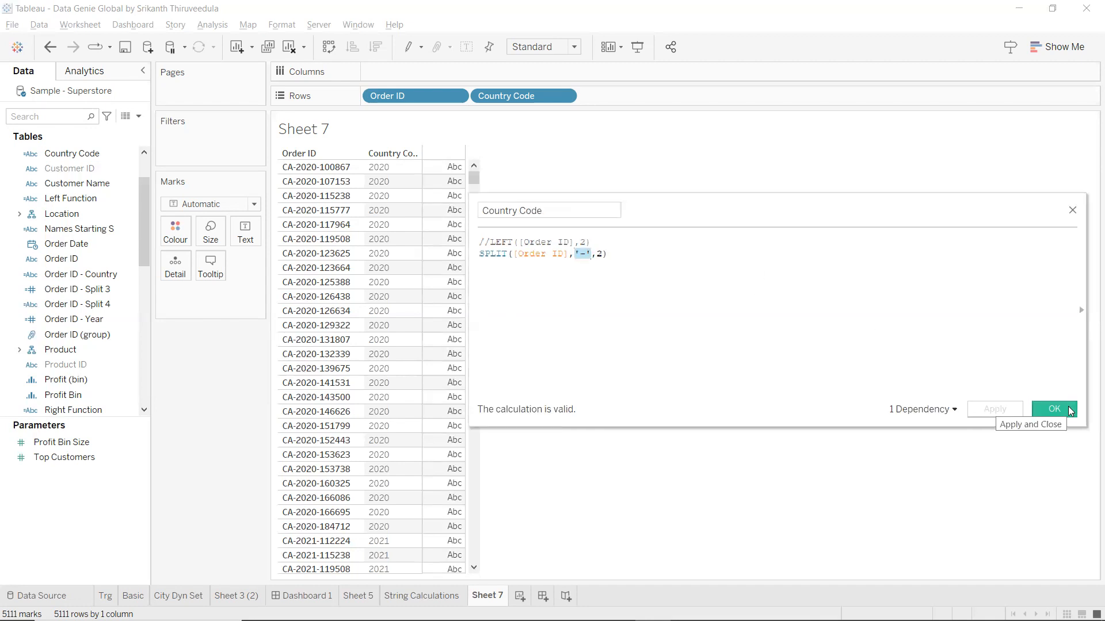
pyautogui.click(632, 256)
pyautogui.keyDown('shift'); pyautogui.click(483, 255); pyautogui.keyUp('shift')
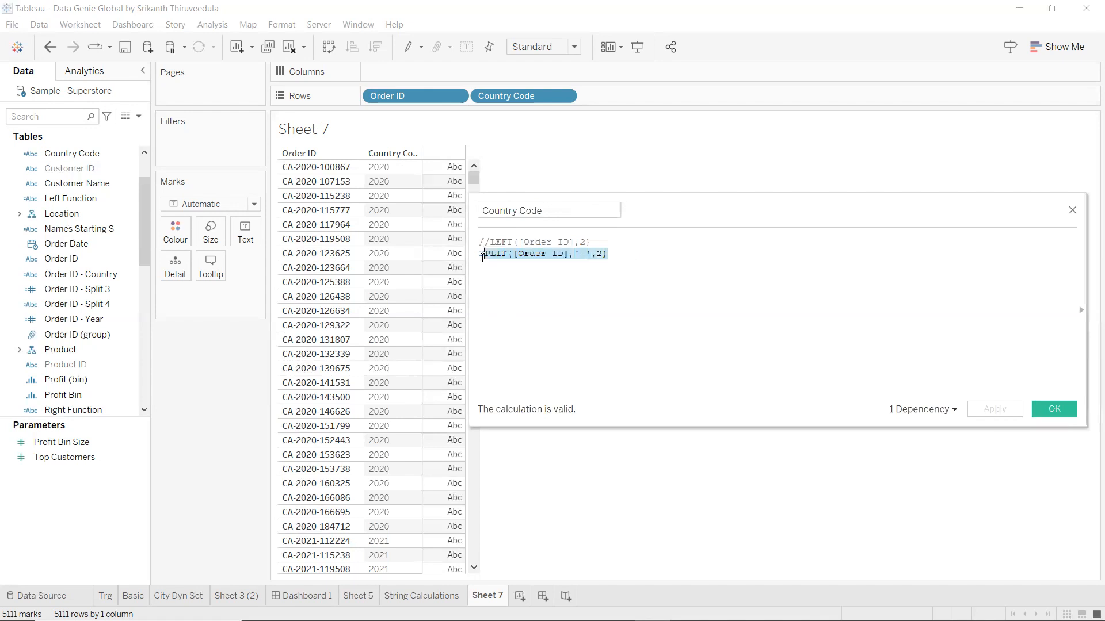
pyautogui.moveTo(601, 242); pyautogui.dragTo(485, 242)
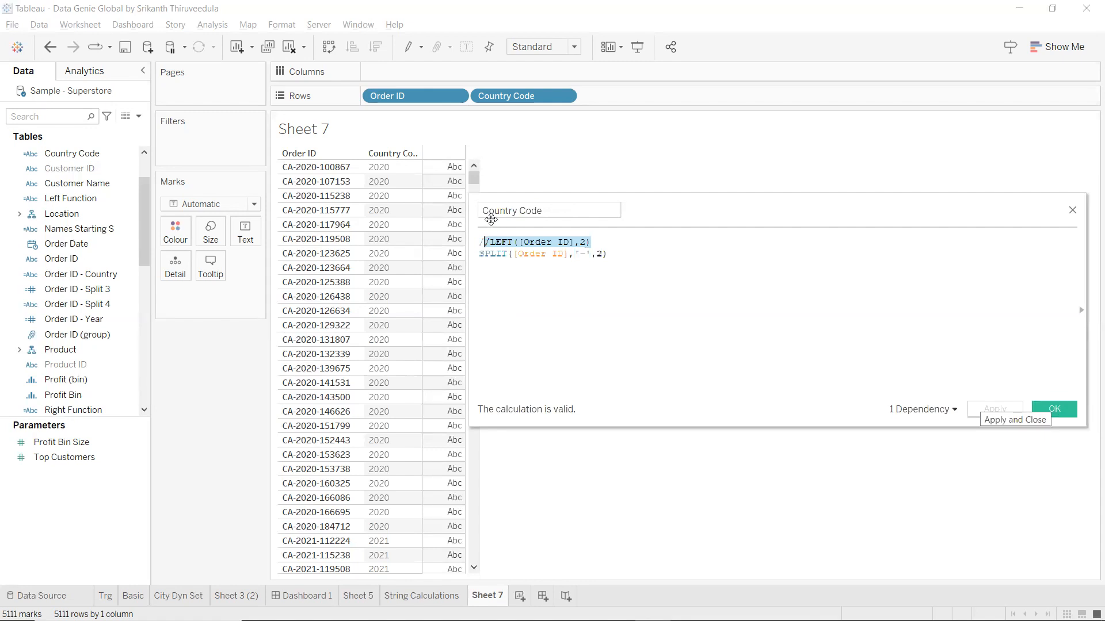
pyautogui.scroll(2, 625, 262)
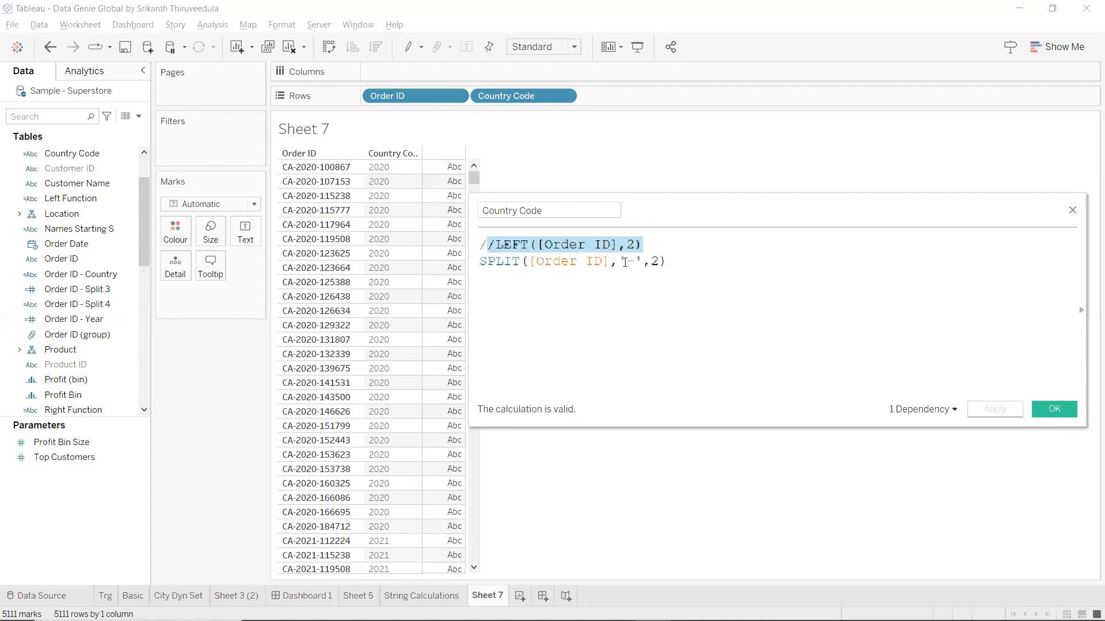
pyautogui.click(725, 264)
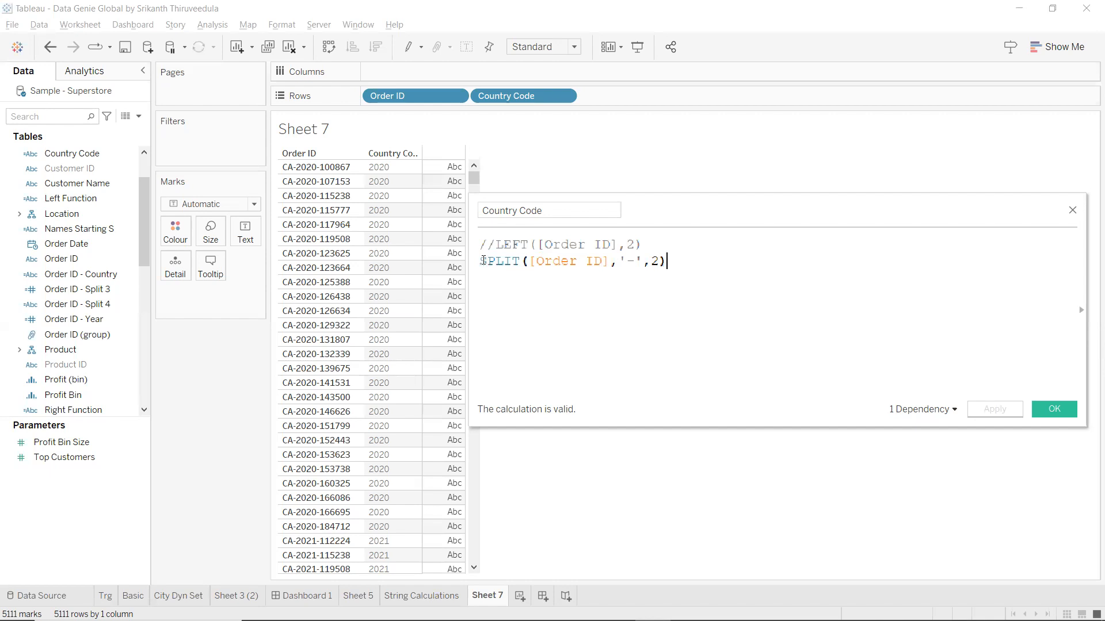
# Comment out the SPLIT line with // and start a new formula line.
pyautogui.click(482, 261)
pyautogui.write('///')
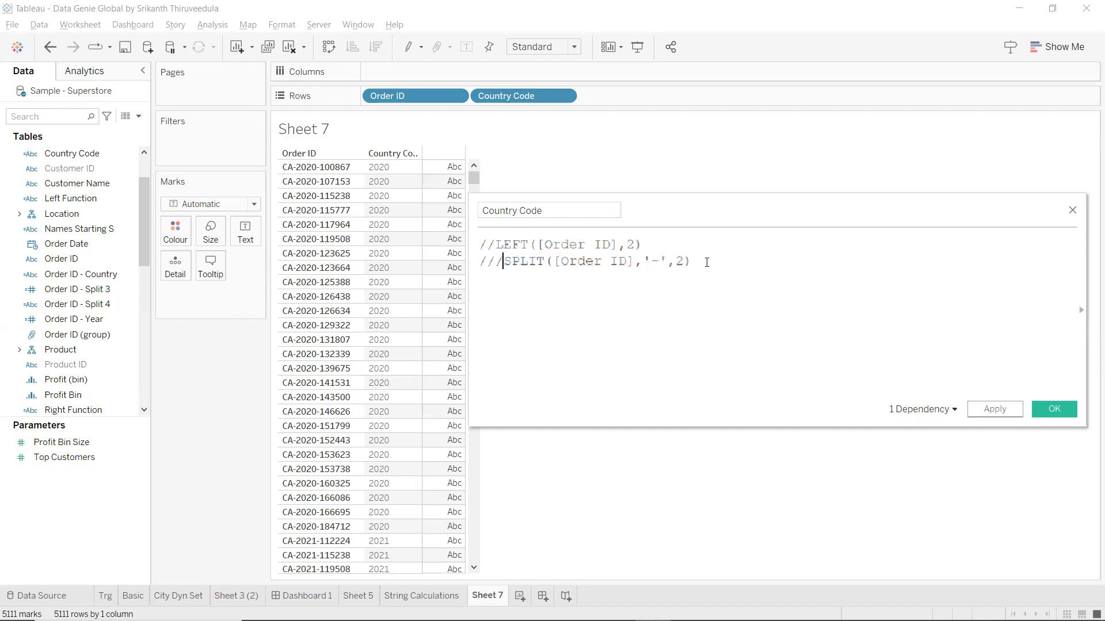
pyautogui.press('BackSpace')
pyautogui.click(711, 263)
pyautogui.press('Return')
pyautogui.press('Return')
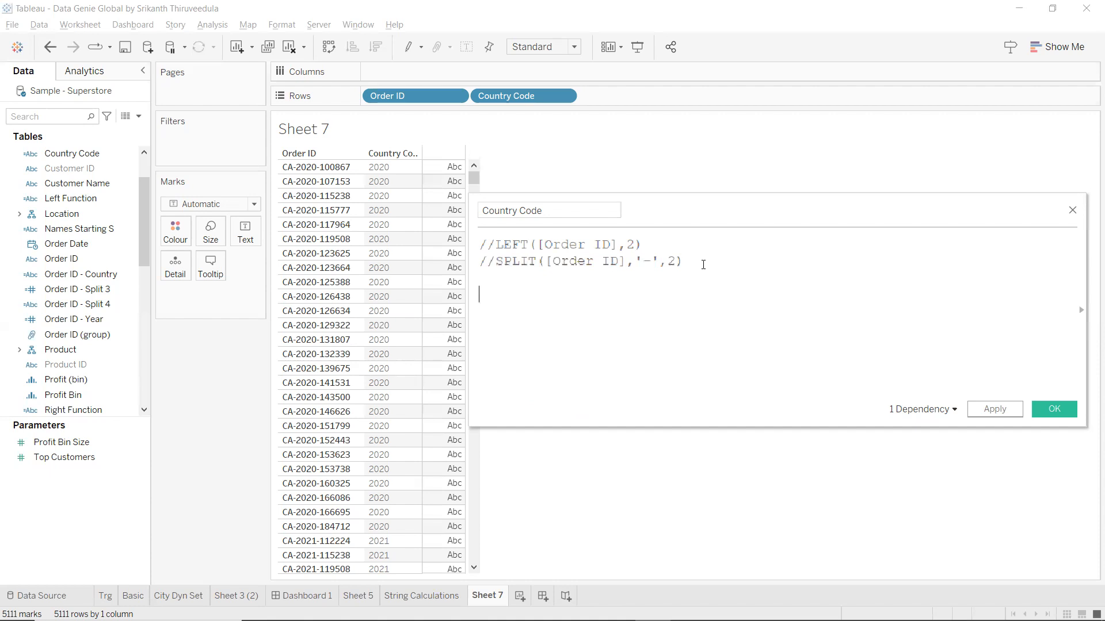
# Write REPLACE([Order ID],'-','') on the new line and apply it.
pyautogui.write('rep')
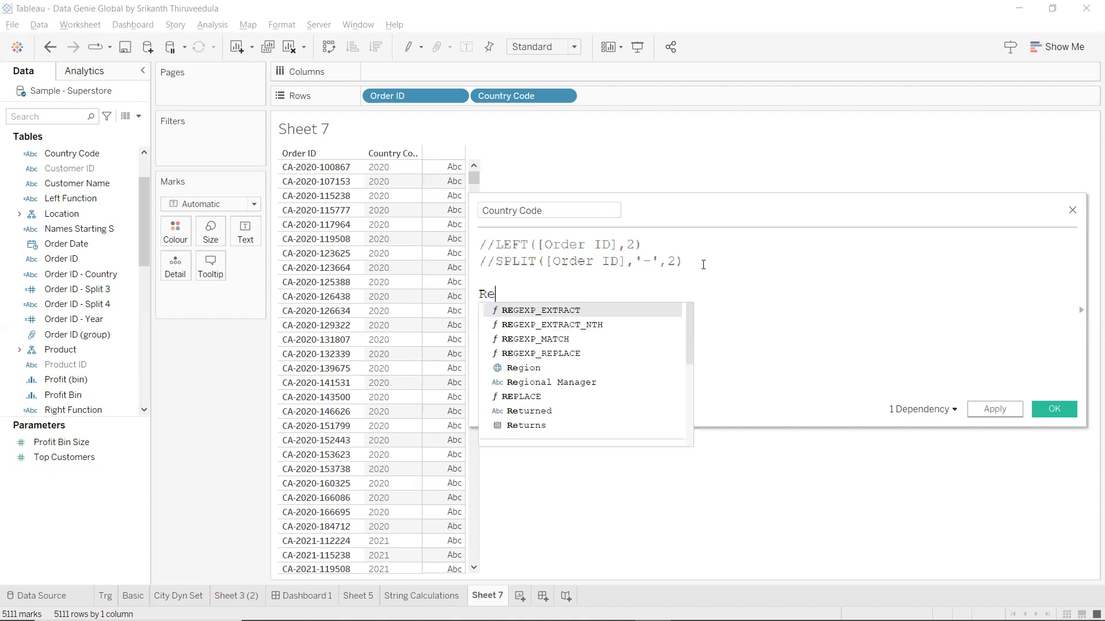
pyautogui.press('Return')
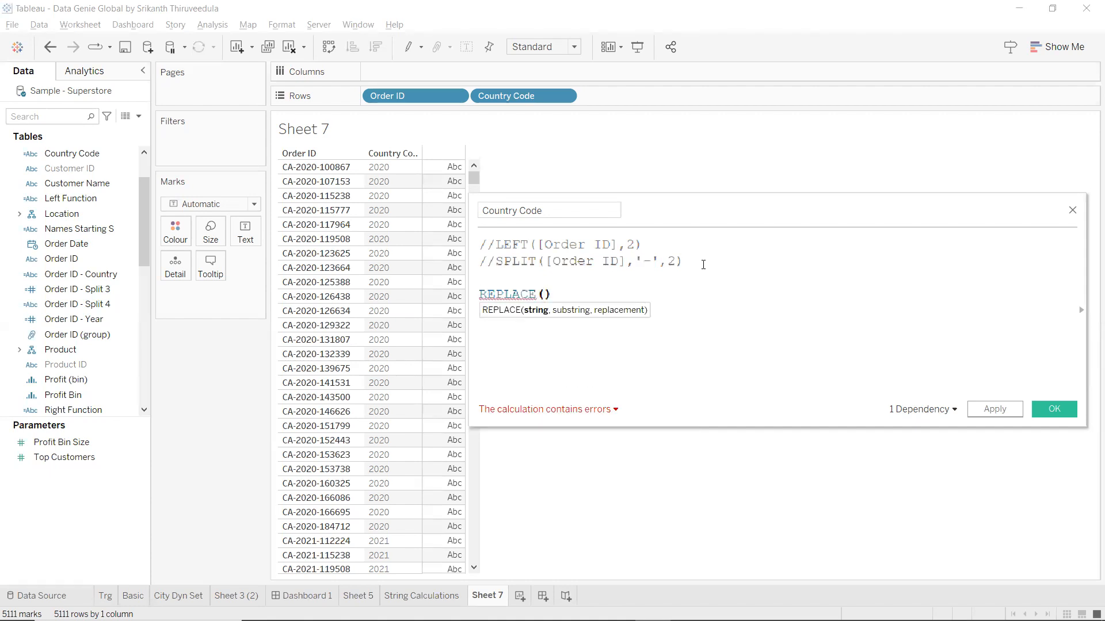
pyautogui.write('ord')
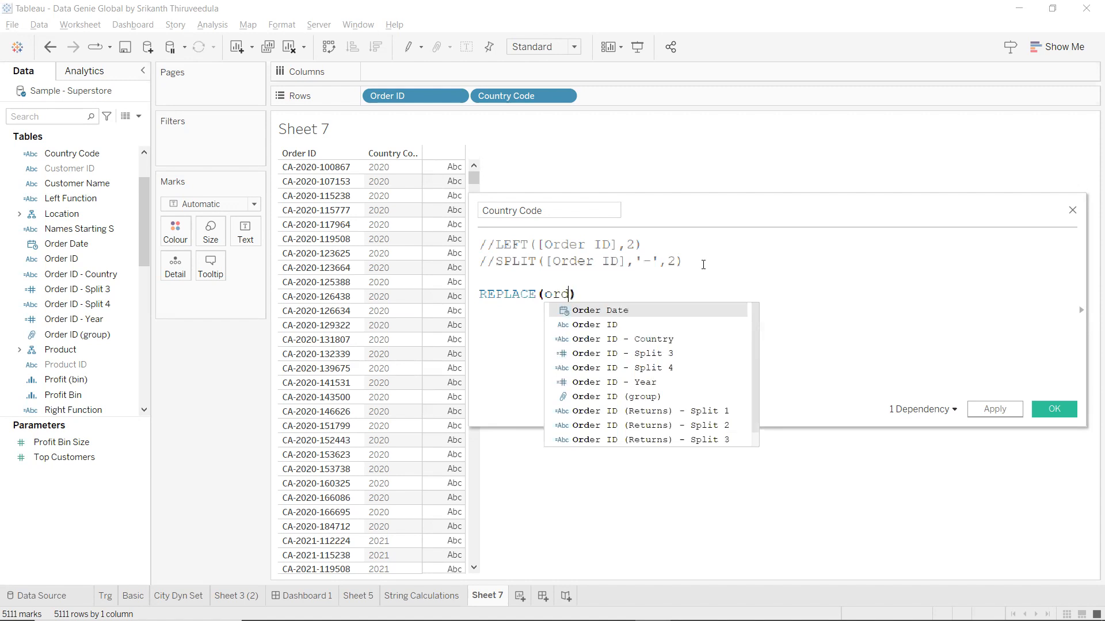
pyautogui.press('Return')
pyautogui.press('BackSpace')
pyautogui.press('BackSpace')
pyautogui.press('BackSpace')
pyautogui.press('BackSpace')
pyautogui.press('BackSpace')
pyautogui.press('BackSpace')
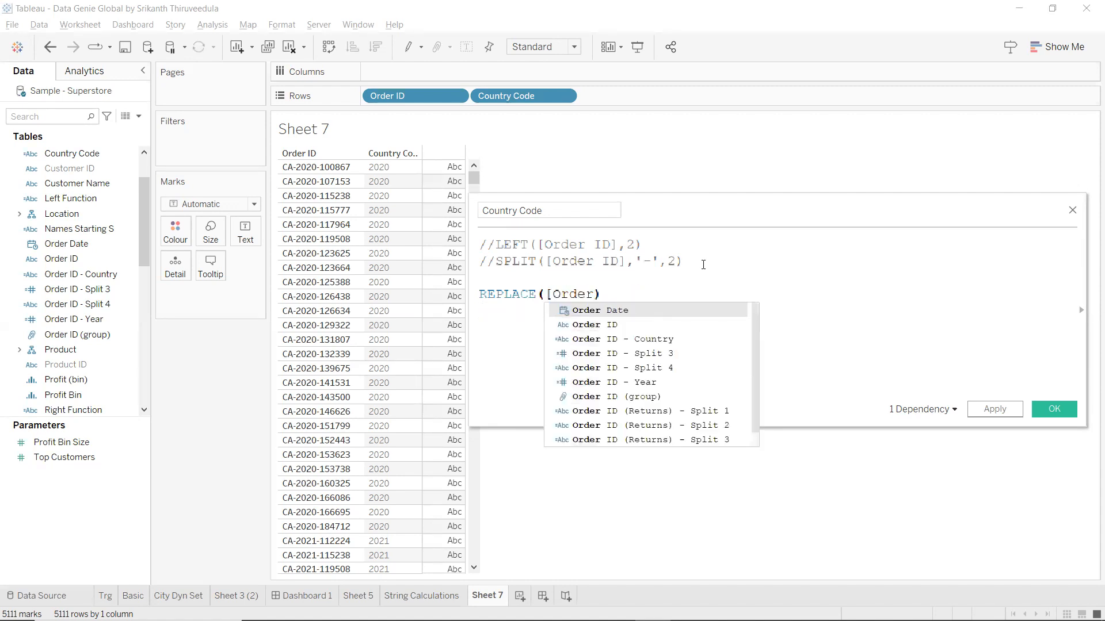
pyautogui.press('Down')
pyautogui.press('Return')
pyautogui.write(",'")
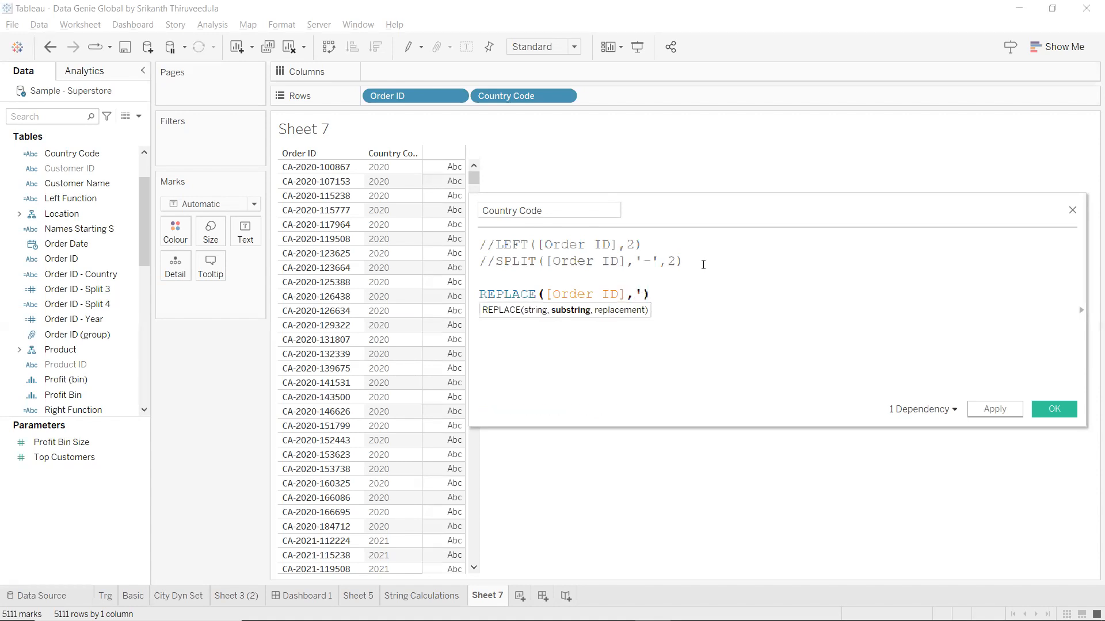
pyautogui.write("'")
pyautogui.press('Left')
pyautogui.write('-')
pyautogui.press('Right')
pyautogui.write(',')
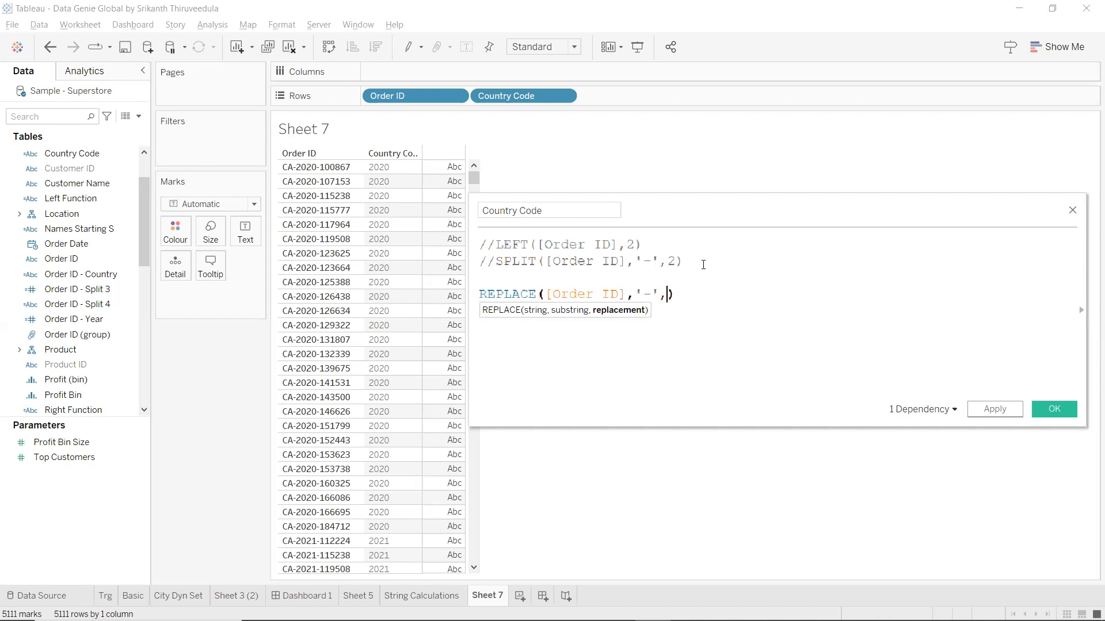
pyautogui.write("''")
pyautogui.click(985, 415)
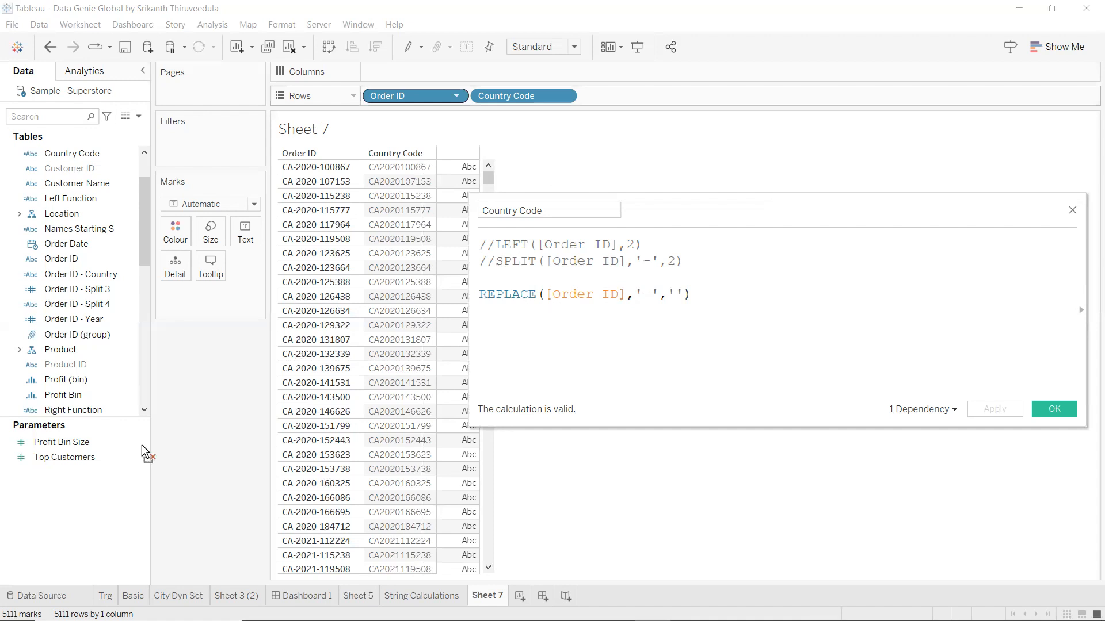
# Remove Order ID from Rows so only Country Code remains in the view.
pyautogui.moveTo(361, 232); pyautogui.dragTo(358, 226)
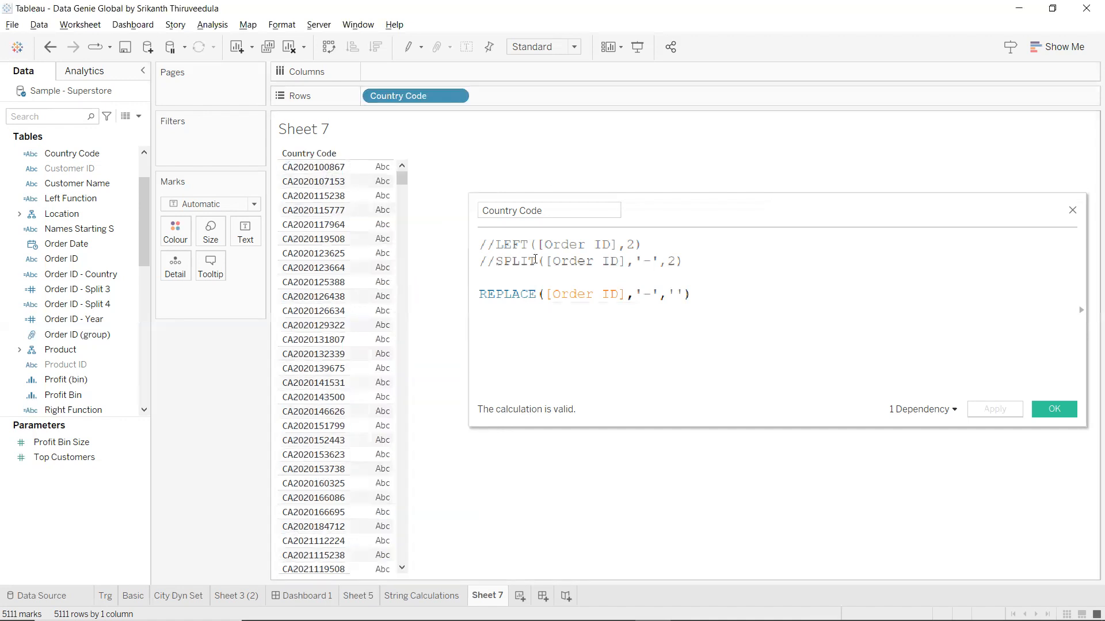
pyautogui.moveTo(670, 247); pyautogui.dragTo(456, 245)
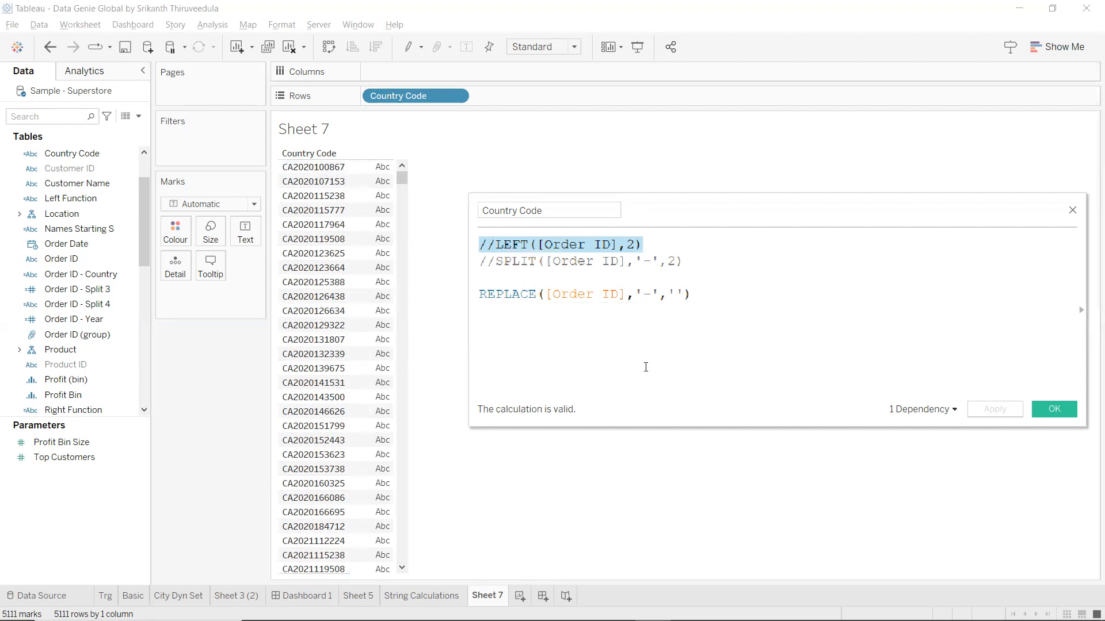
pyautogui.click(748, 303)
pyautogui.moveTo(748, 303); pyautogui.dragTo(479, 295)
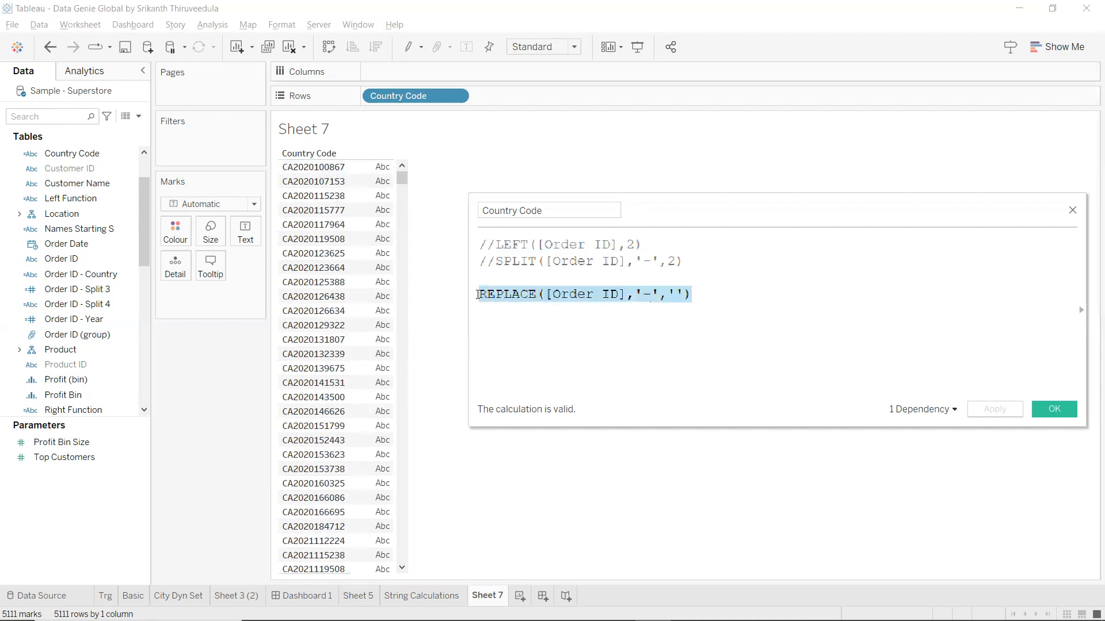
pyautogui.keyDown('ctrl'); pyautogui.scroll(4, 573, 318); pyautogui.keyUp('ctrl')
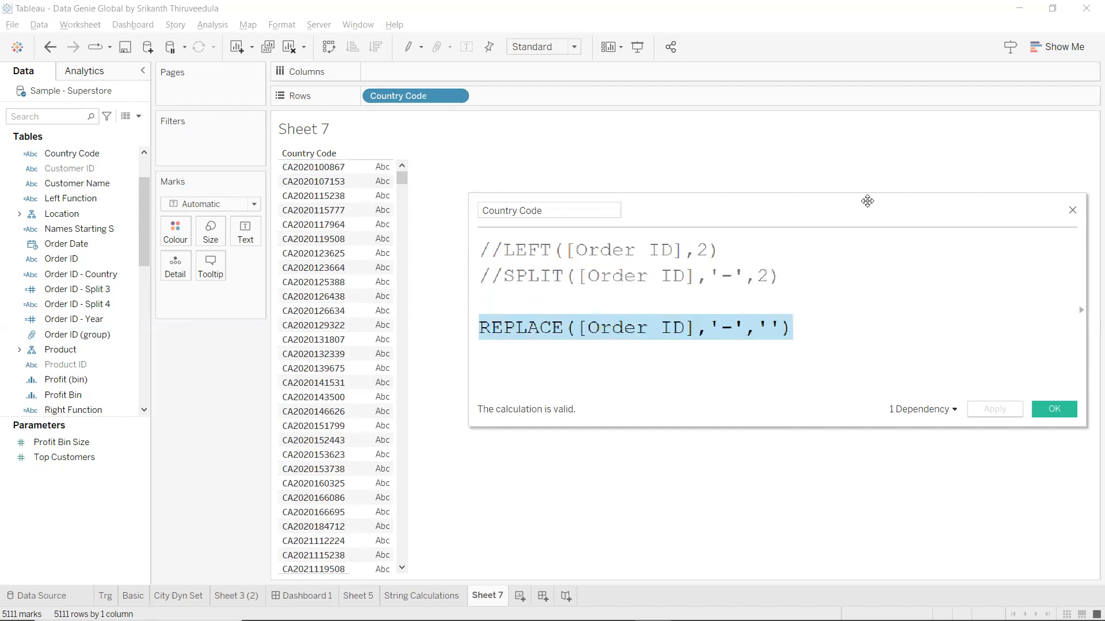
pyautogui.moveTo(867, 200); pyautogui.dragTo(857, 157)
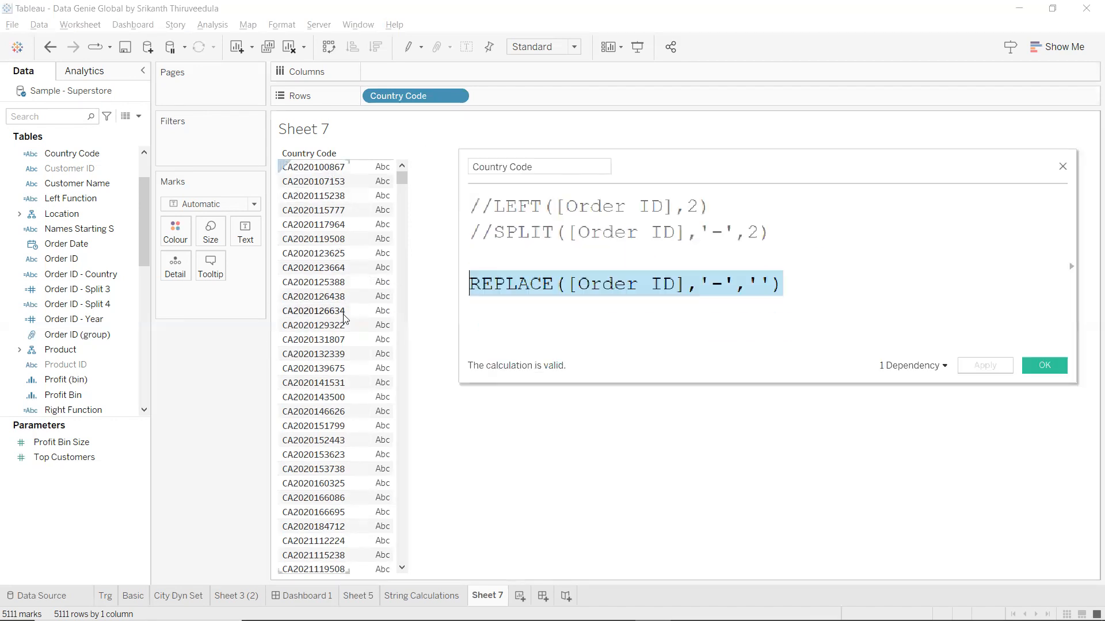
# Try ' ' as the REPLACE replacement, then revert it to '' and reapply.
pyautogui.click(763, 288)
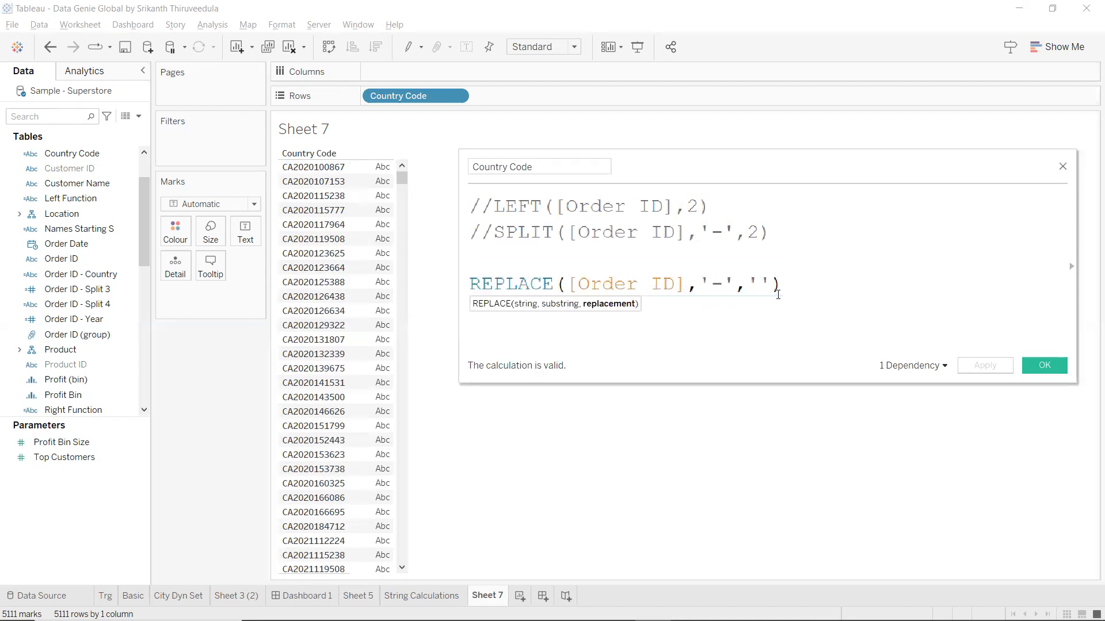
pyautogui.click(997, 370)
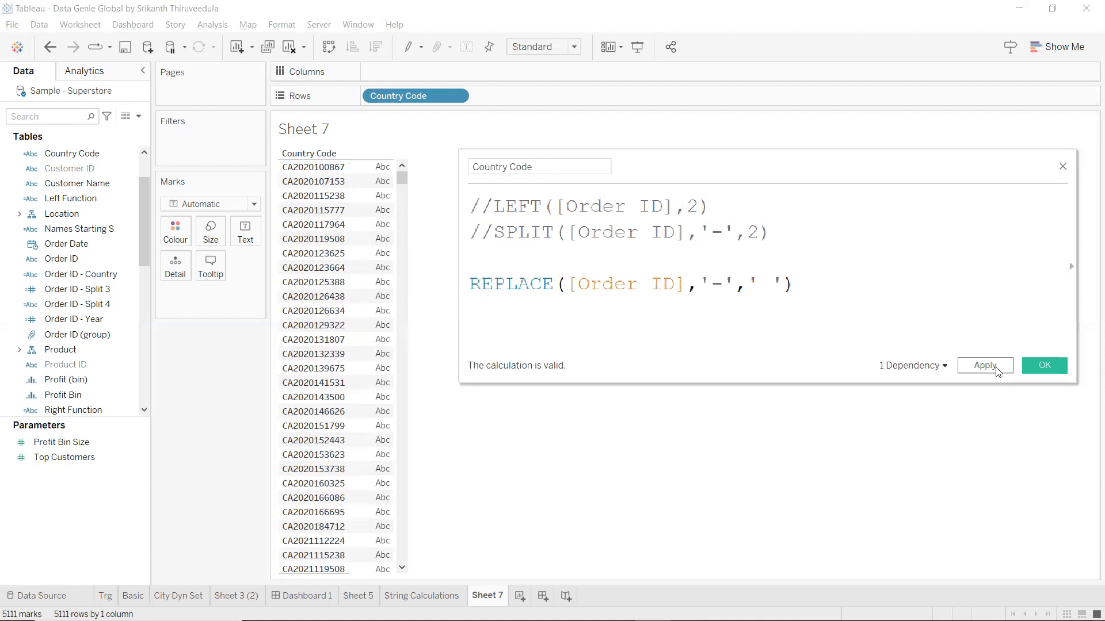
pyautogui.click(997, 370)
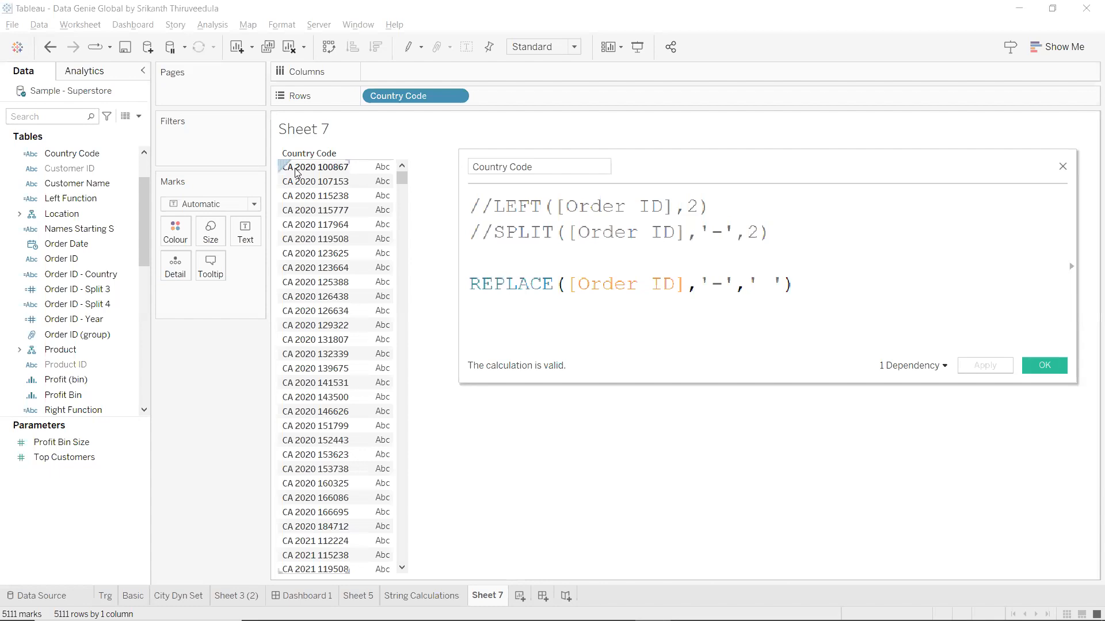
pyautogui.click(774, 281)
pyautogui.press('BackSpace')
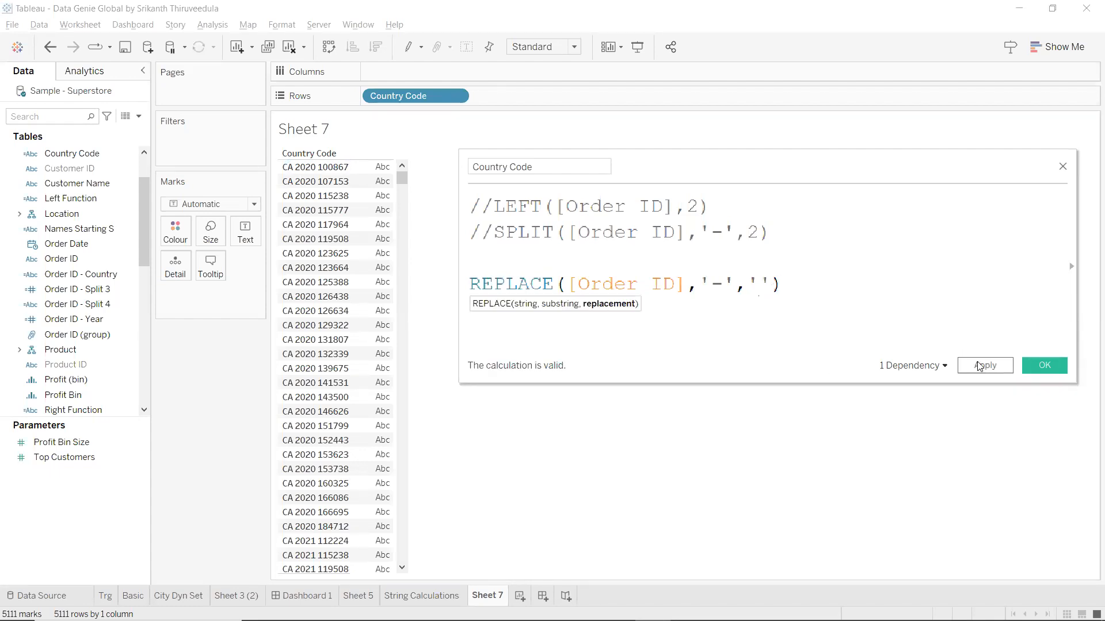
pyautogui.click(981, 366)
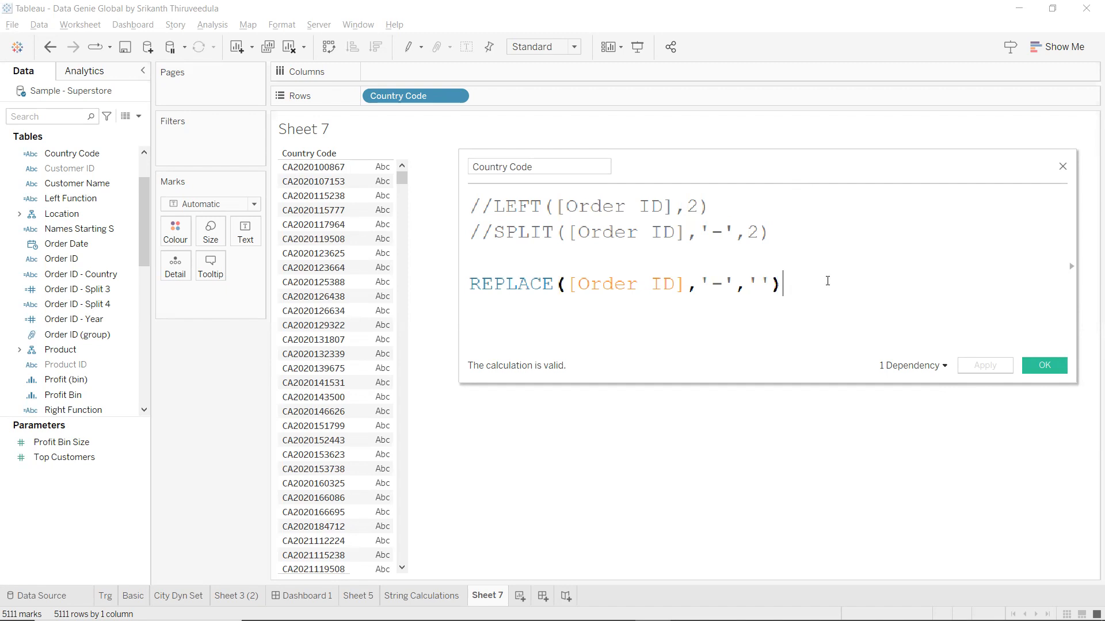
# Save Country Code and start a new calculated field named Mid Function.
pyautogui.click(1062, 370)
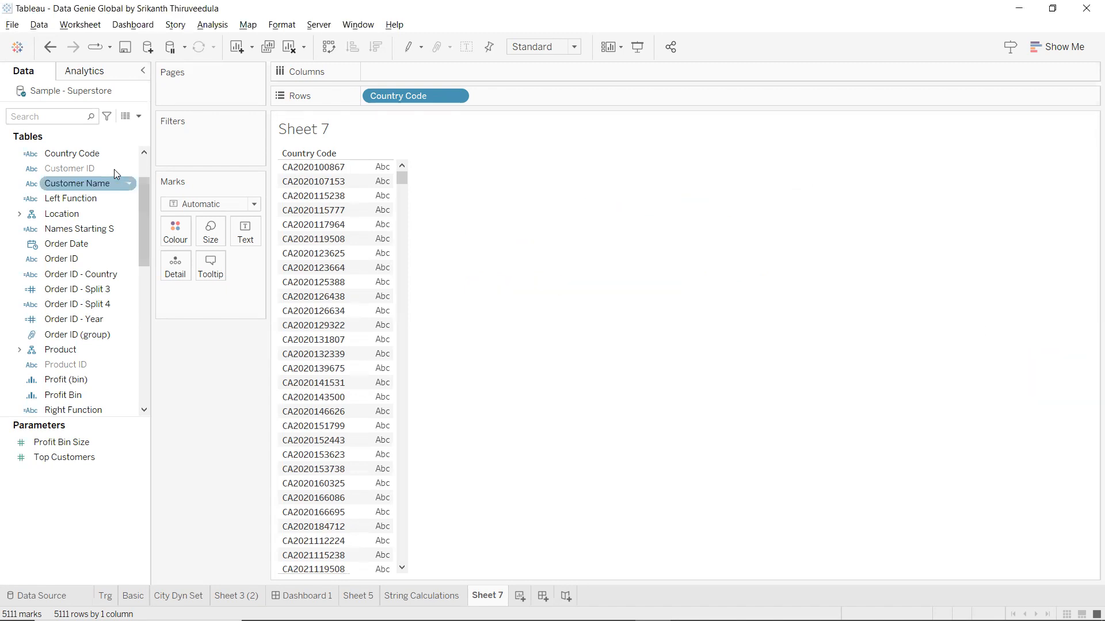
pyautogui.click(139, 115)
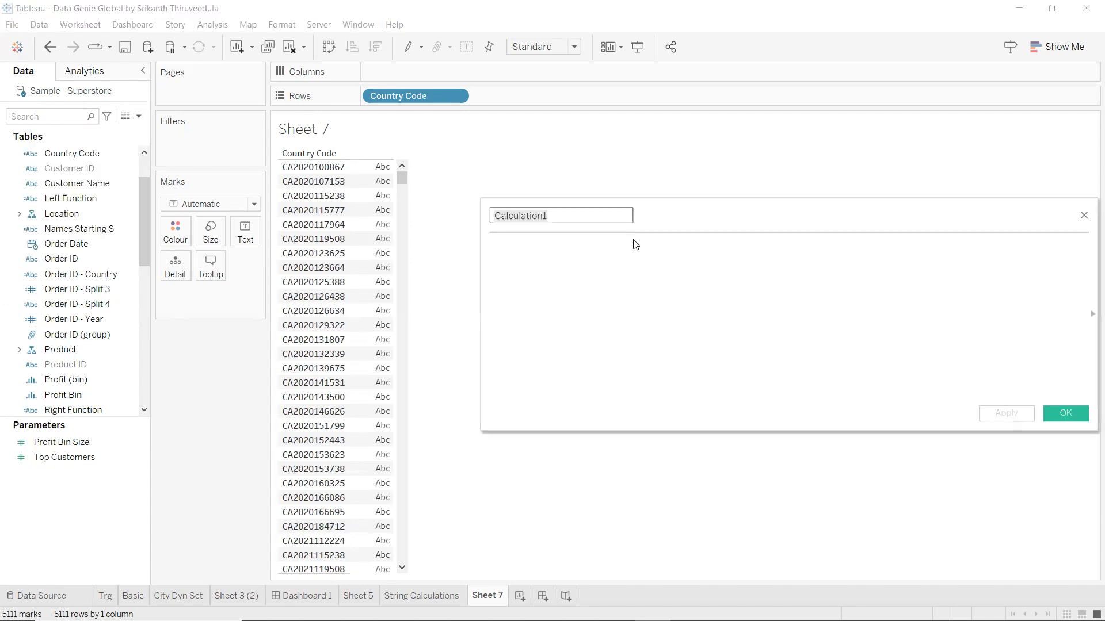
pyautogui.write('MIid')
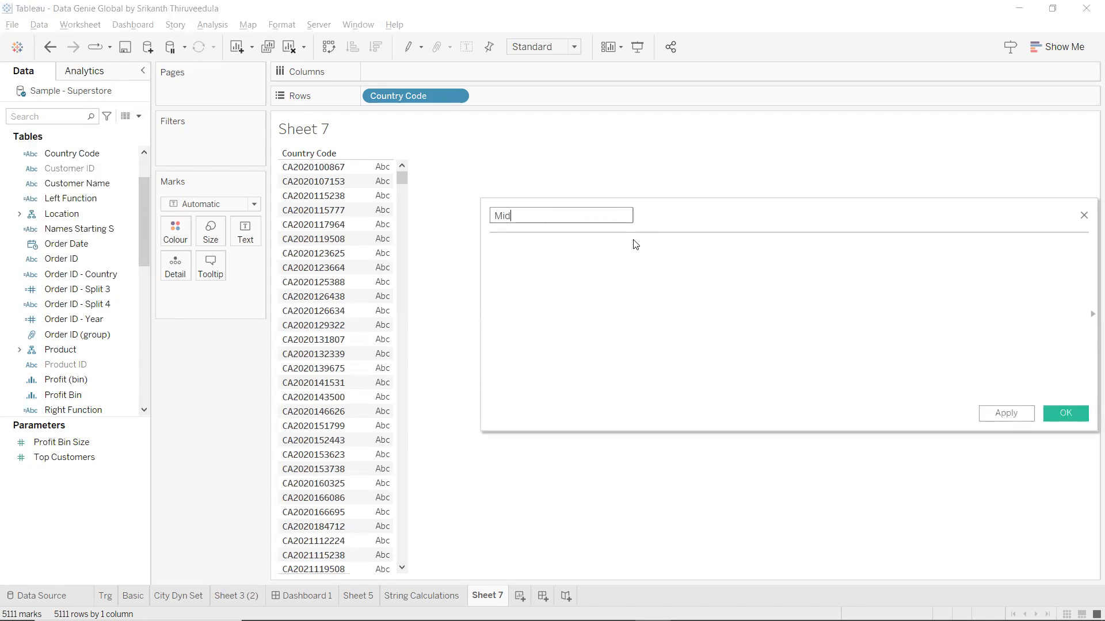
pyautogui.press('Tab')
pyautogui.click(580, 214)
pyautogui.write('Function')
pyautogui.press('Tab')
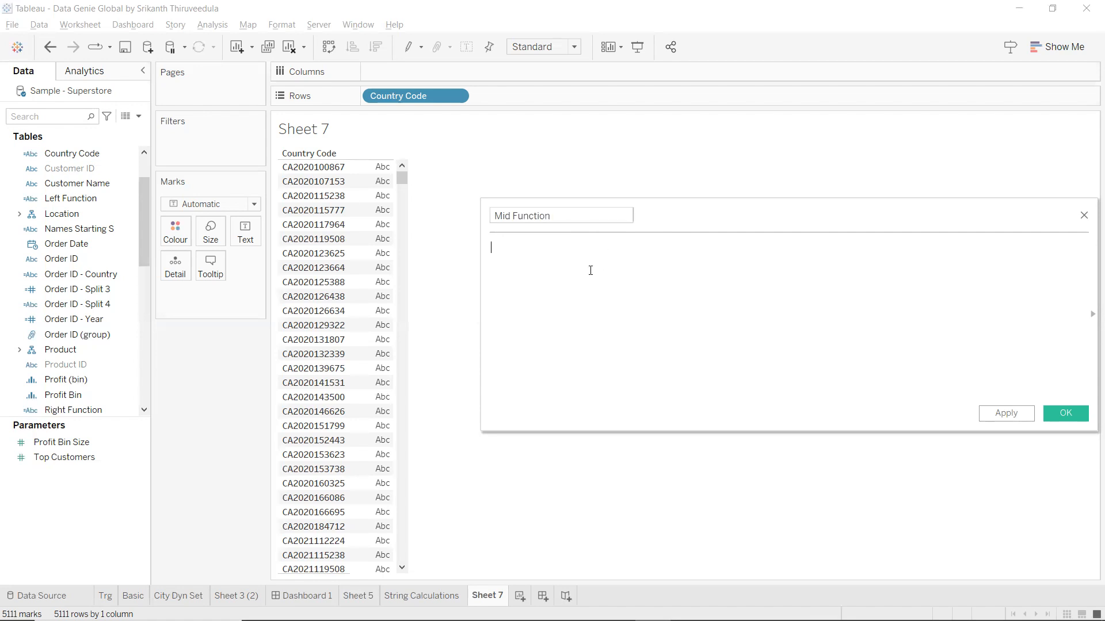
# Enter the formula MID([Country Code],3,4) and apply it.
pyautogui.write('m')
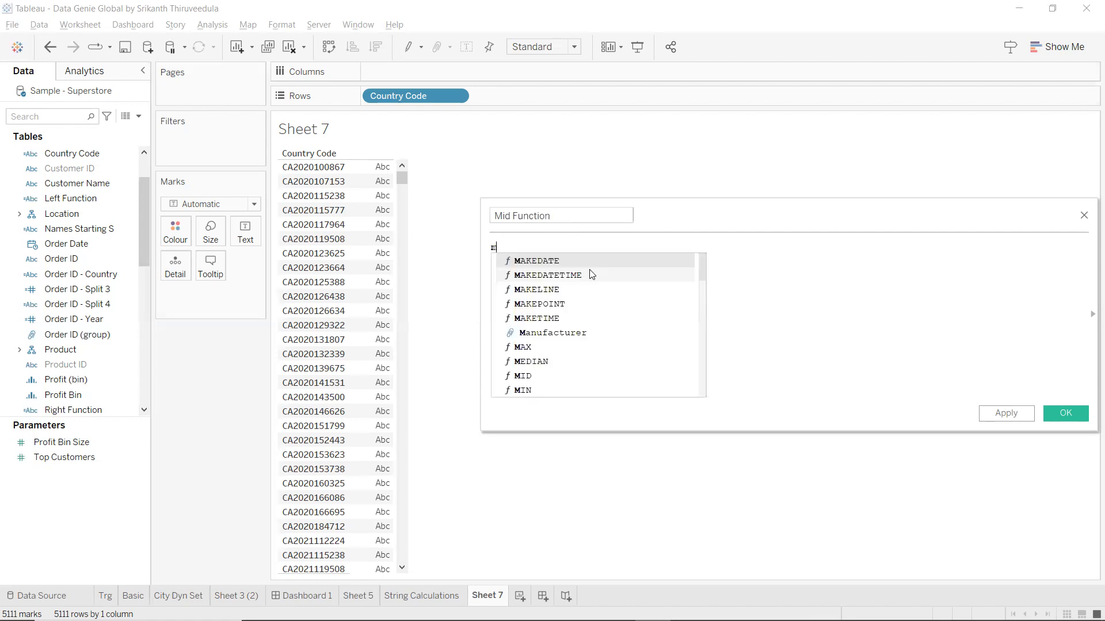
pyautogui.write('id')
pyautogui.click(600, 256)
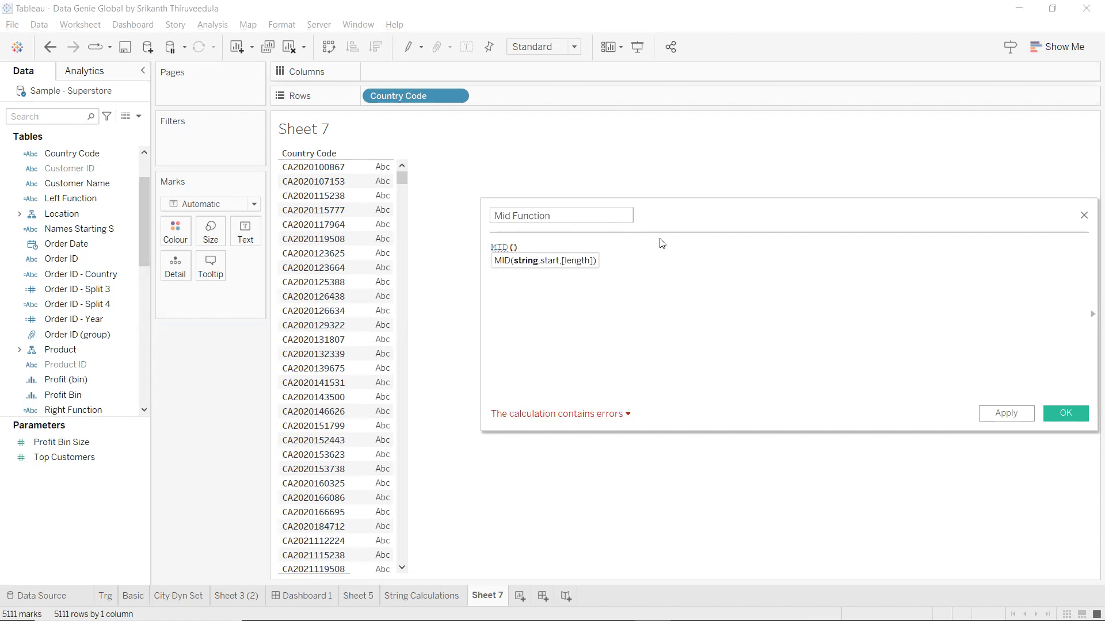
pyautogui.write('c')
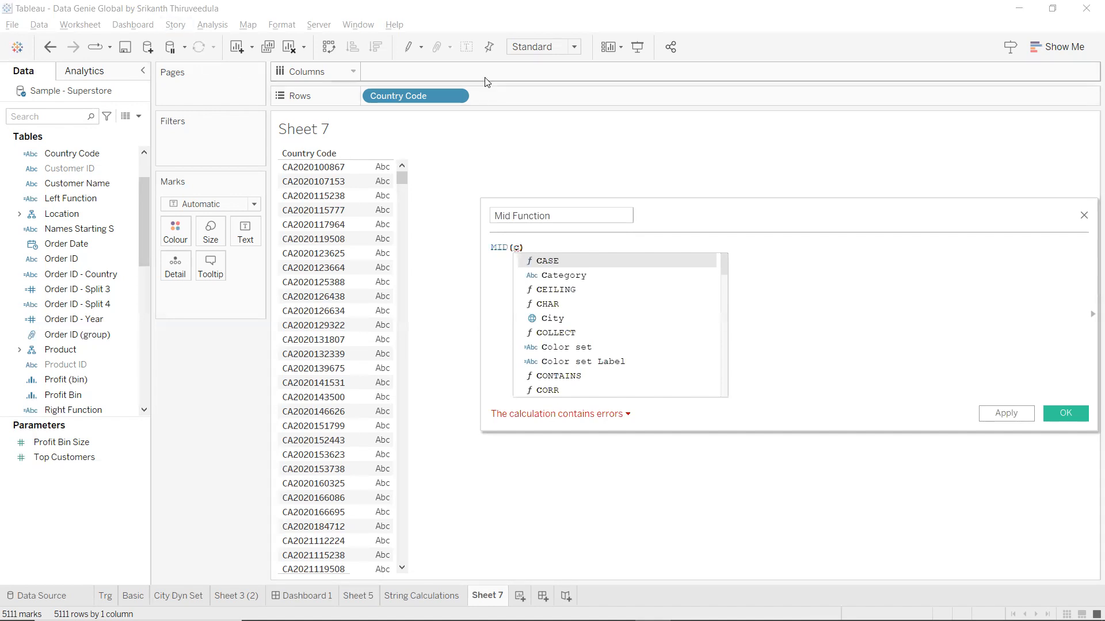
pyautogui.write('ountry')
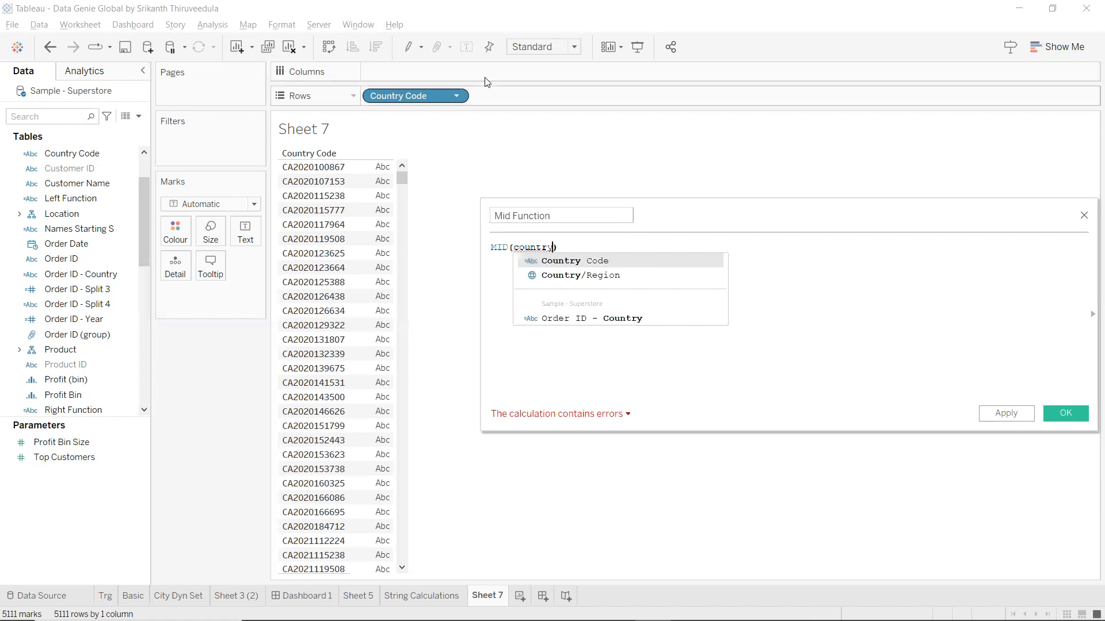
pyautogui.click(578, 266)
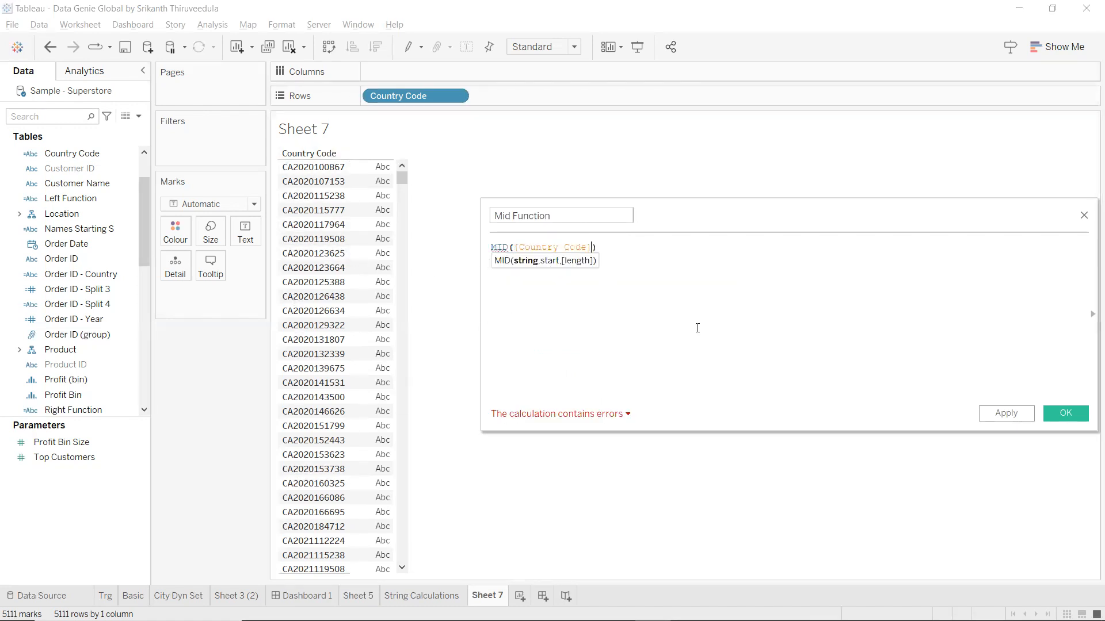
pyautogui.write(',')
pyautogui.write('3')
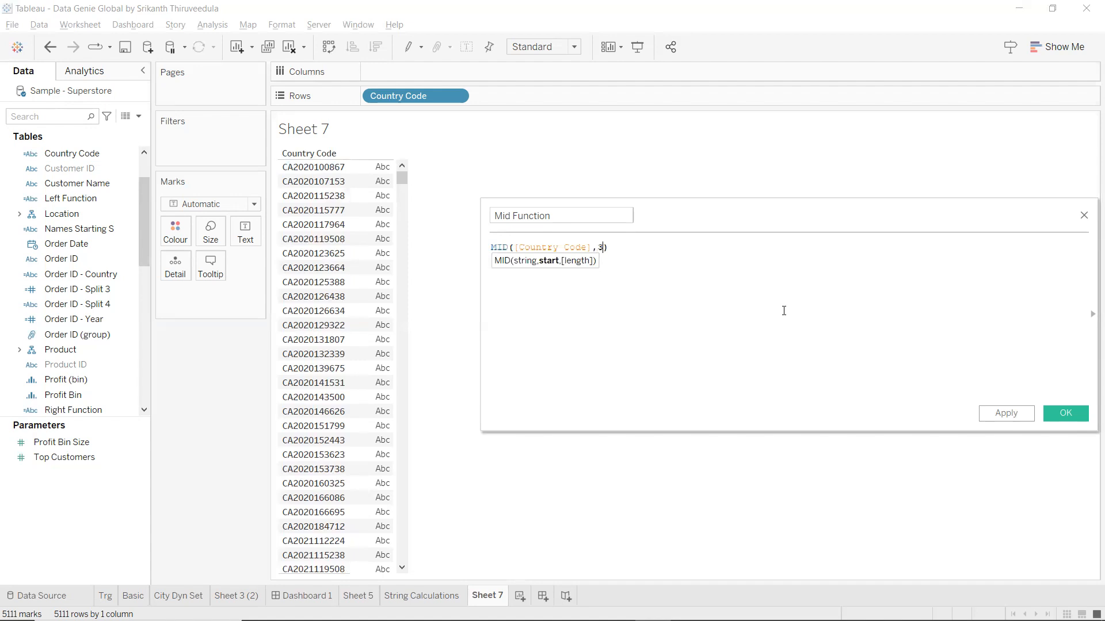
pyautogui.write(',4')
pyautogui.click(783, 243)
pyautogui.hotkey('ctrl', 'a')
pyautogui.scroll(8, 596, 289)
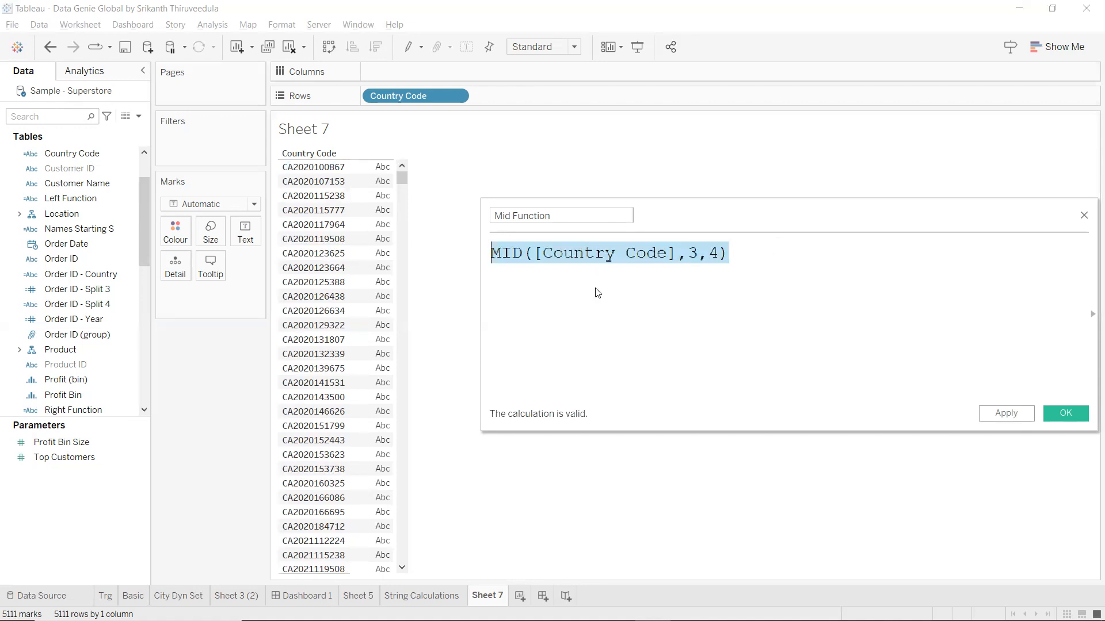
pyautogui.scroll(4, 597, 289)
pyautogui.click(1020, 419)
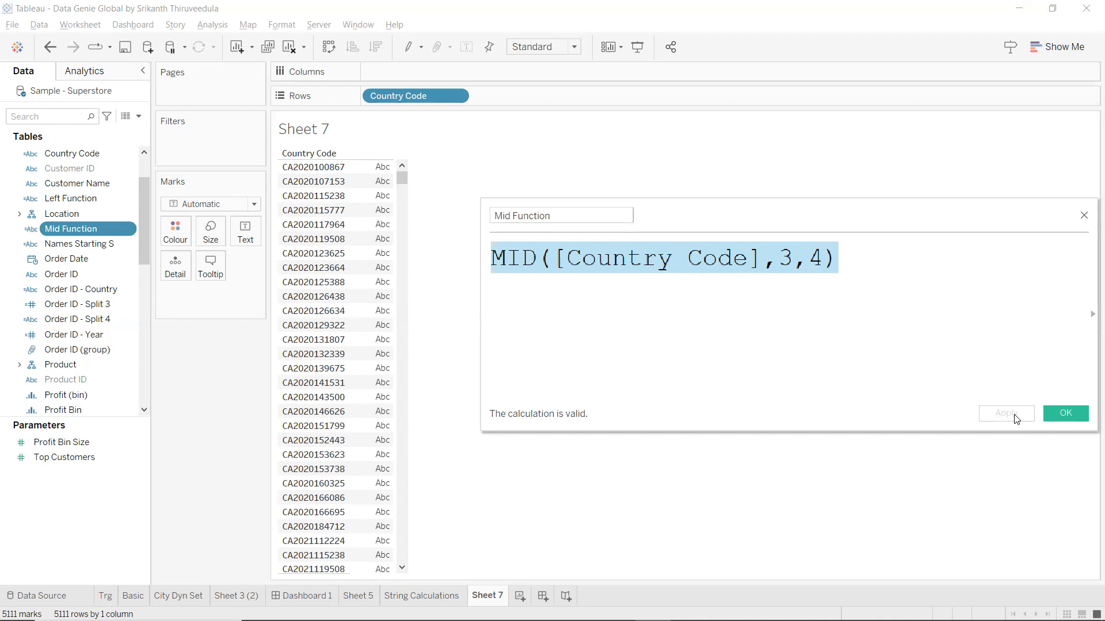
# Add Mid Function to Rows beside Country Code, showing years like 2020, and close the editor.
pyautogui.doubleClick(69, 230)
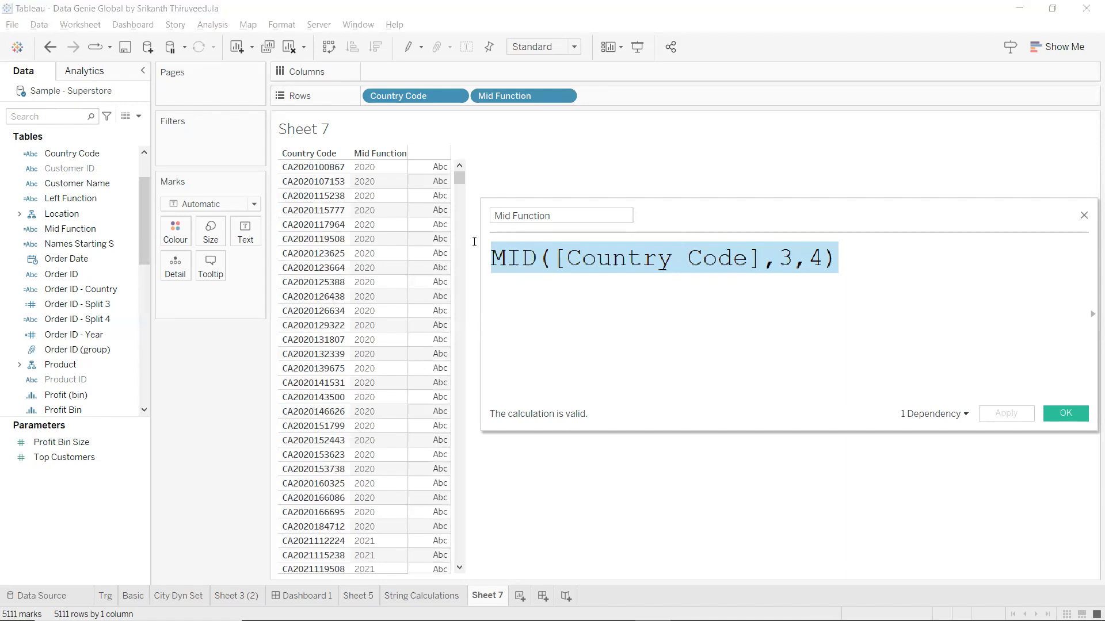
pyautogui.click(660, 343)
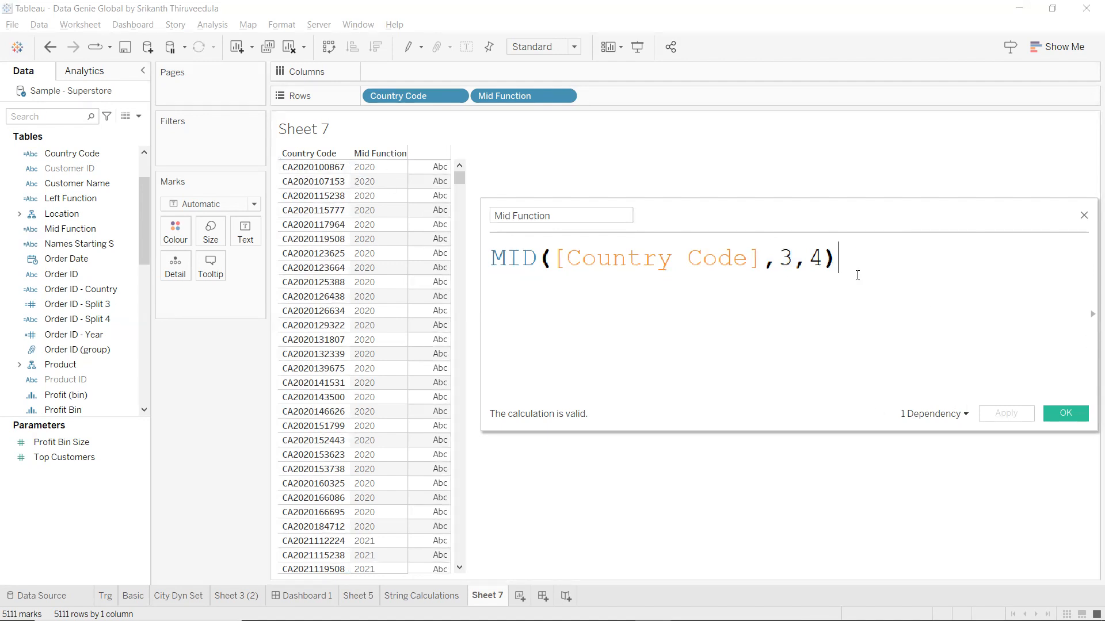
pyautogui.click(1061, 414)
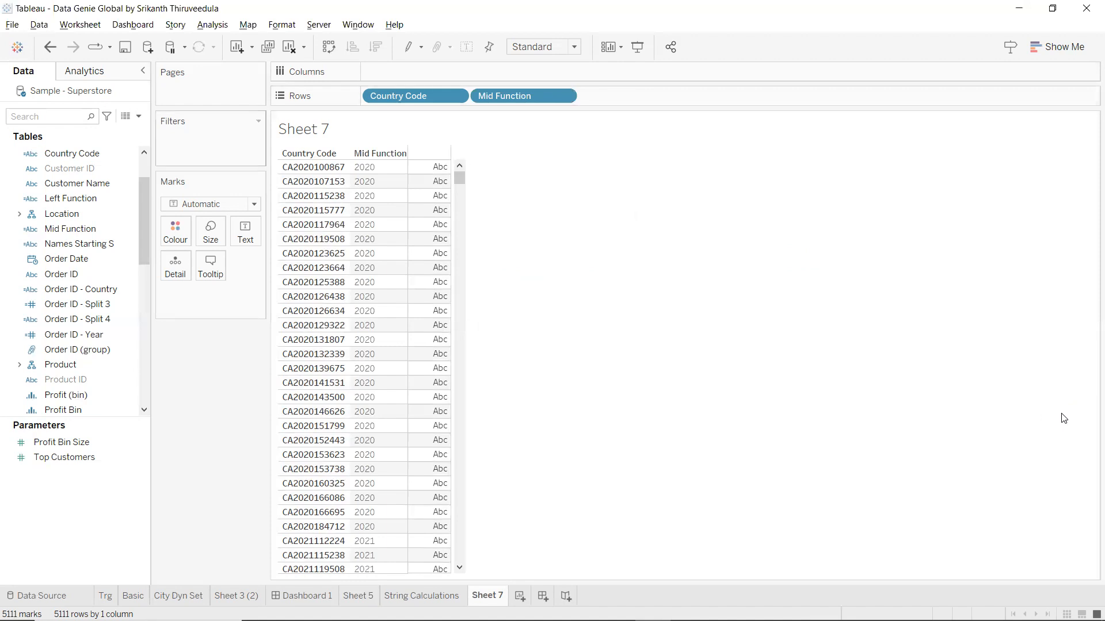
# Write a LEFT([Country Code],…) calculation, name it Year of Order id, and apply it.
pyautogui.click(137, 133)
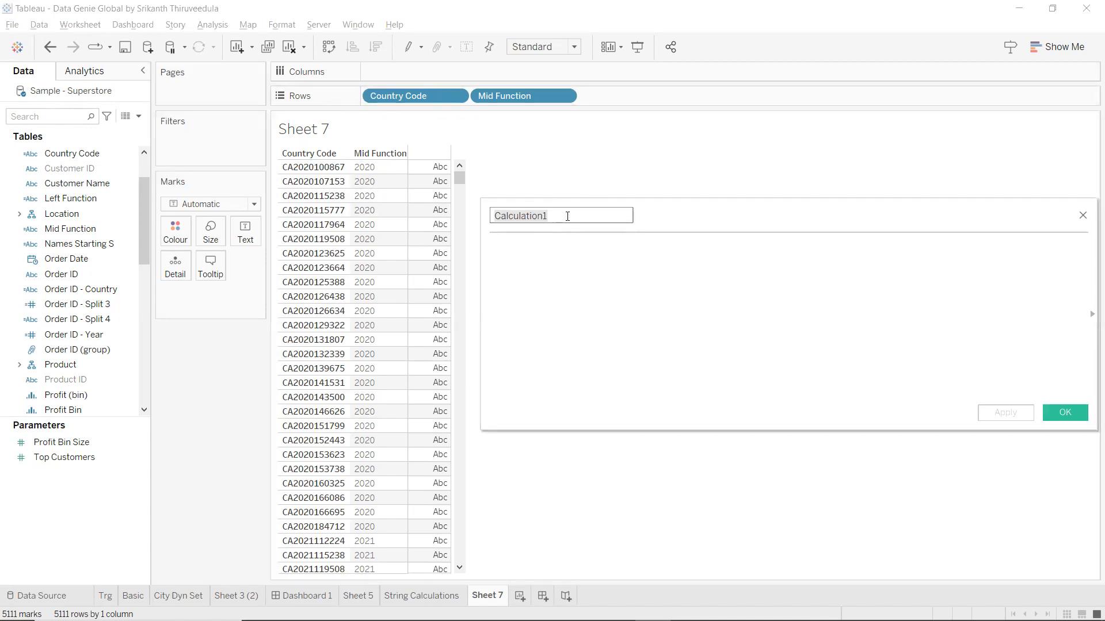
pyautogui.click(611, 258)
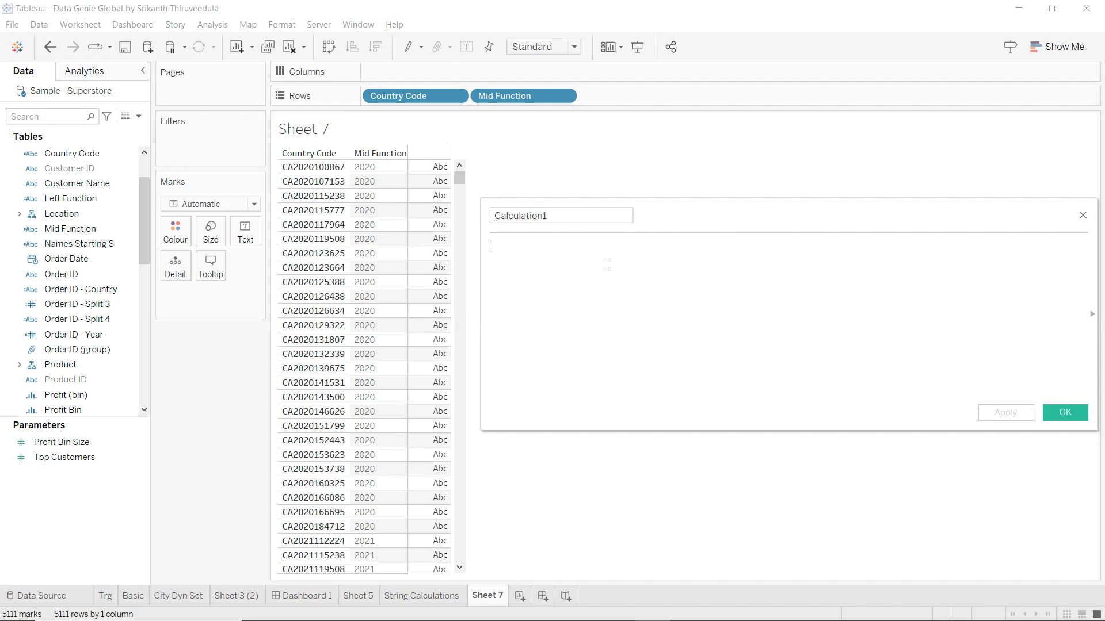
pyautogui.write('le')
pyautogui.click(607, 264)
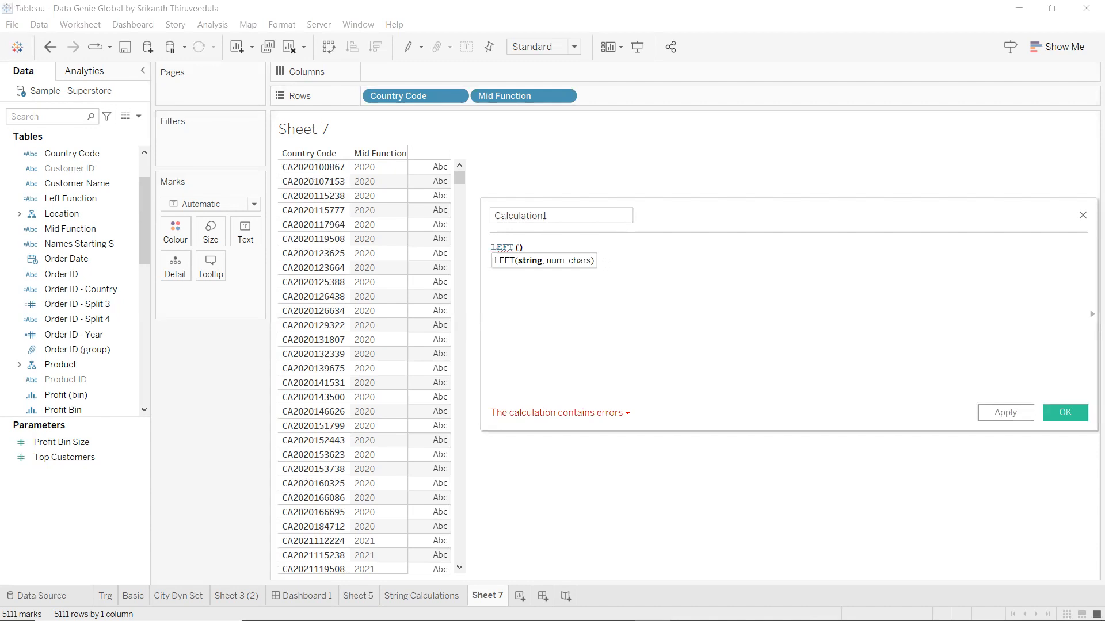
pyautogui.write('coun')
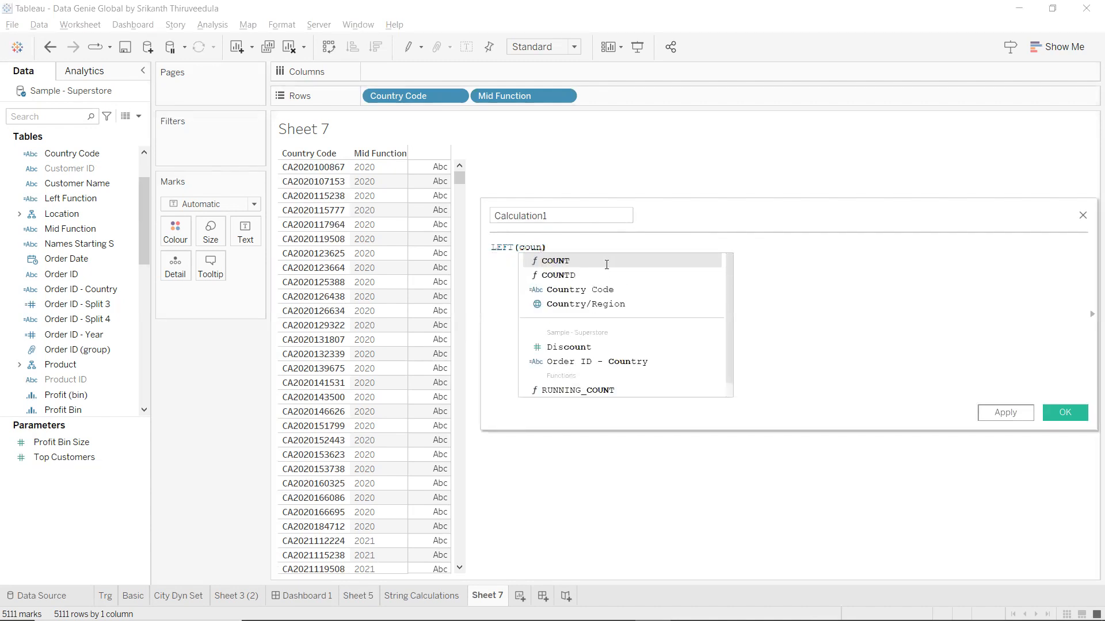
pyautogui.press('Down')
pyautogui.press('Down')
pyautogui.press('Return')
pyautogui.write(',')
pyautogui.write(' 2')
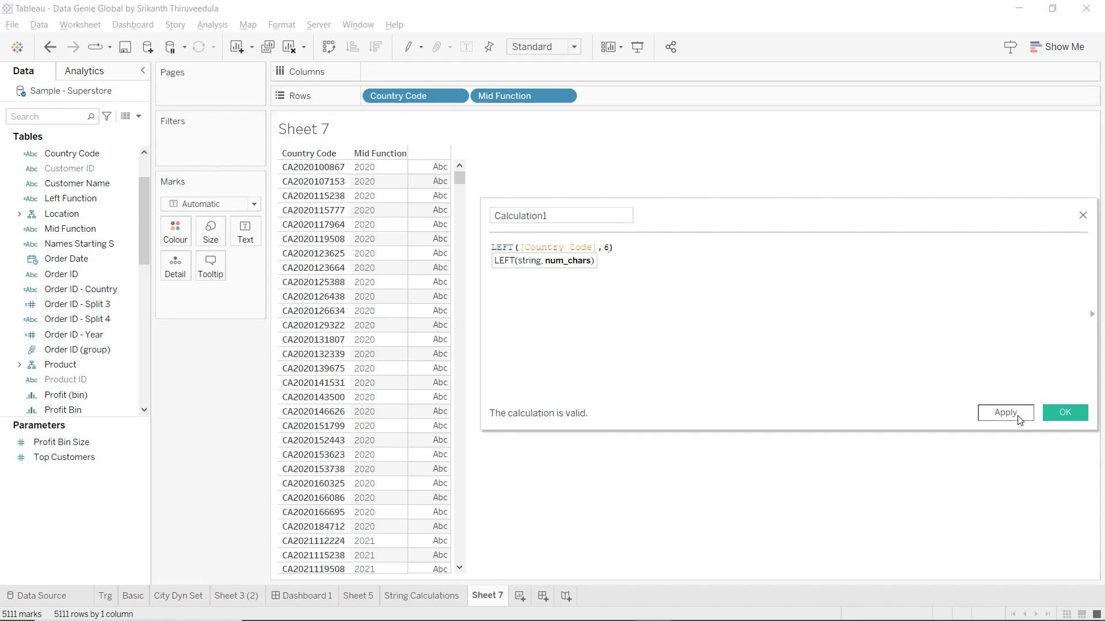
pyautogui.click(632, 221)
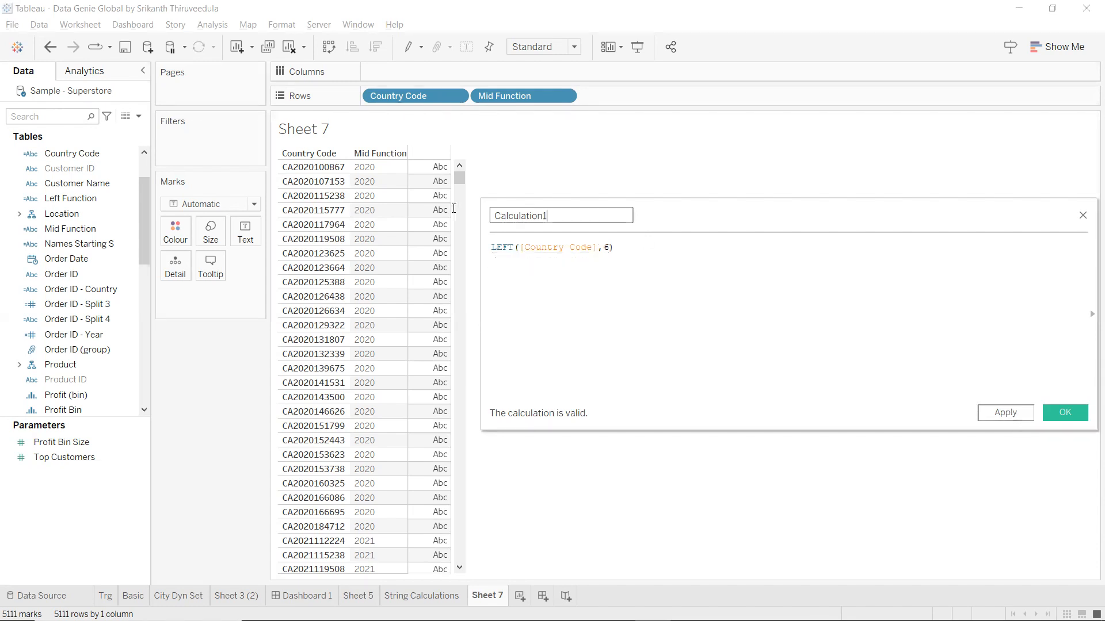
pyautogui.write('Year ')
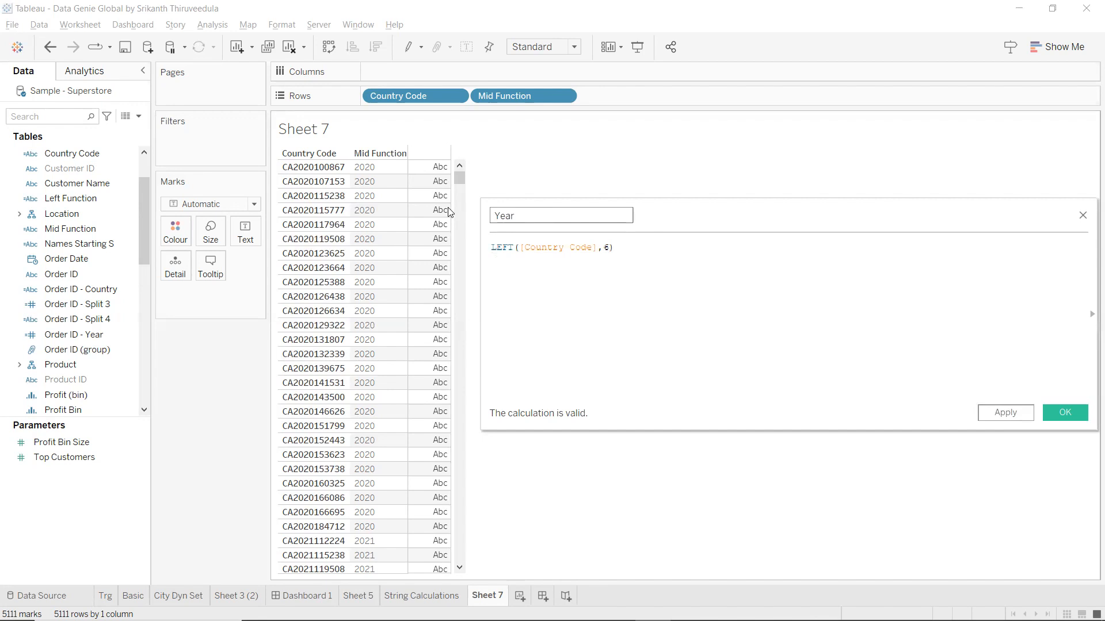
pyautogui.write('of Order id')
pyautogui.press('Tab')
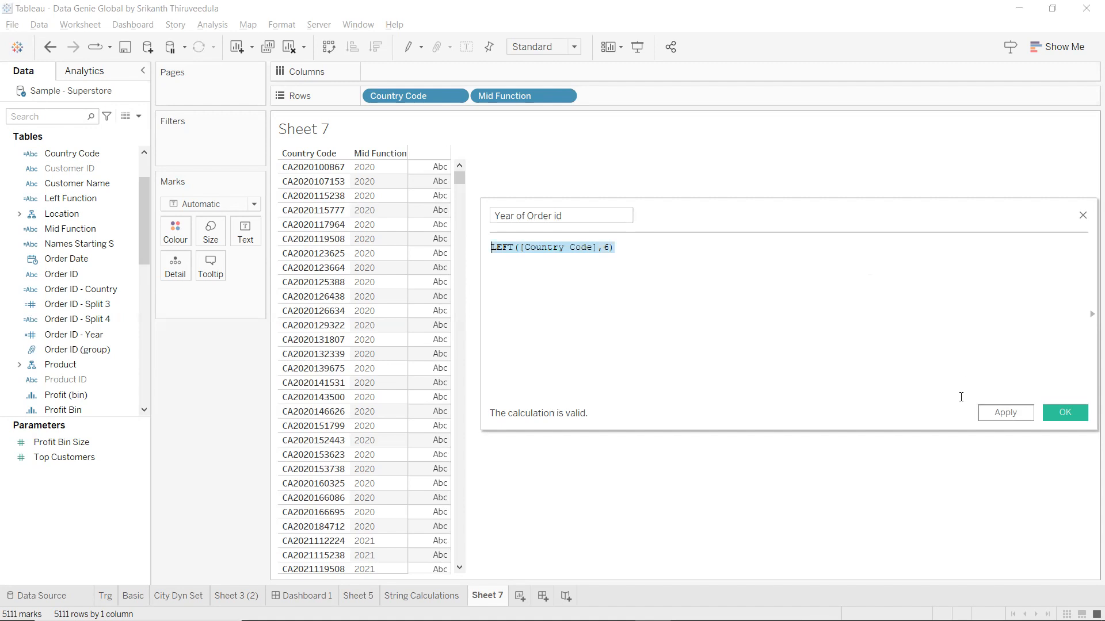
pyautogui.click(994, 413)
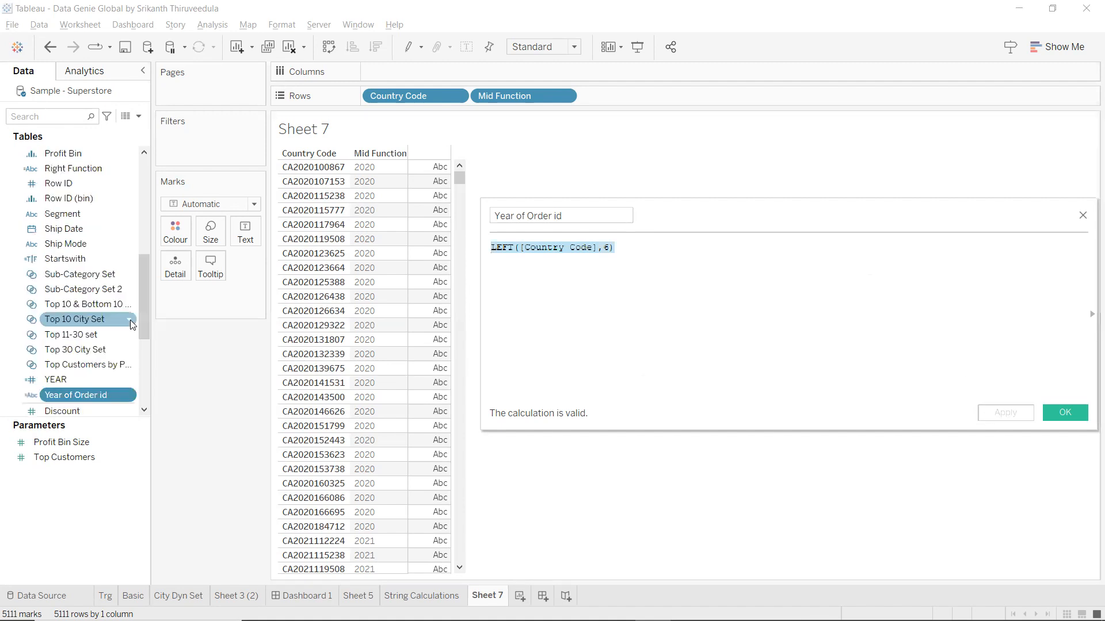
# Add Year of Order id to Rows in the table.
pyautogui.doubleClick(88, 396)
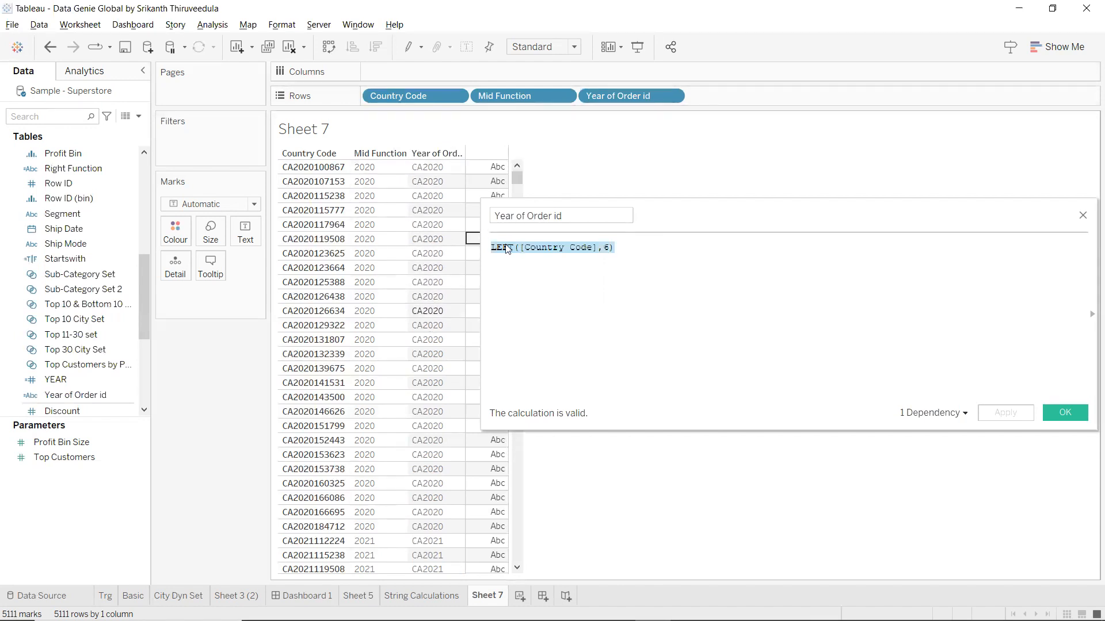
pyautogui.scroll(4, 682, 257)
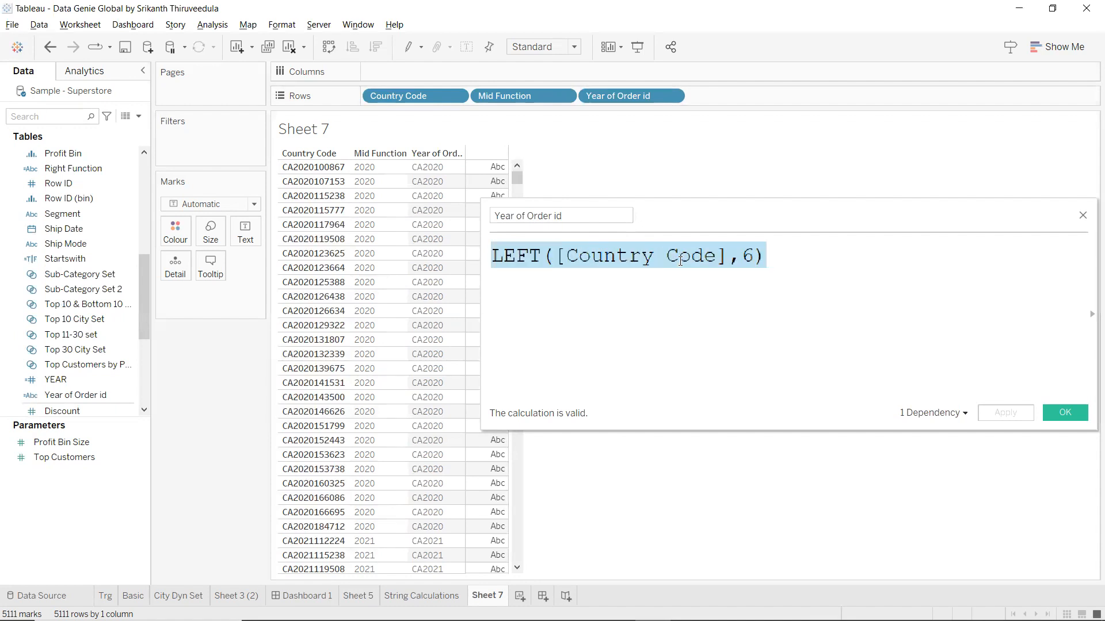
pyautogui.scroll(1, 681, 260)
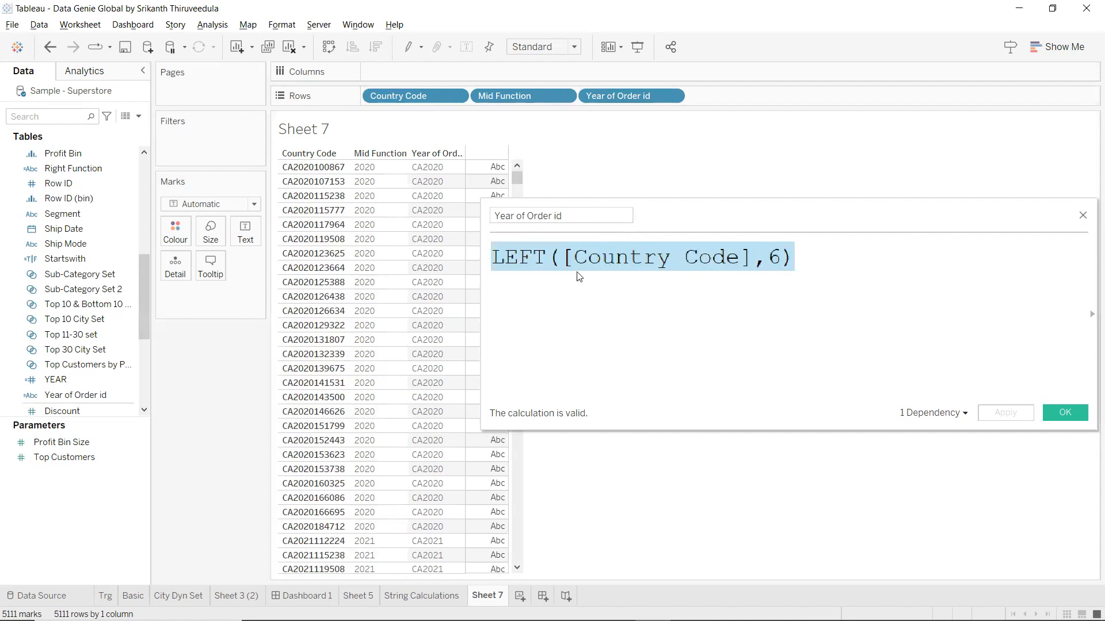
# Rewrite the formula as RIGHT(LEFT([Country Code],6),4) and apply it.
pyautogui.click(493, 257)
pyautogui.write('(')
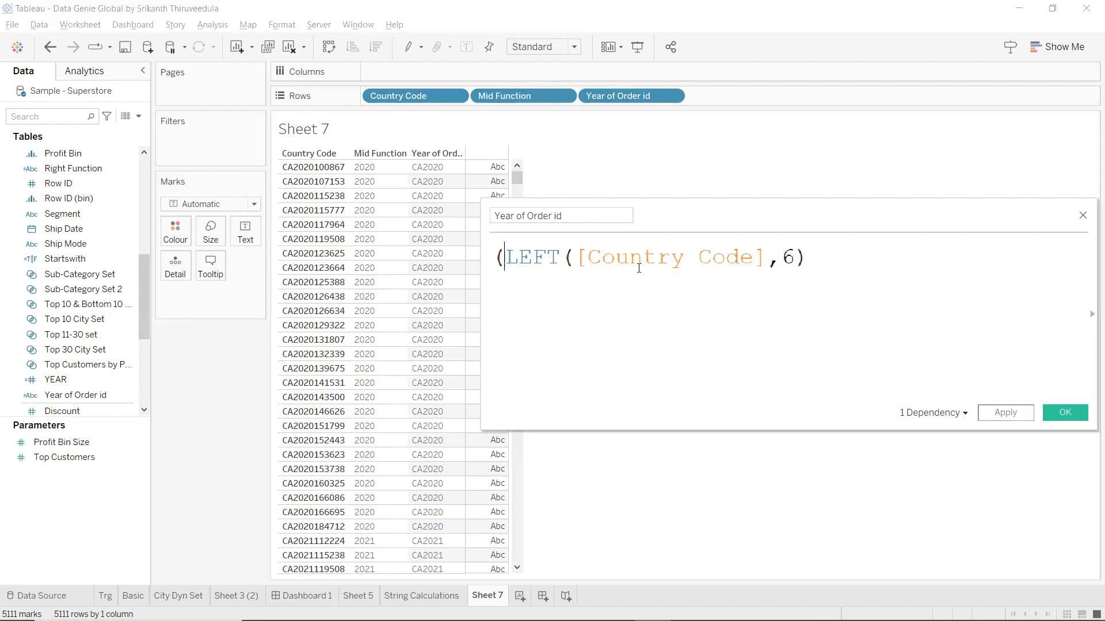
pyautogui.click(830, 257)
pyautogui.write(',4)')
pyautogui.click(498, 257)
pyautogui.write('righ')
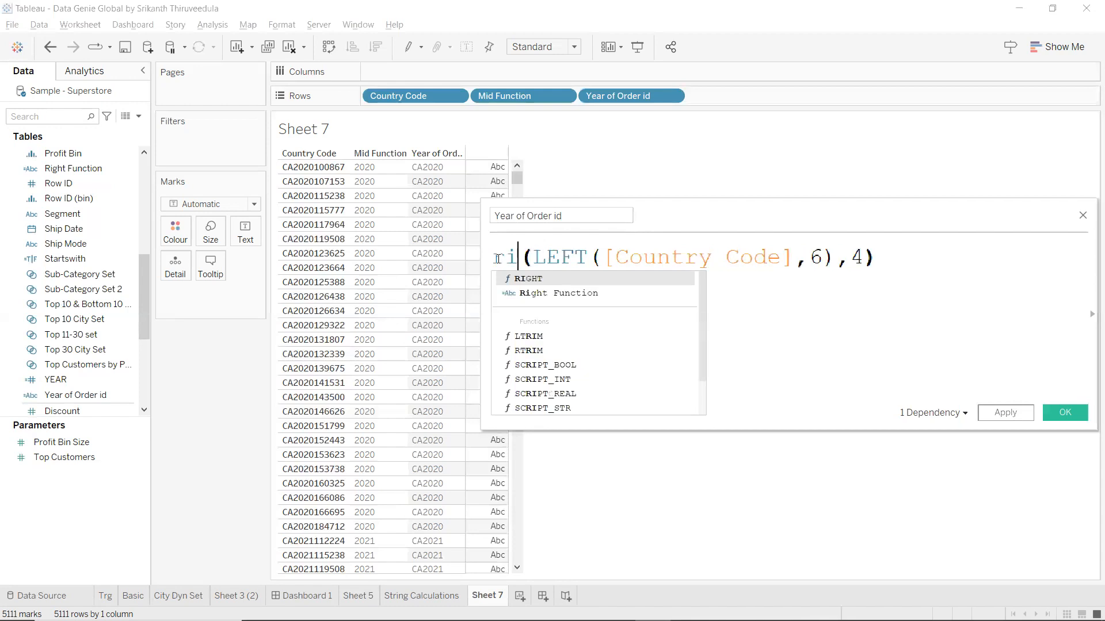
pyautogui.doubleClick(536, 280)
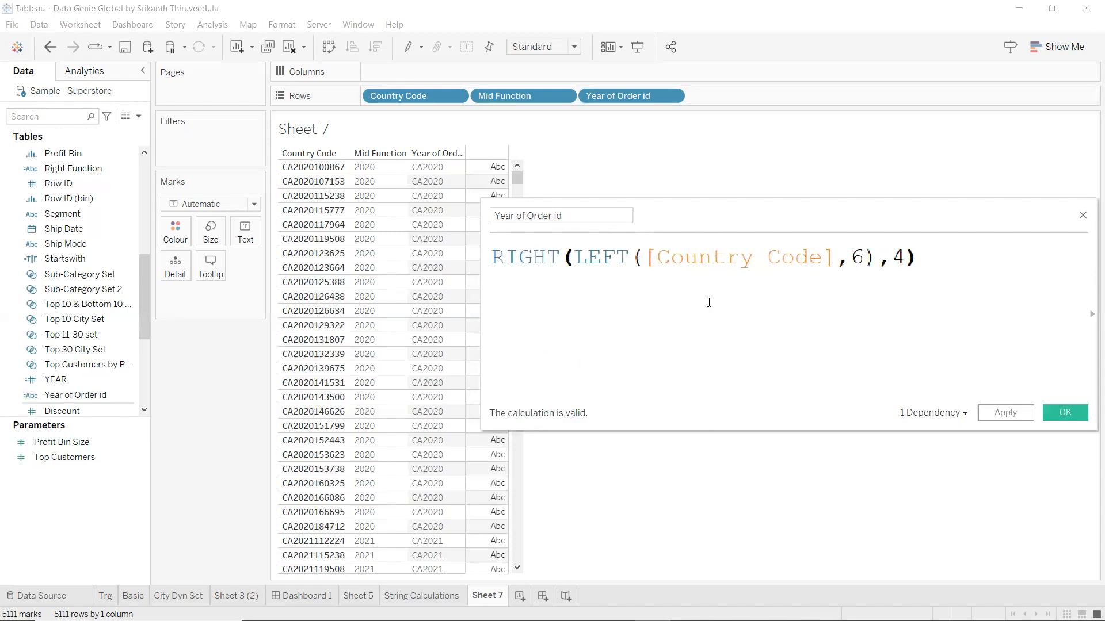
pyautogui.moveTo(719, 218); pyautogui.dragTo(719, 264)
pyautogui.moveTo(573, 303); pyautogui.dragTo(878, 306)
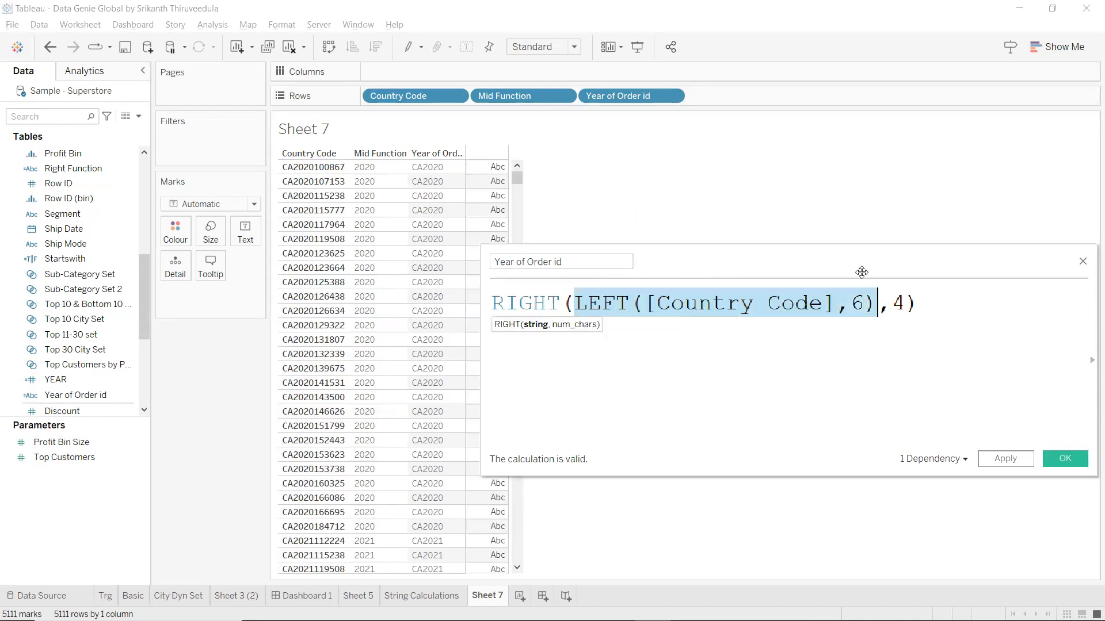
pyautogui.click(873, 305)
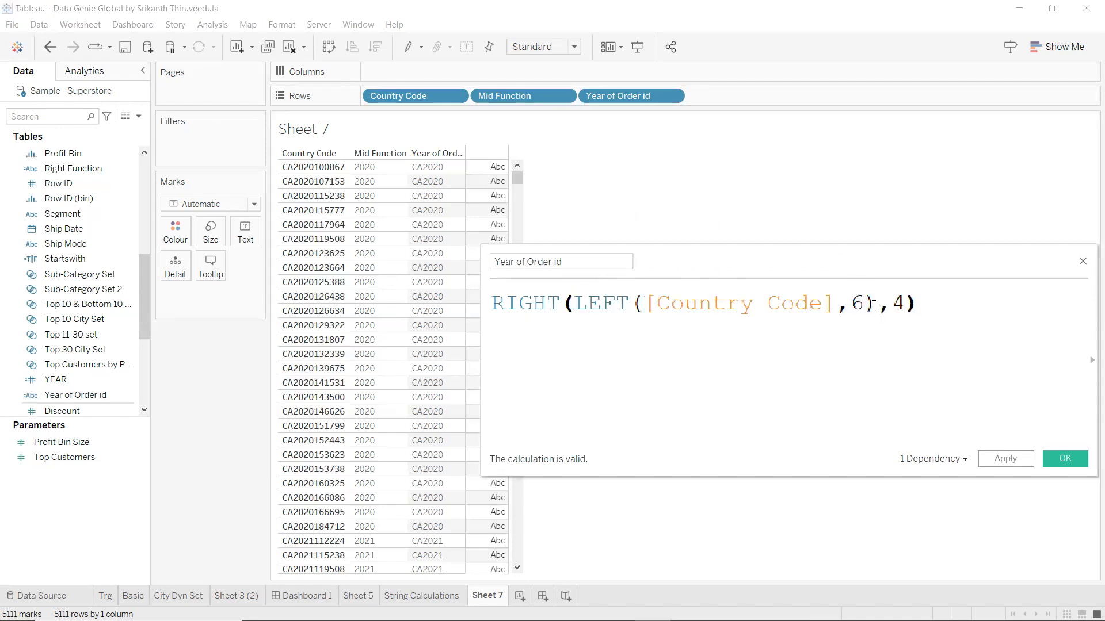
pyautogui.moveTo(664, 309); pyautogui.dragTo(579, 307)
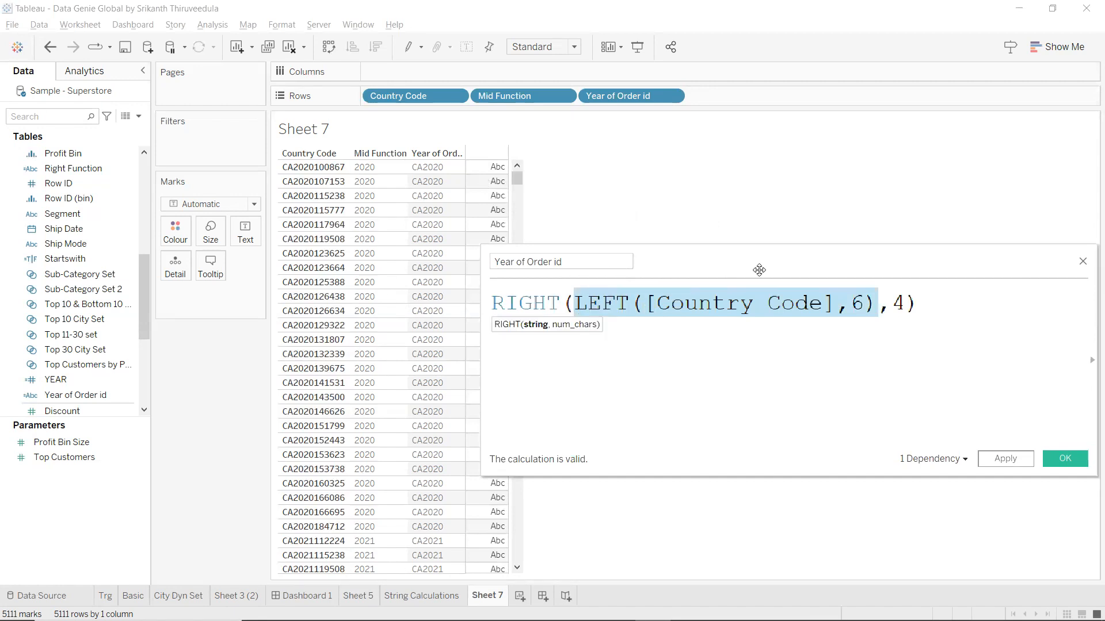
pyautogui.click(1015, 461)
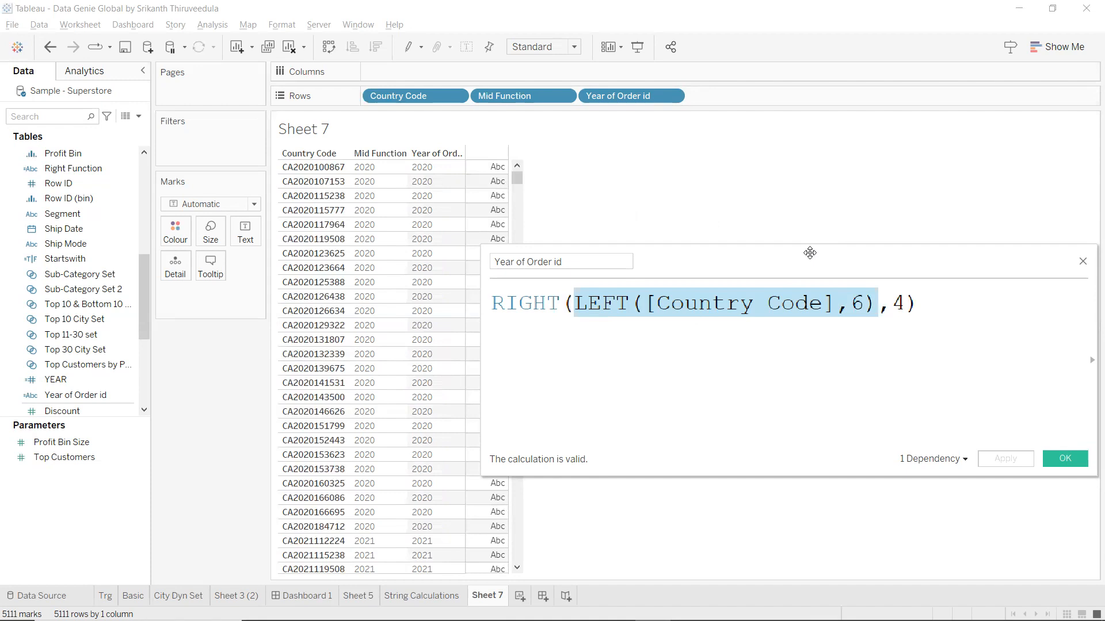
# Clear the old Year of Order id formula, discarding a trial MID() entry.
pyautogui.moveTo(809, 253); pyautogui.dragTo(756, 244)
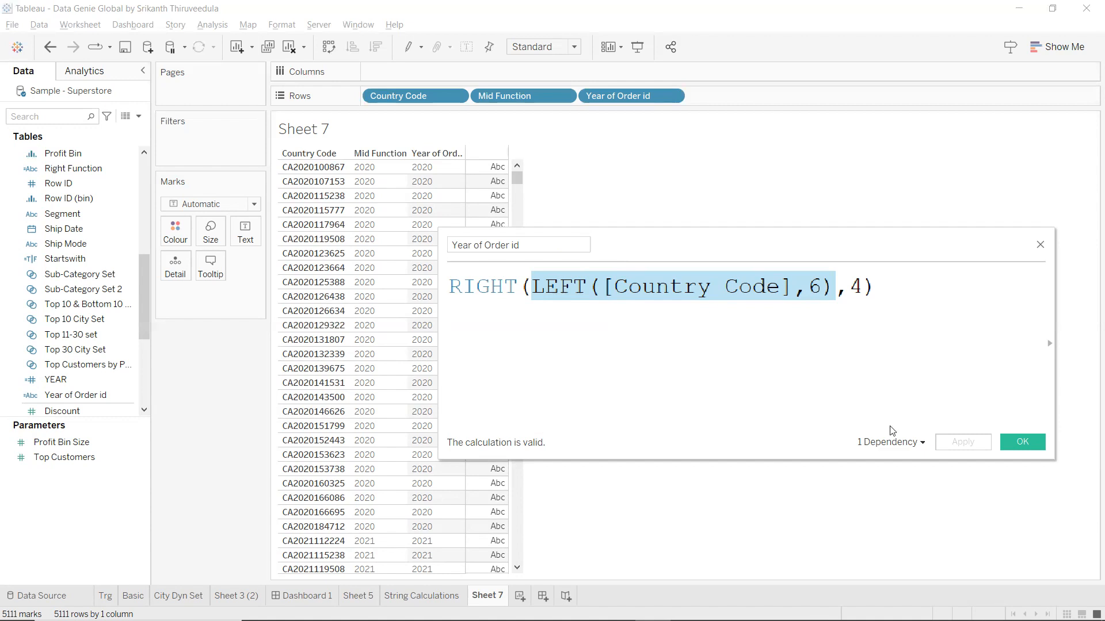
pyautogui.click(917, 286)
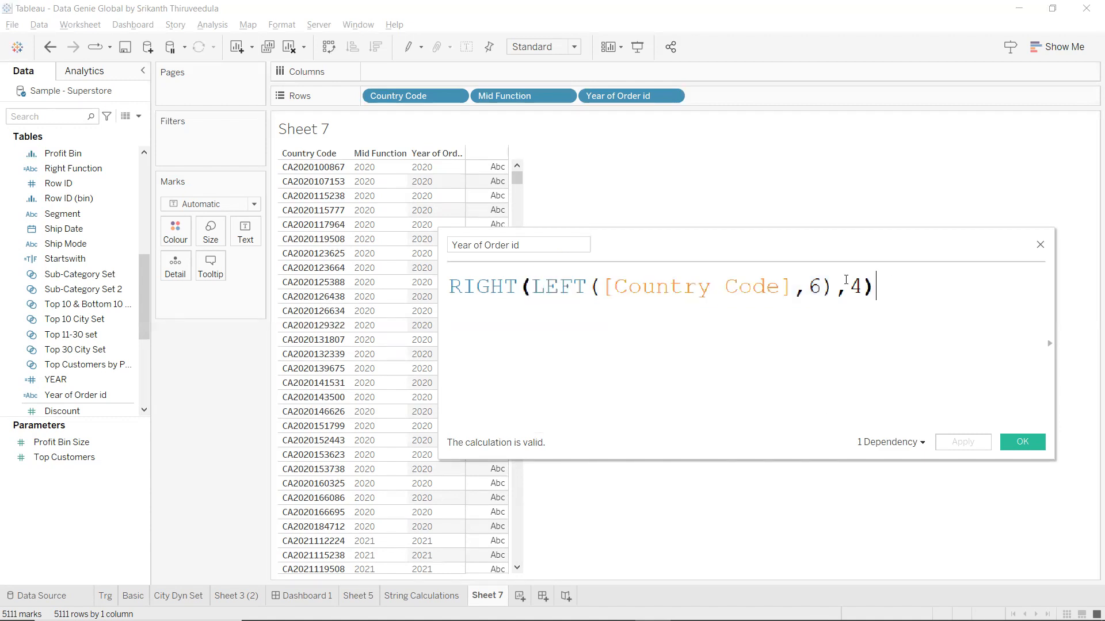
pyautogui.hotkey('ctrl', 'a')
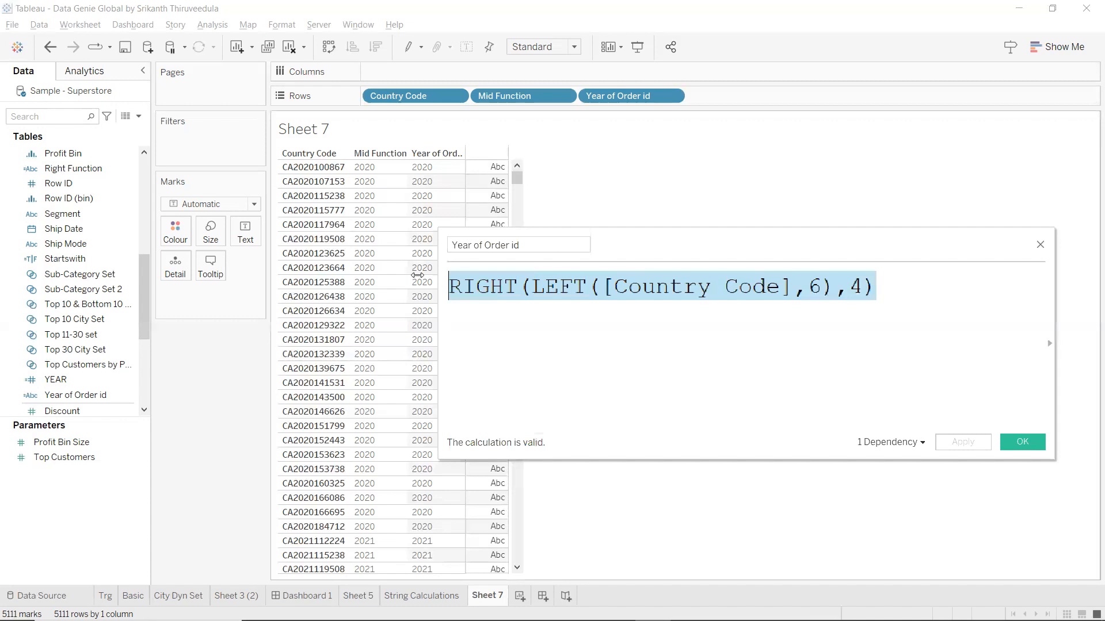
pyautogui.write('m')
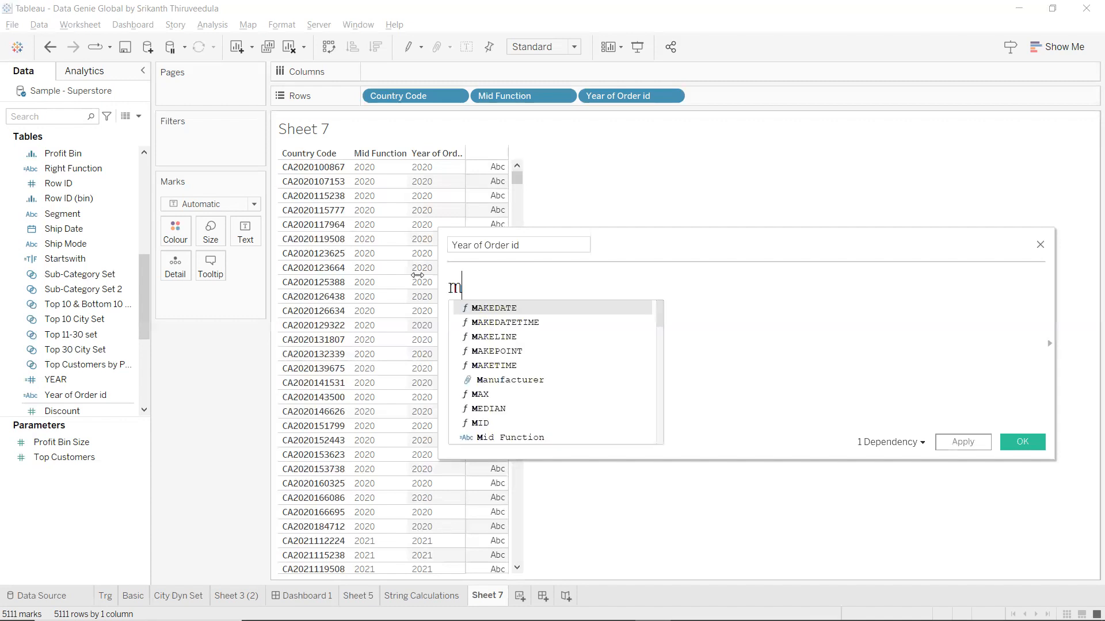
pyautogui.write('id')
pyautogui.press('Return')
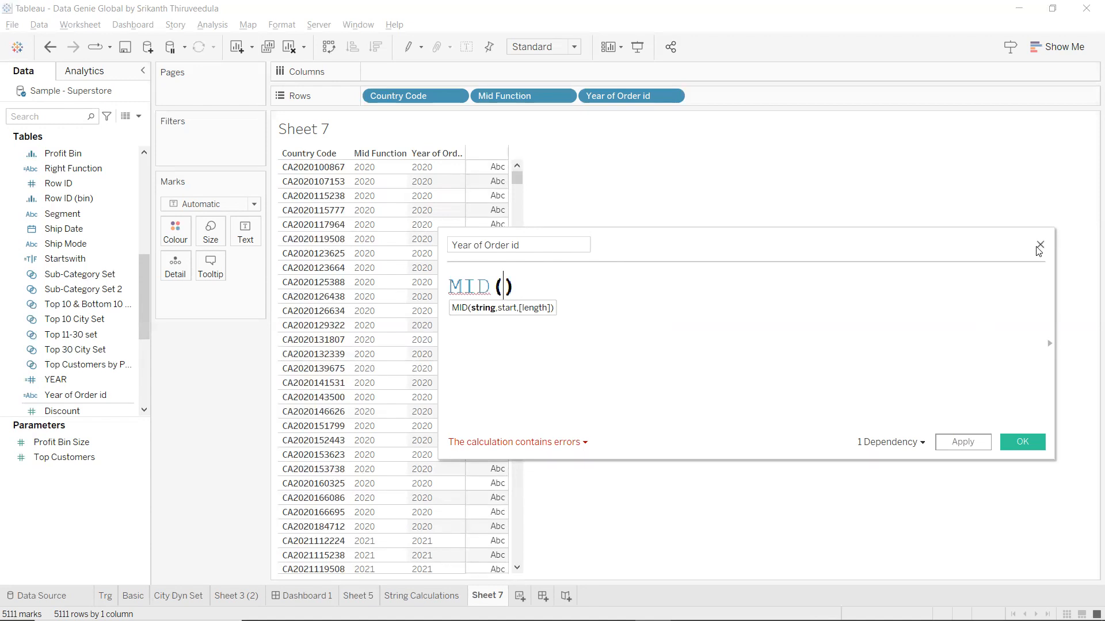
pyautogui.click(491, 306)
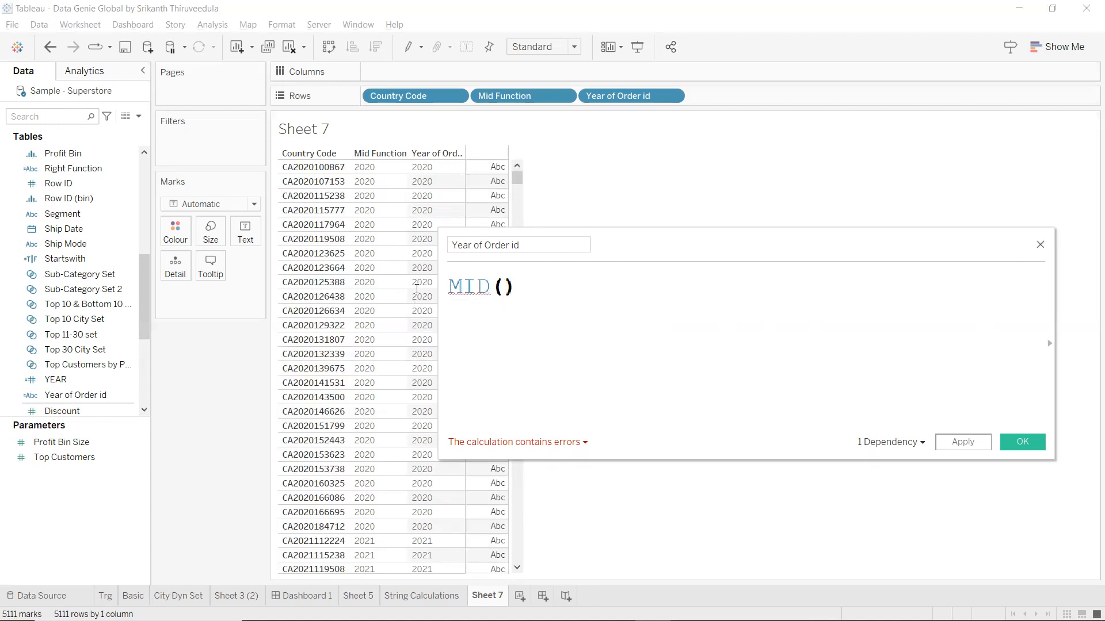
pyautogui.hotkey('ctrl', 'a')
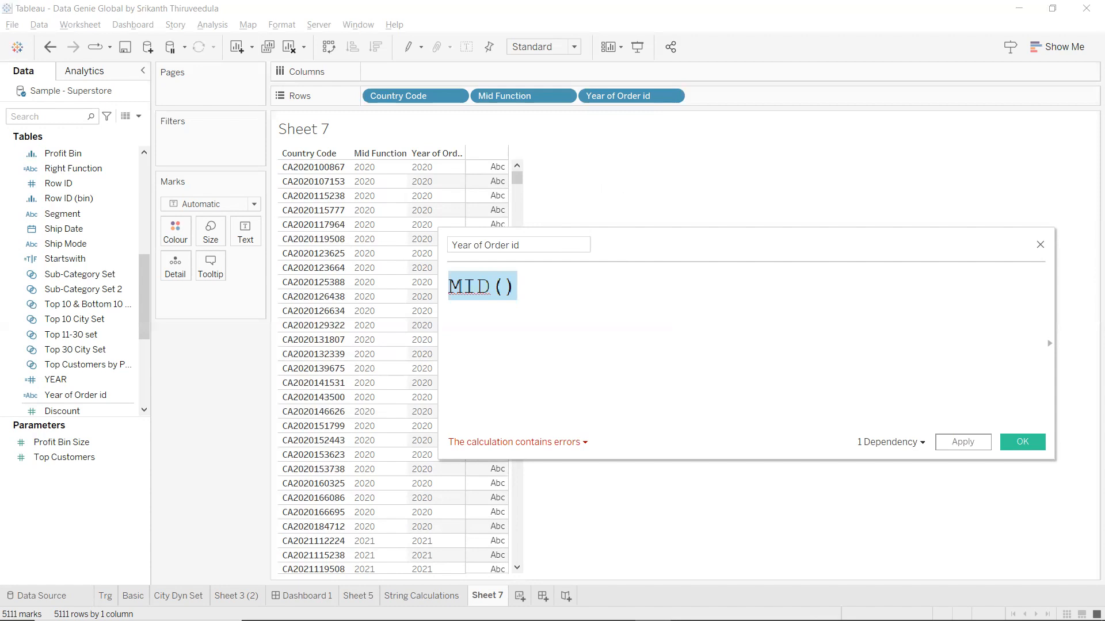
pyautogui.press('BackSpace')
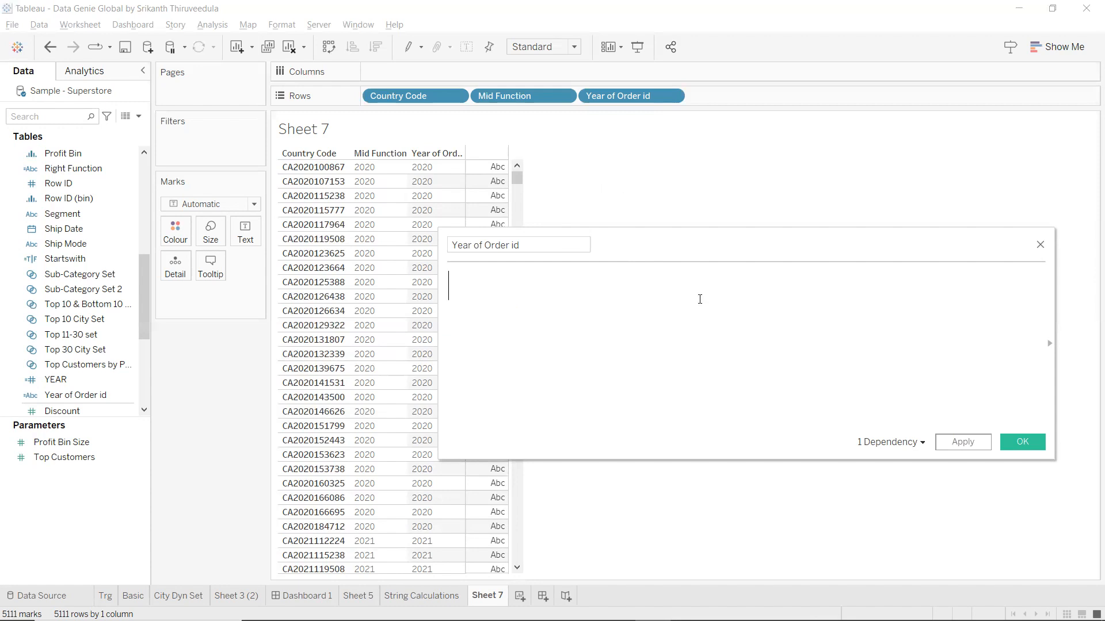
pyautogui.write('LOWE')
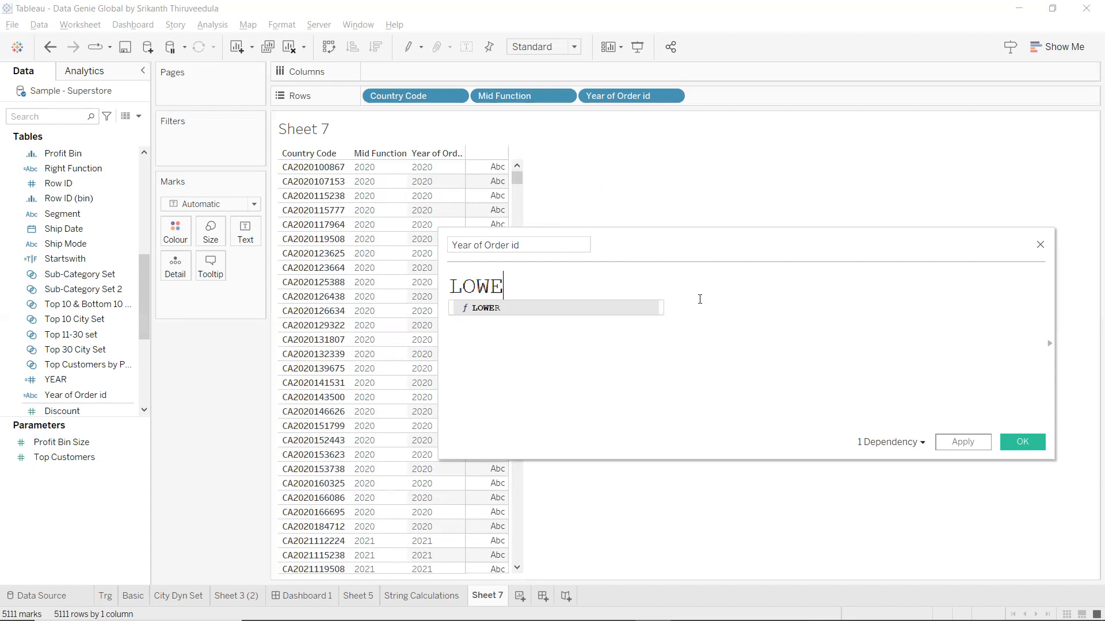
pyautogui.press('Return')
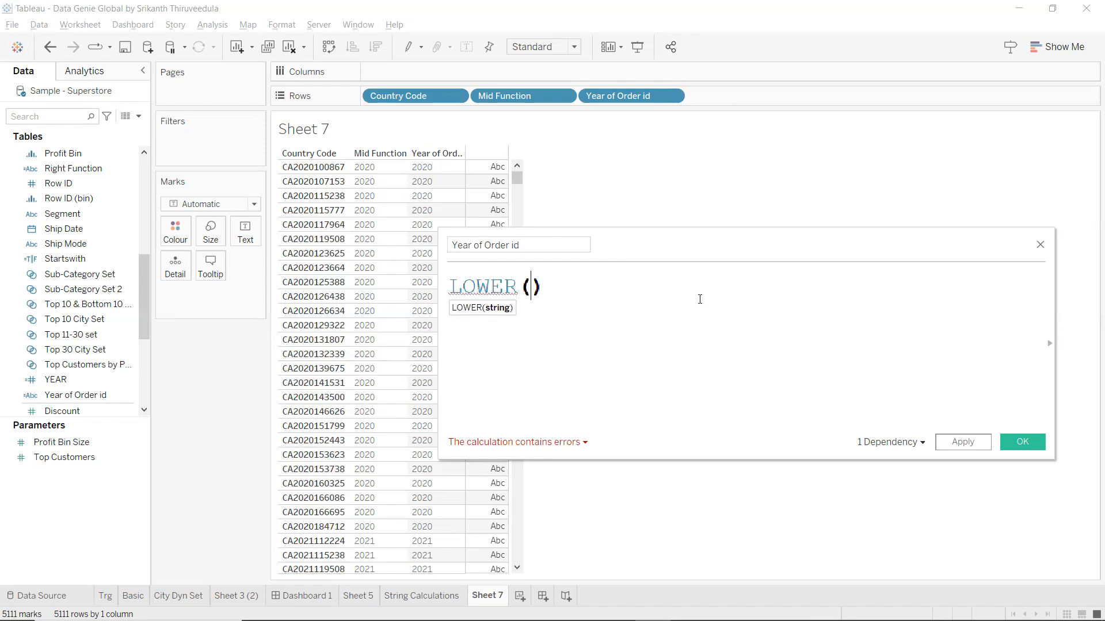
pyautogui.write('country')
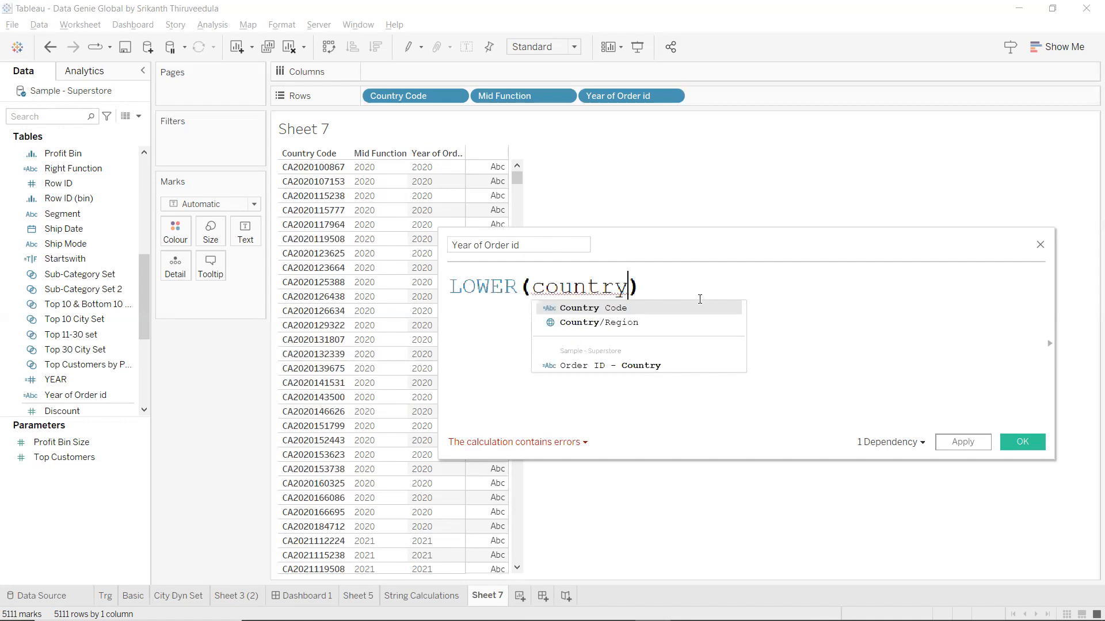
pyautogui.click(694, 309)
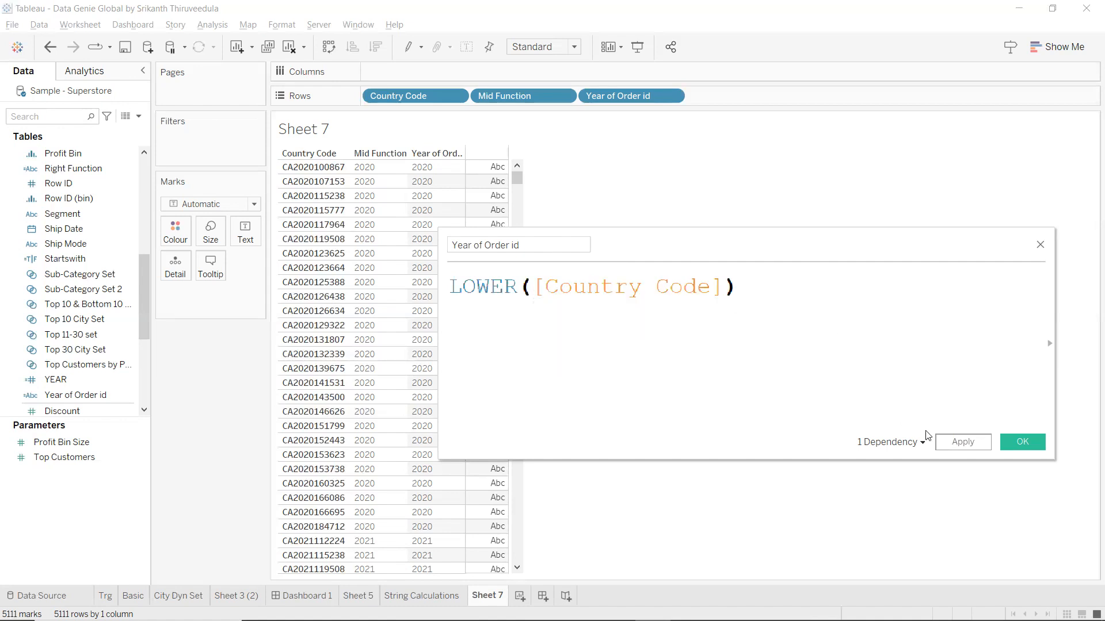
pyautogui.click(964, 447)
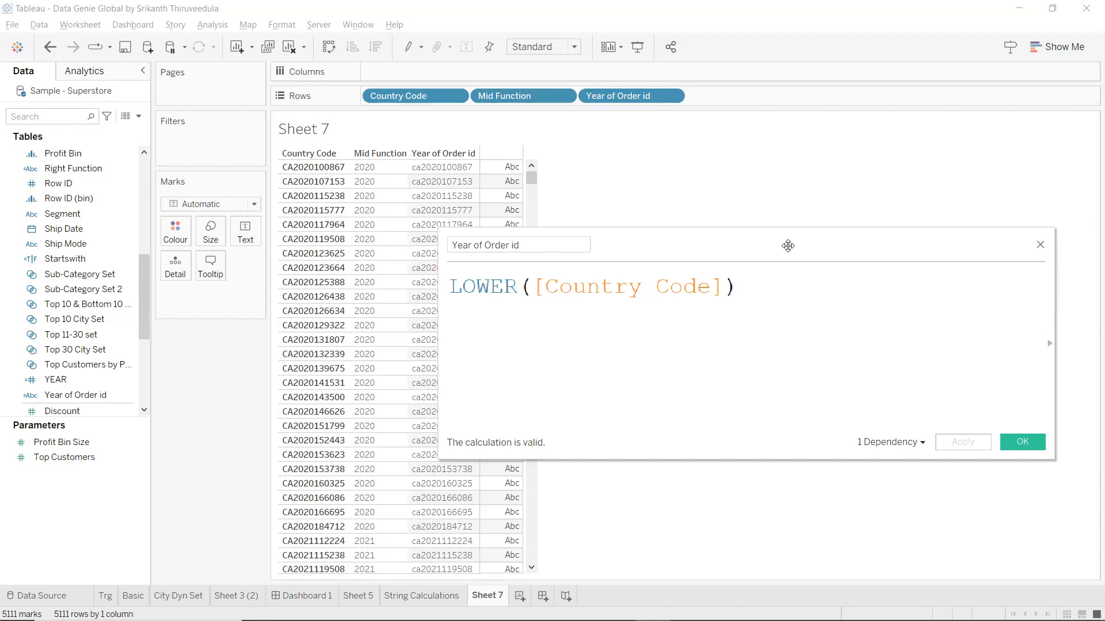
# Rename the calculation to Lower Order ID and apply.
pyautogui.moveTo(788, 247); pyautogui.dragTo(901, 245)
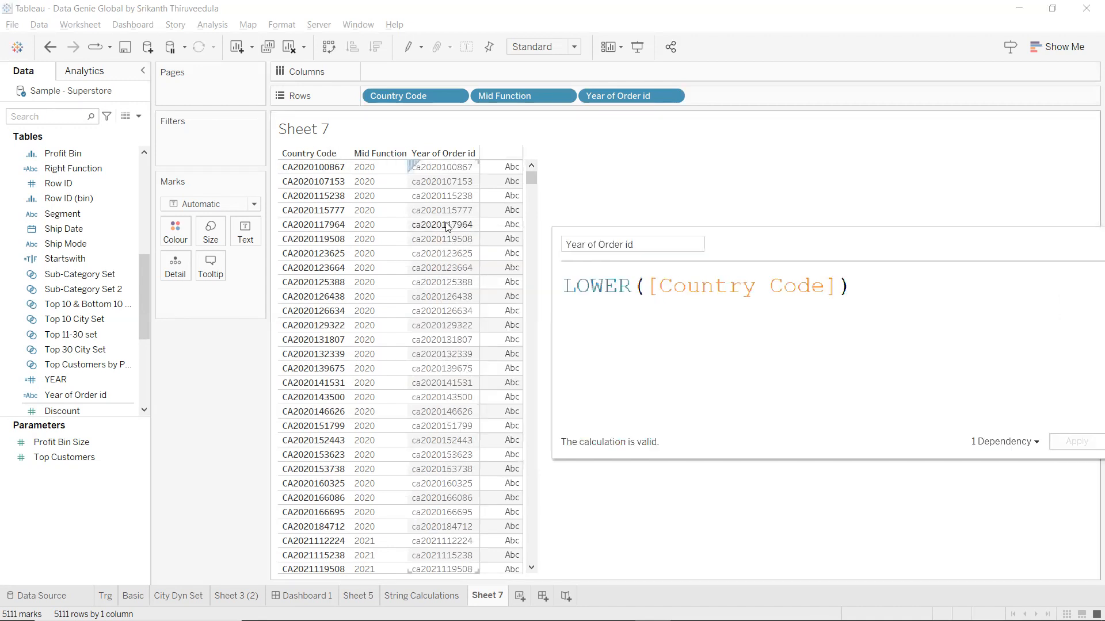
pyautogui.moveTo(632, 244); pyautogui.dragTo(543, 240)
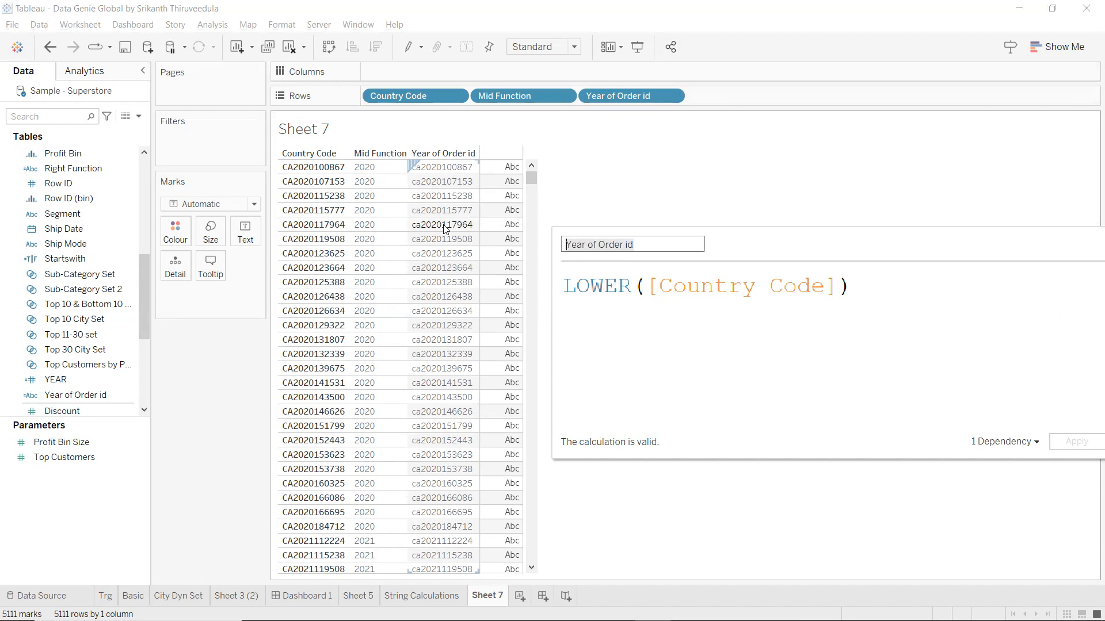
pyautogui.write('Lower Order ID')
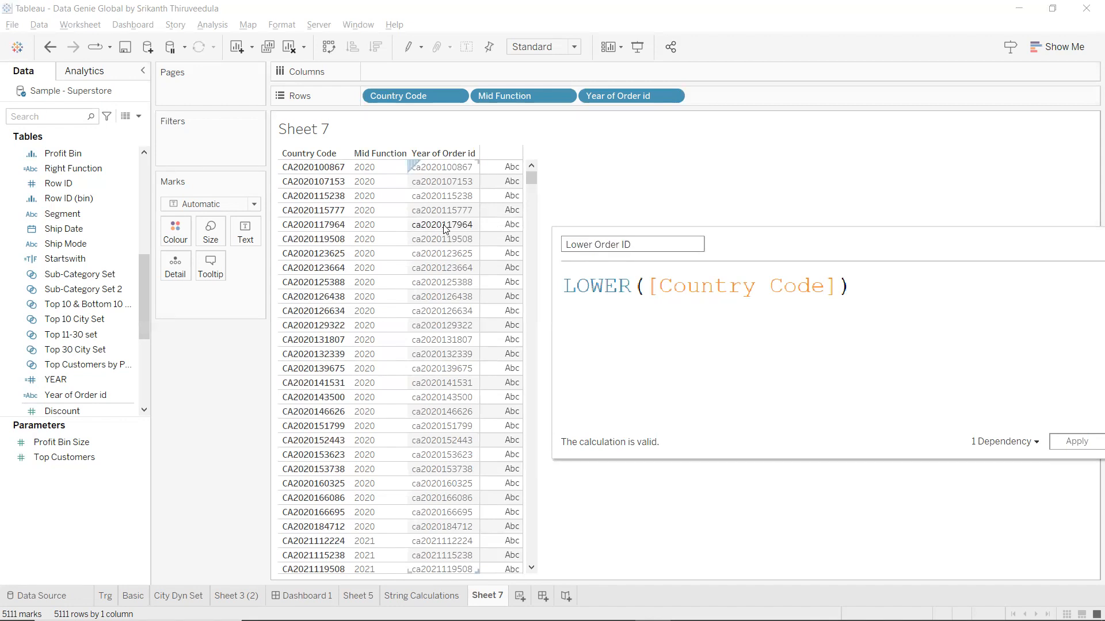
pyautogui.click(1076, 439)
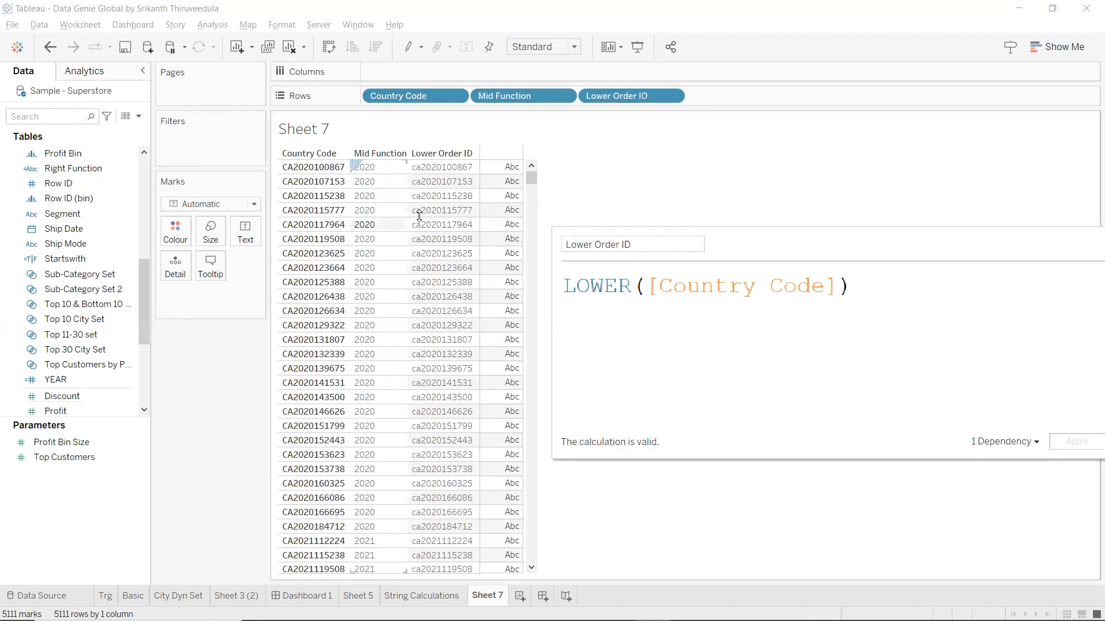
# Remove the Country Code and Mid Function pills from the Rows shelf.
pyautogui.moveTo(412, 156); pyautogui.dragTo(240, 395)
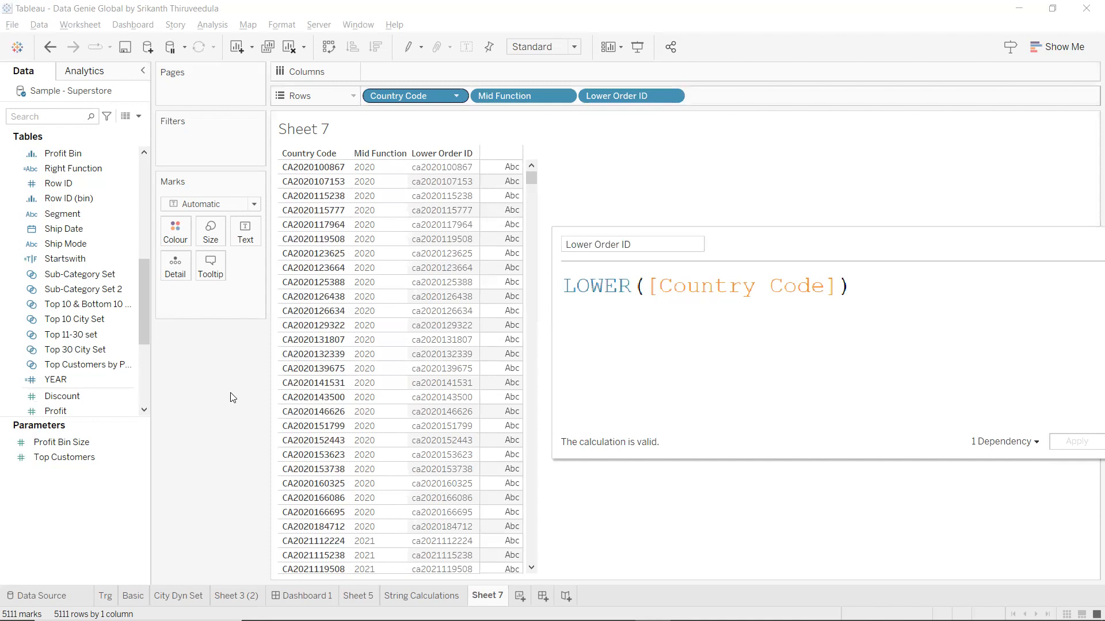
pyautogui.moveTo(405, 96); pyautogui.dragTo(165, 434)
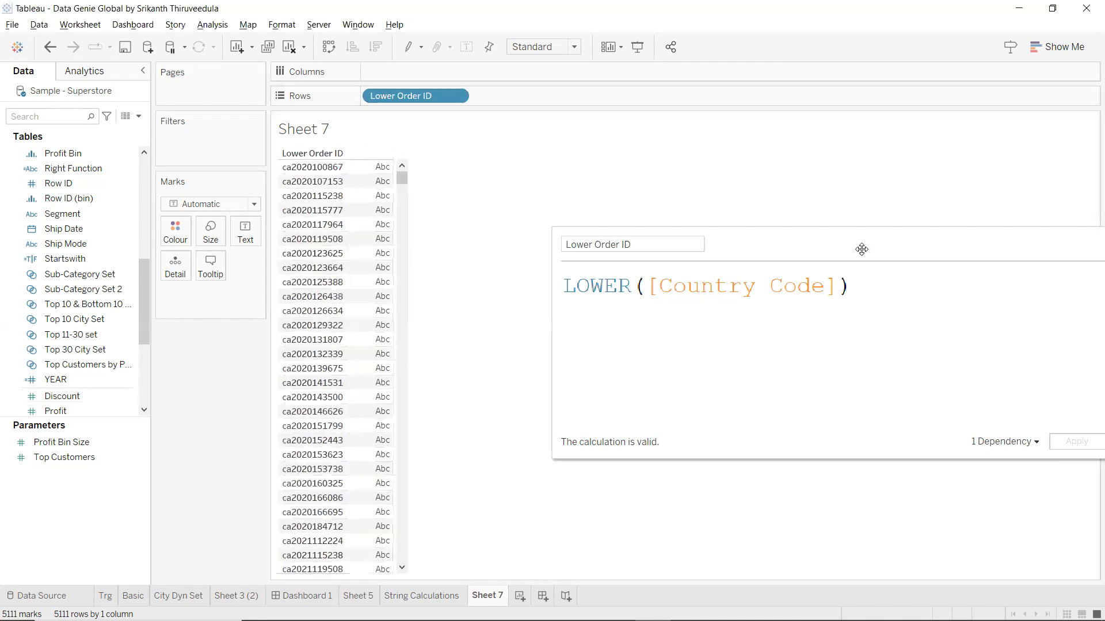
pyautogui.moveTo(861, 248); pyautogui.dragTo(770, 242)
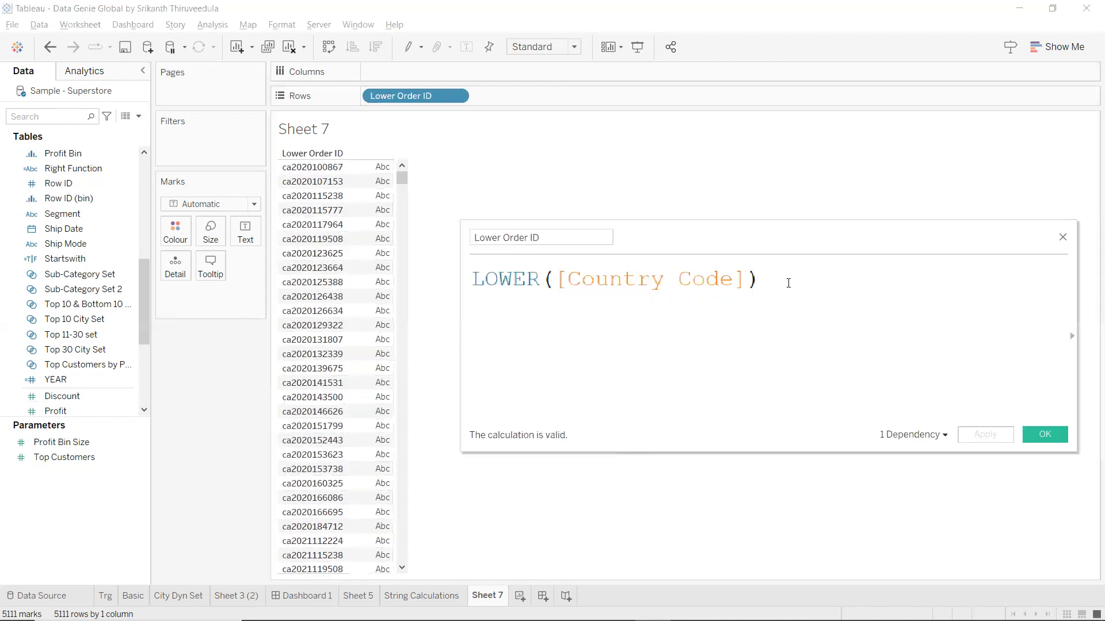
# Start a new calculated field with the formula UPPER([Lower Order ID]).
pyautogui.click(1055, 434)
pyautogui.click(139, 116)
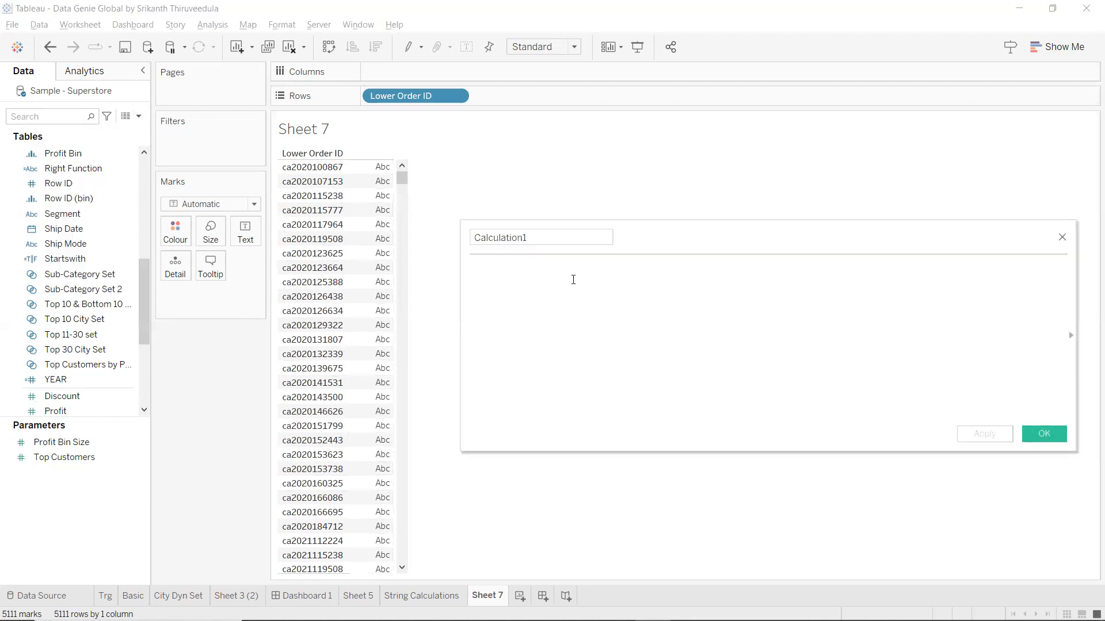
pyautogui.write('up')
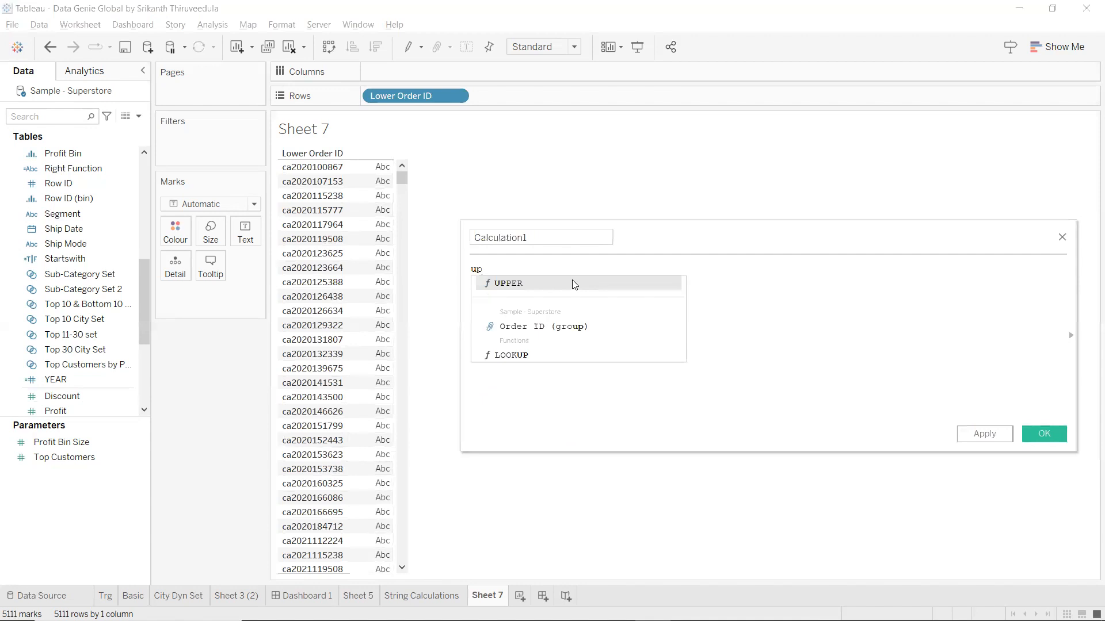
pyautogui.press('Return')
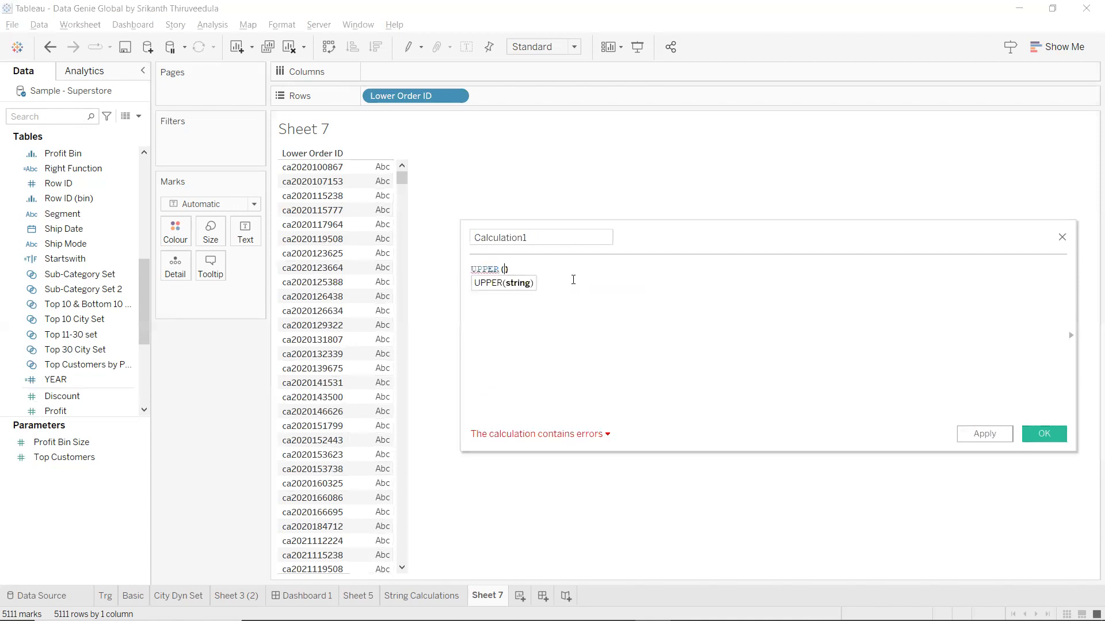
pyautogui.write('low')
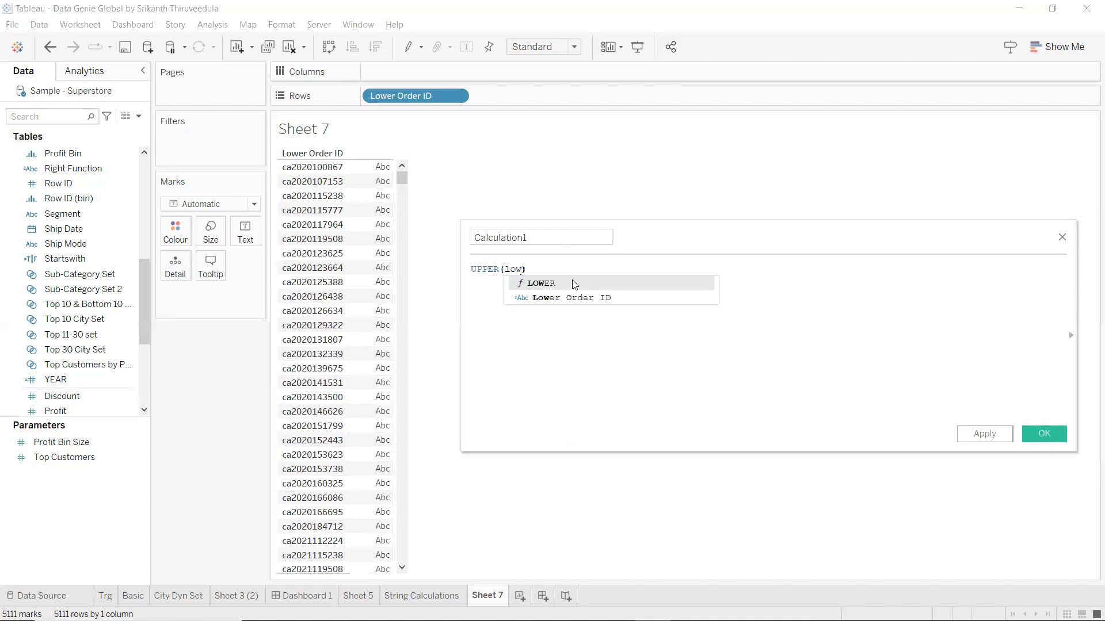
pyautogui.click(572, 297)
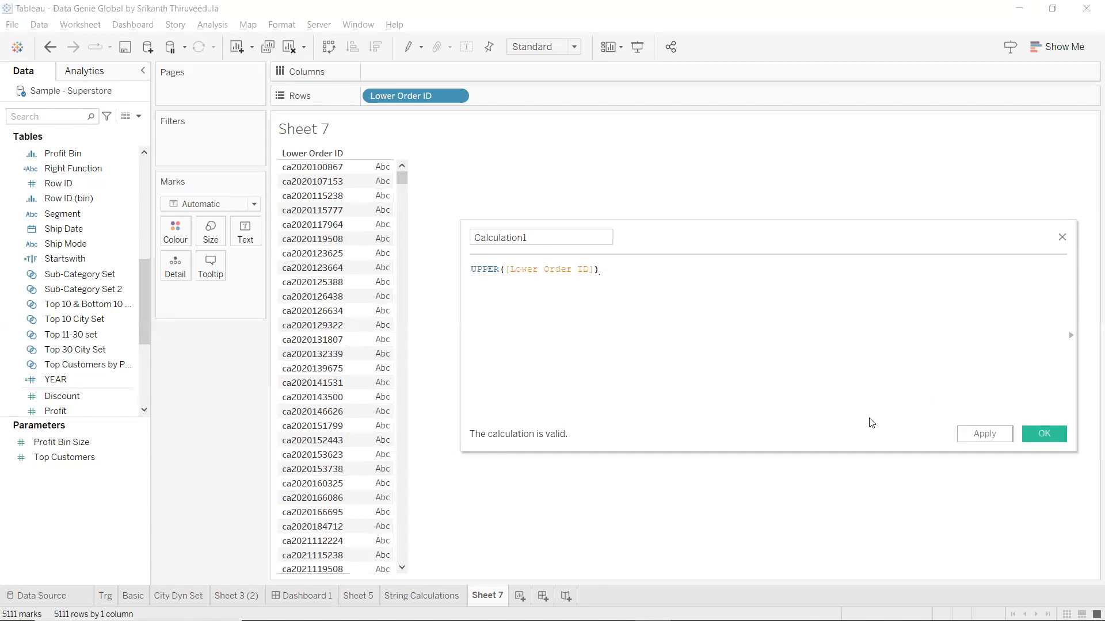
# Name the calculation Upper Case Order ID, apply it and close the editor.
pyautogui.click(561, 245)
pyautogui.moveTo(560, 245); pyautogui.dragTo(440, 245)
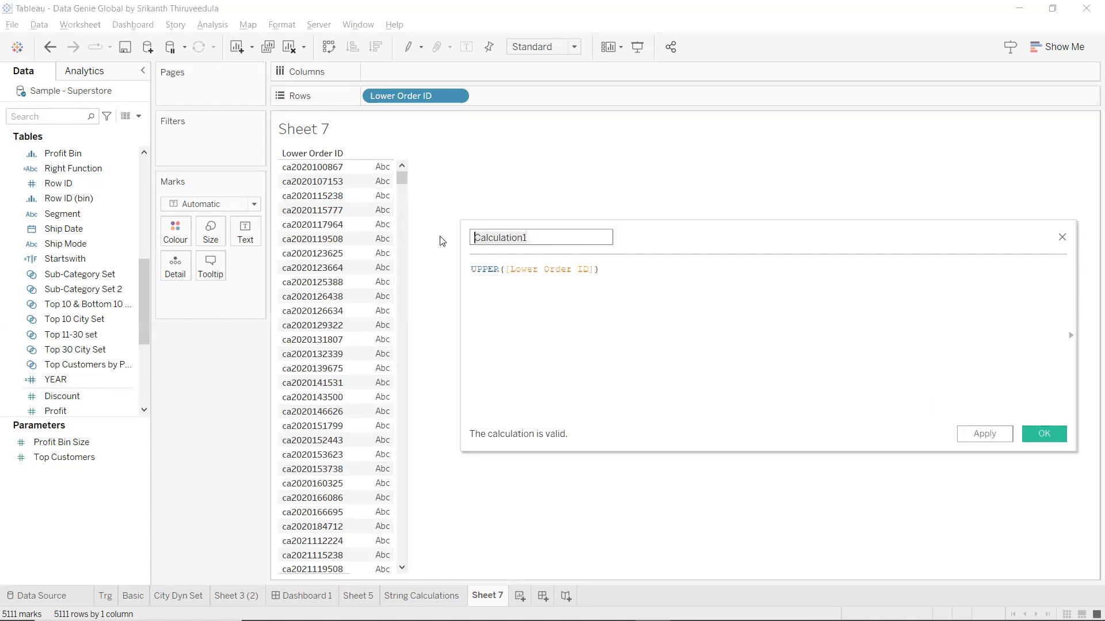
pyautogui.write('Upper C')
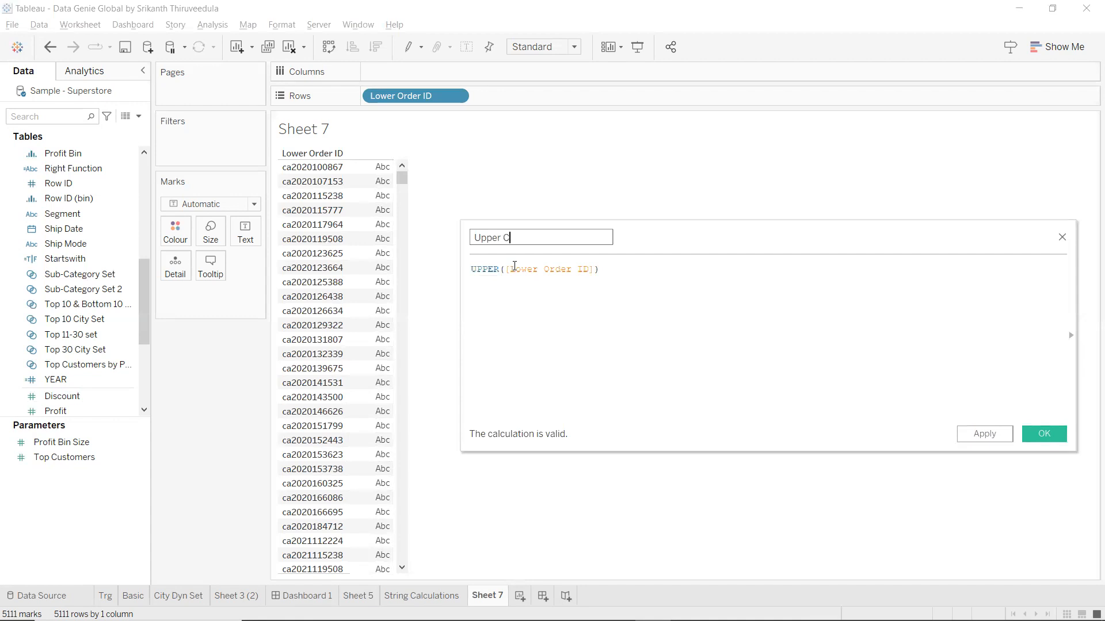
pyautogui.write('ase Order ID')
pyautogui.moveTo(606, 270); pyautogui.dragTo(443, 264)
pyautogui.scroll(2, 690, 281)
pyautogui.scroll(3, 691, 281)
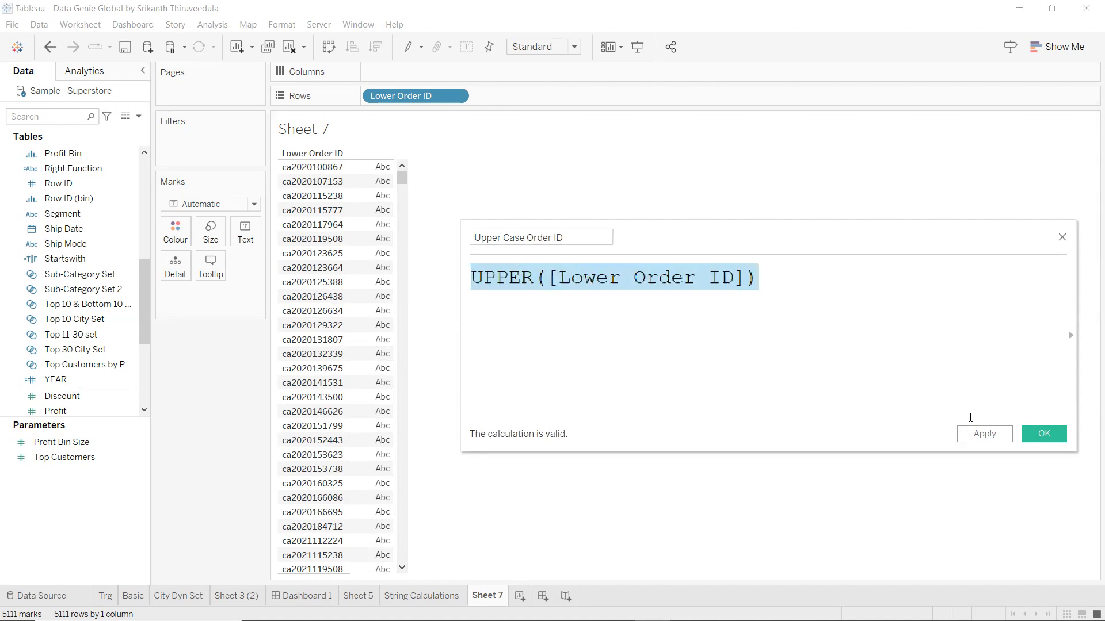
pyautogui.click(996, 441)
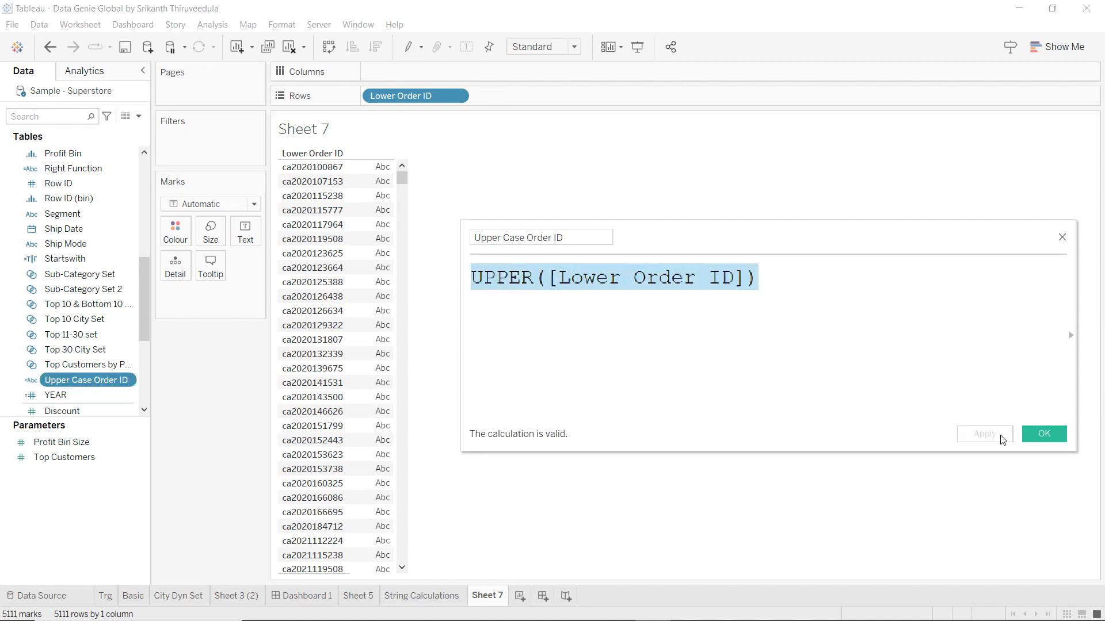
pyautogui.click(1042, 433)
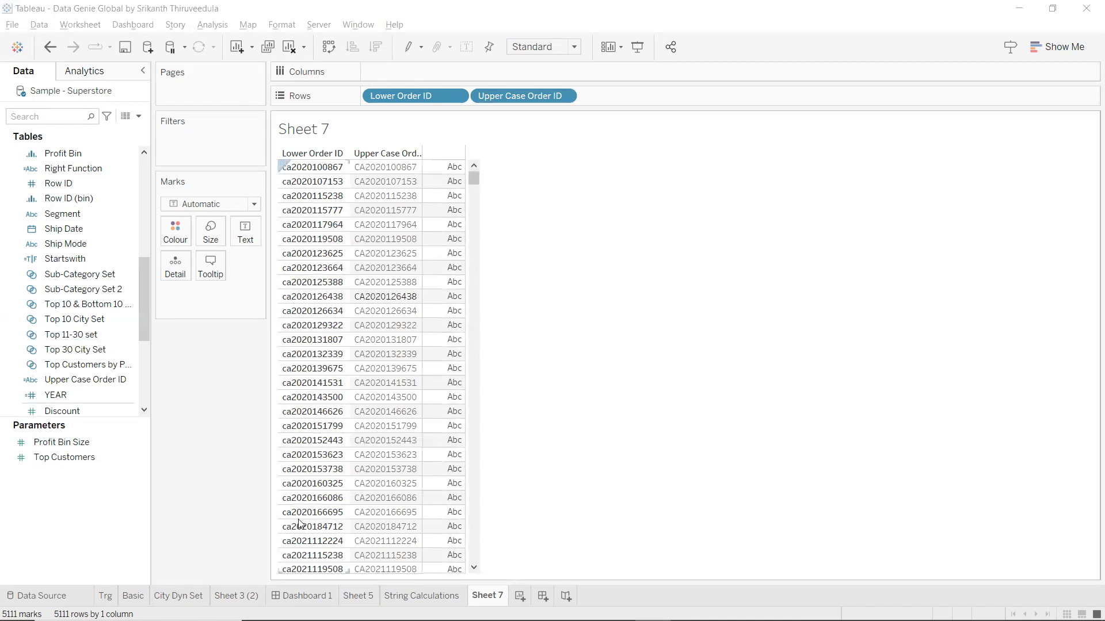
# Add a new blank worksheet, Sheet 8, and begin searching the data fields.
pyautogui.click(516, 596)
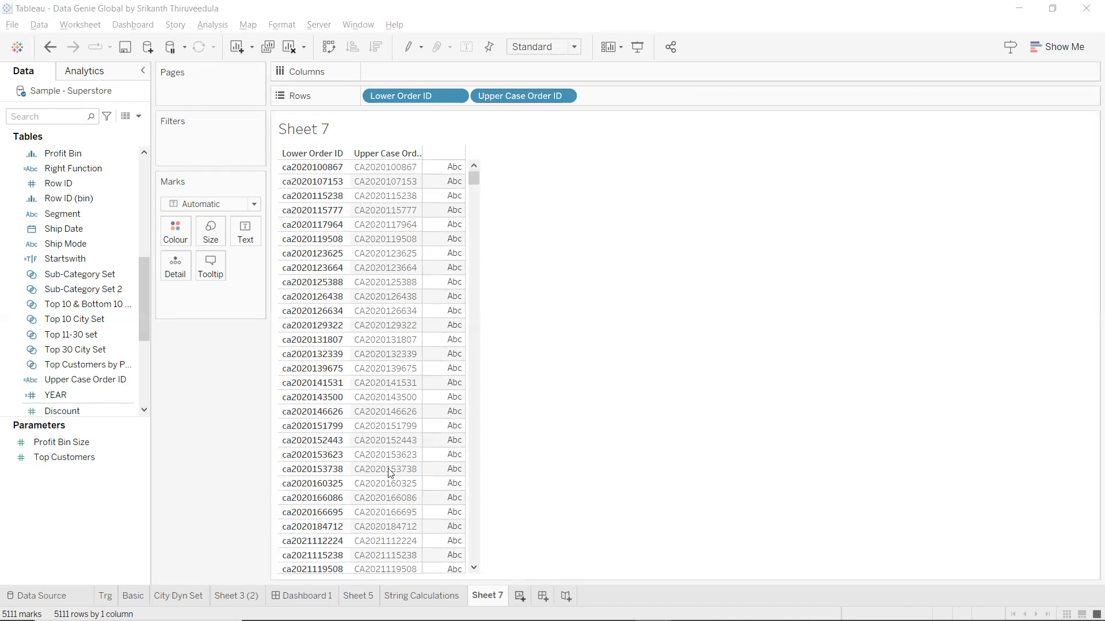
pyautogui.click(80, 114)
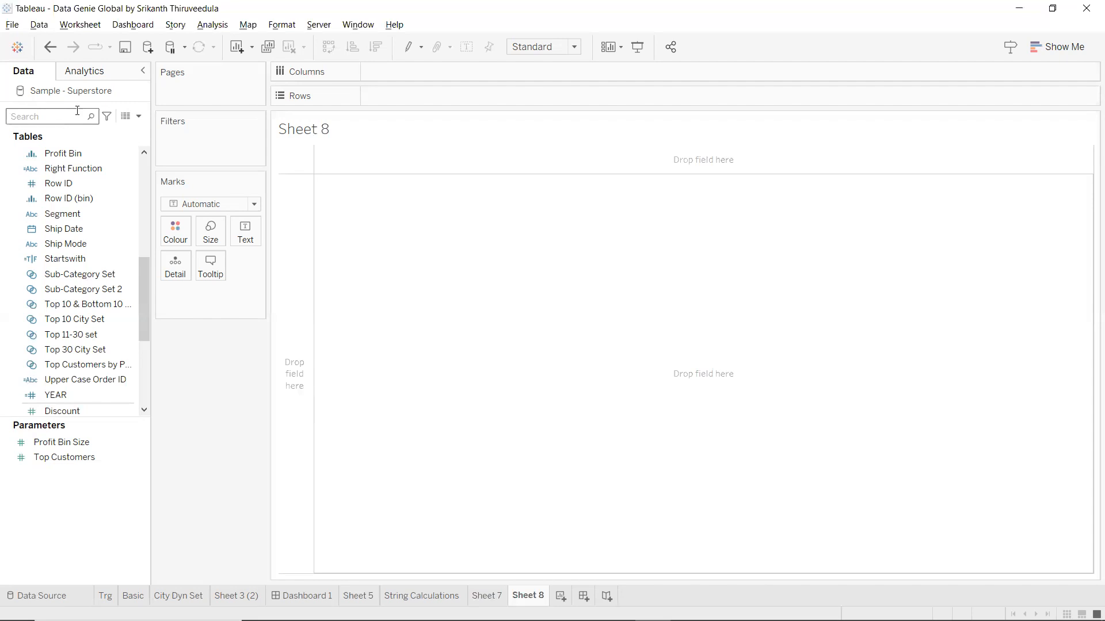
# Put Customer Name on Rows to list all 800 customers, then start a new calculation.
pyautogui.write('cu')
pyautogui.click(112, 183)
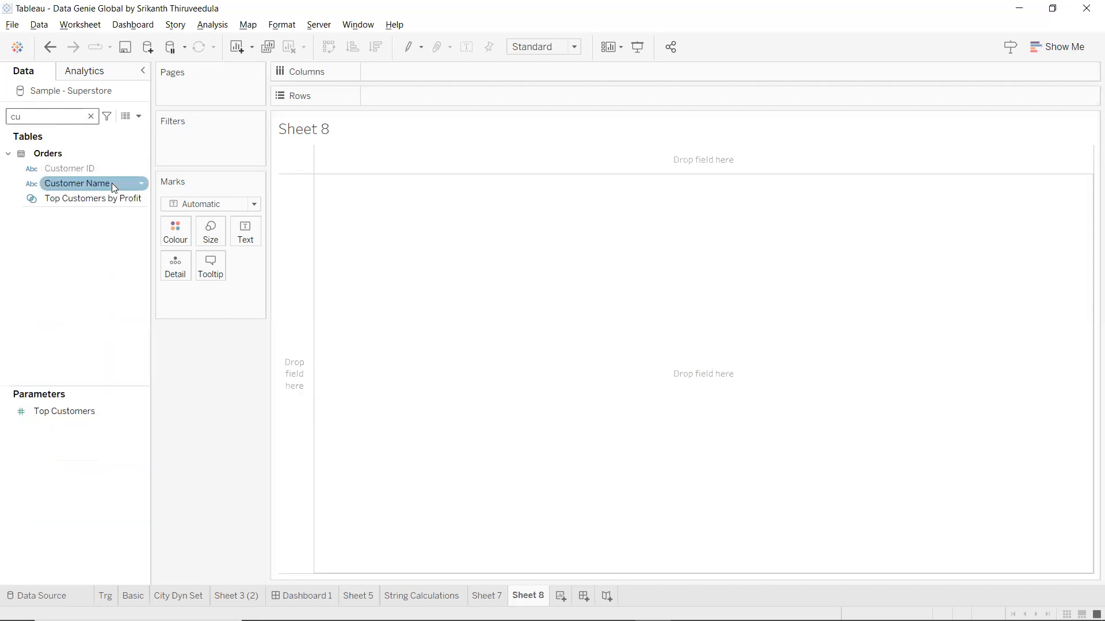
pyautogui.moveTo(435, 101); pyautogui.dragTo(436, 102)
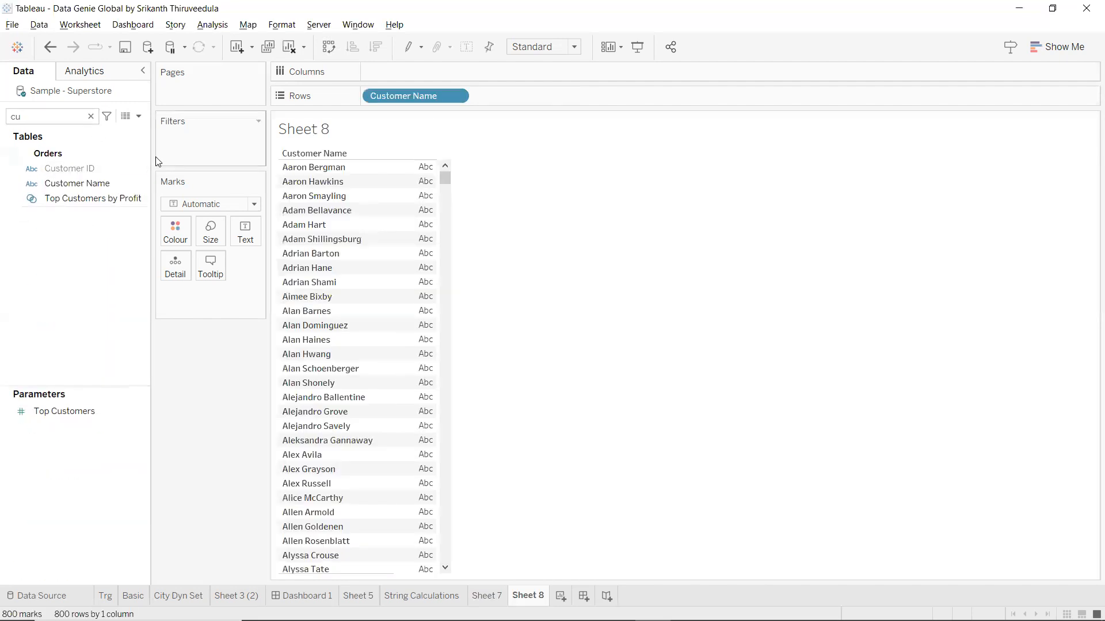
pyautogui.click(139, 115)
pyautogui.click(134, 132)
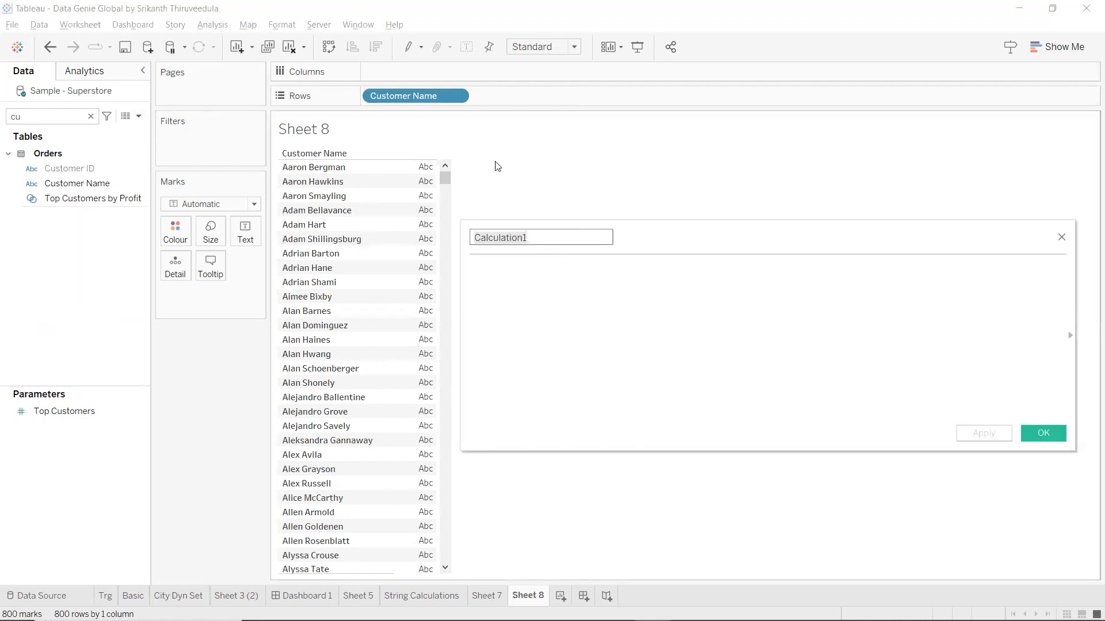
# Define Lower Customer Name as LOWER([Customer Name]), apply it and save.
pyautogui.press('BackSpace')
pyautogui.write('Low')
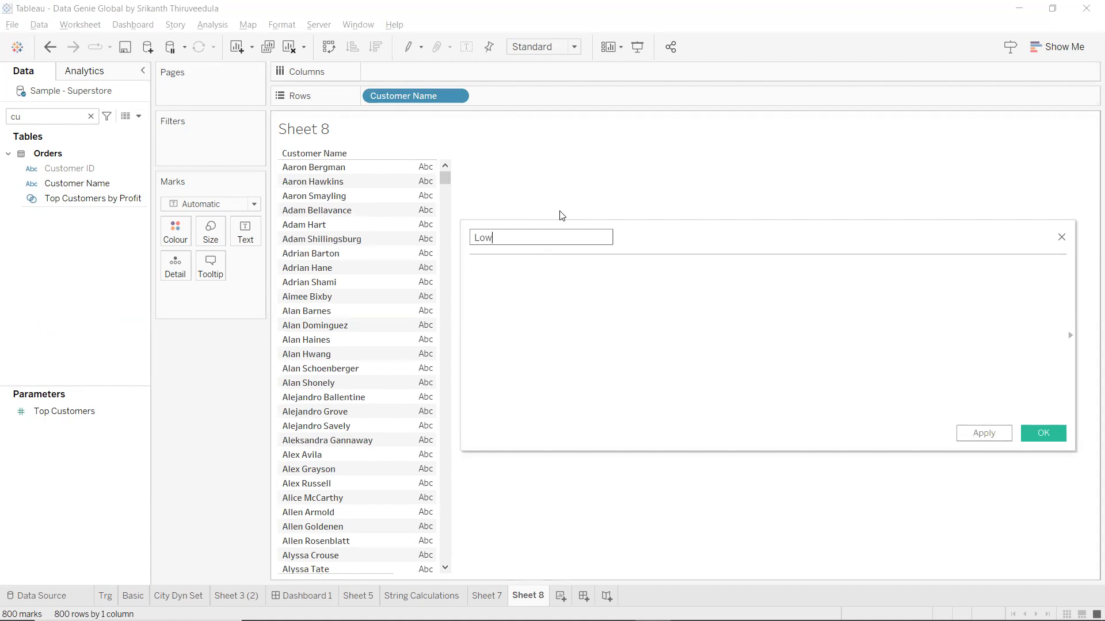
pyautogui.write('er Customer Name')
pyautogui.press('Tab')
pyautogui.write('lo')
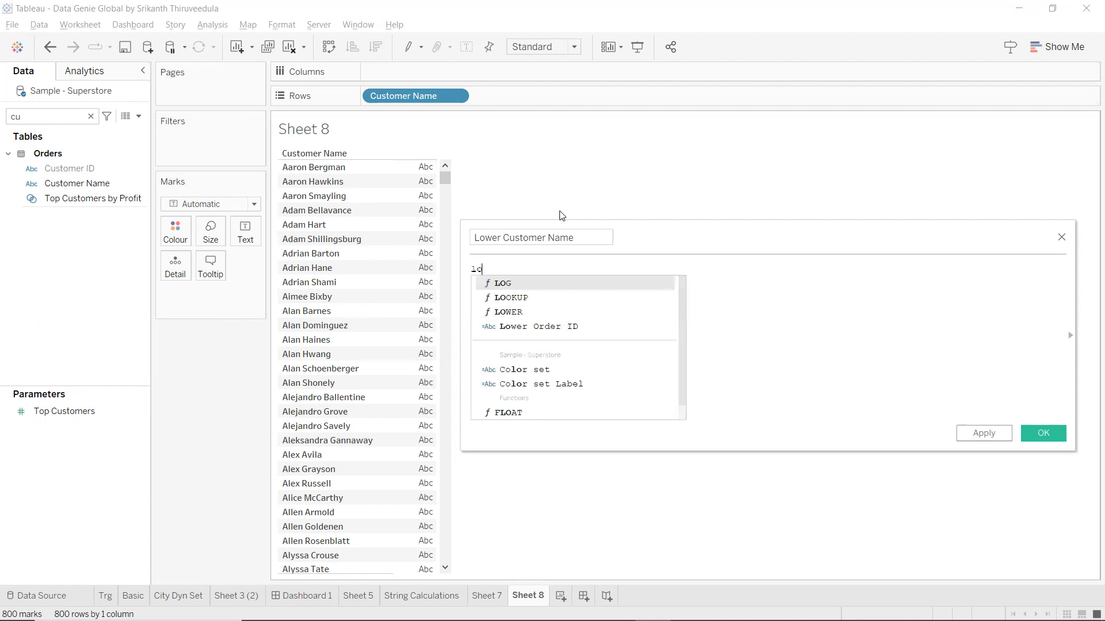
pyautogui.write('w')
pyautogui.press('Return')
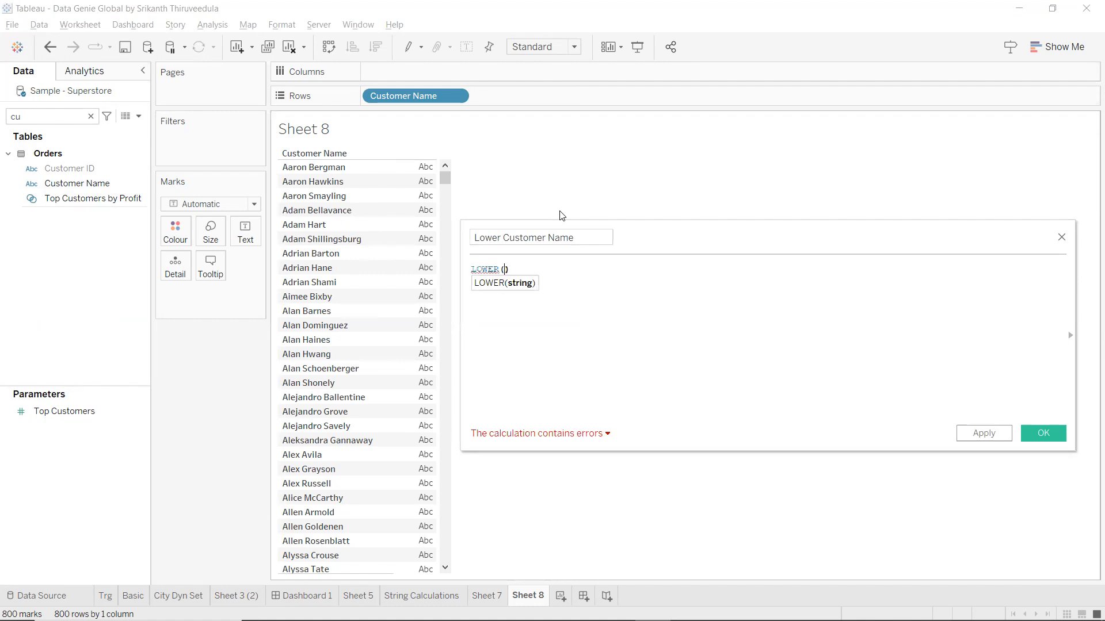
pyautogui.write('c')
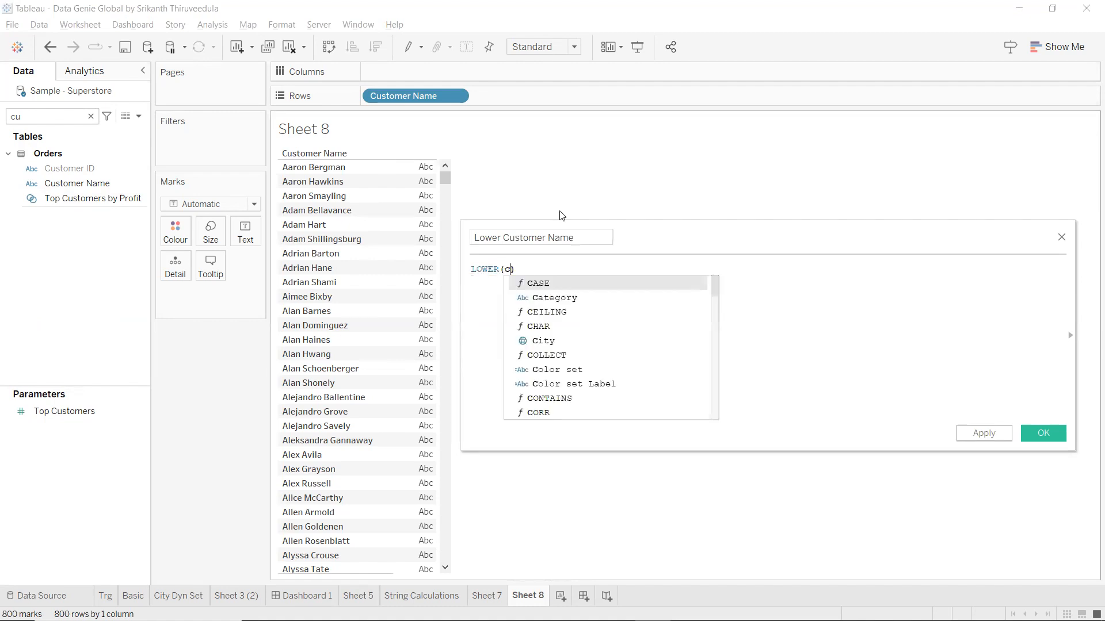
pyautogui.write('u')
pyautogui.press('Return')
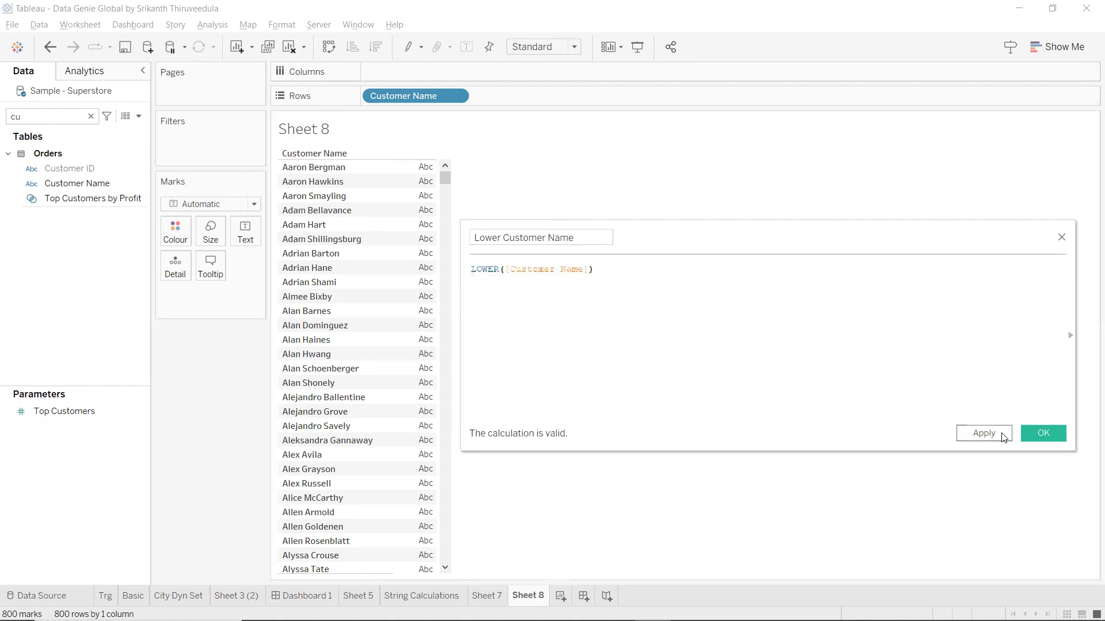
pyautogui.click(1004, 438)
pyautogui.click(1042, 433)
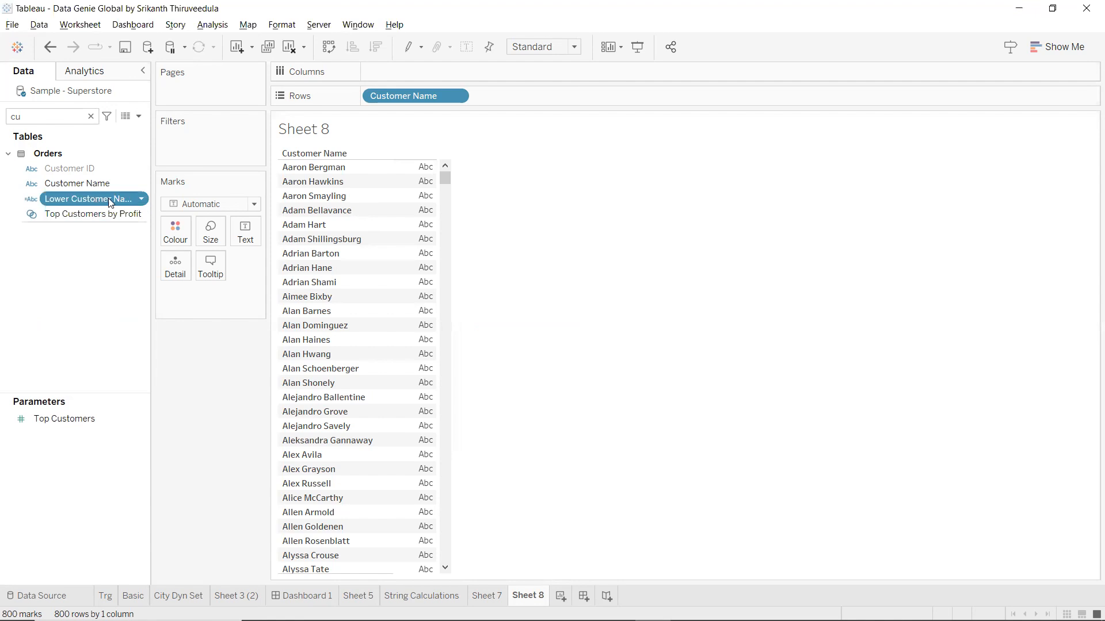
# Replace Customer Name on Rows with Lower Customer Name, showing names like aaron bergman.
pyautogui.moveTo(110, 203); pyautogui.dragTo(554, 99)
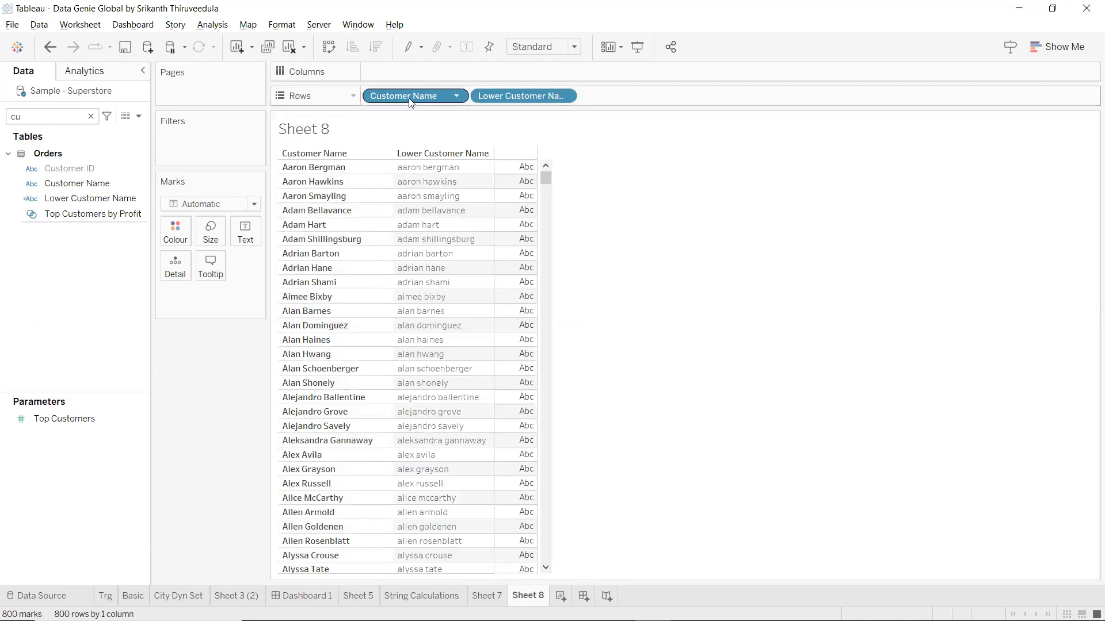
pyautogui.moveTo(433, 261); pyautogui.dragTo(384, 258)
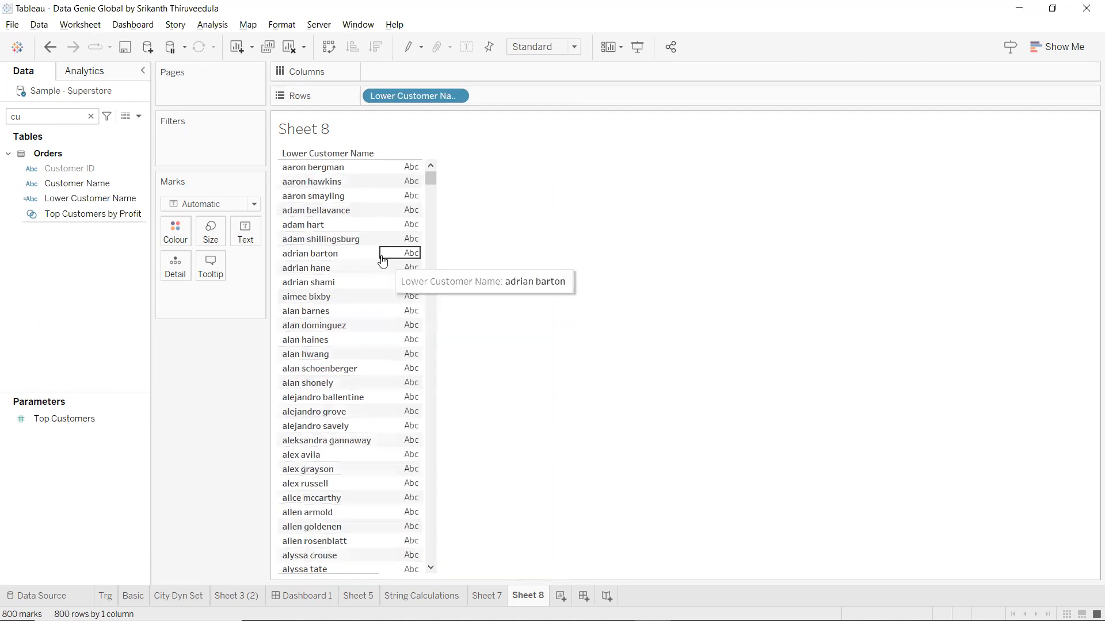
pyautogui.click(138, 116)
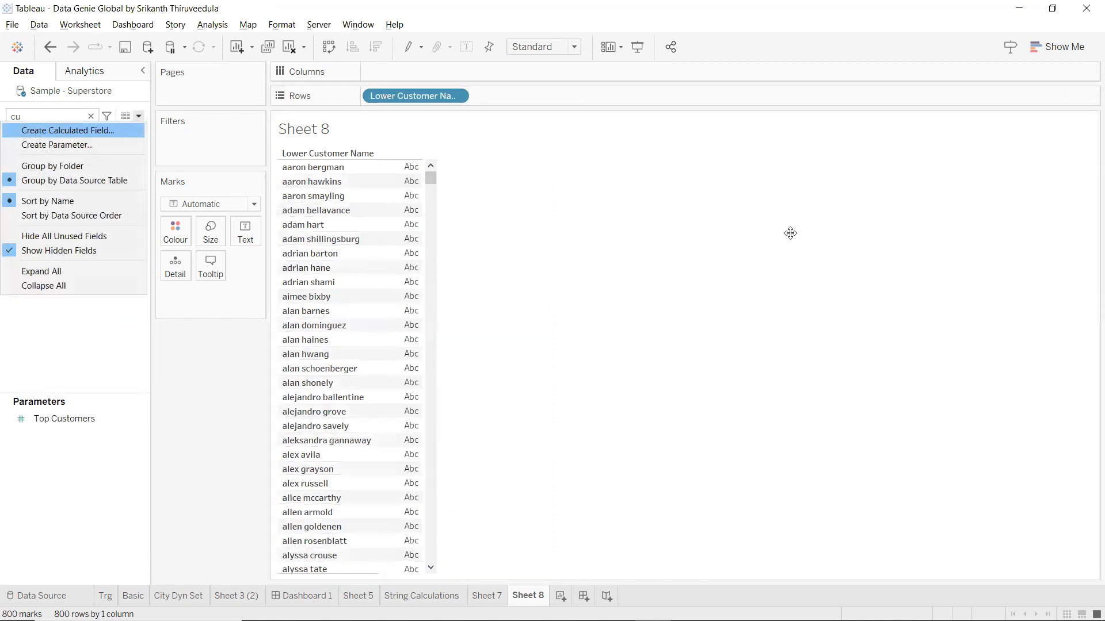
# Open an empty Calculation1 editor and browse the function reference categories before hiding them.
pyautogui.press('Return')
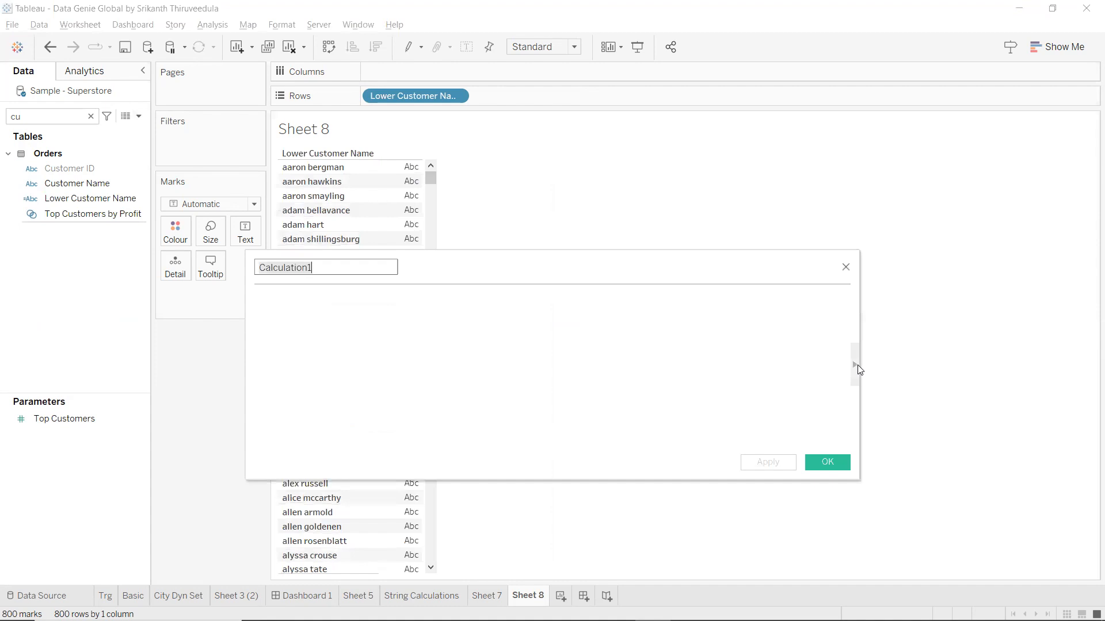
pyautogui.click(855, 365)
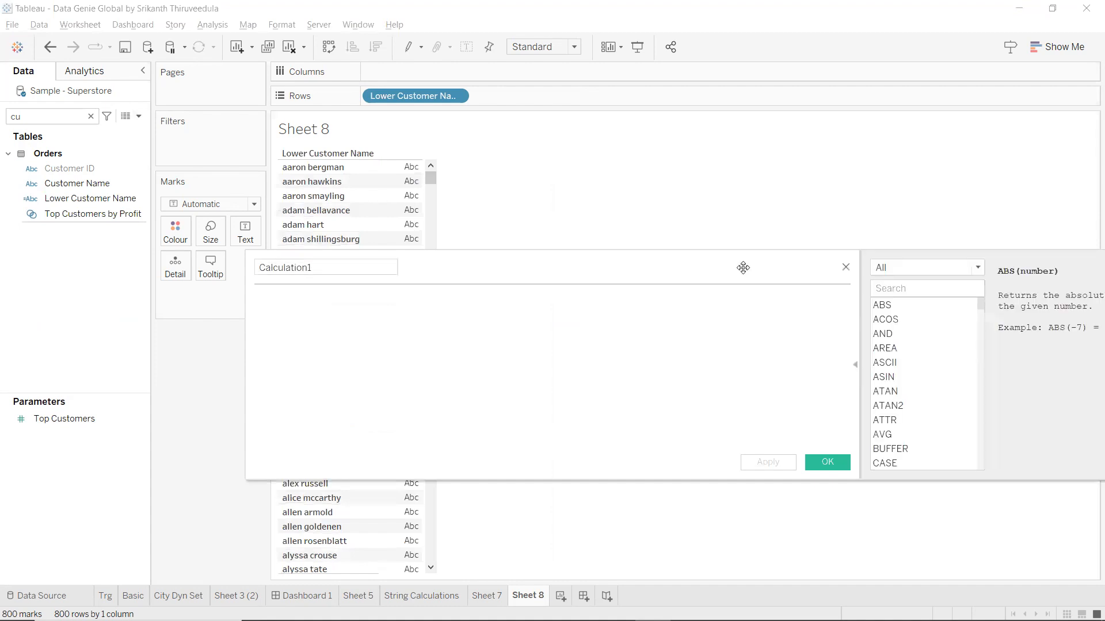
pyautogui.moveTo(737, 268); pyautogui.dragTo(552, 284)
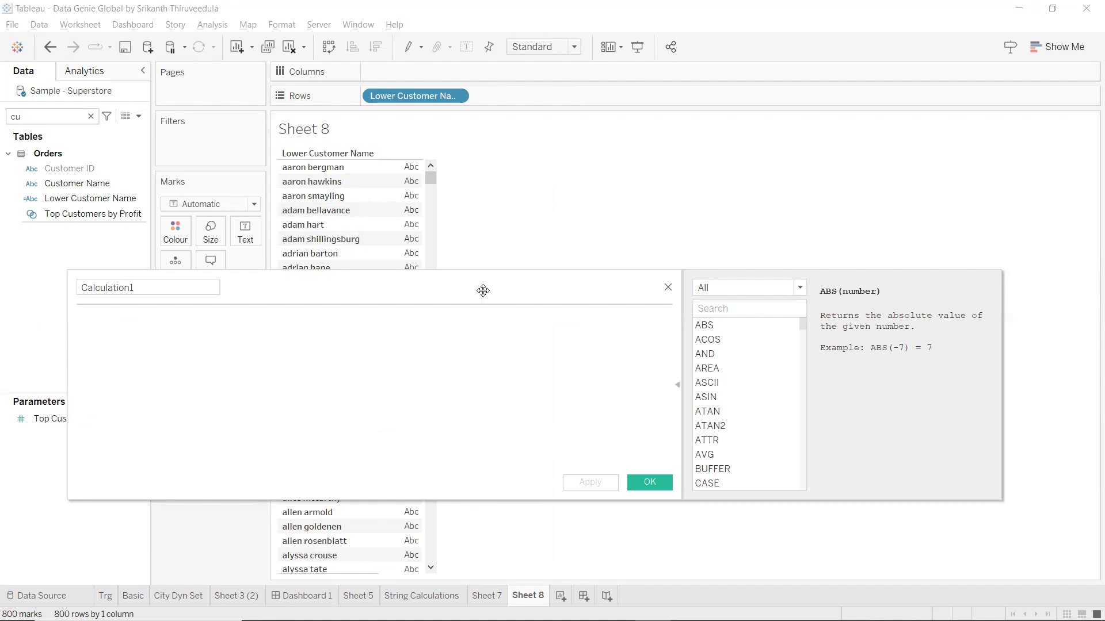
pyautogui.click(767, 294)
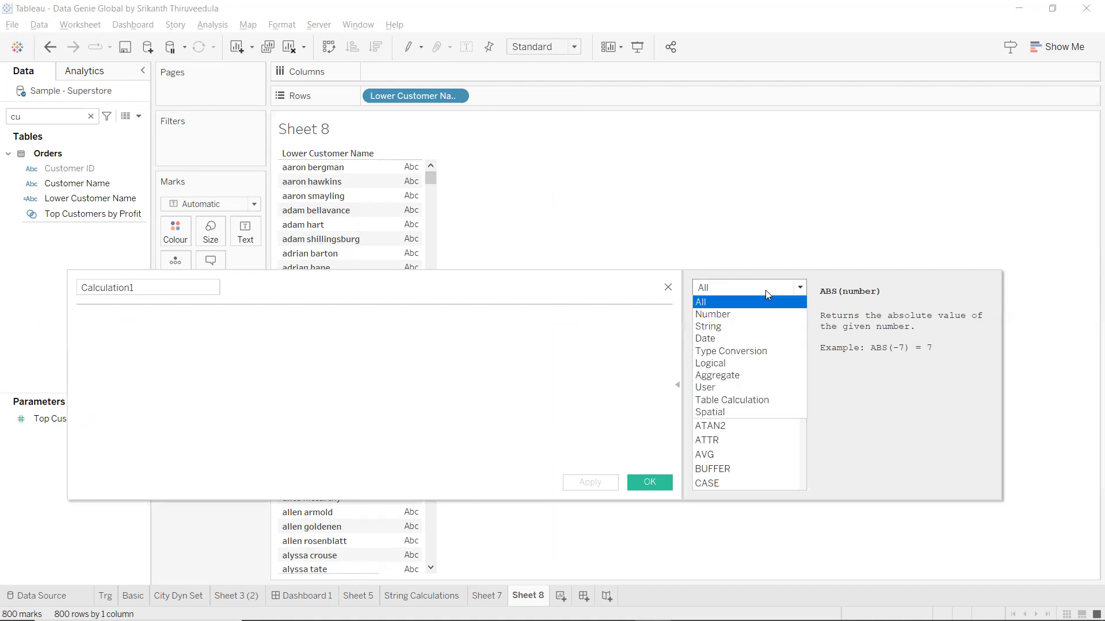
pyautogui.click(676, 386)
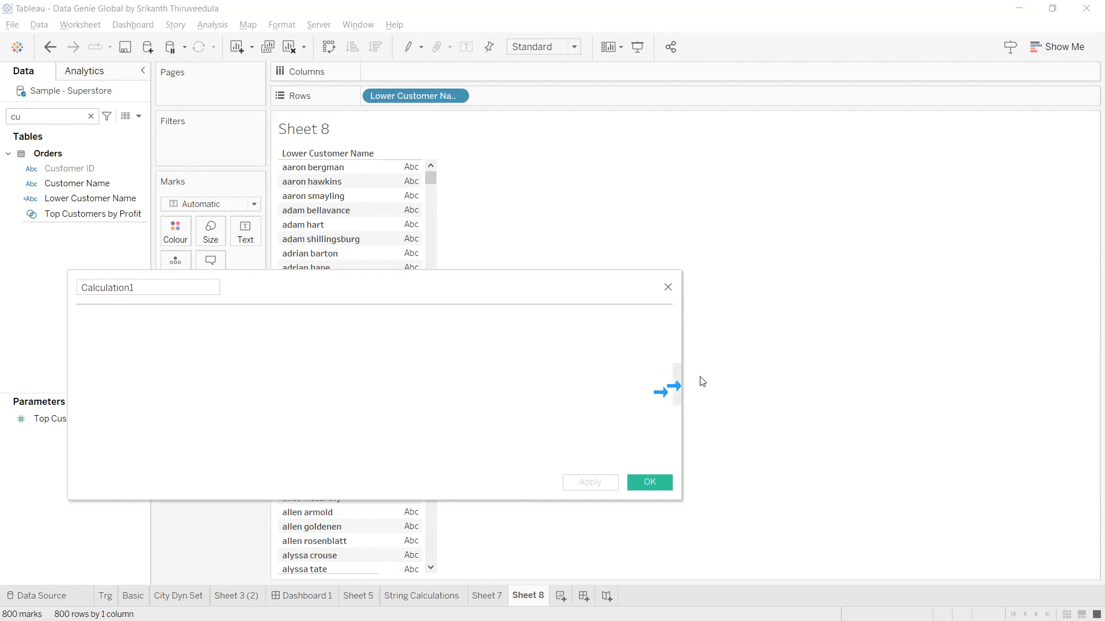
pyautogui.click(677, 384)
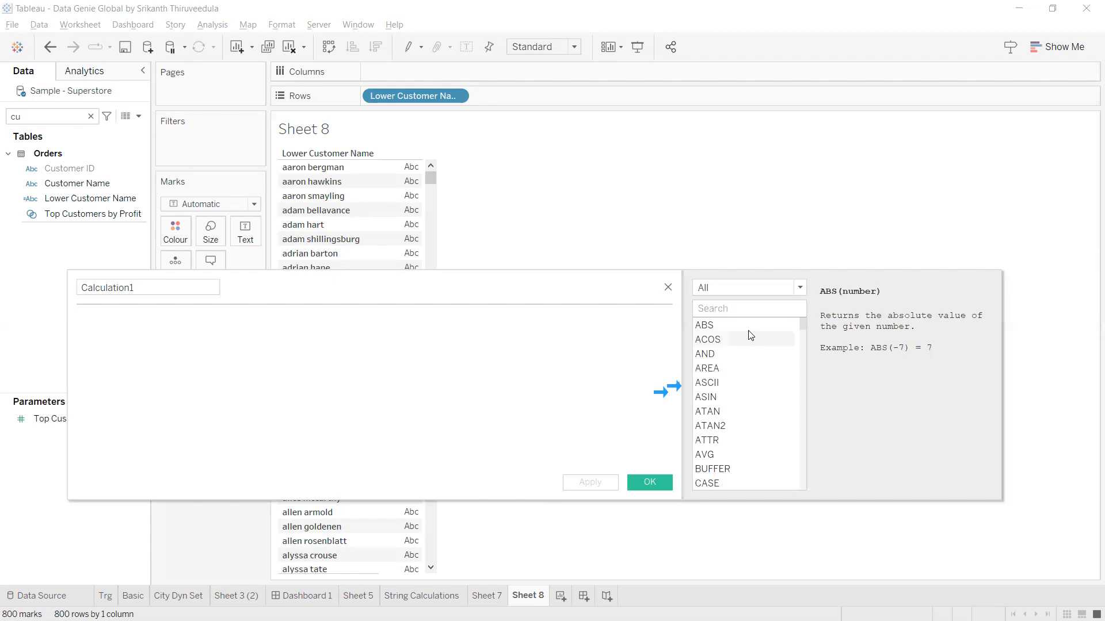
pyautogui.click(800, 287)
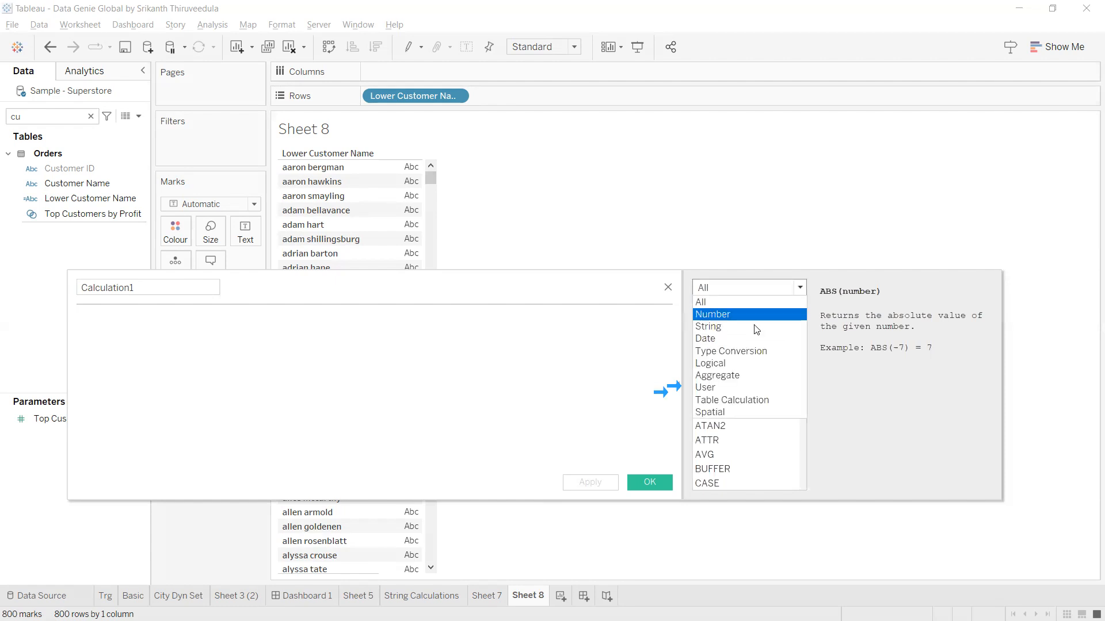
pyautogui.click(756, 327)
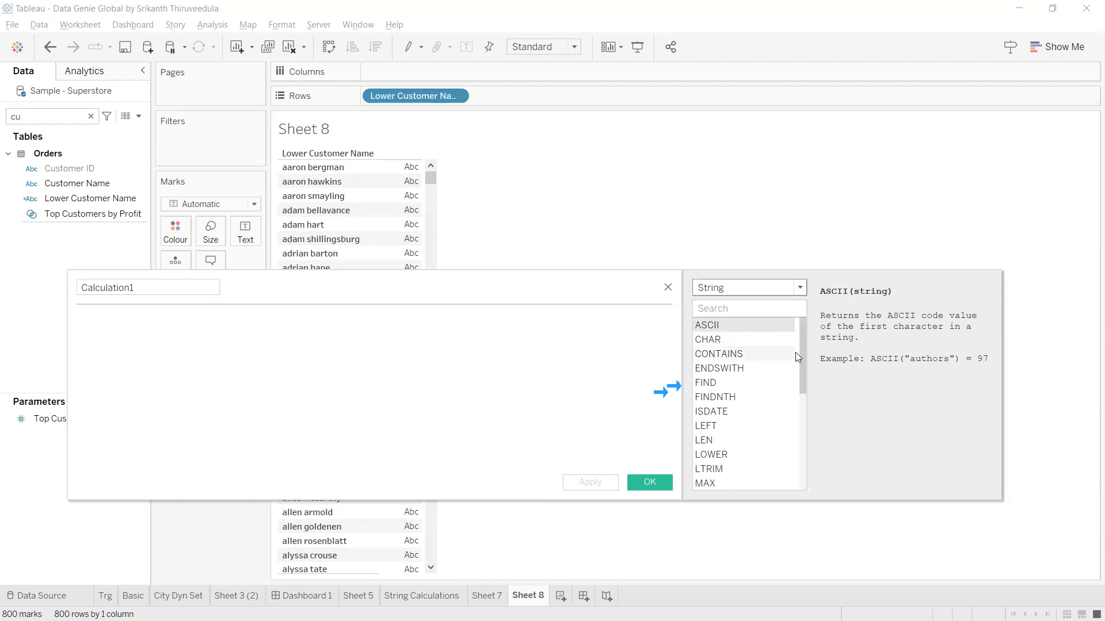
pyautogui.scroll(-1, 790, 360)
pyautogui.scroll(-3, 789, 360)
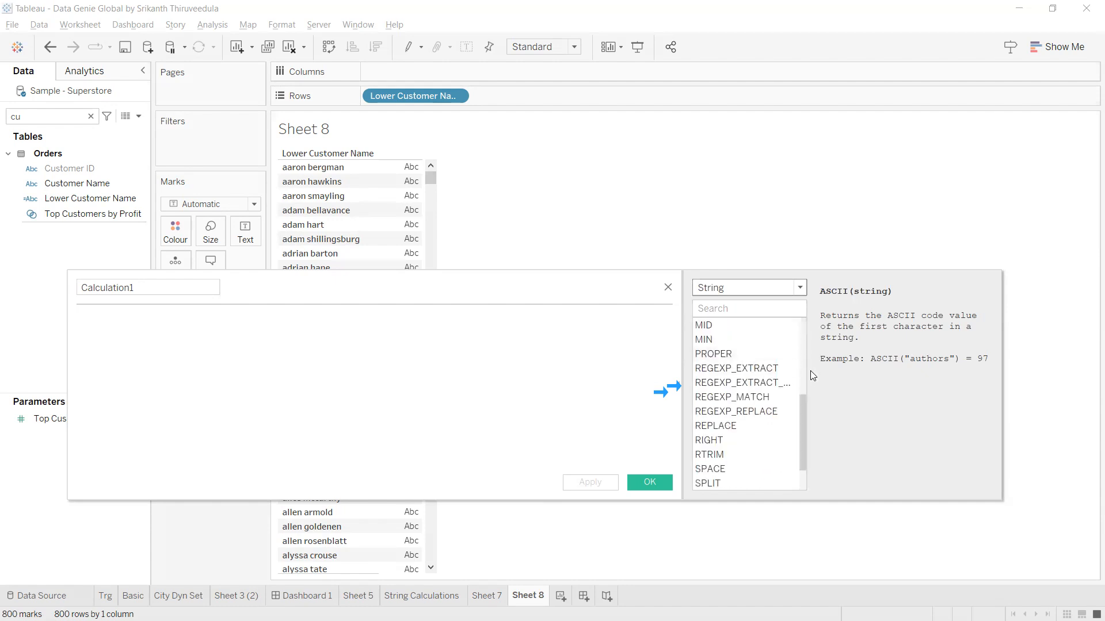
pyautogui.moveTo(803, 408); pyautogui.dragTo(819, 313)
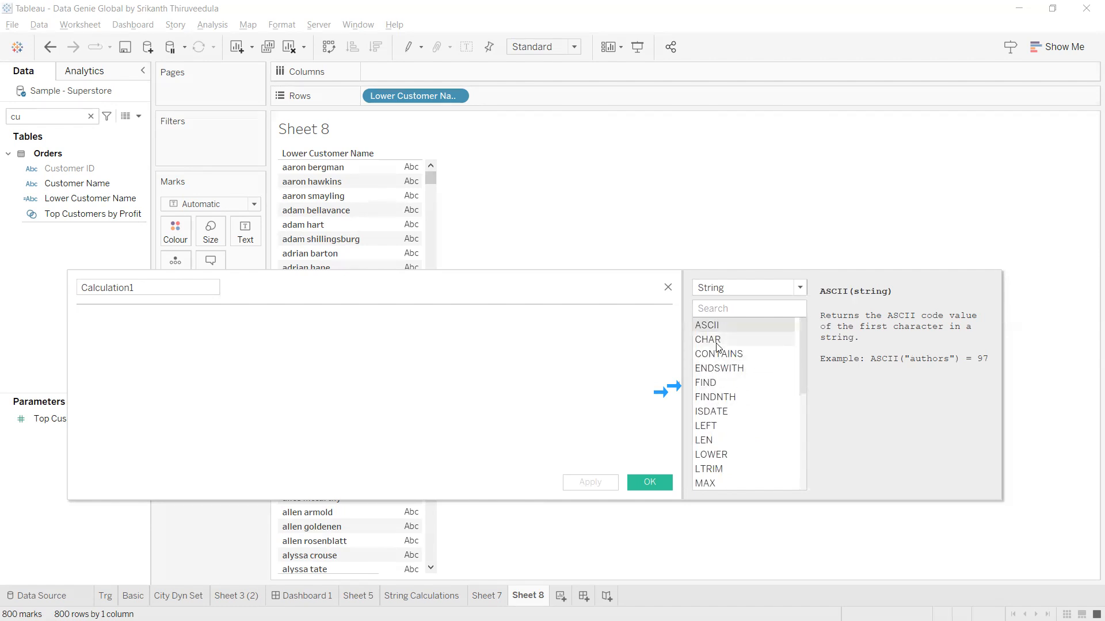
pyautogui.click(731, 354)
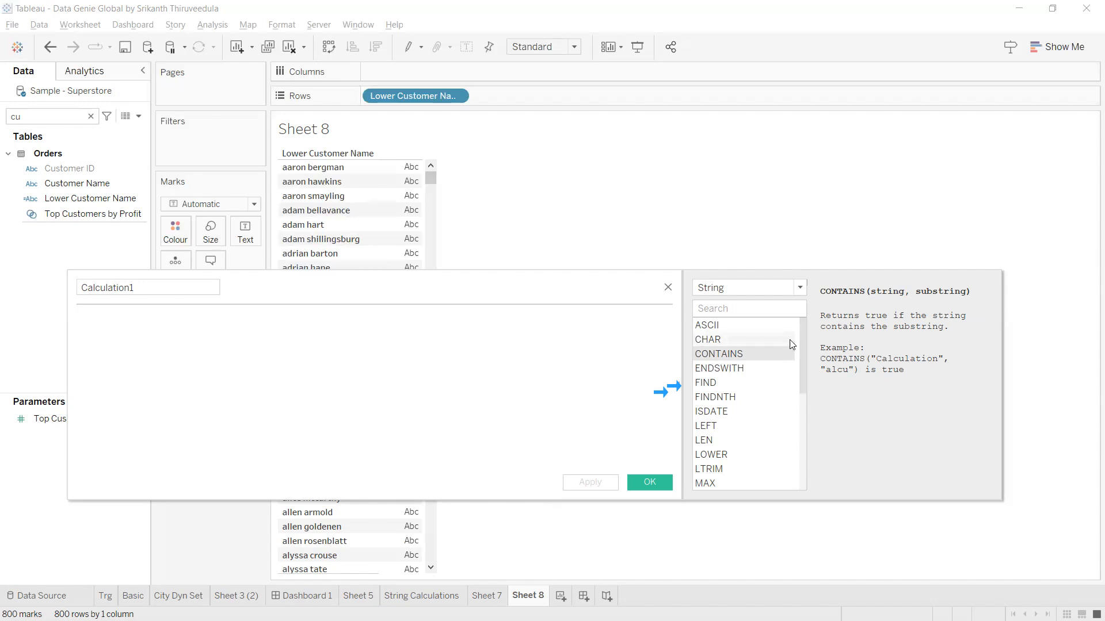
pyautogui.scroll(-1, 793, 346)
pyautogui.scroll(-3, 768, 390)
pyautogui.scroll(2, 760, 460)
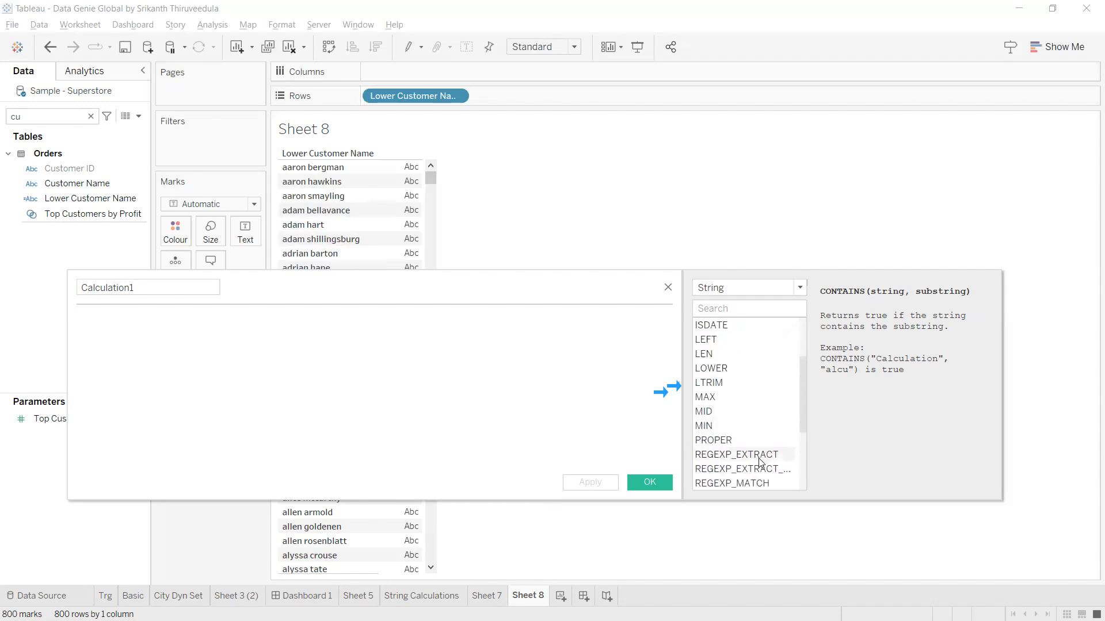
pyautogui.scroll(-3, 759, 461)
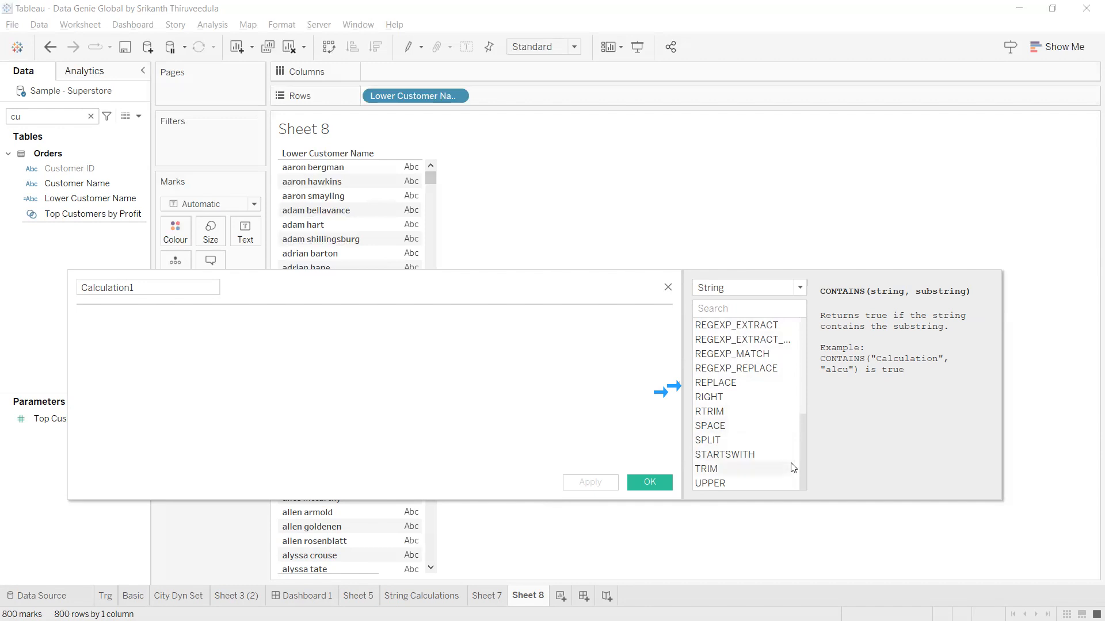
pyautogui.scroll(2, 790, 463)
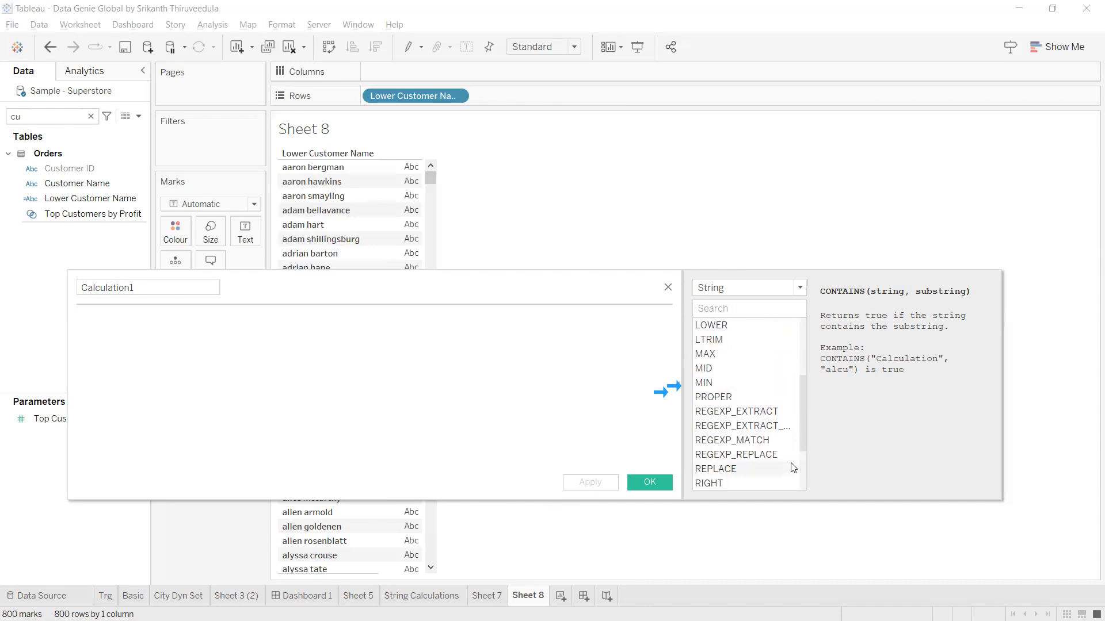
pyautogui.scroll(1, 794, 467)
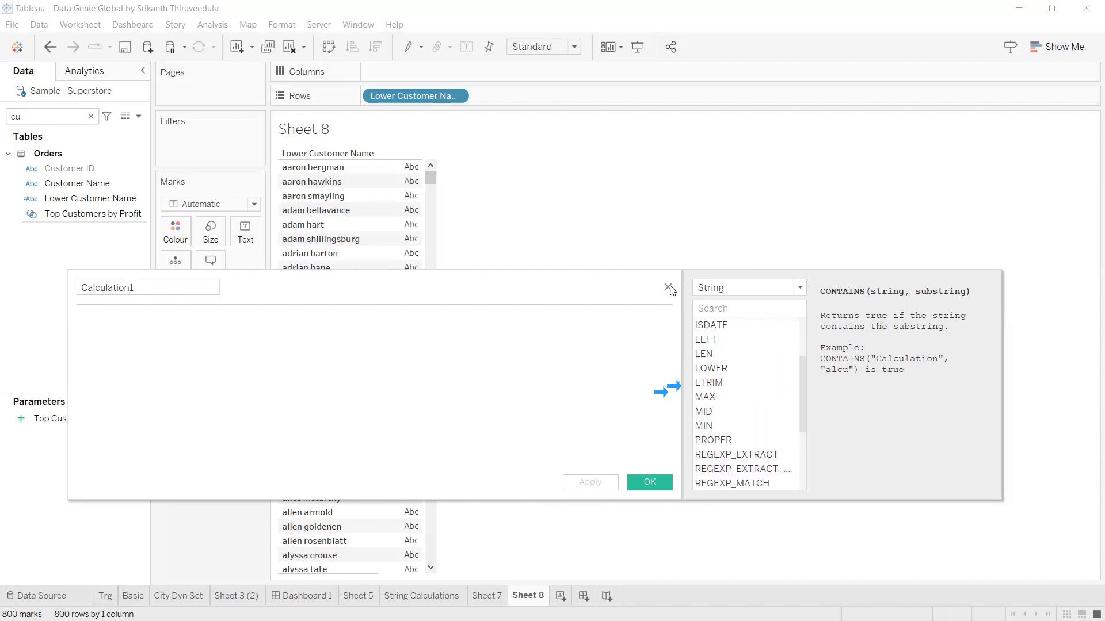
pyautogui.click(676, 384)
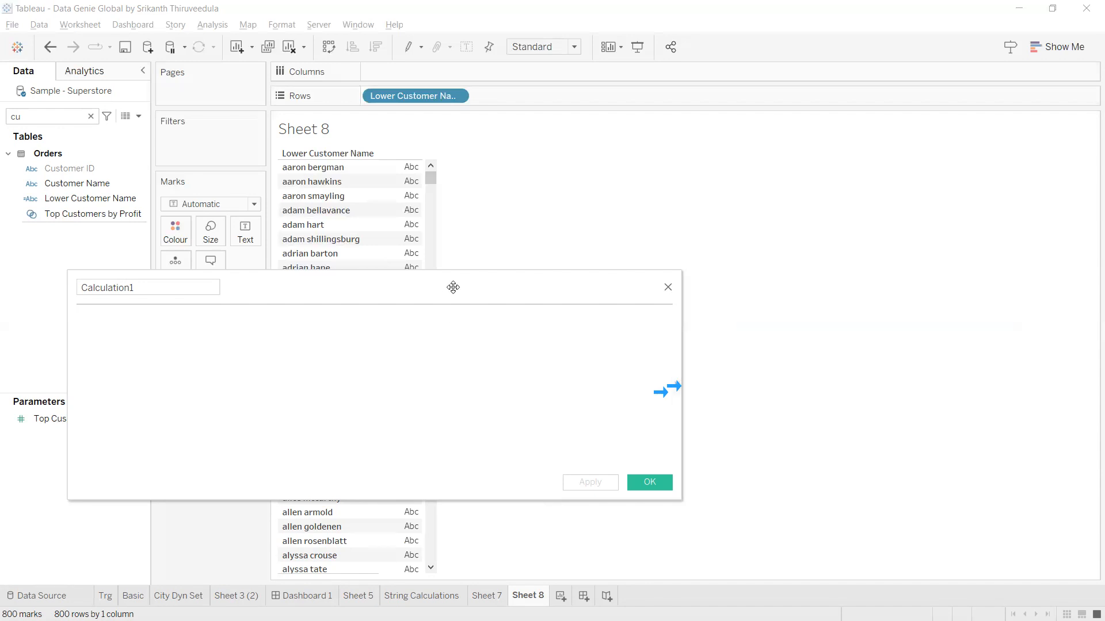
pyautogui.moveTo(453, 287); pyautogui.dragTo(680, 286)
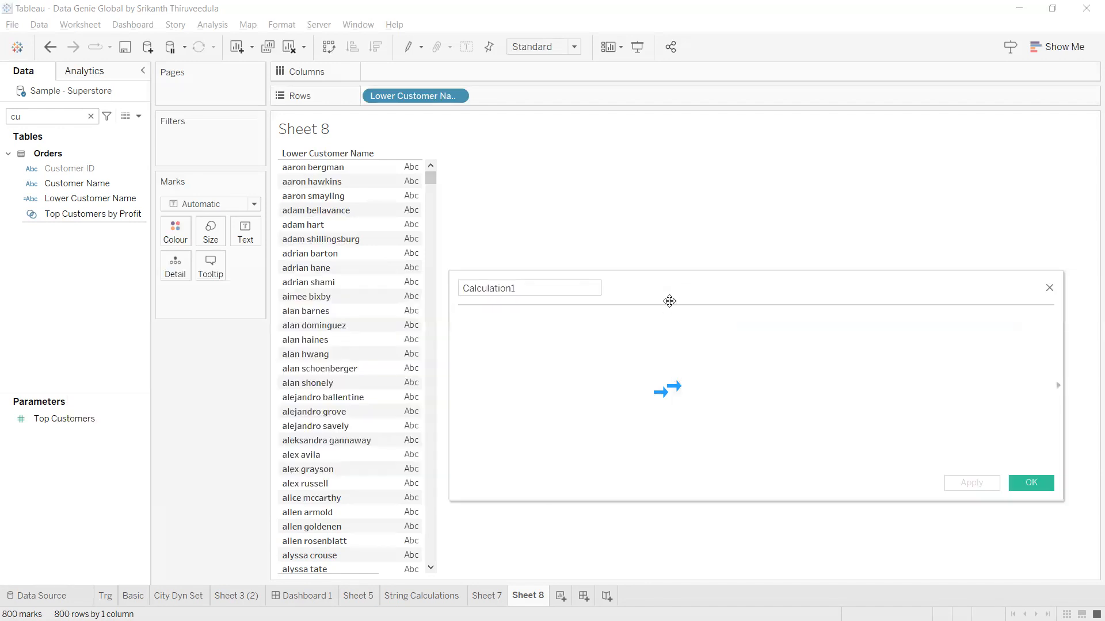
pyautogui.moveTo(554, 287); pyautogui.dragTo(452, 287)
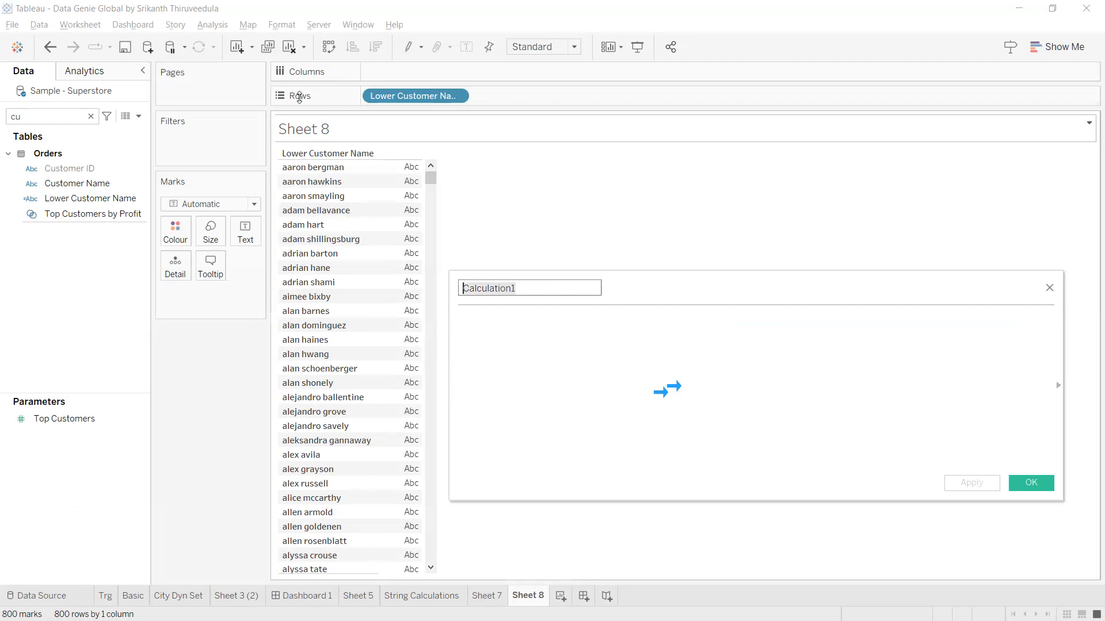
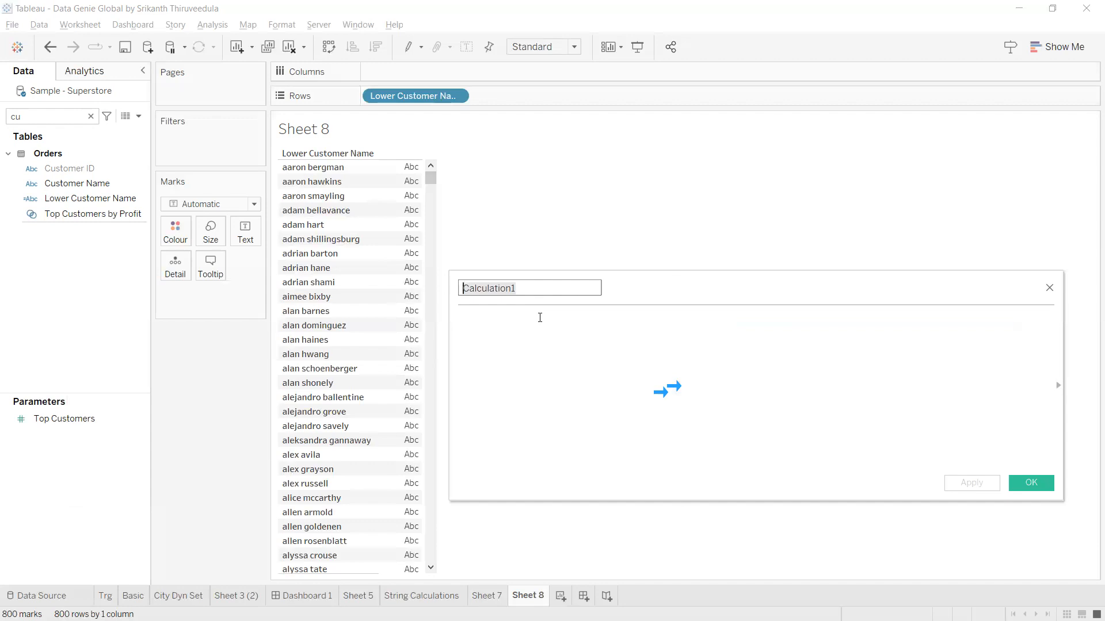
# Name the calculation Proper, enter PROPER([Lower Customer Name]) and apply it.
pyautogui.write('Proper')
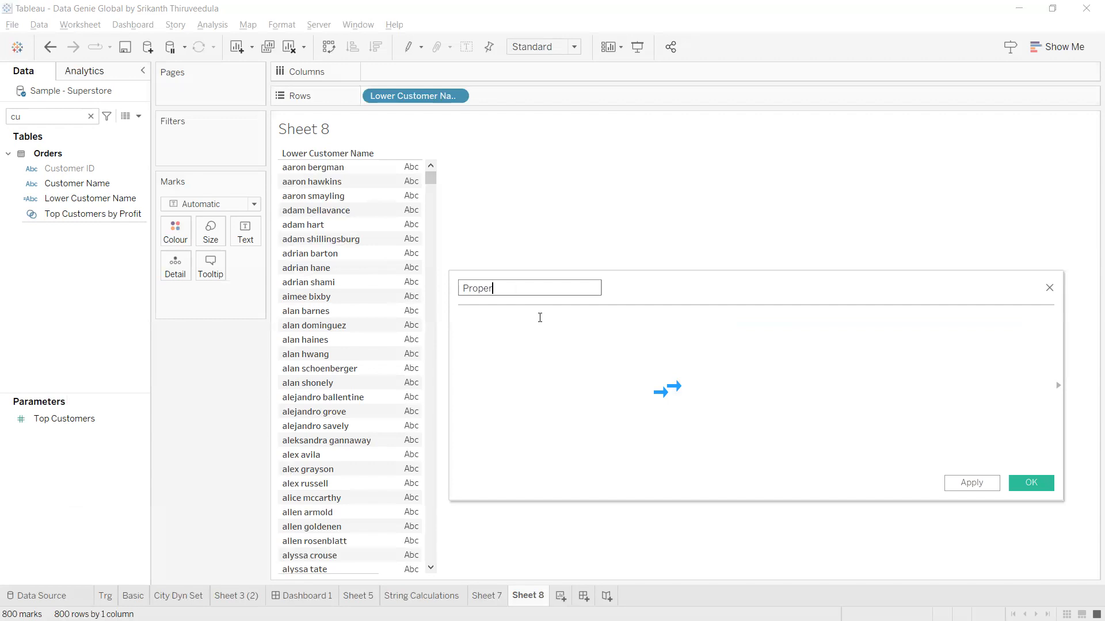
pyautogui.click(539, 317)
pyautogui.write('pro')
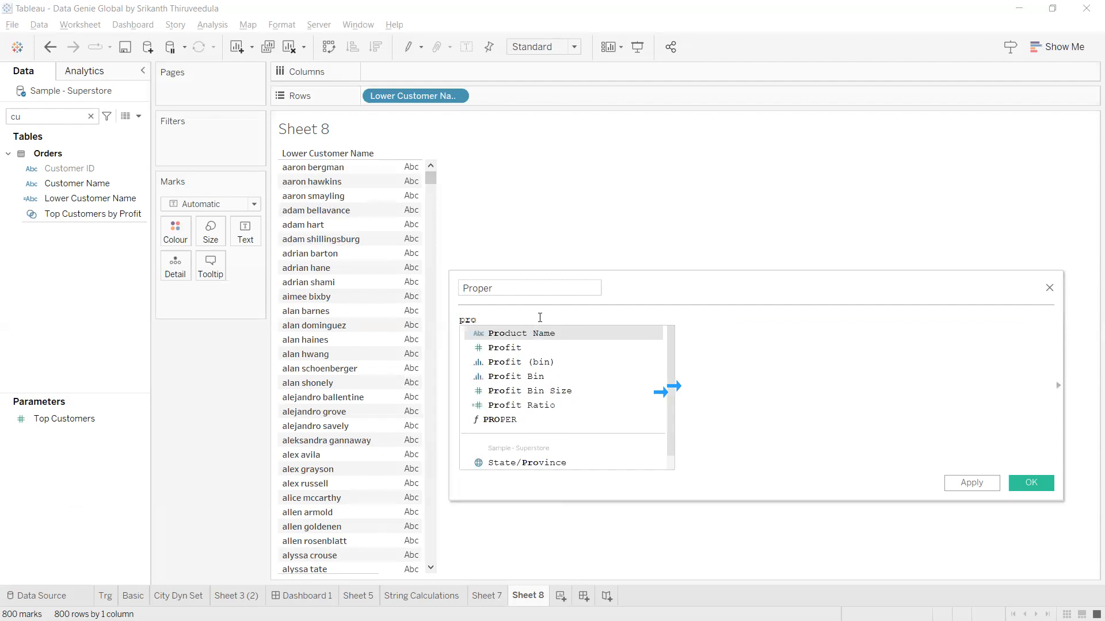
pyautogui.write('PER()')
pyautogui.press('Return')
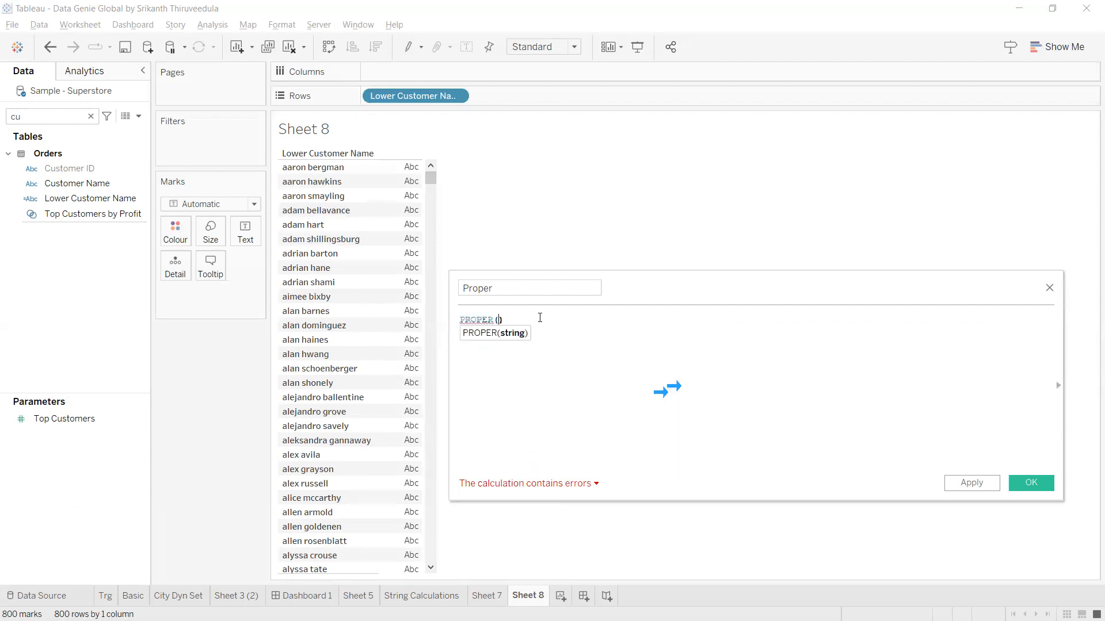
pyautogui.write('low')
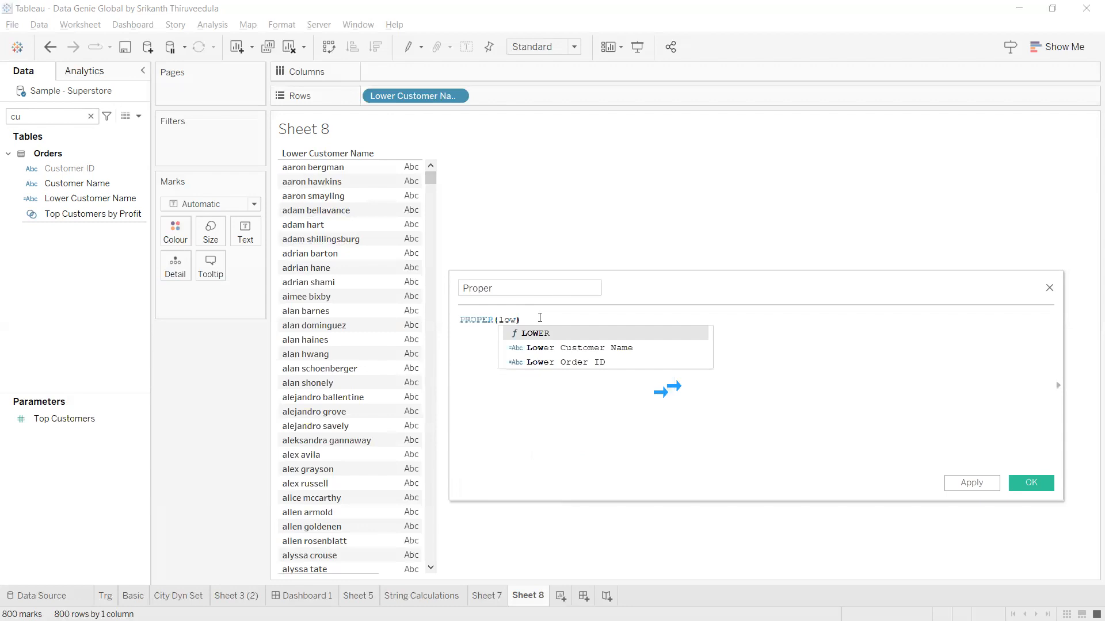
pyautogui.press('Down')
pyautogui.press('Return')
pyautogui.hotkey('ctrl', 'a')
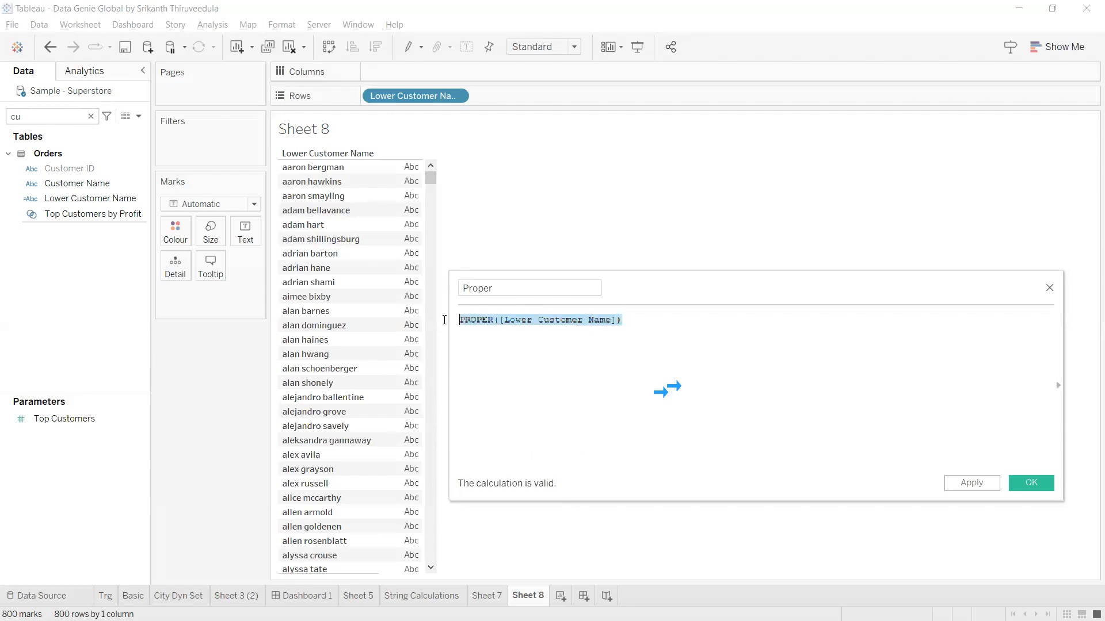
pyautogui.scroll(5, 540, 337)
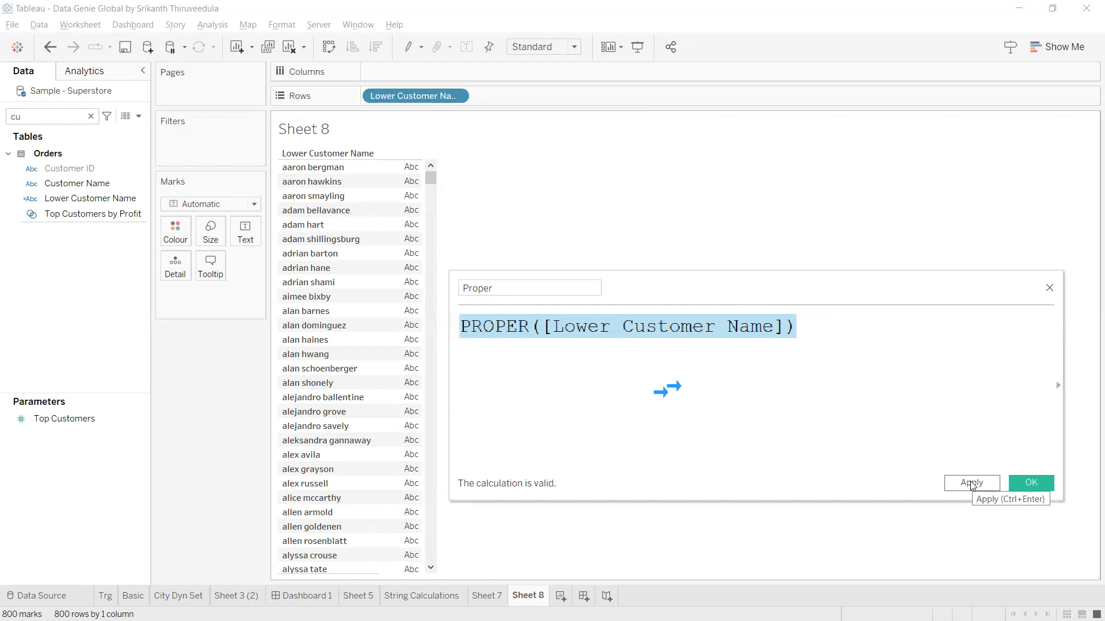
pyautogui.click(971, 484)
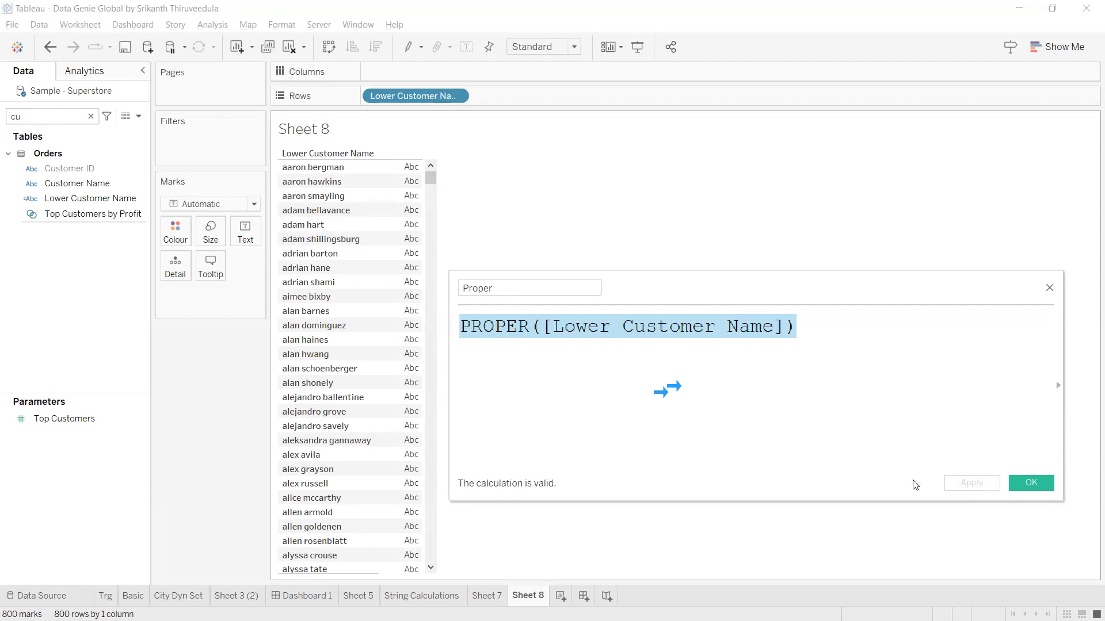
# Search the fields for prope and add Proper to Rows beside Lower Customer Name.
pyautogui.click(92, 116)
pyautogui.write('prope')
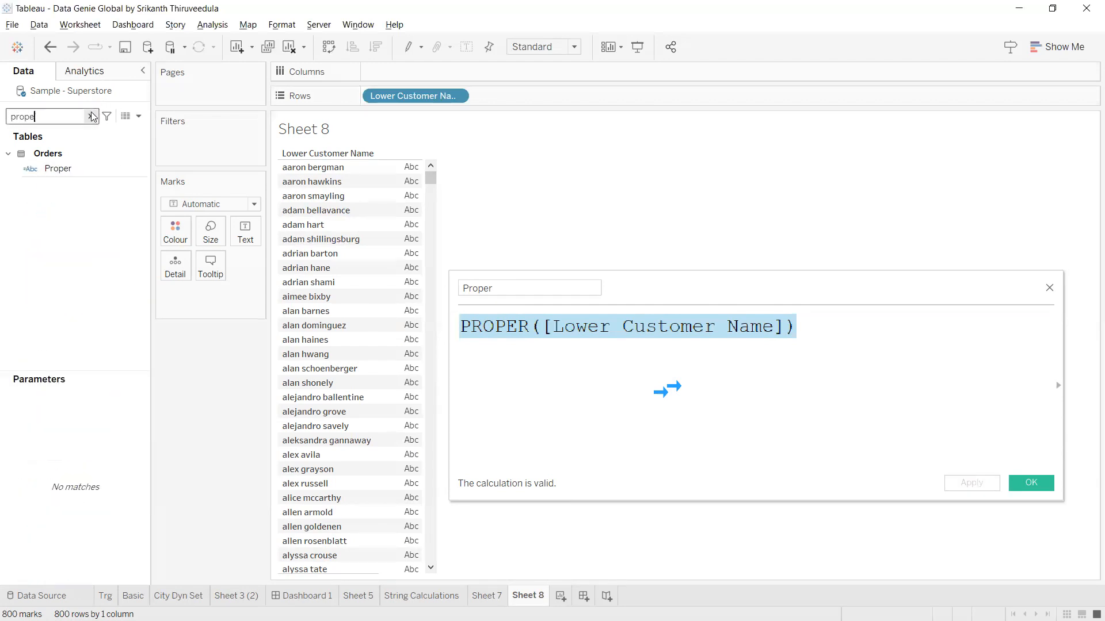
pyautogui.moveTo(81, 169); pyautogui.dragTo(568, 98)
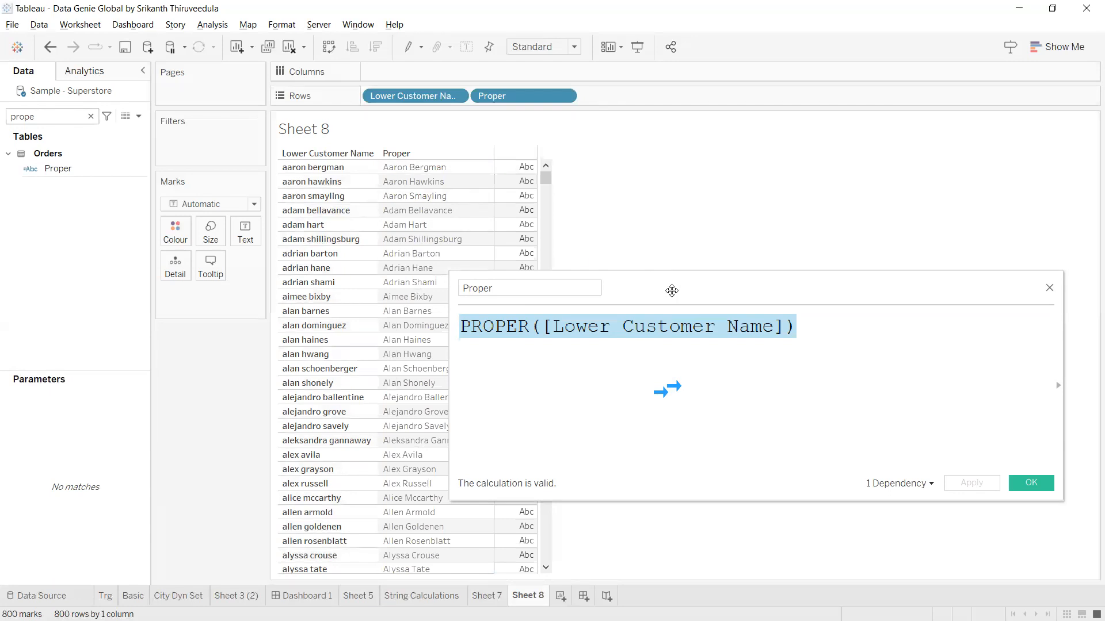
# Remove Proper from Rows, then save and close the Proper calculation.
pyautogui.moveTo(671, 291); pyautogui.dragTo(806, 221)
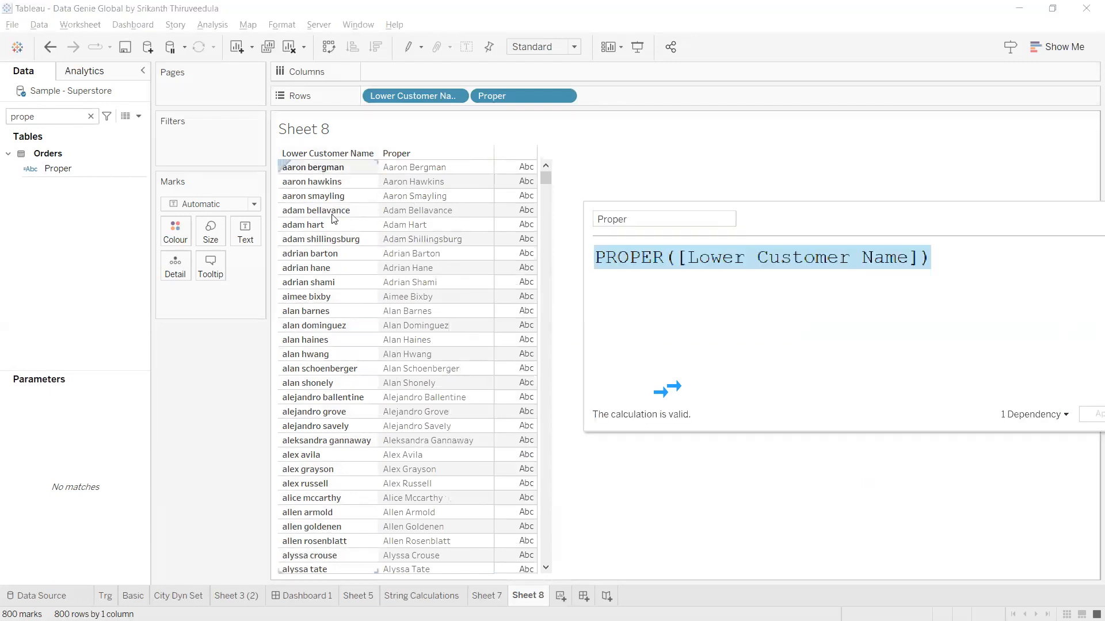
pyautogui.scroll(-15, 374, 282)
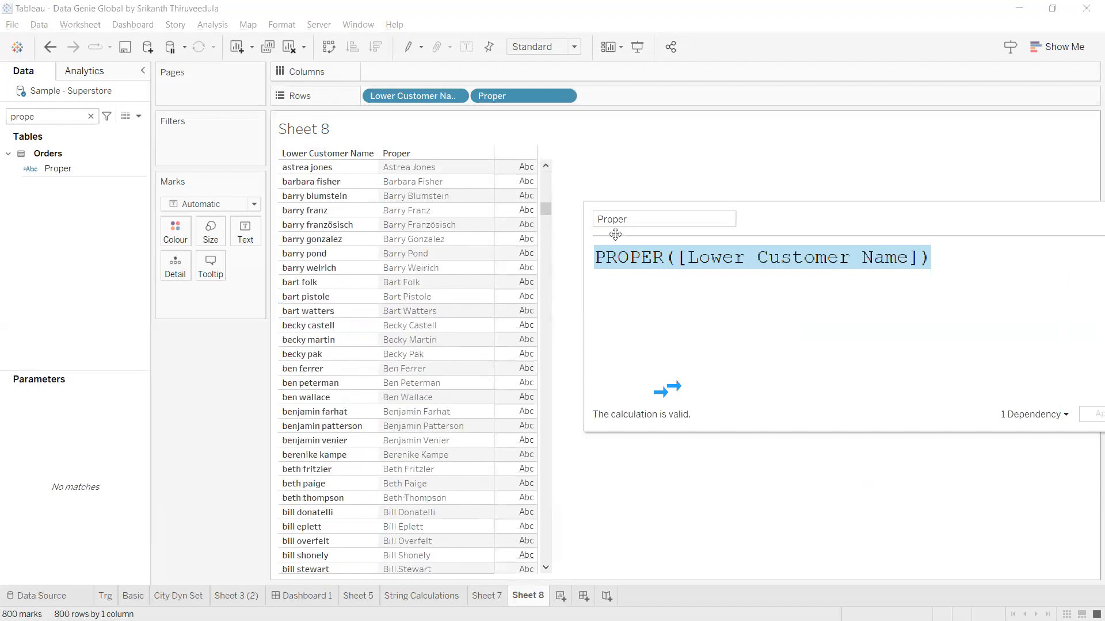
pyautogui.moveTo(970, 213); pyautogui.dragTo(849, 212)
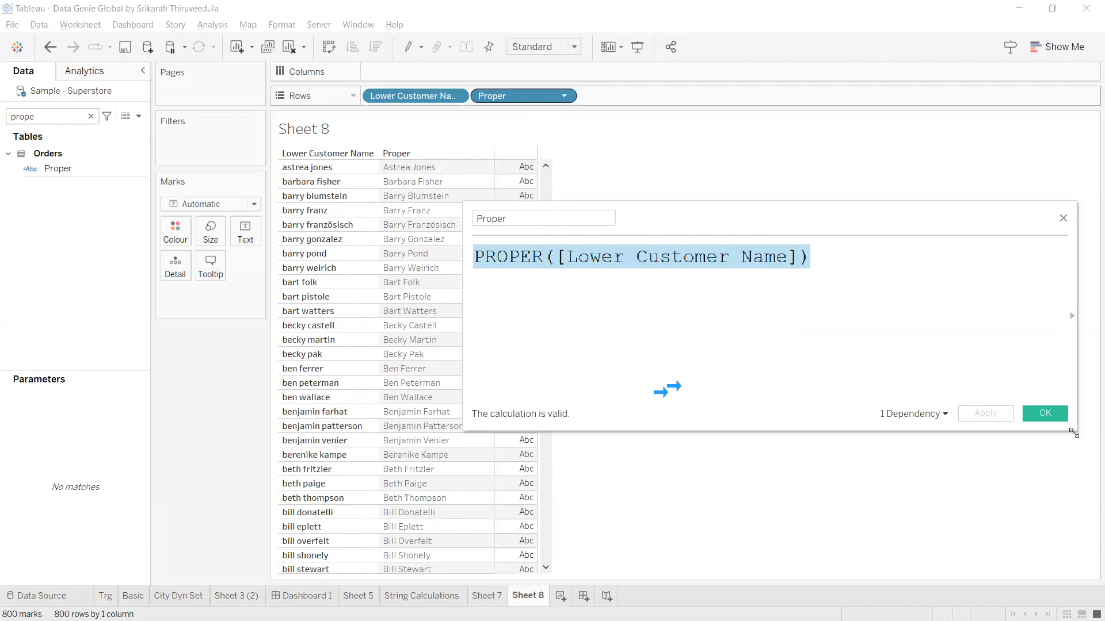
pyautogui.moveTo(512, 97); pyautogui.dragTo(1073, 433)
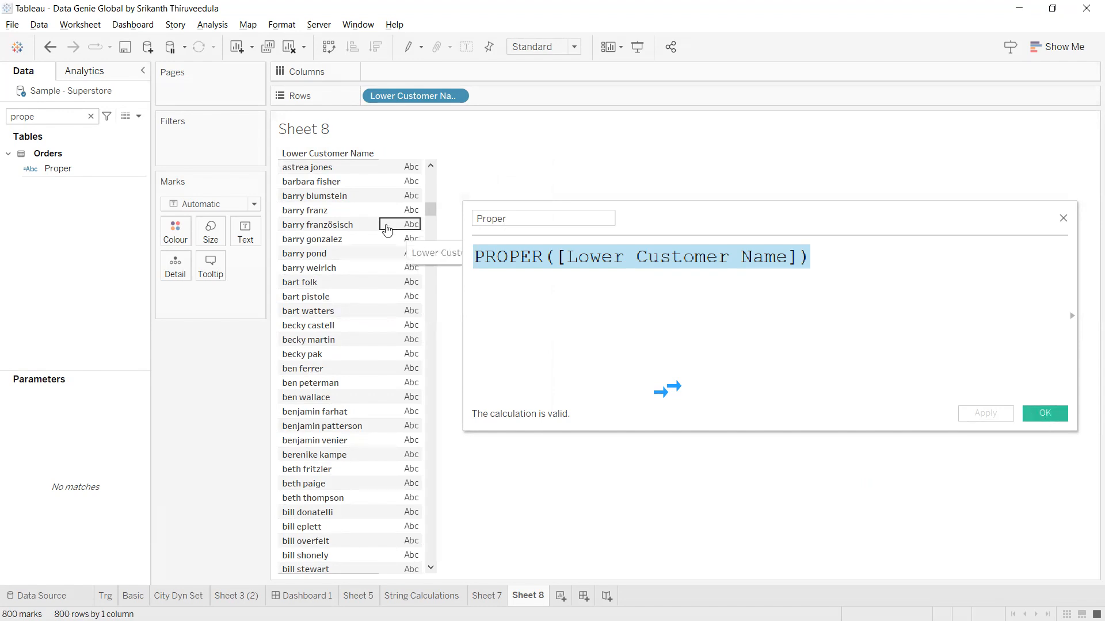
pyautogui.click(1035, 415)
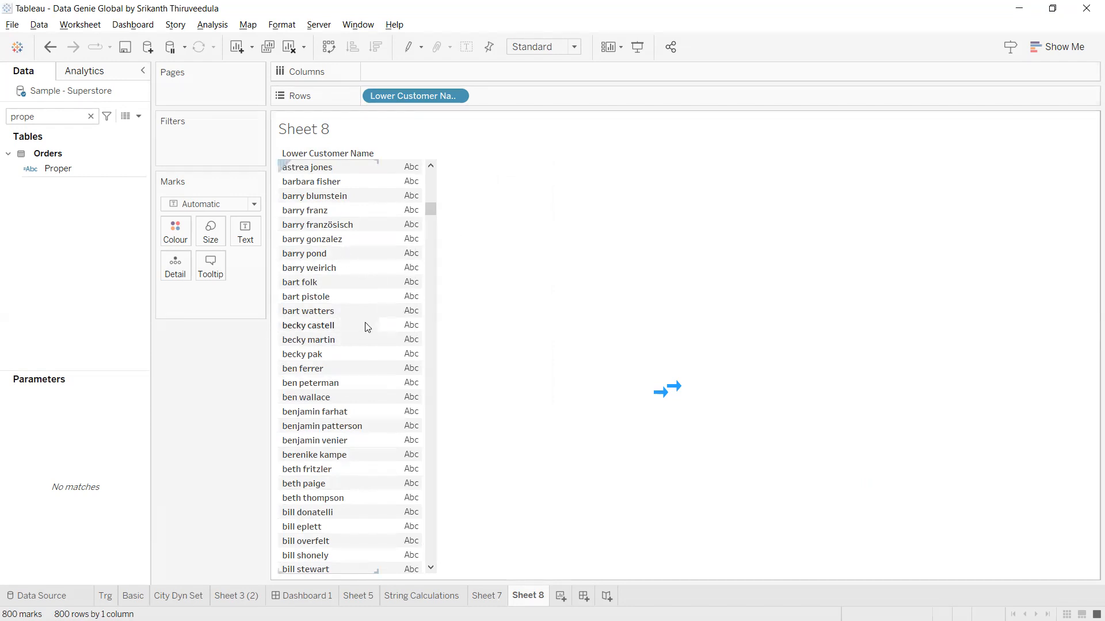
# Create a calculated field named Split Lower Customer with a SPLIT() function in its formula.
pyautogui.click(138, 116)
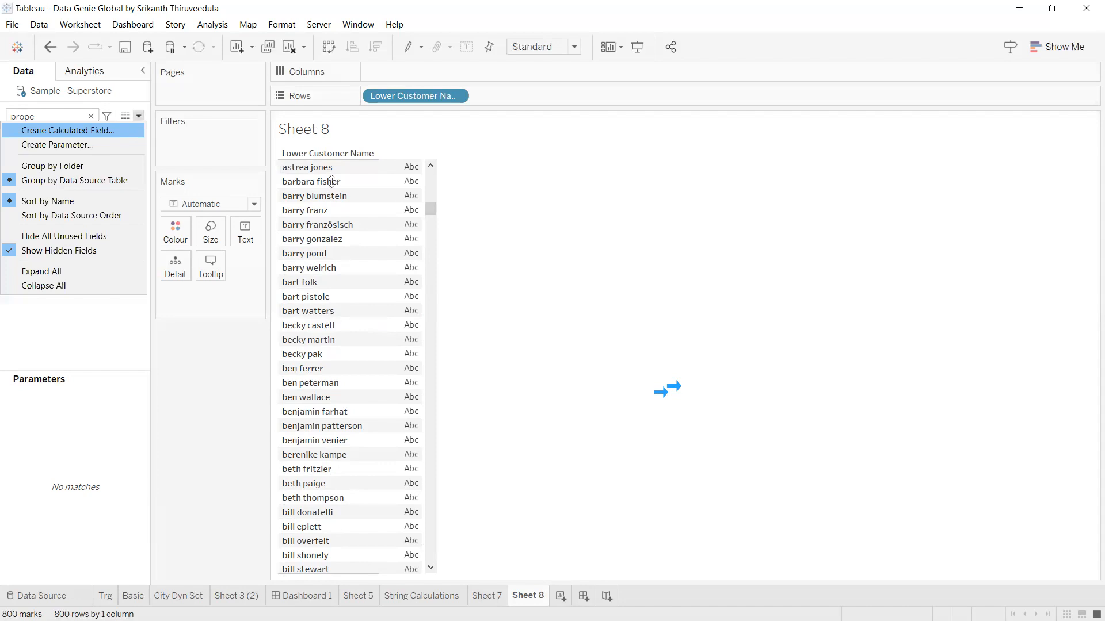
pyautogui.click(67, 131)
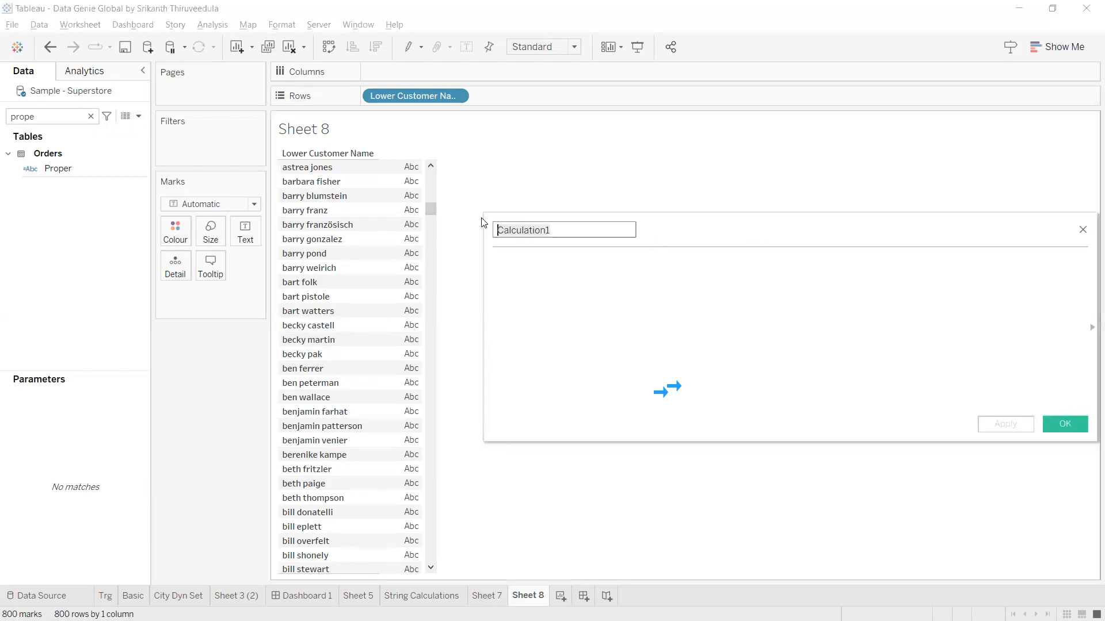
pyautogui.press('BackSpace')
pyautogui.write('spli')
pyautogui.press('Tab')
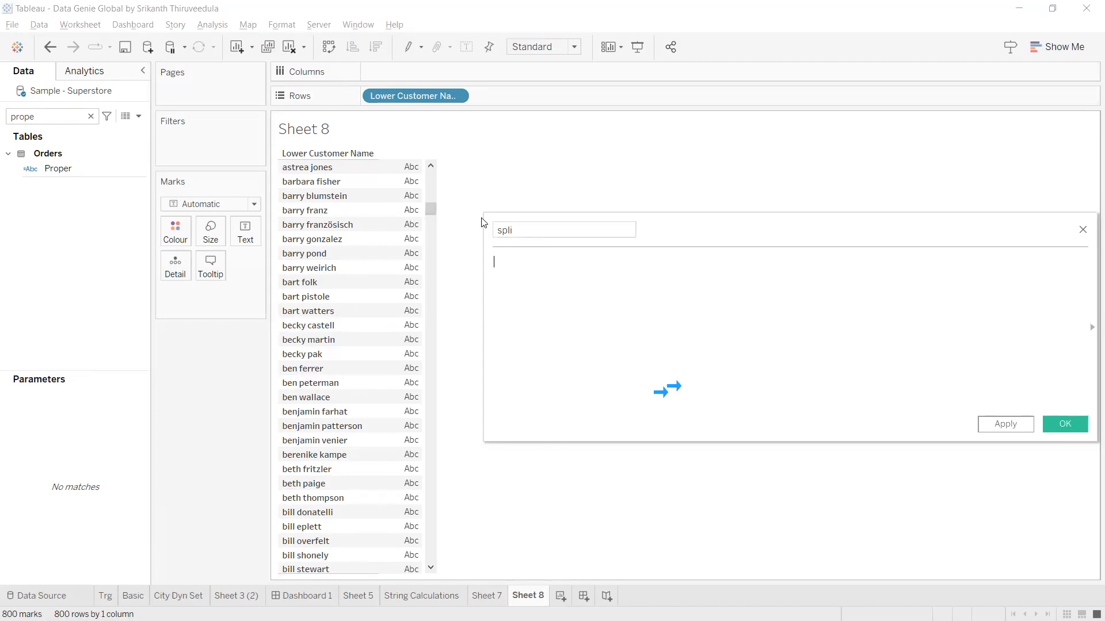
pyautogui.click(536, 229)
pyautogui.moveTo(492, 229); pyautogui.dragTo(484, 227)
pyautogui.write('Split Lower Customer')
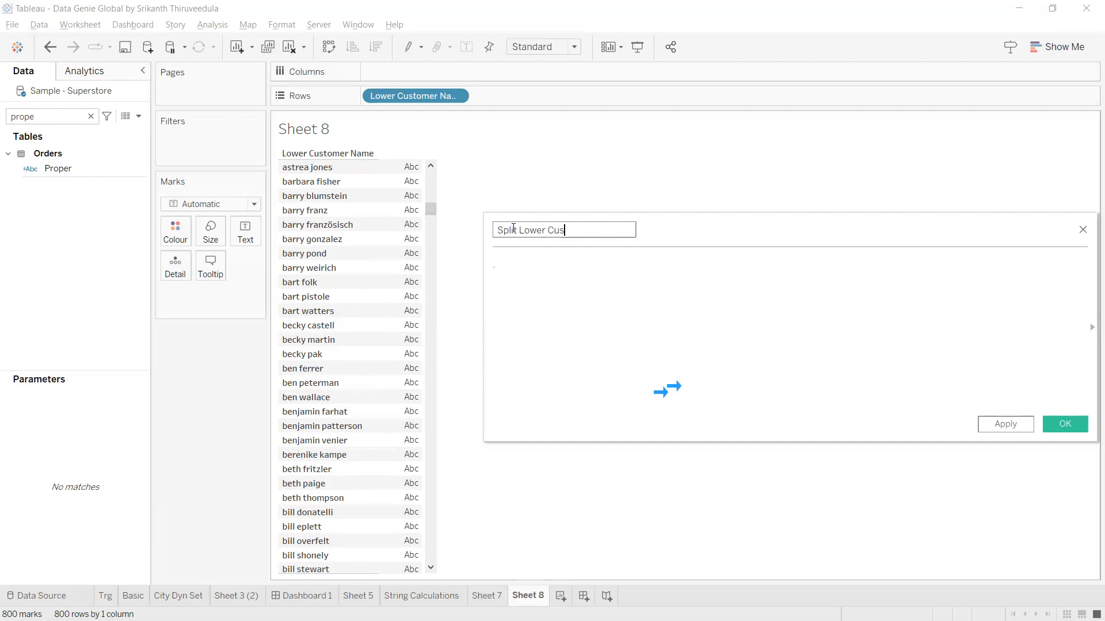
pyautogui.press('Tab')
pyautogui.write('s')
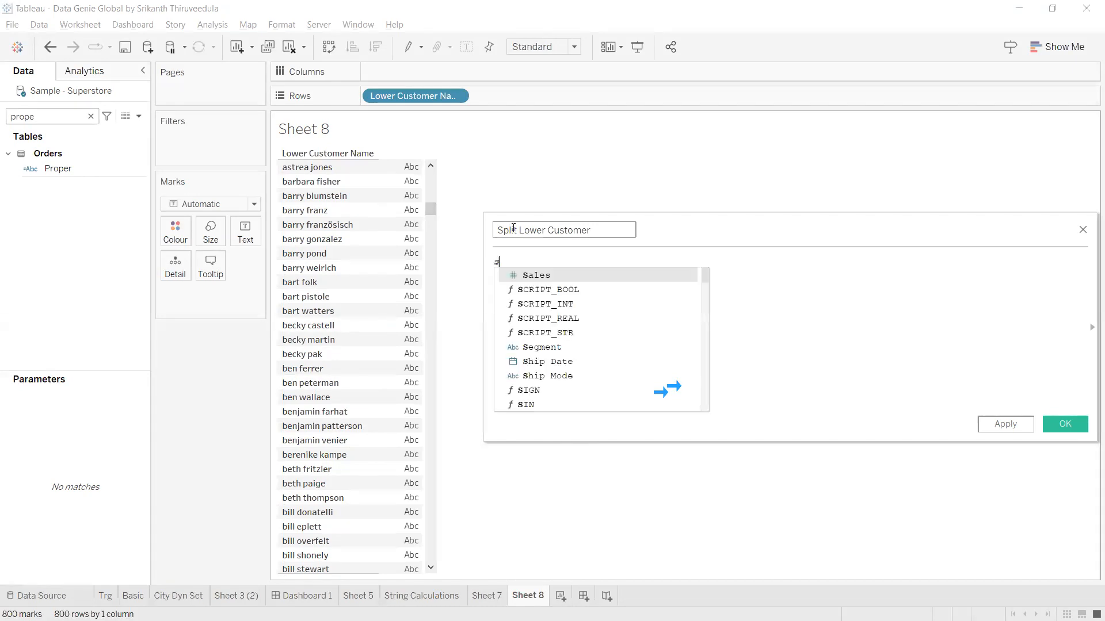
pyautogui.write('pli')
pyautogui.press('Return')
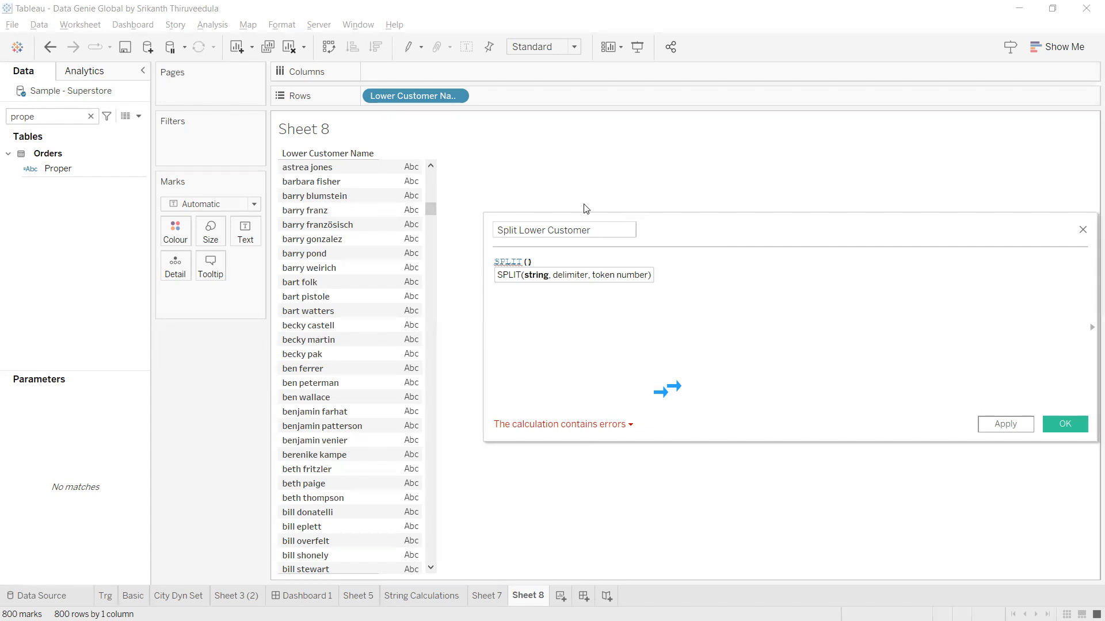
# Complete the formula as SPLIT([Lower Customer Name],' ',1) followed by a plus sign.
pyautogui.write('lowe')
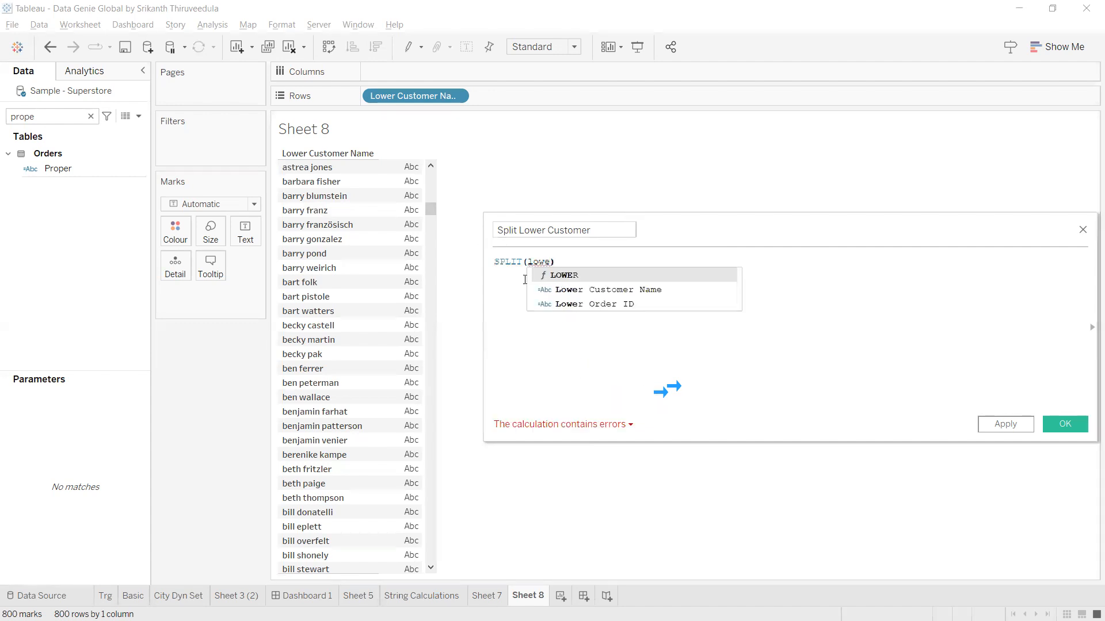
pyautogui.click(569, 291)
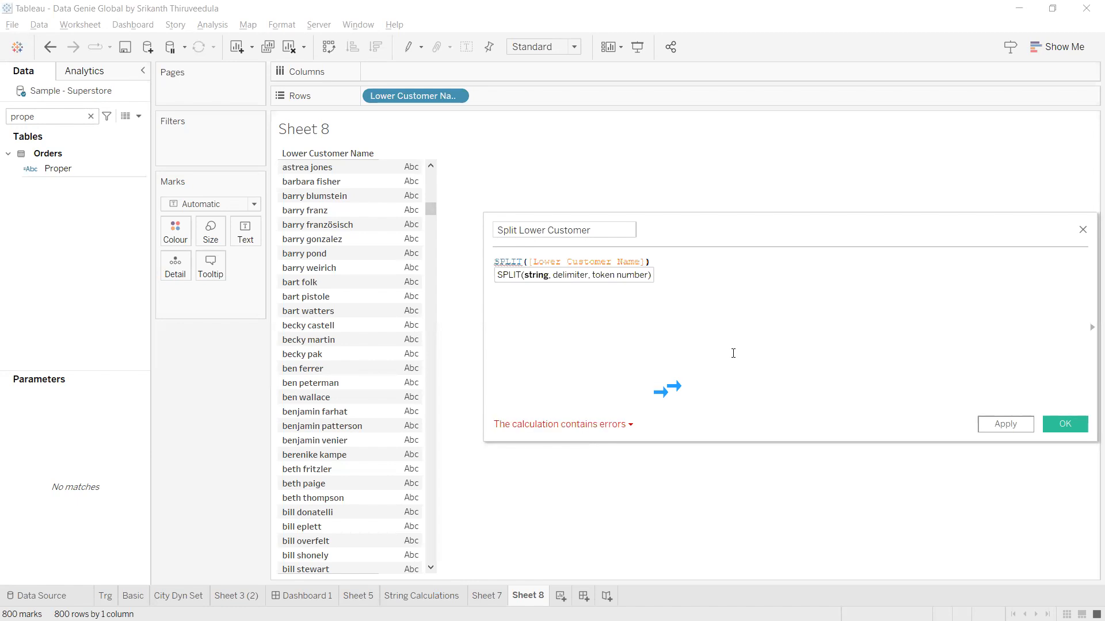
pyautogui.write(',,')
pyautogui.press('Left')
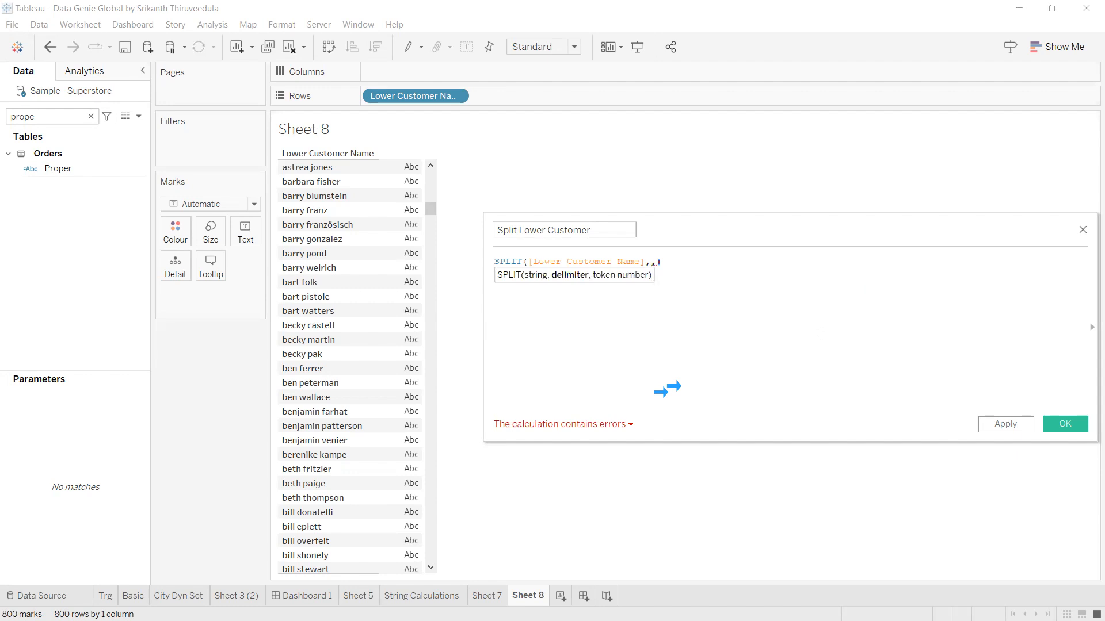
pyautogui.write("'")
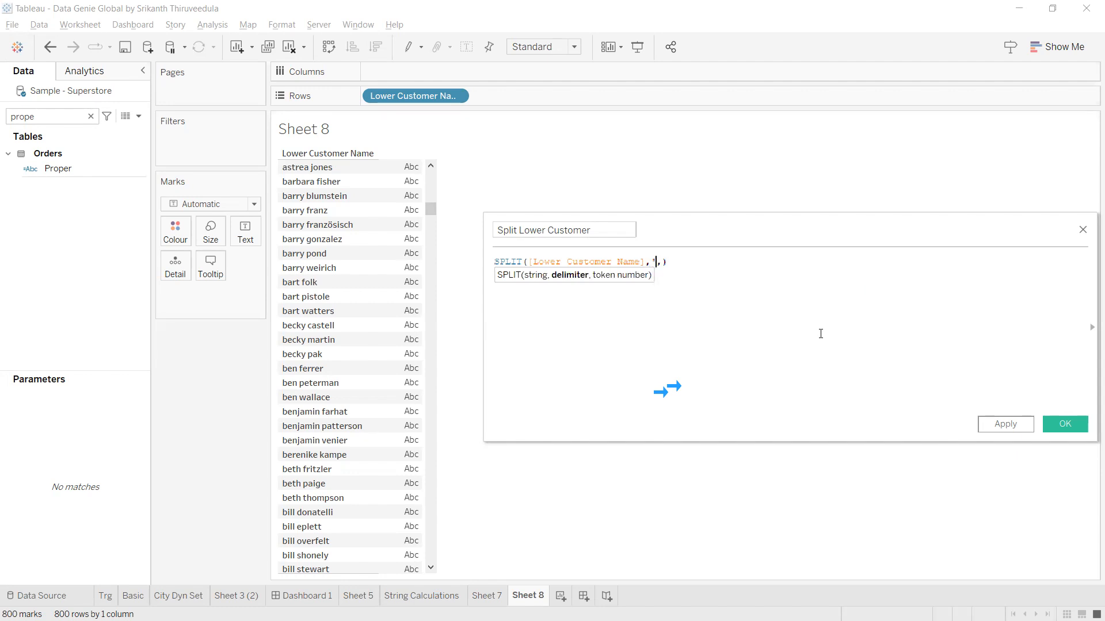
pyautogui.write("'")
pyautogui.press('Left')
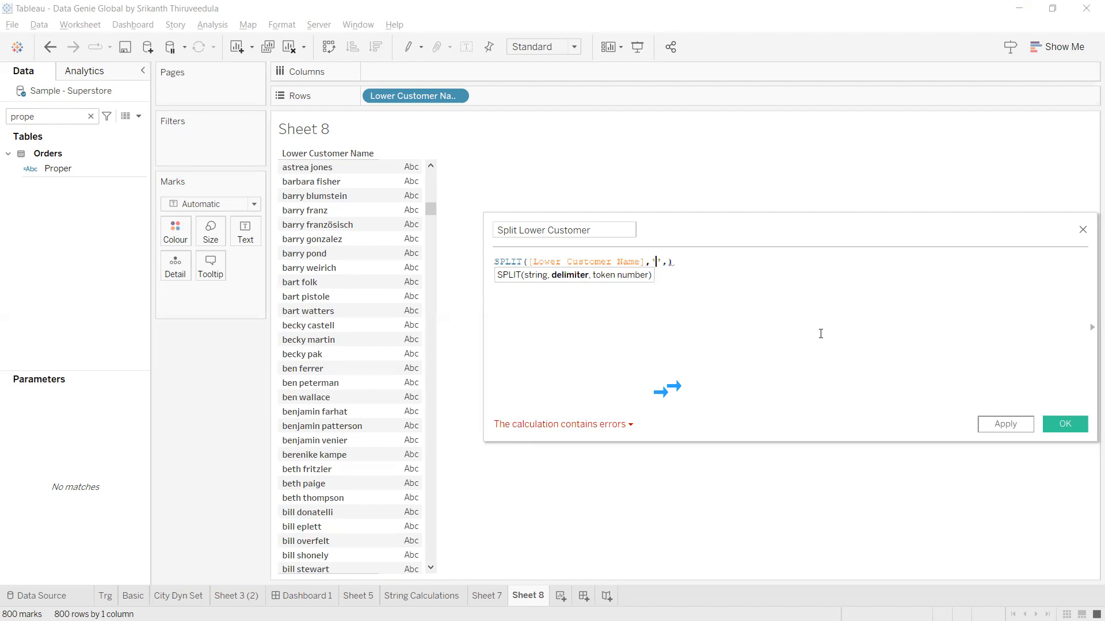
pyautogui.press('Right')
pyautogui.press('Right')
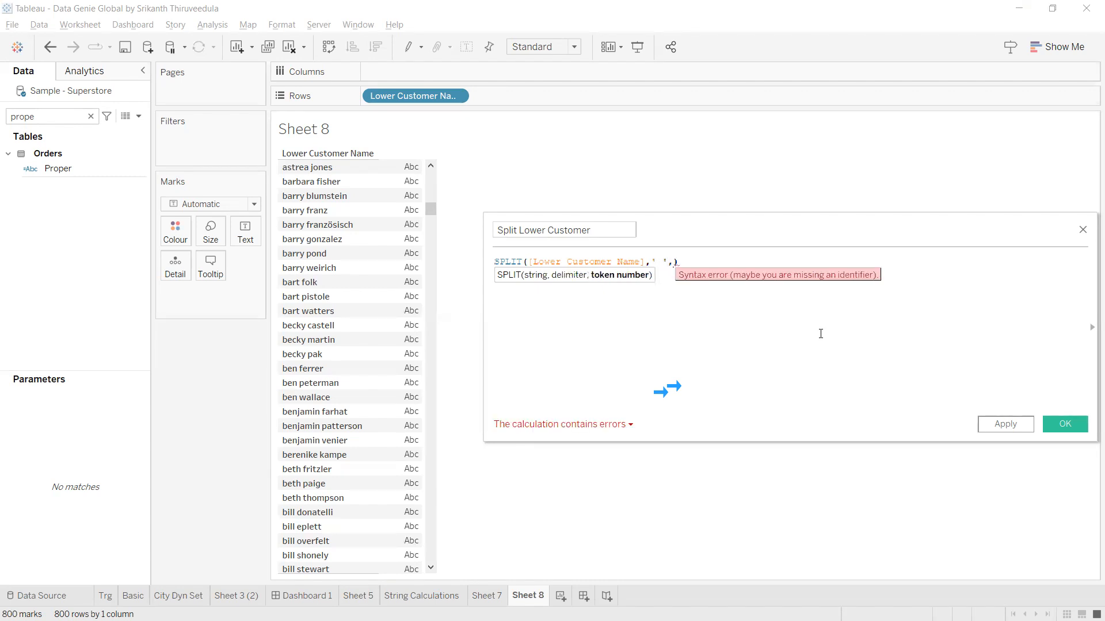
pyautogui.write('1')
pyautogui.press('Right')
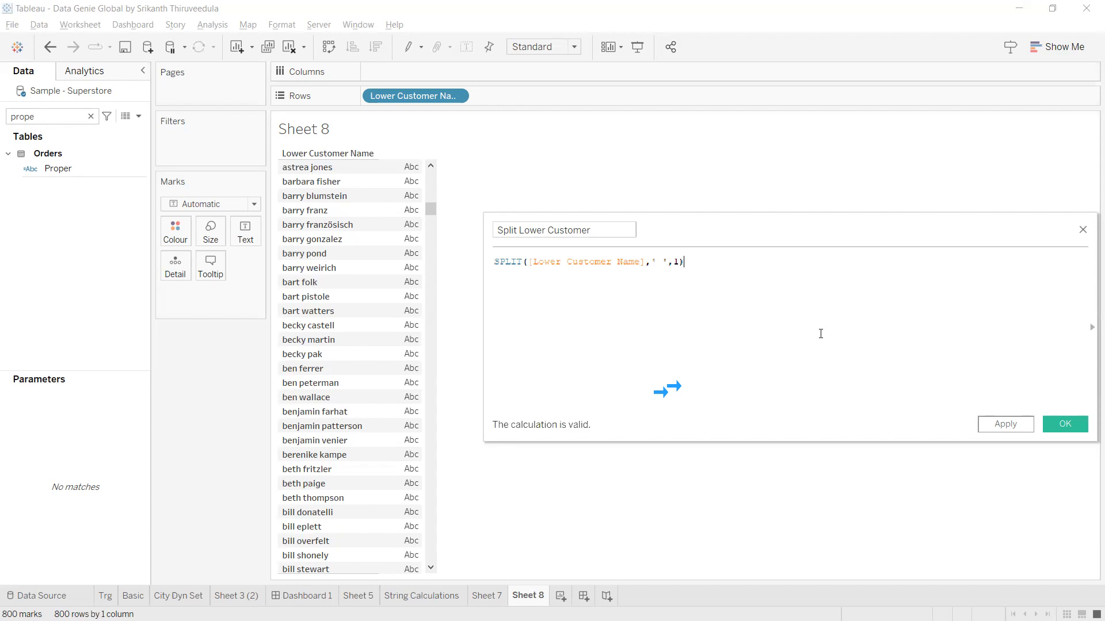
pyautogui.write('+')
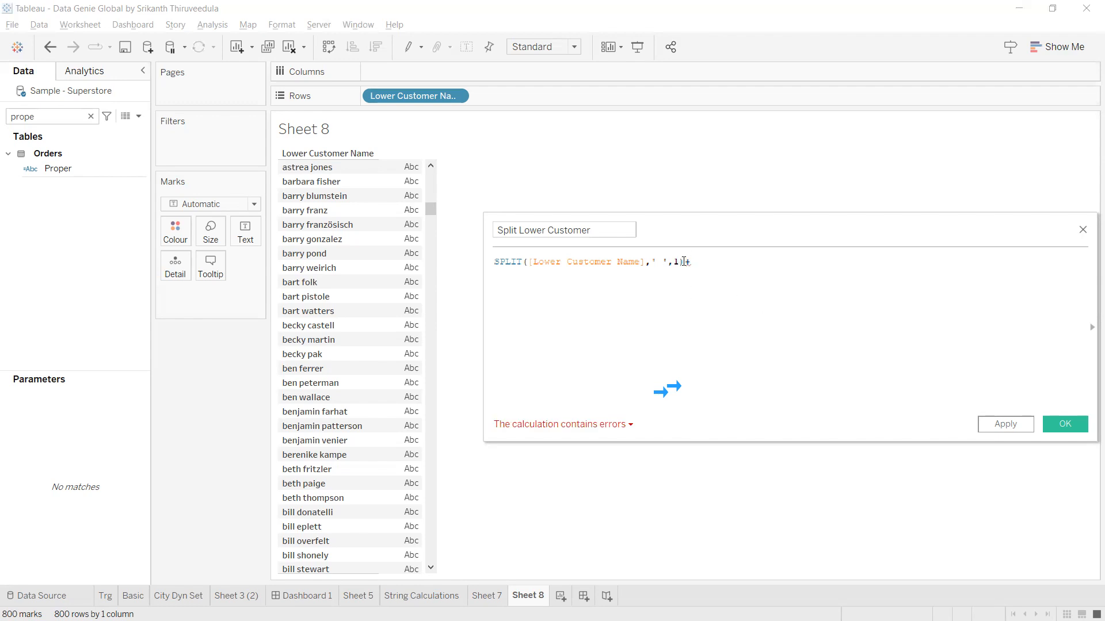
# Copy the SPLIT term and paste it twice, joined by plus signs.
pyautogui.moveTo(684, 262); pyautogui.dragTo(481, 263)
pyautogui.hotkey('ctrl', 'c')
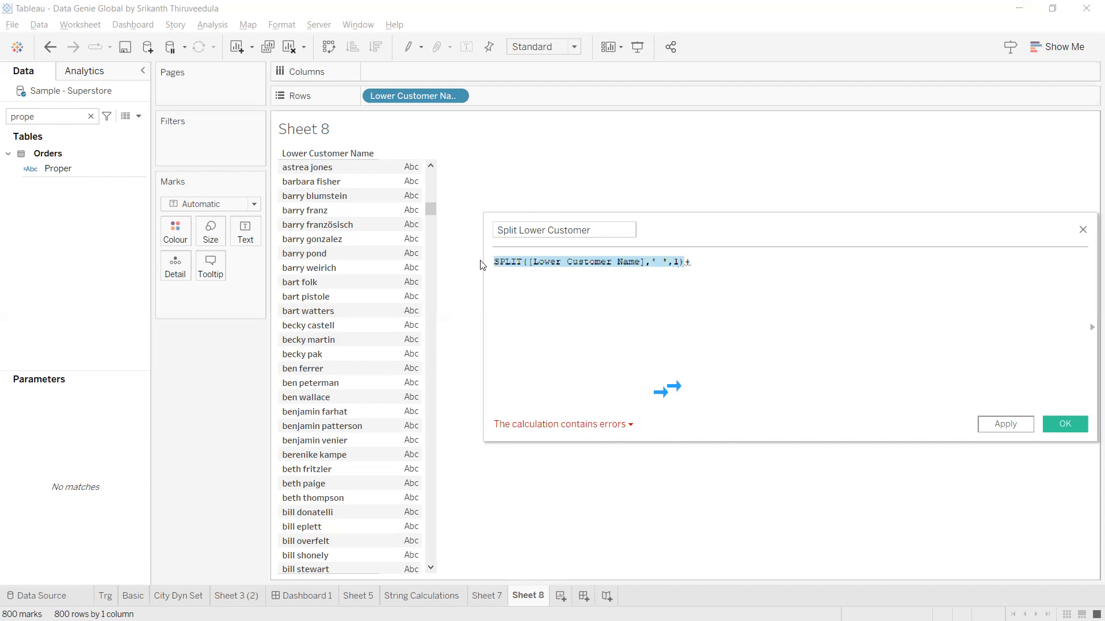
pyautogui.click(743, 260)
pyautogui.hotkey('ctrl', 'v')
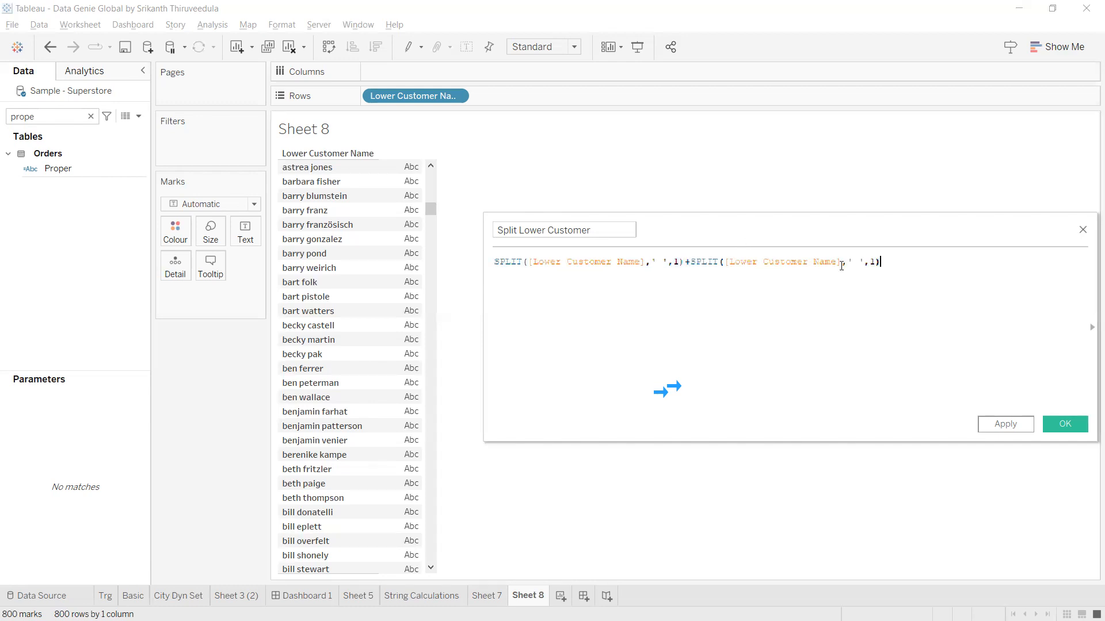
pyautogui.write('+')
pyautogui.hotkey('ctrl', 'v')
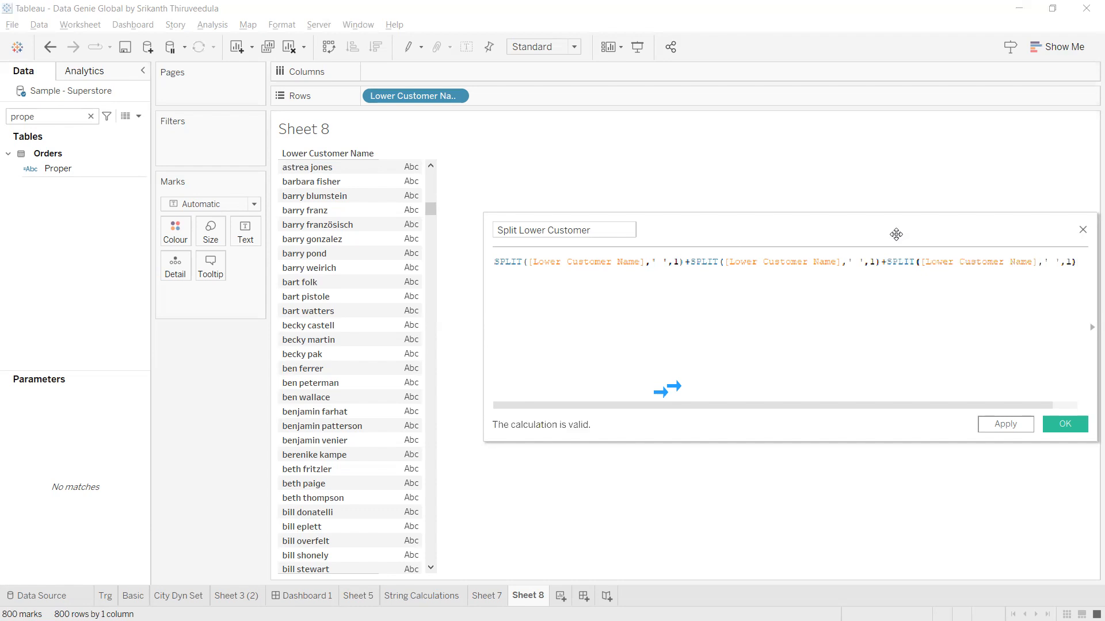
pyautogui.moveTo(894, 231); pyautogui.dragTo(862, 219)
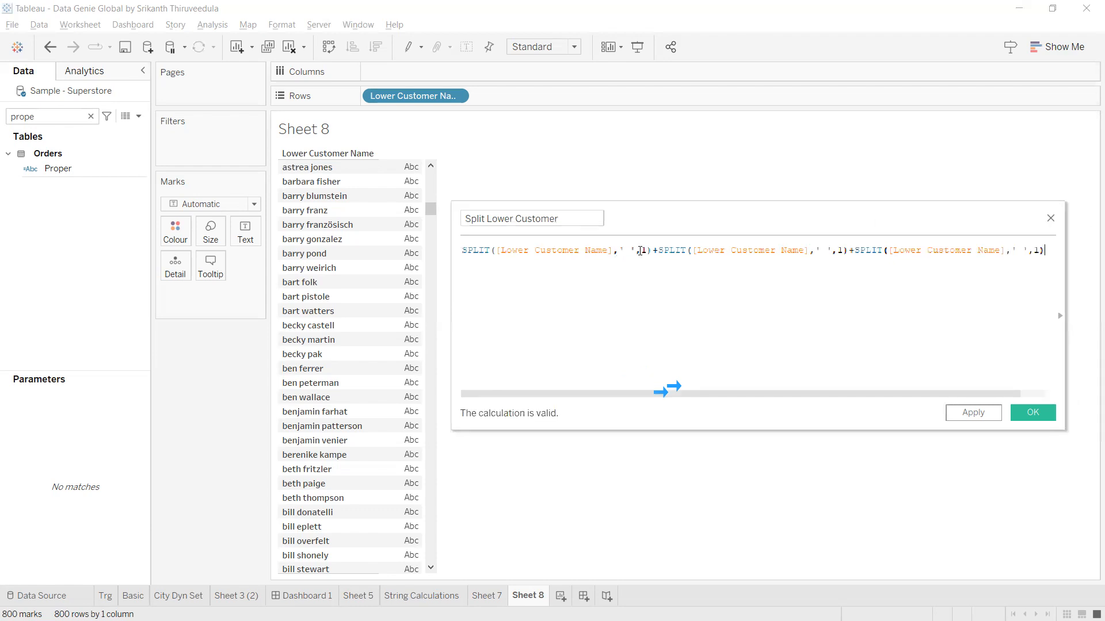
# Change the second and third terms' token numbers to 2 and 3, and apply.
pyautogui.click(843, 251)
pyautogui.press('BackSpace')
pyautogui.write('2')
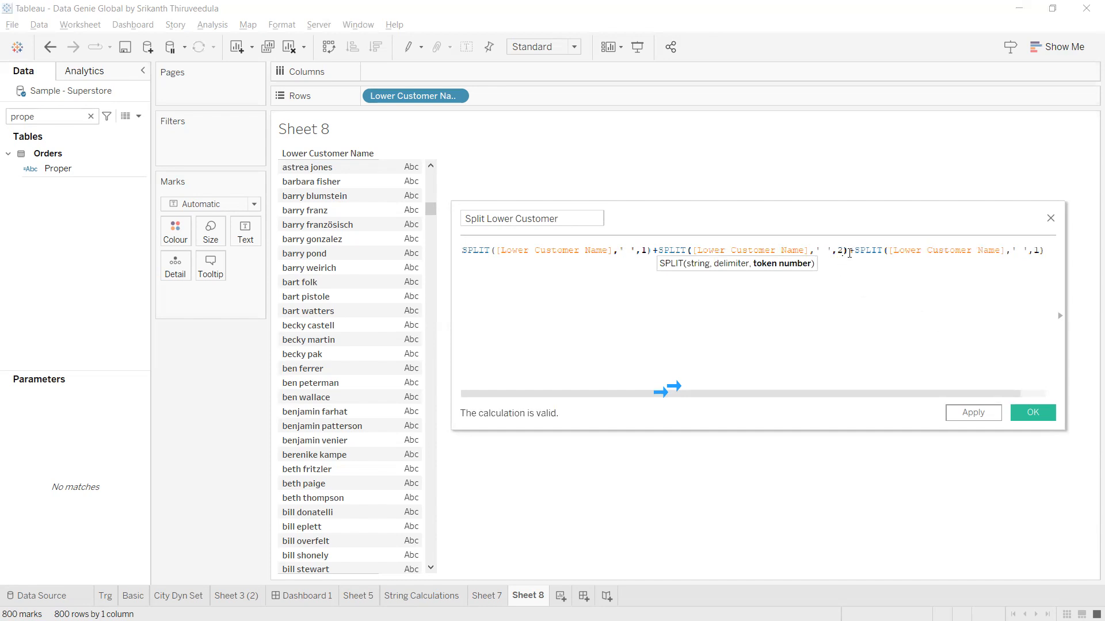
pyautogui.click(850, 251)
pyautogui.moveTo(849, 251); pyautogui.dragTo(420, 249)
pyautogui.click(800, 290)
pyautogui.click(1039, 251)
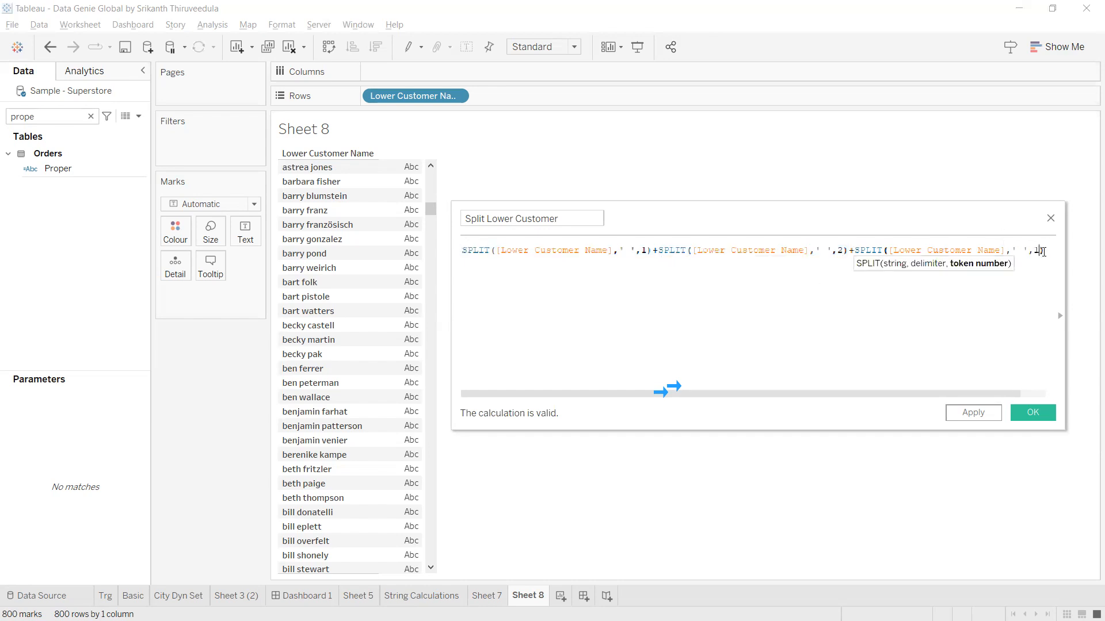
pyautogui.press('BackSpace')
pyautogui.write('3')
pyautogui.click(981, 413)
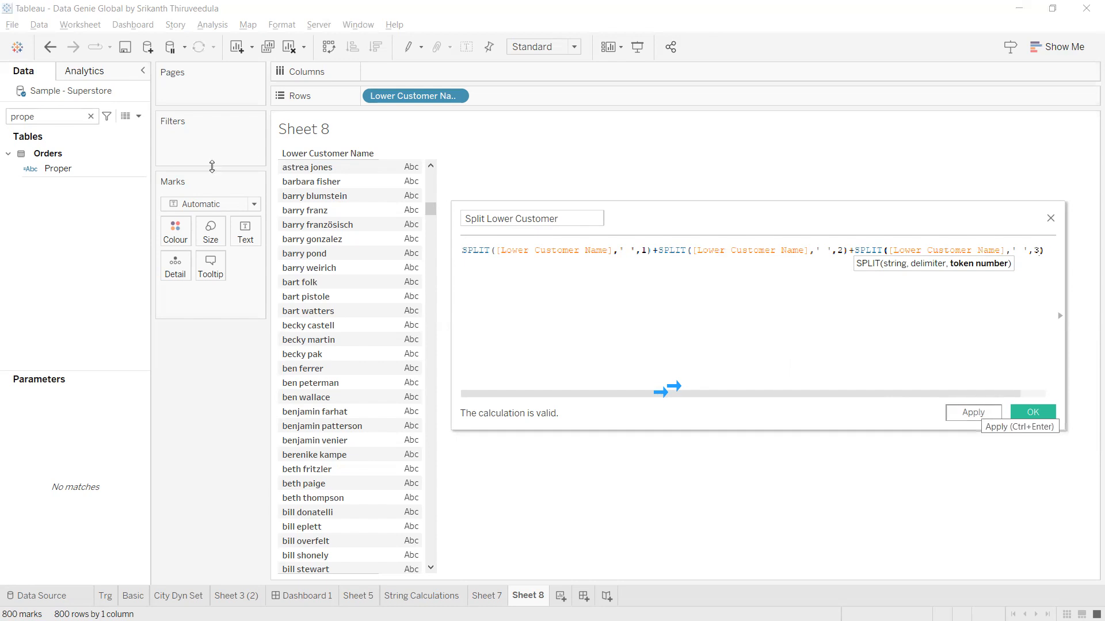
pyautogui.click(649, 253)
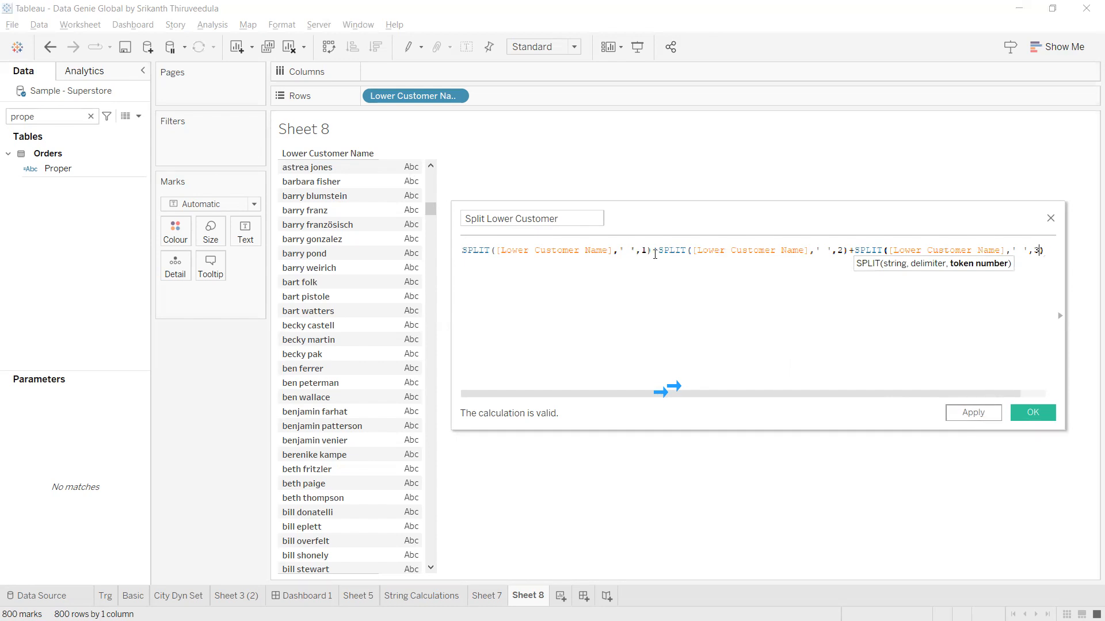
# Drag the first and second SPLIT terms onto Rows as first-name and last-name columns.
pyautogui.keyDown('shift'); pyautogui.click(461, 241); pyautogui.keyUp('shift')
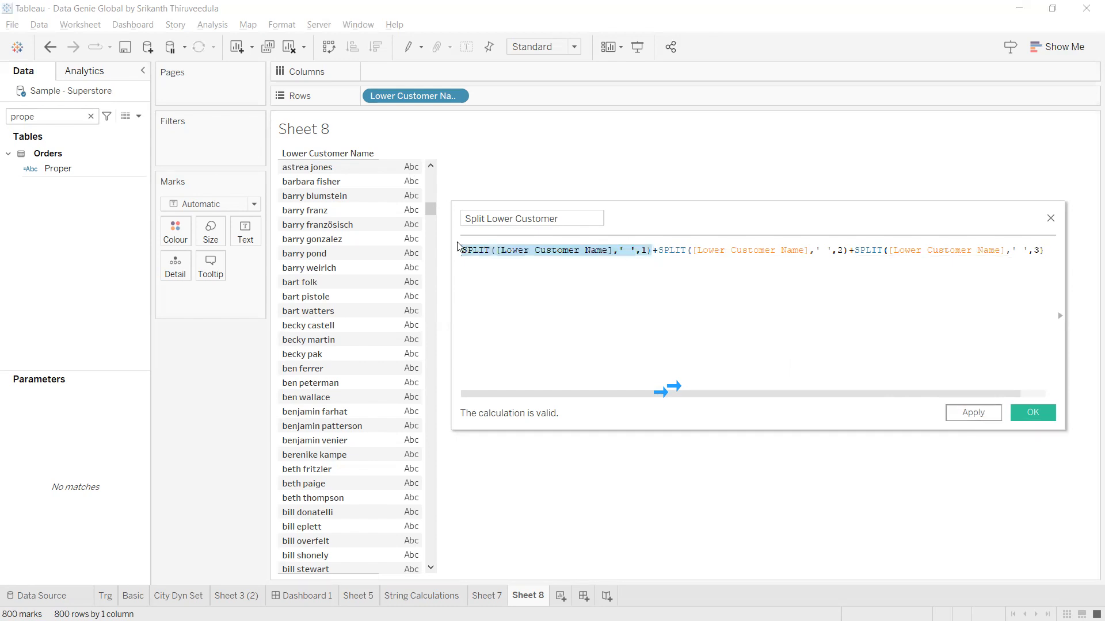
pyautogui.moveTo(574, 253); pyautogui.dragTo(562, 102)
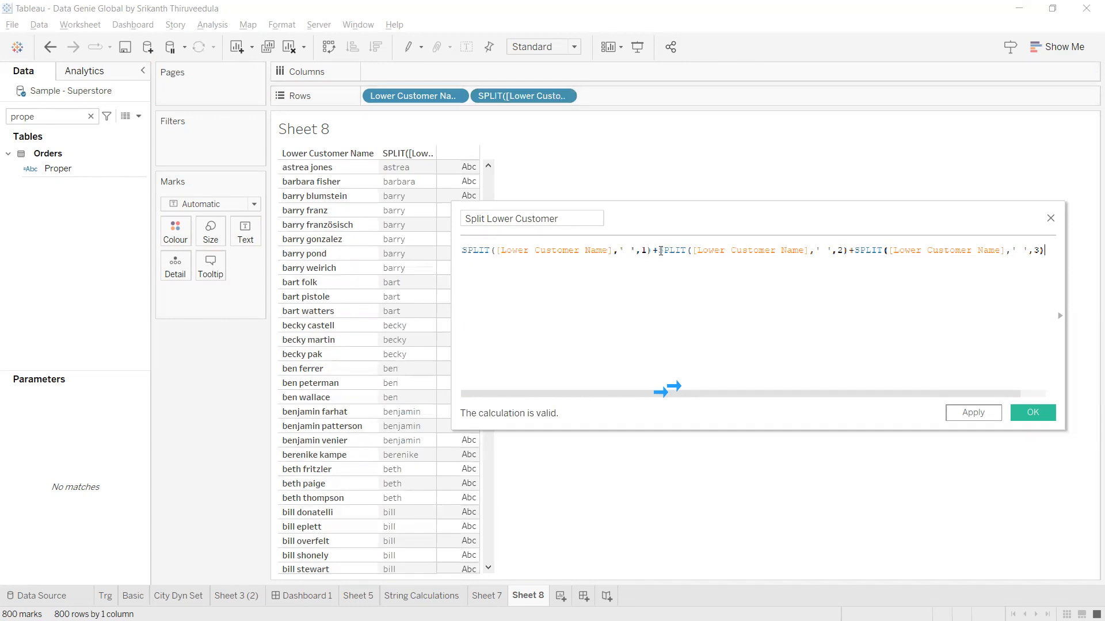
pyautogui.hotkey('shift', 'Right')
pyautogui.hotkey('shift', 'Right')
pyautogui.hotkey('shift', 'Right')
pyautogui.hotkey('shift', 'Right')
pyautogui.hotkey('shift', 'Right')
pyautogui.hotkey('shift', 'Right')
pyautogui.hotkey('shift', 'Right')
pyautogui.hotkey('shift', 'Right')
pyautogui.hotkey('shift', 'Right')
pyautogui.hotkey('shift', 'Right')
pyautogui.hotkey('shift', 'Right')
pyautogui.hotkey('shift', 'Right')
pyautogui.hotkey('shift', 'Right')
pyautogui.hotkey('shift', 'Right')
pyautogui.hotkey('shift', 'Right')
pyautogui.hotkey('shift', 'Right')
pyautogui.hotkey('shift', 'Right')
pyautogui.hotkey('shift', 'Right')
pyautogui.hotkey('shift', 'Right')
pyautogui.hotkey('shift', 'Right')
pyautogui.hotkey('shift', 'Right')
pyautogui.hotkey('shift', 'Right')
pyautogui.hotkey('shift', 'Right')
pyautogui.hotkey('shift', 'Right')
pyautogui.hotkey('shift', 'Right')
pyautogui.hotkey('shift', 'Right')
pyautogui.hotkey('shift', 'Right')
pyautogui.hotkey('shift', 'Right')
pyautogui.hotkey('shift', 'Right')
pyautogui.hotkey('shift', 'Right')
pyautogui.keyDown('ctrl'); pyautogui.scroll(2, 788, 292); pyautogui.keyUp('ctrl')
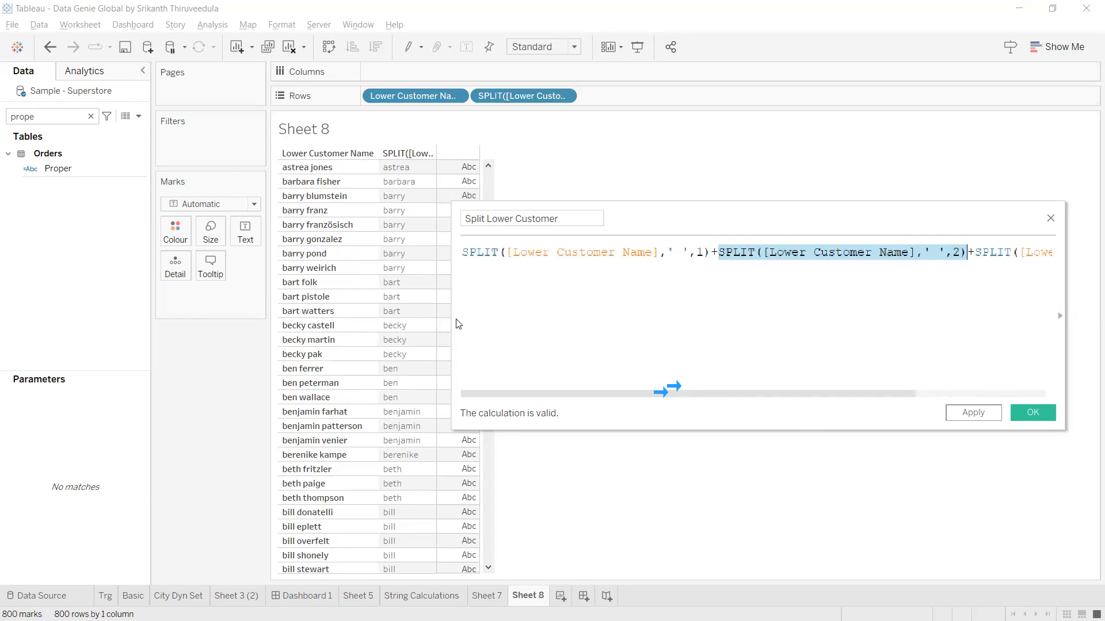
pyautogui.moveTo(452, 319); pyautogui.dragTo(131, 320)
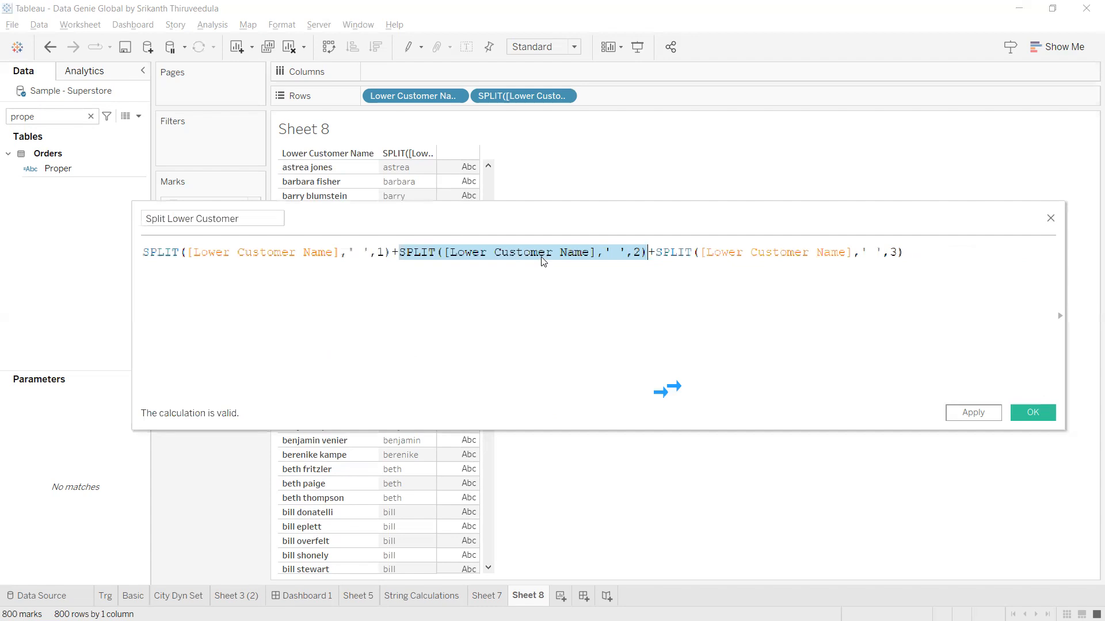
pyautogui.moveTo(541, 254); pyautogui.dragTo(659, 108)
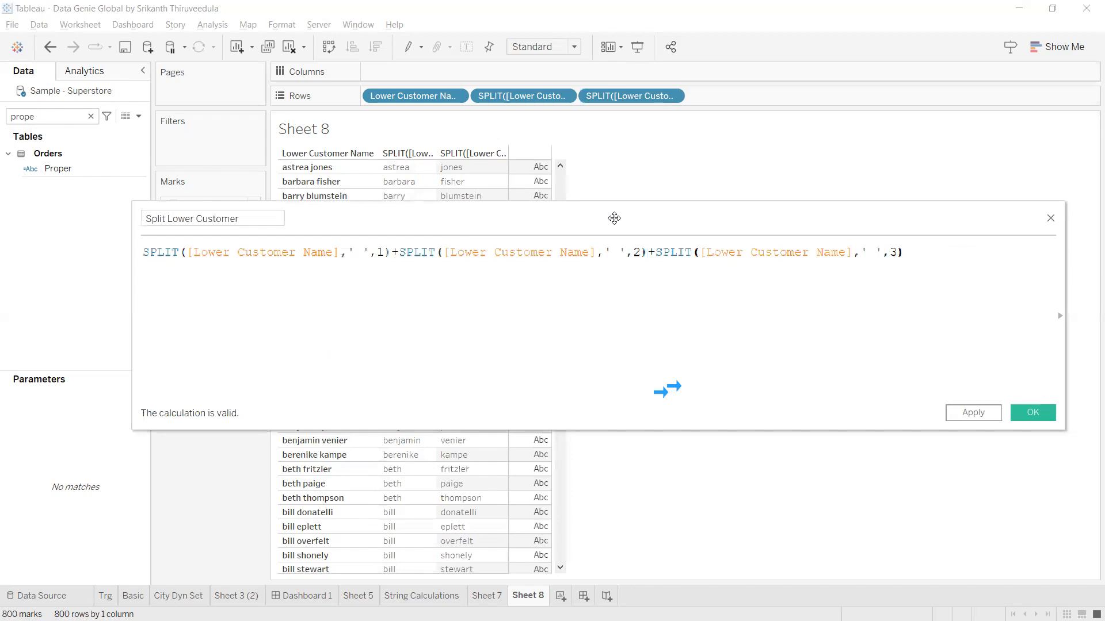
# Add the third SPLIT term as an empty column, then select it in the formula.
pyautogui.moveTo(614, 218); pyautogui.dragTo(638, 331)
pyautogui.moveTo(680, 366); pyautogui.dragTo(839, 365)
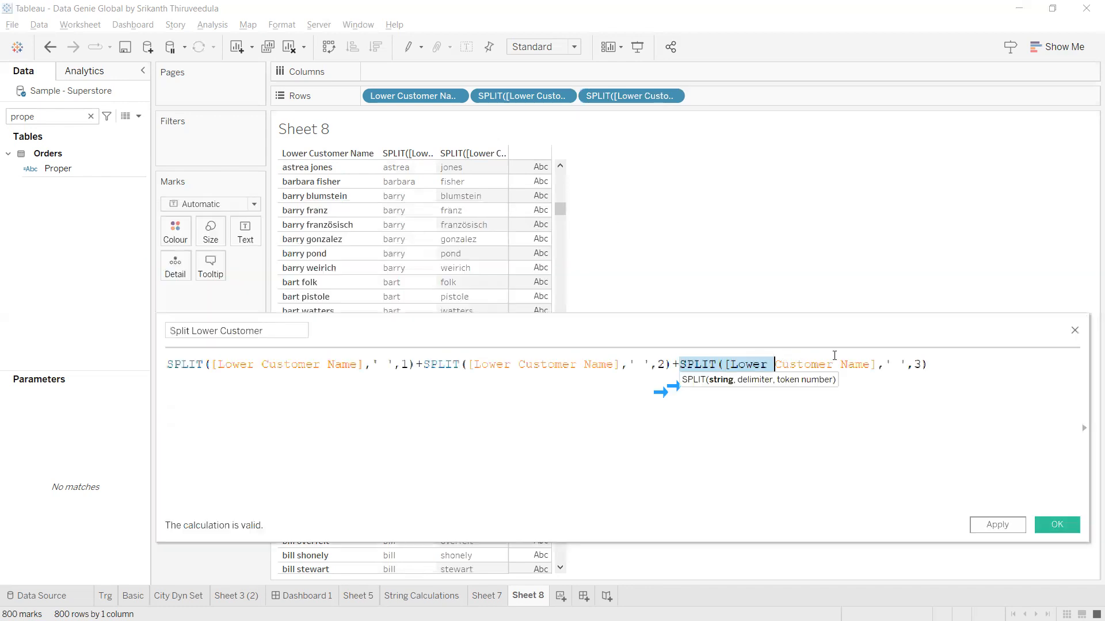
pyautogui.moveTo(927, 356); pyautogui.dragTo(928, 363)
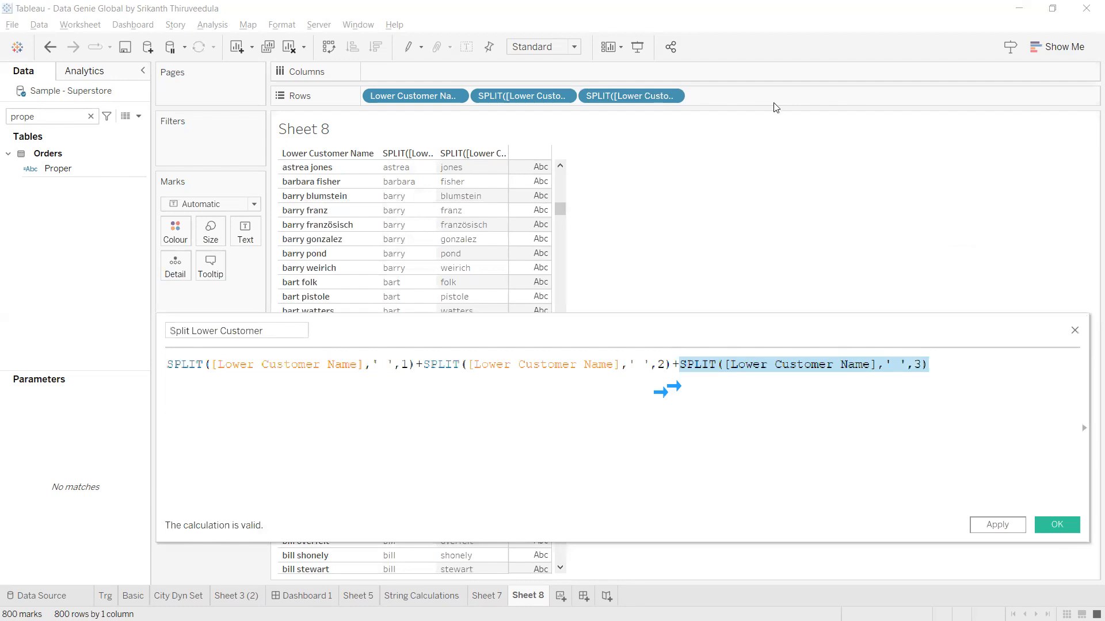
pyautogui.moveTo(776, 107); pyautogui.dragTo(774, 99)
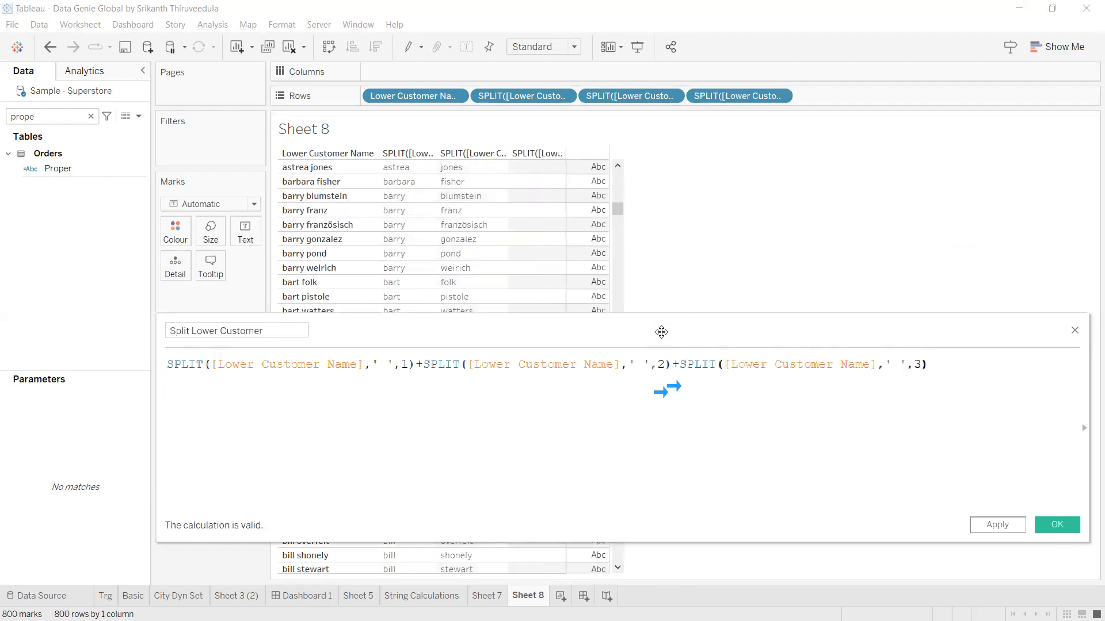
pyautogui.moveTo(662, 332); pyautogui.dragTo(28, 289)
pyautogui.moveTo(618, 213); pyautogui.dragTo(617, 578)
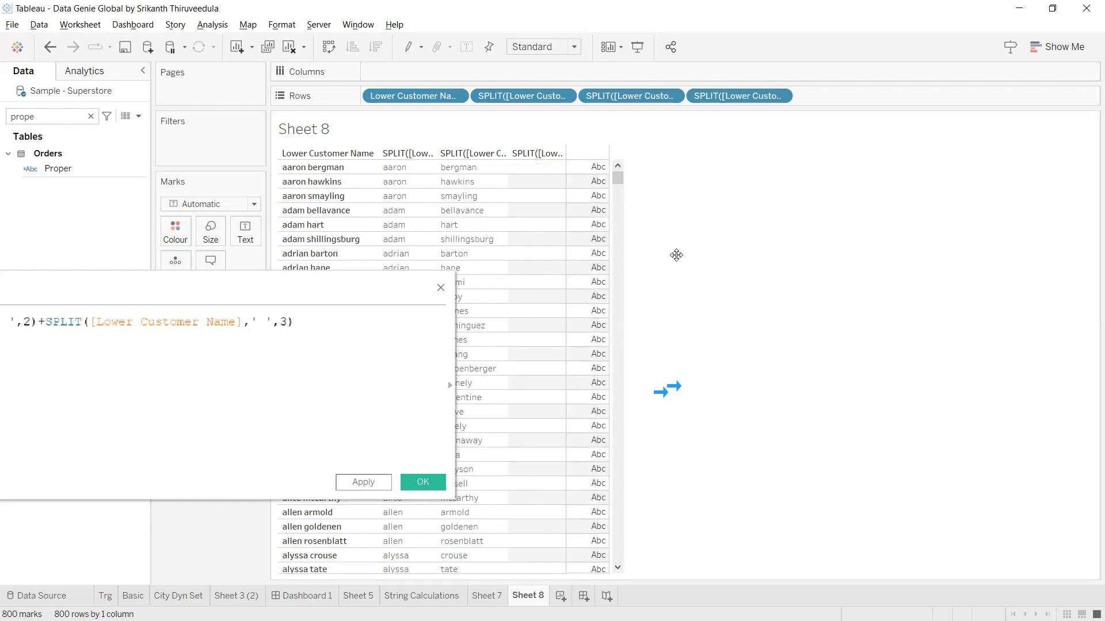
pyautogui.moveTo(676, 255); pyautogui.dragTo(640, 291)
pyautogui.moveTo(569, 333); pyautogui.dragTo(784, 330)
# Delete the third SPLIT term and its plus, putting the second term on its own line.
pyautogui.press('BackSpace')
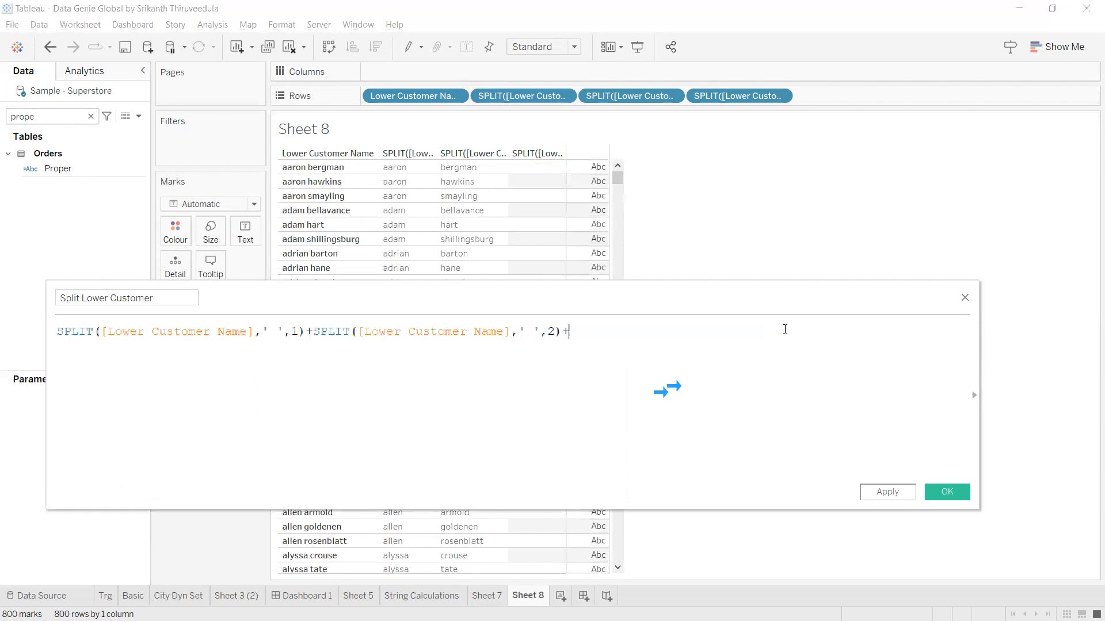
pyautogui.press('BackSpace')
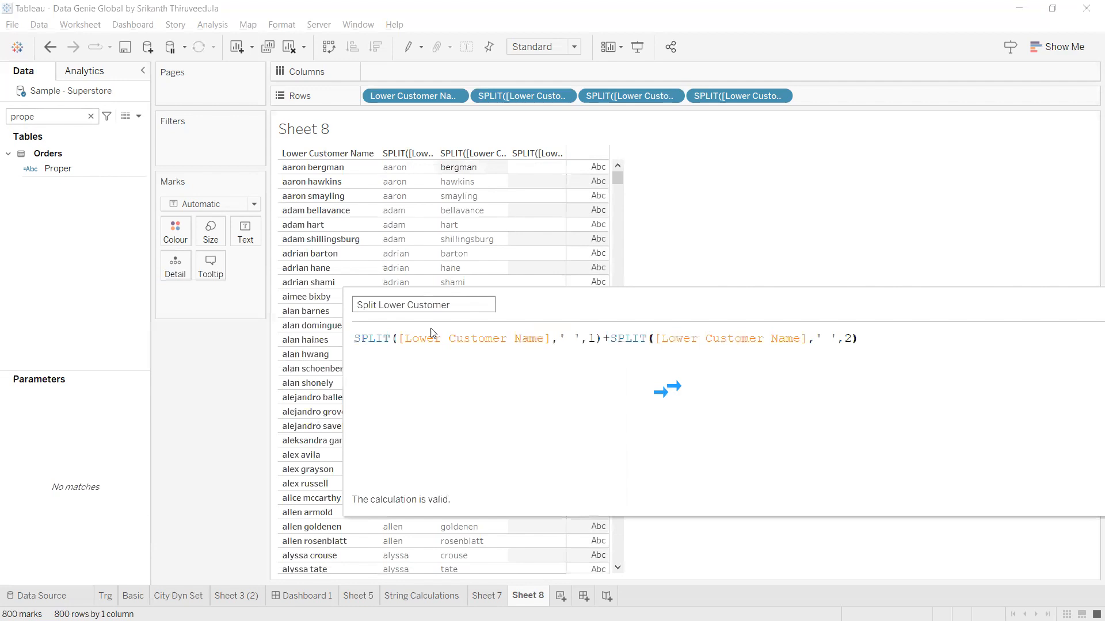
pyautogui.click(602, 339)
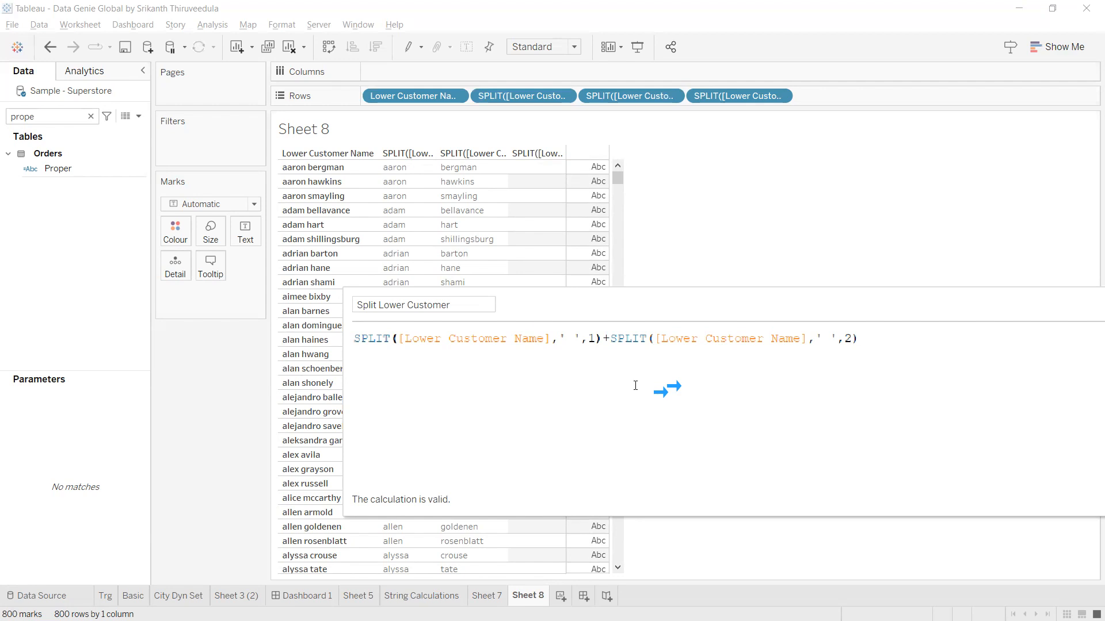
pyautogui.press('Return')
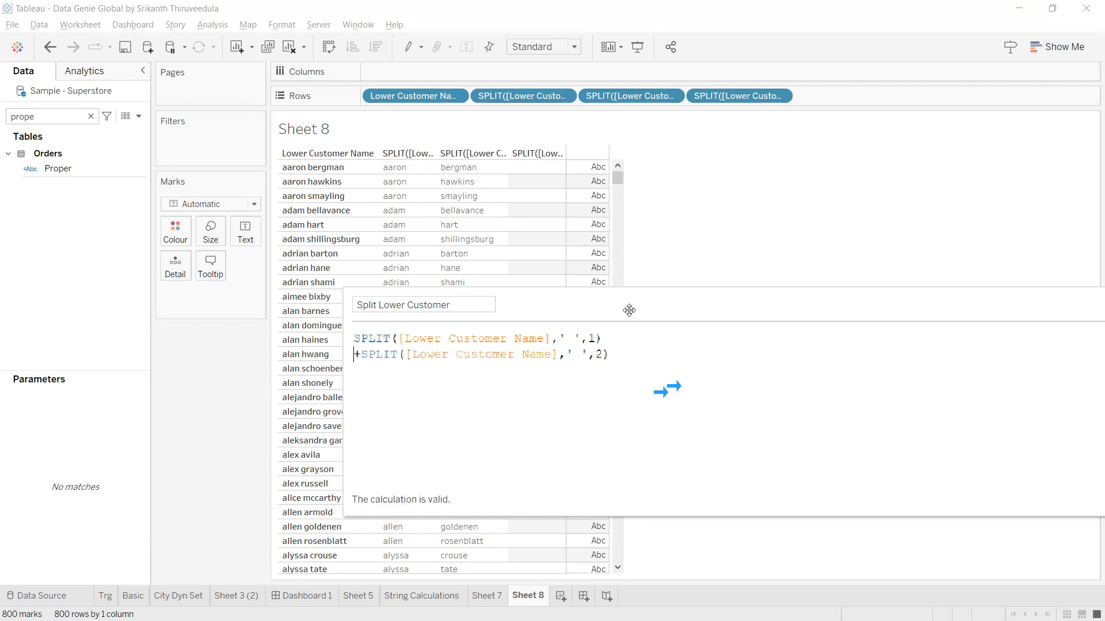
pyautogui.click(625, 340)
pyautogui.hotkey('shift', 'Left')
pyautogui.moveTo(432, 346); pyautogui.dragTo(359, 356)
pyautogui.click(358, 344)
pyautogui.click(600, 338)
pyautogui.keyDown('shift'); pyautogui.click(355, 340); pyautogui.keyUp('shift')
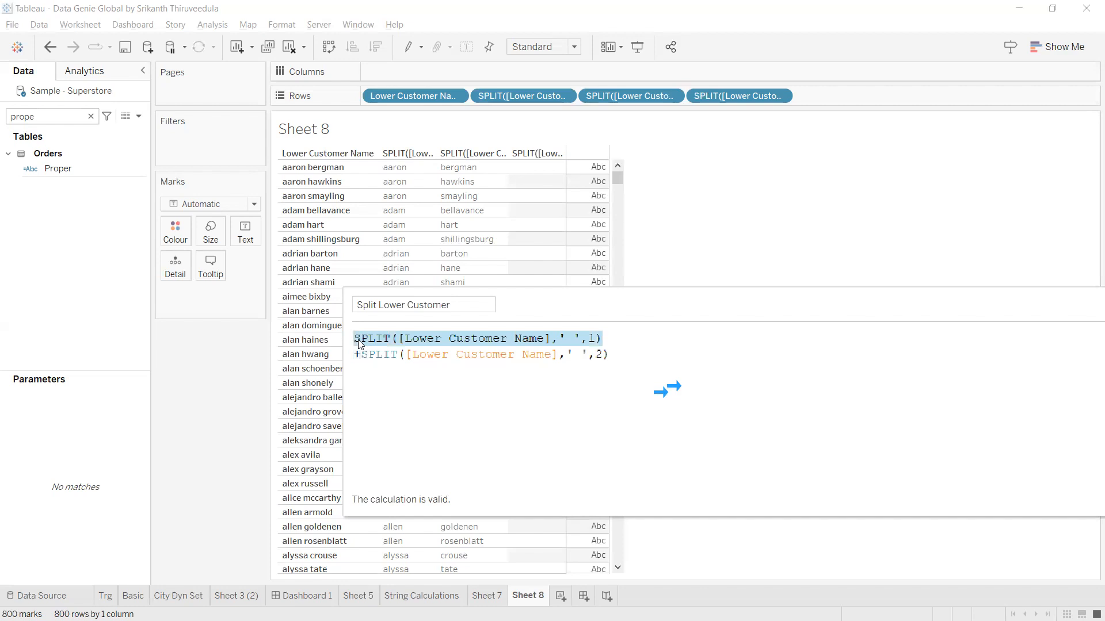
pyautogui.click(360, 339)
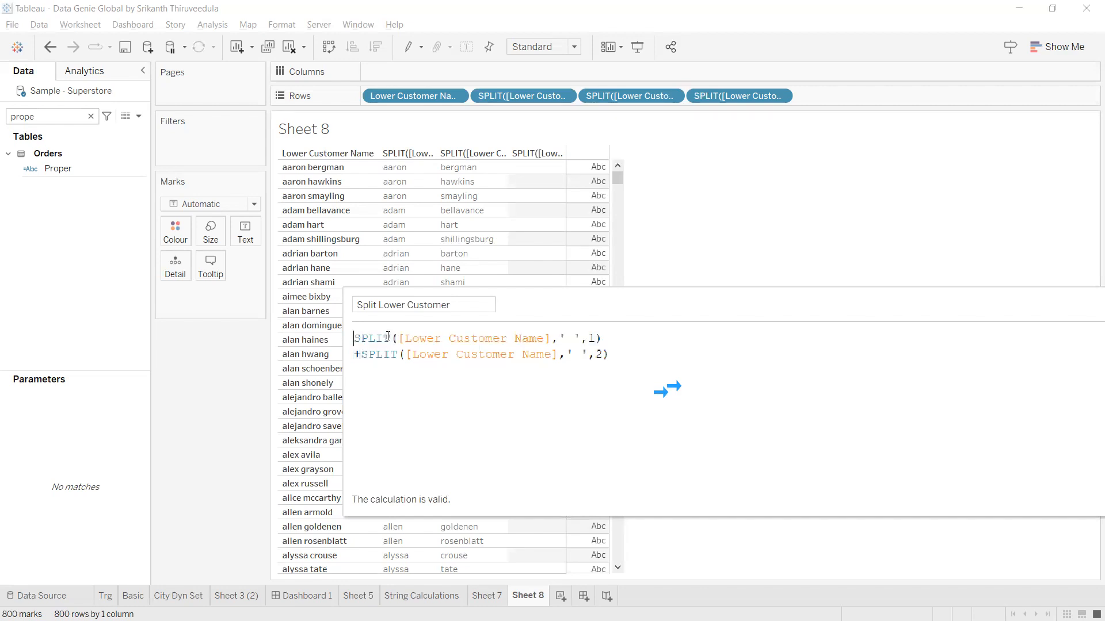
# Rewrite the first term as UPPER(LEFT(SPLIT([Lower Customer Name],' ',1),1)).
pyautogui.write('(le')
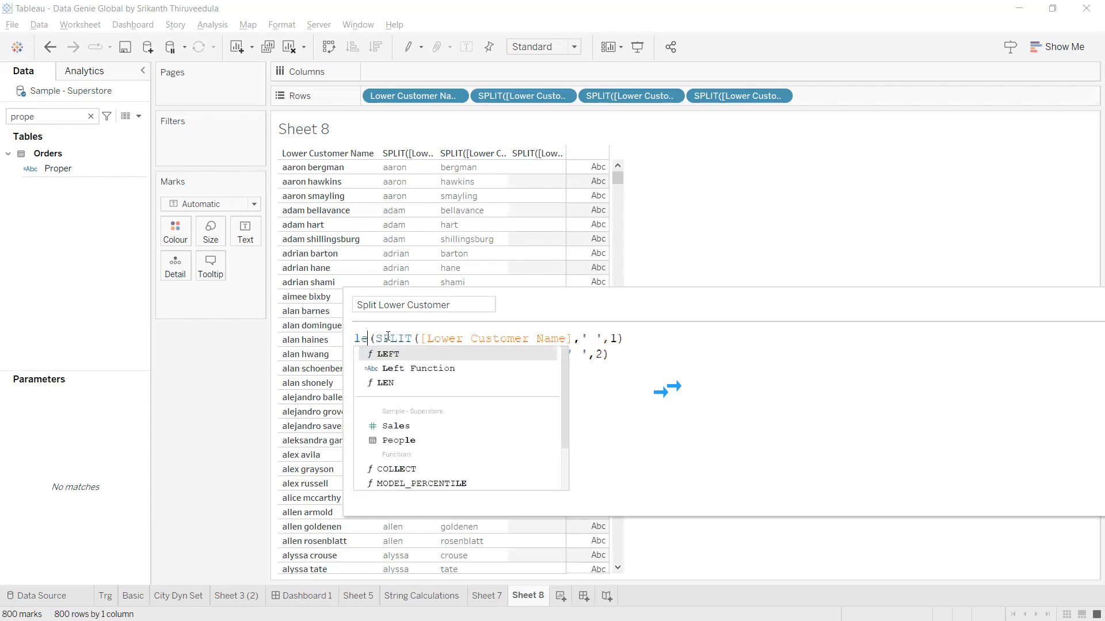
pyautogui.write('f')
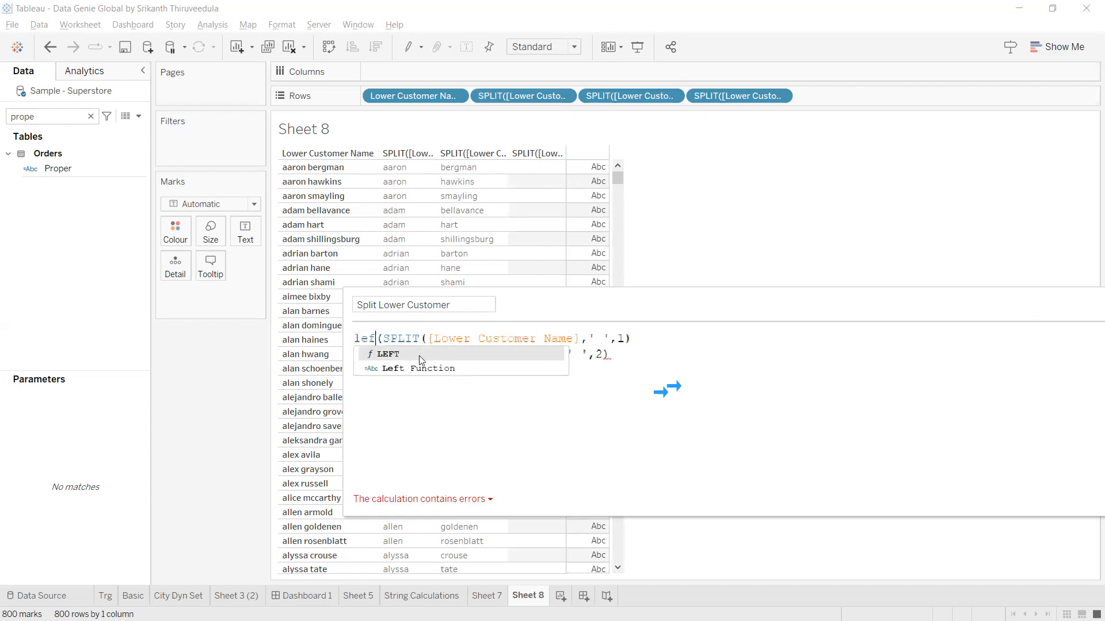
pyautogui.click(423, 354)
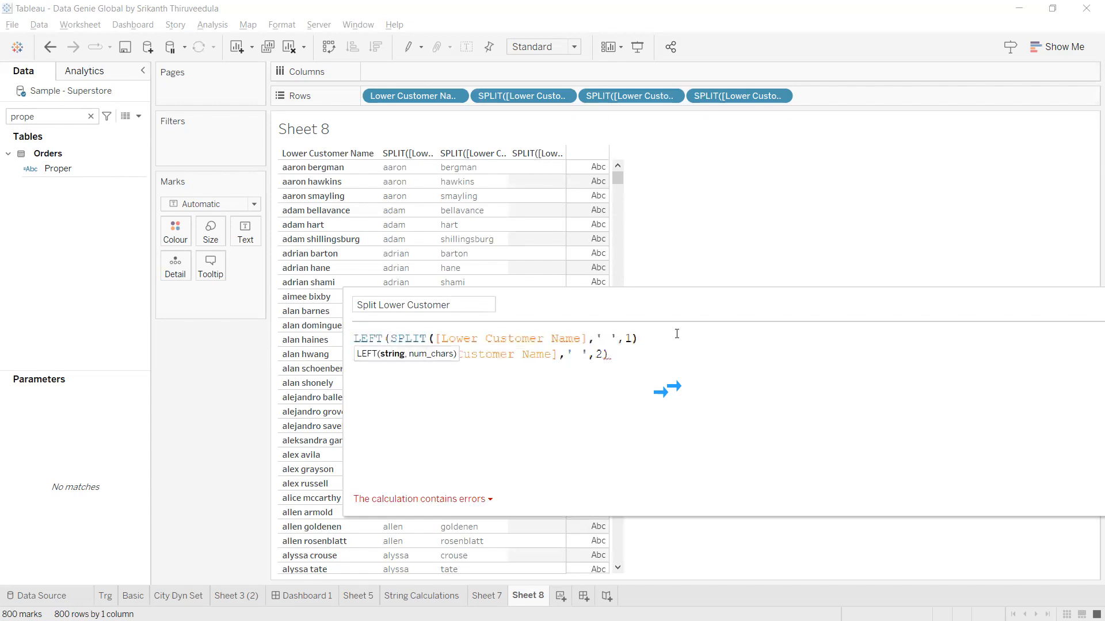
pyautogui.write(',1)')
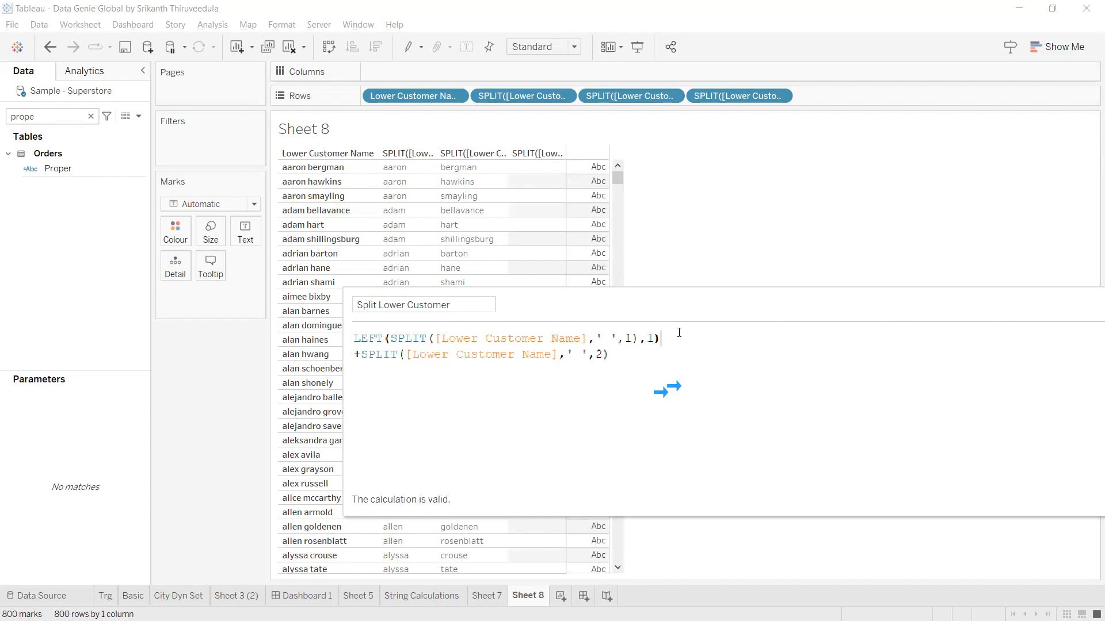
pyautogui.write(')')
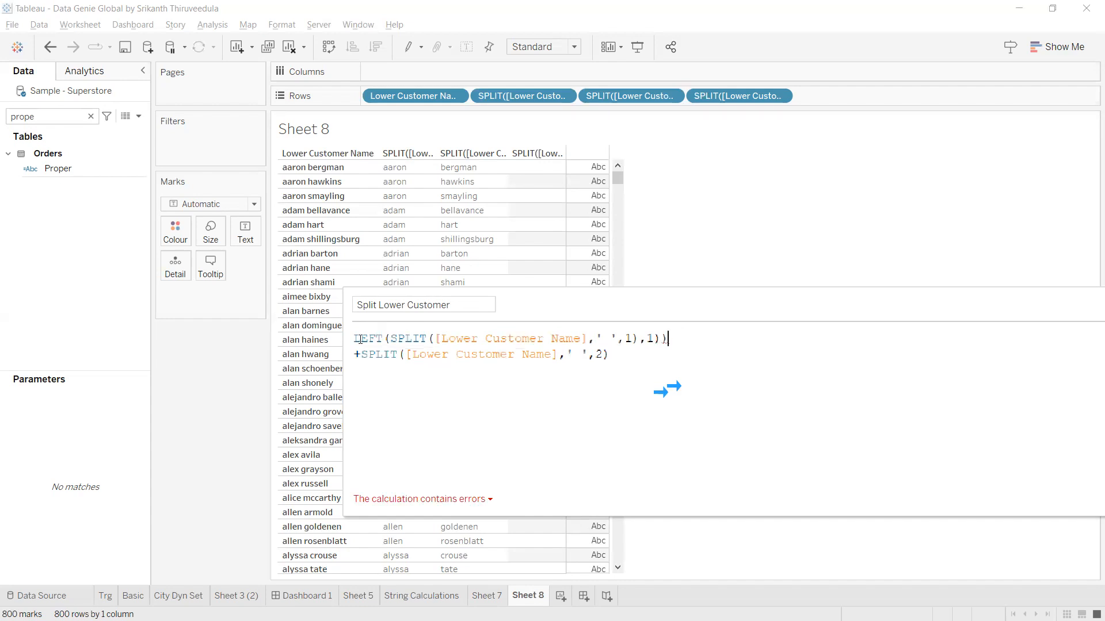
pyautogui.write('(')
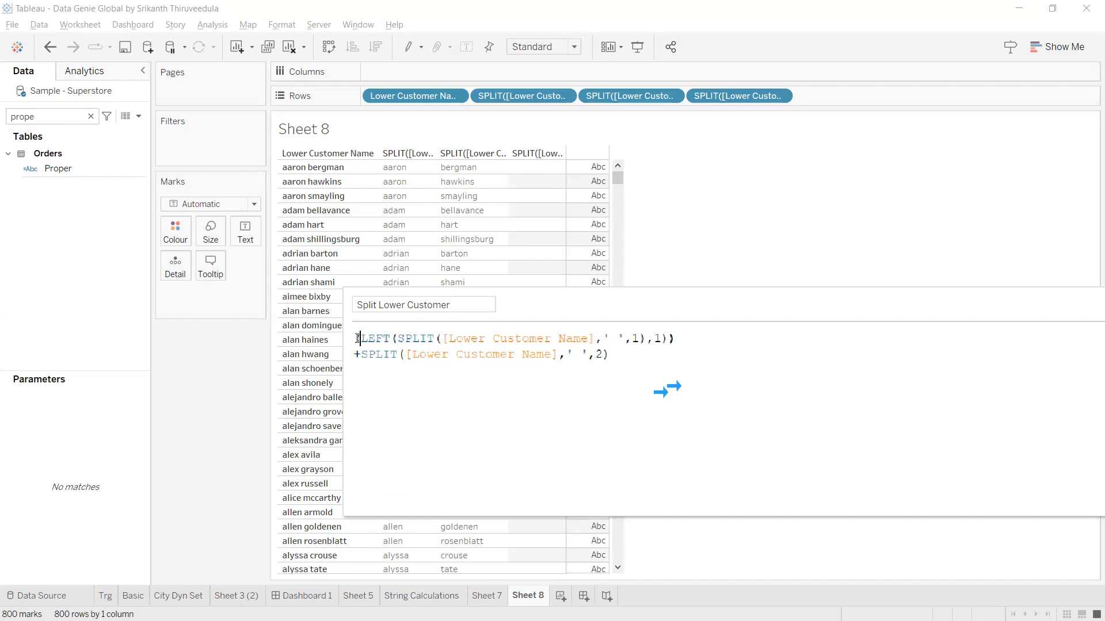
pyautogui.write('U(')
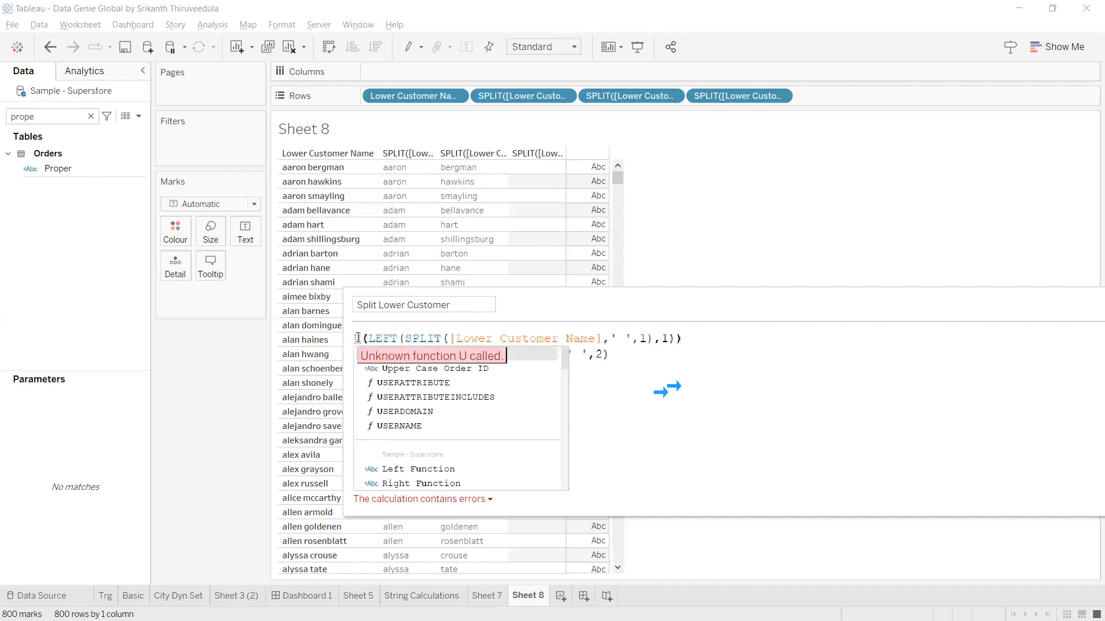
pyautogui.press('Return')
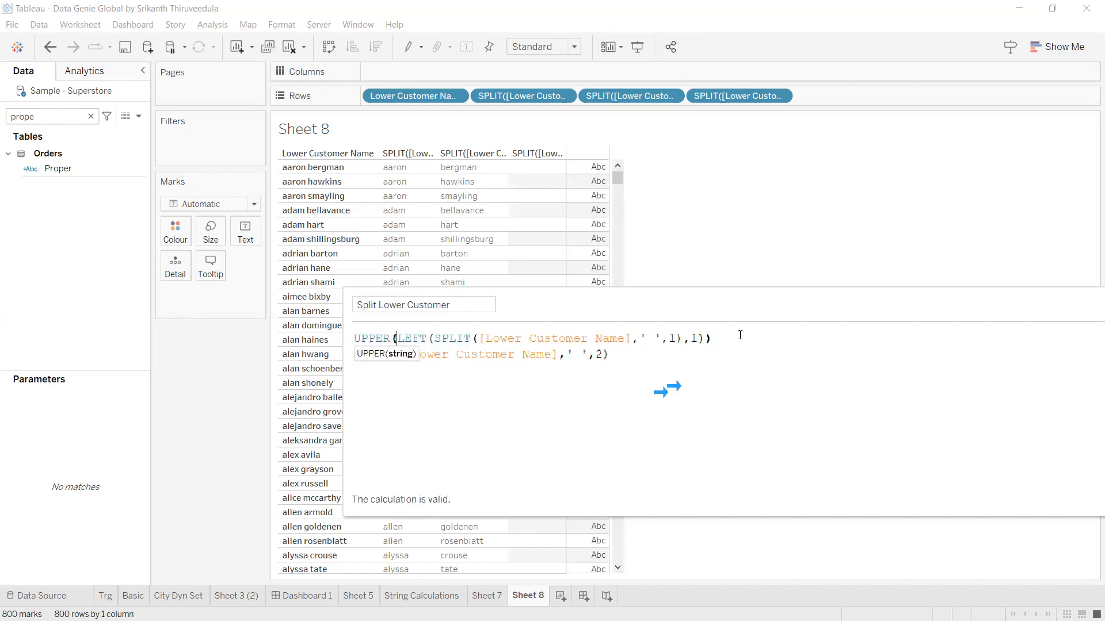
pyautogui.click(742, 340)
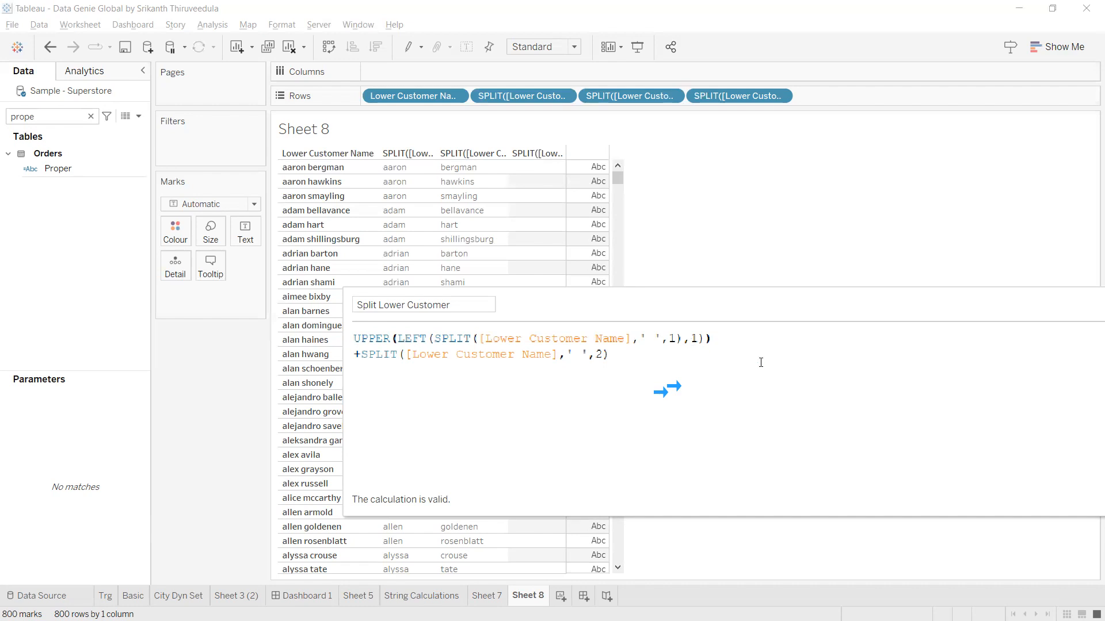
# Enlarge the editor and append a plus and an empty LEN( after the capitalised initial.
pyautogui.write('+')
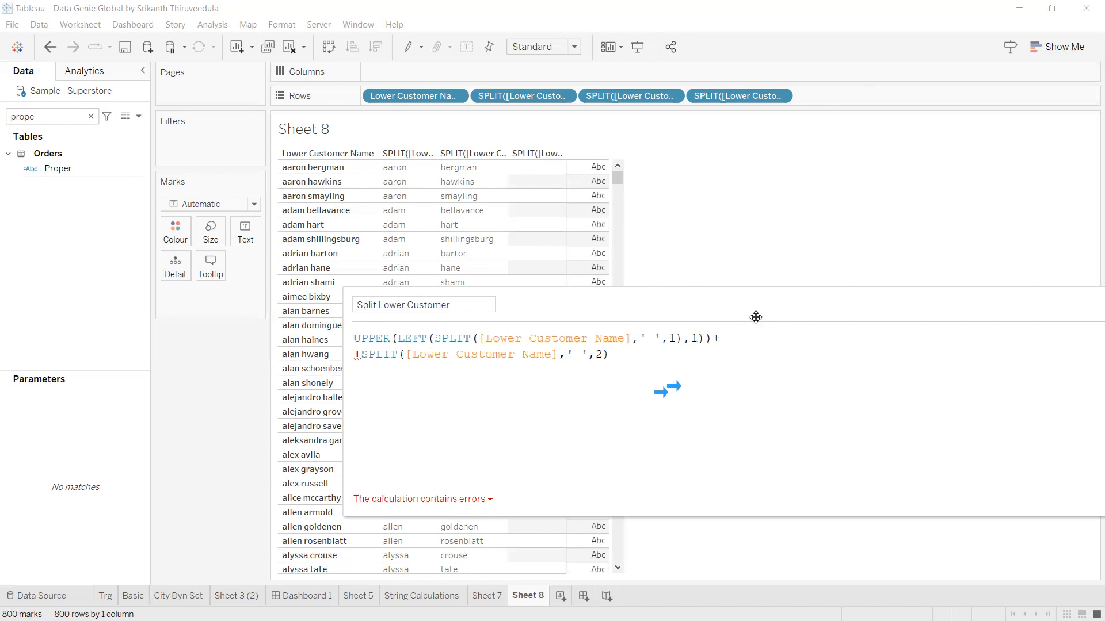
pyautogui.moveTo(449, 285); pyautogui.dragTo(141, 260)
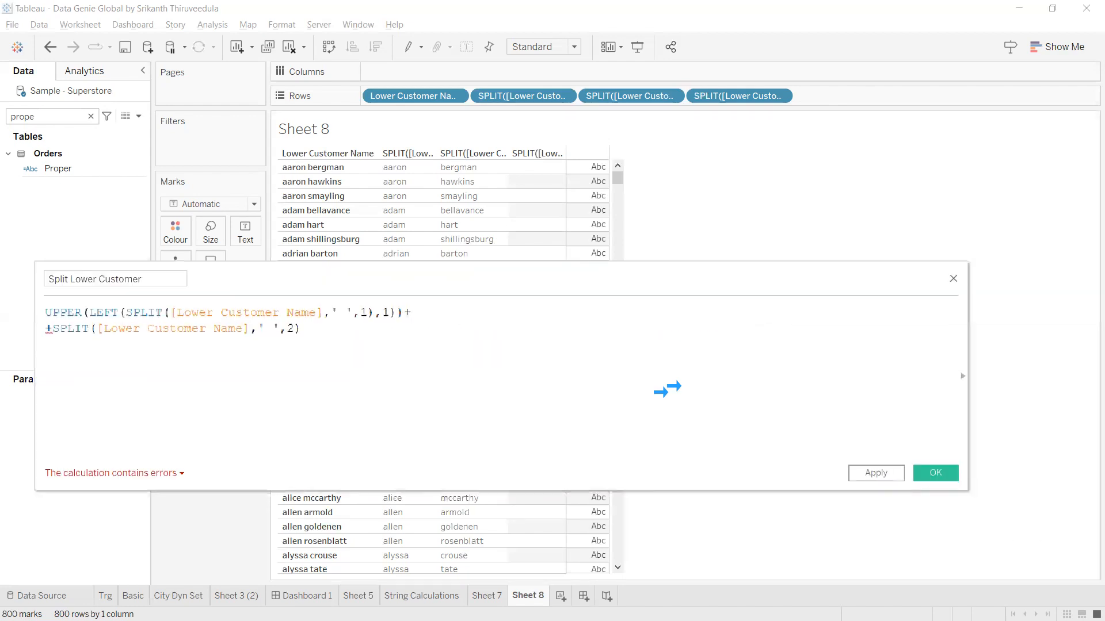
pyautogui.moveTo(969, 491); pyautogui.dragTo(1034, 615)
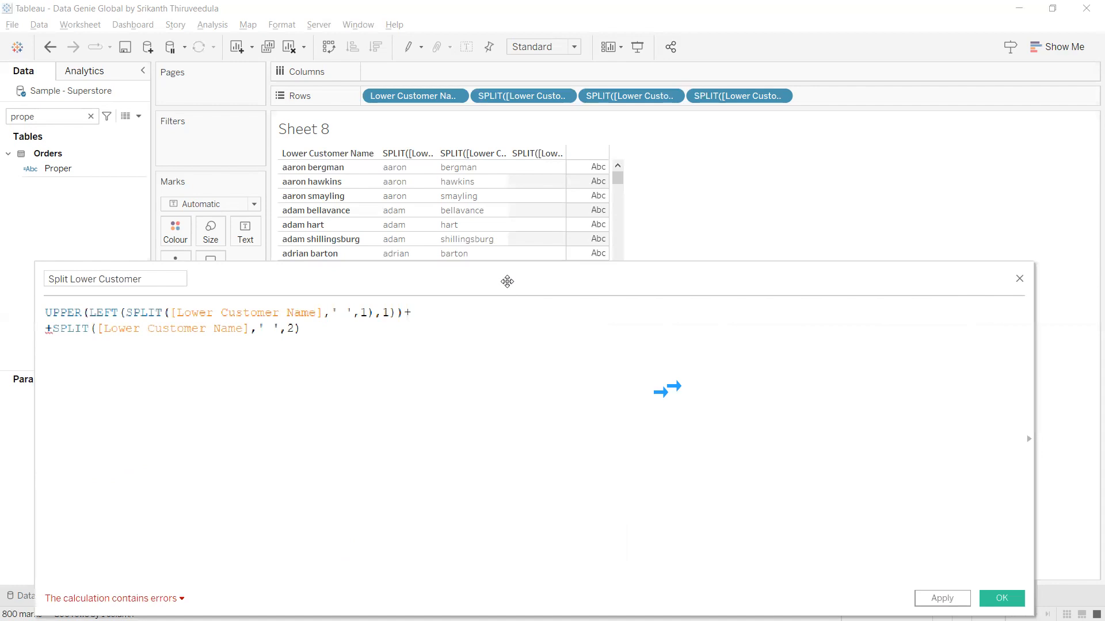
pyautogui.moveTo(429, 288); pyautogui.dragTo(446, 382)
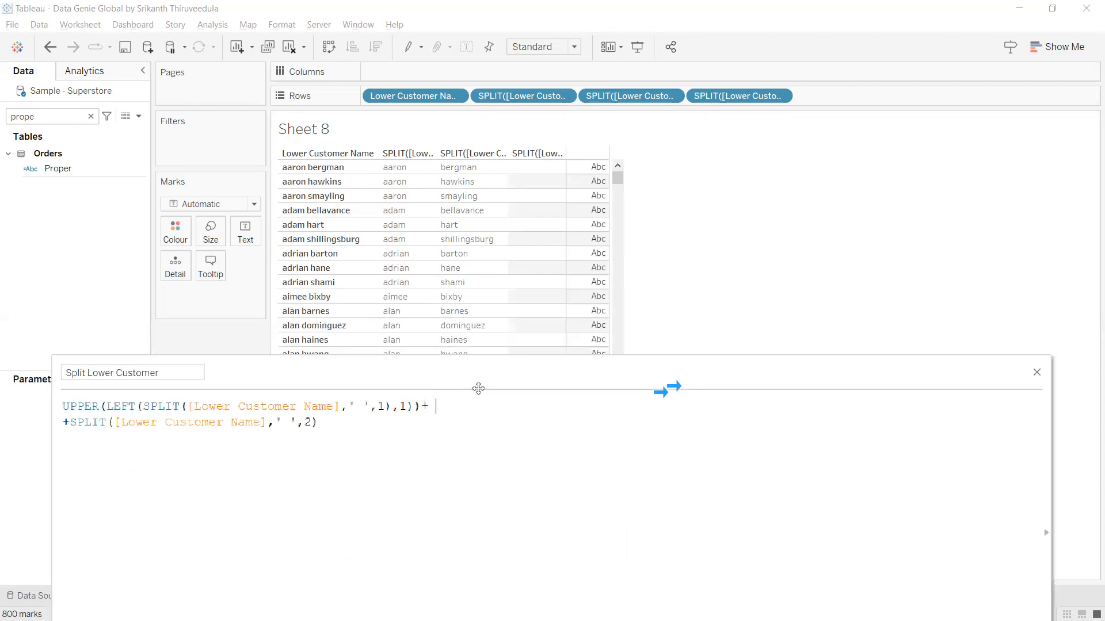
pyautogui.write('len')
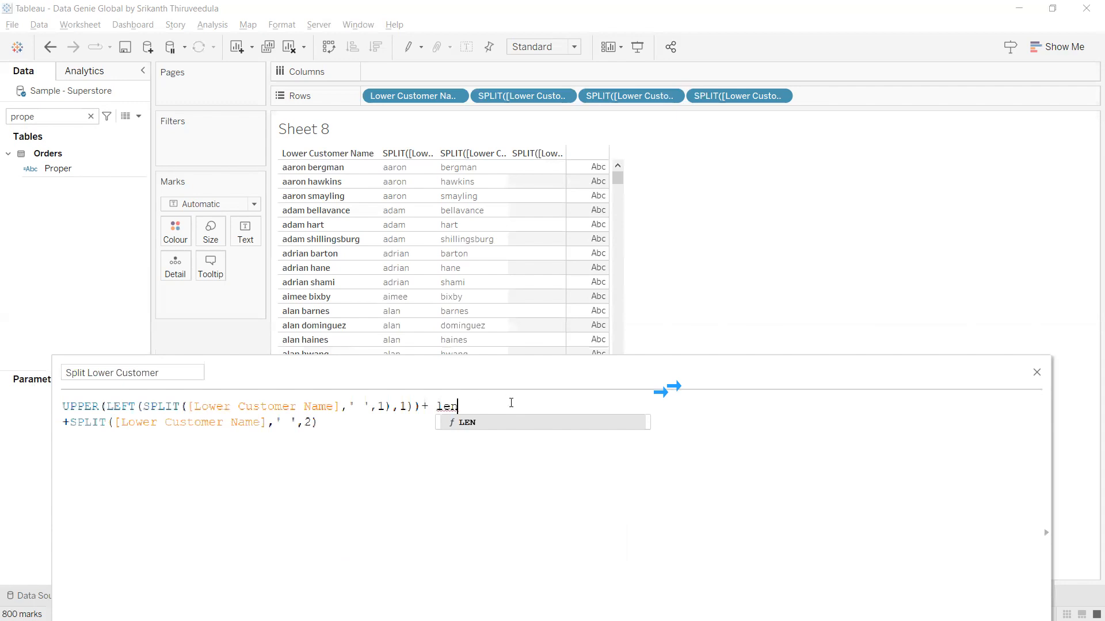
pyautogui.click(526, 425)
pyautogui.write('(')
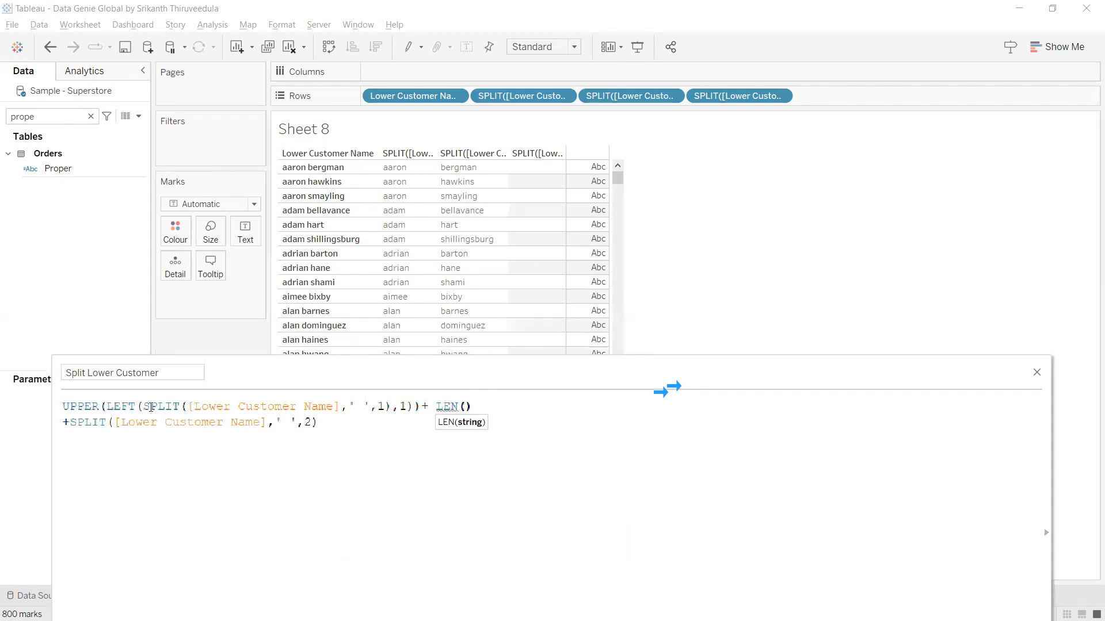
# Fill LEN with SPLIT([Lower Customer Name],' ',1) and close its parenthesis.
pyautogui.click(145, 406)
pyautogui.moveTo(143, 407); pyautogui.dragTo(341, 410)
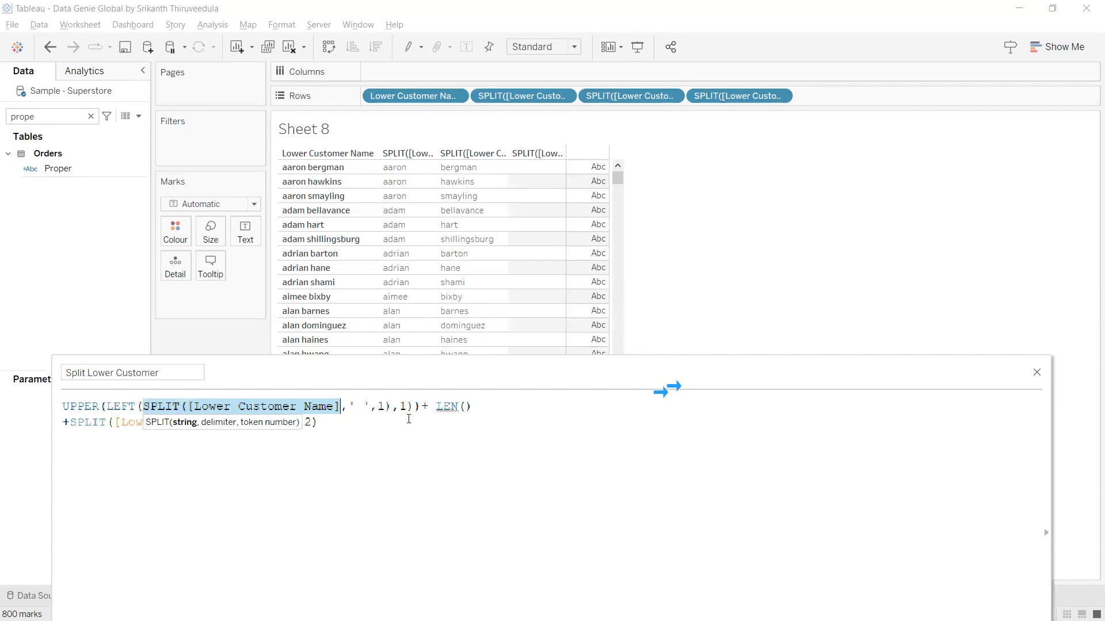
pyautogui.click(465, 407)
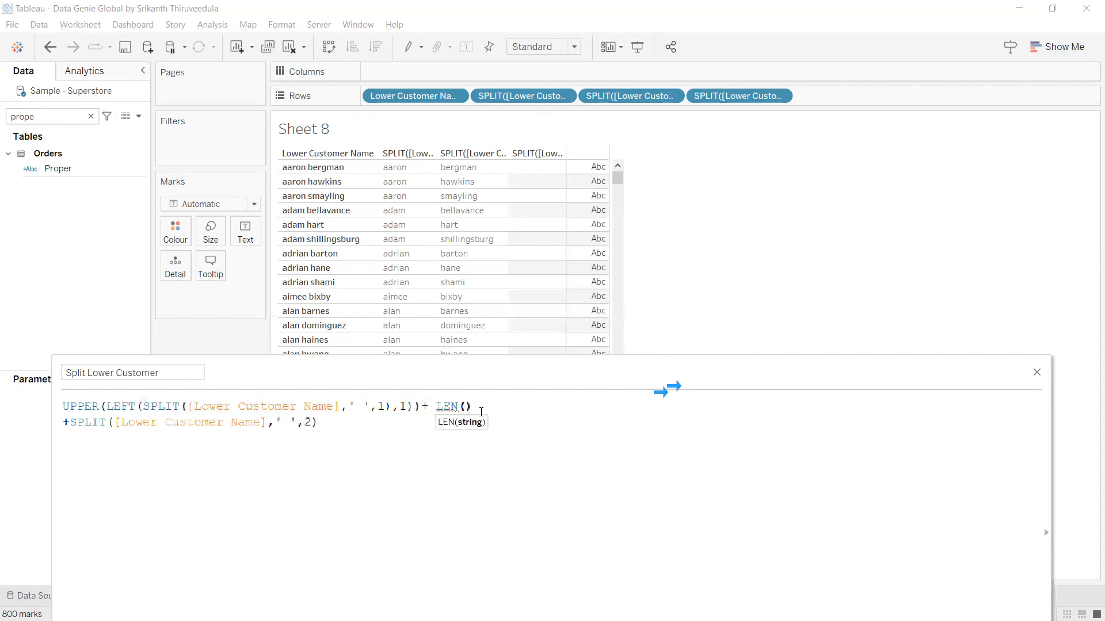
pyautogui.hotkey('ctrl', 'v')
pyautogui.click(701, 408)
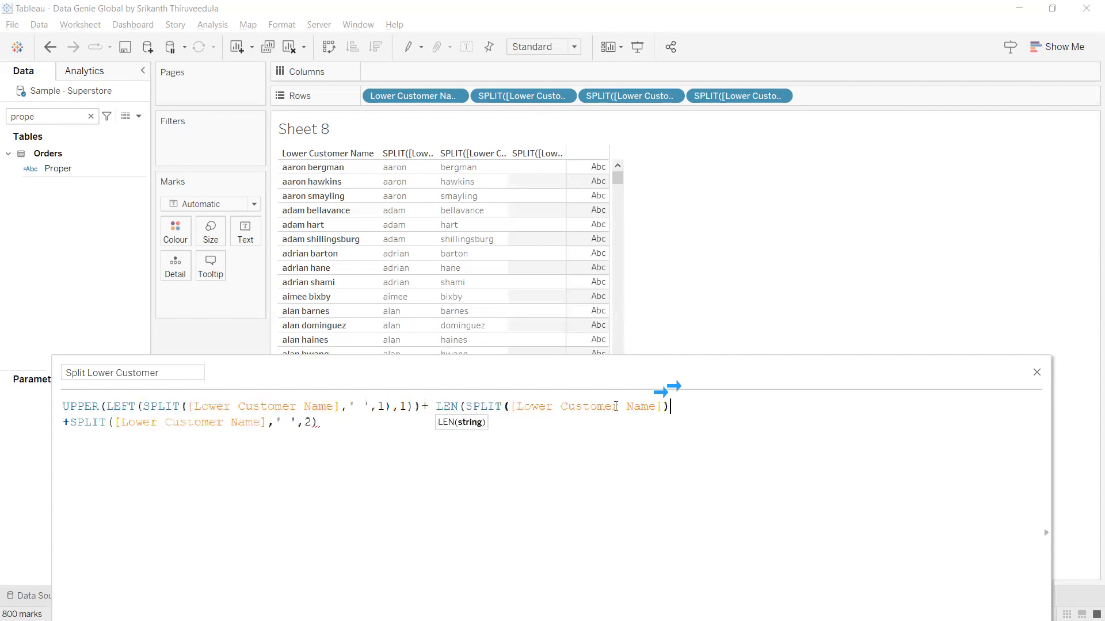
pyautogui.keyDown('shift'); pyautogui.click(439, 407); pyautogui.keyUp('shift')
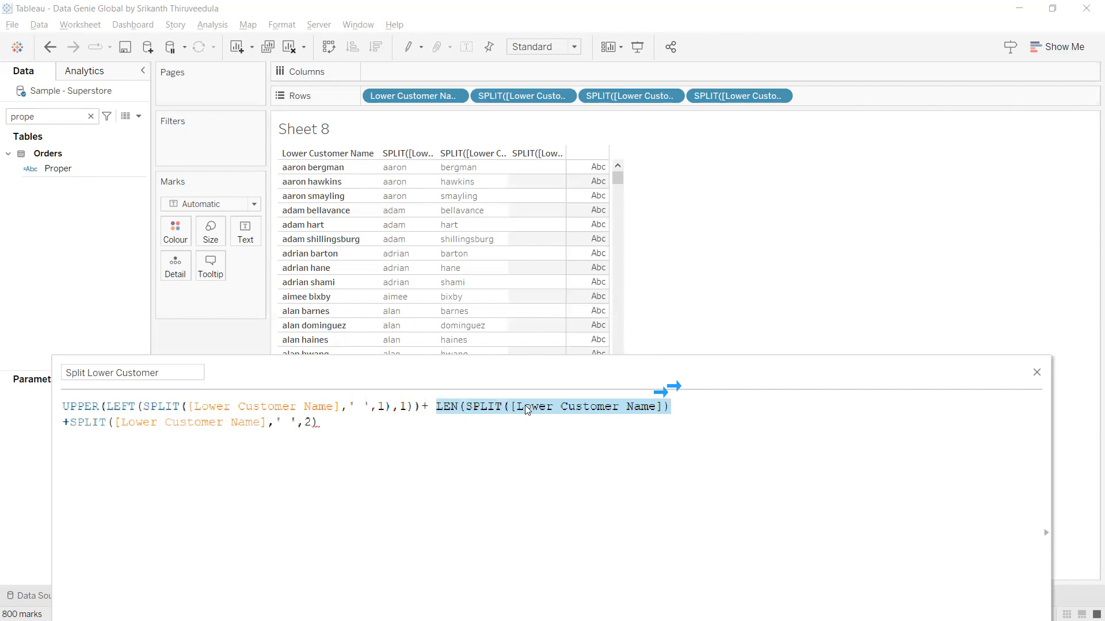
pyautogui.moveTo(537, 410); pyautogui.dragTo(579, 443)
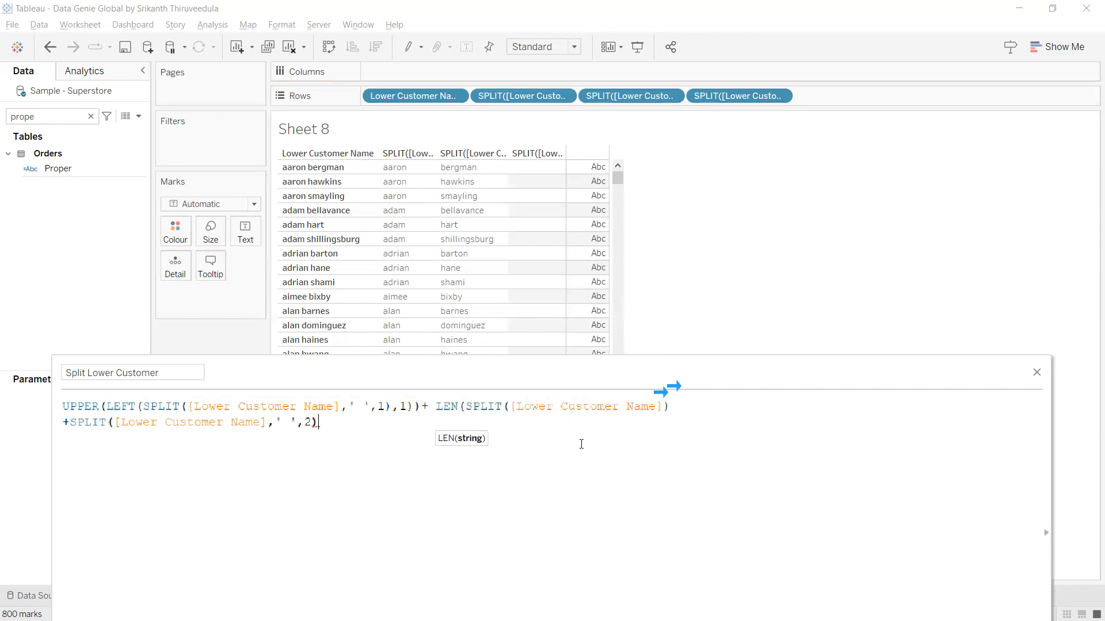
pyautogui.click(665, 409)
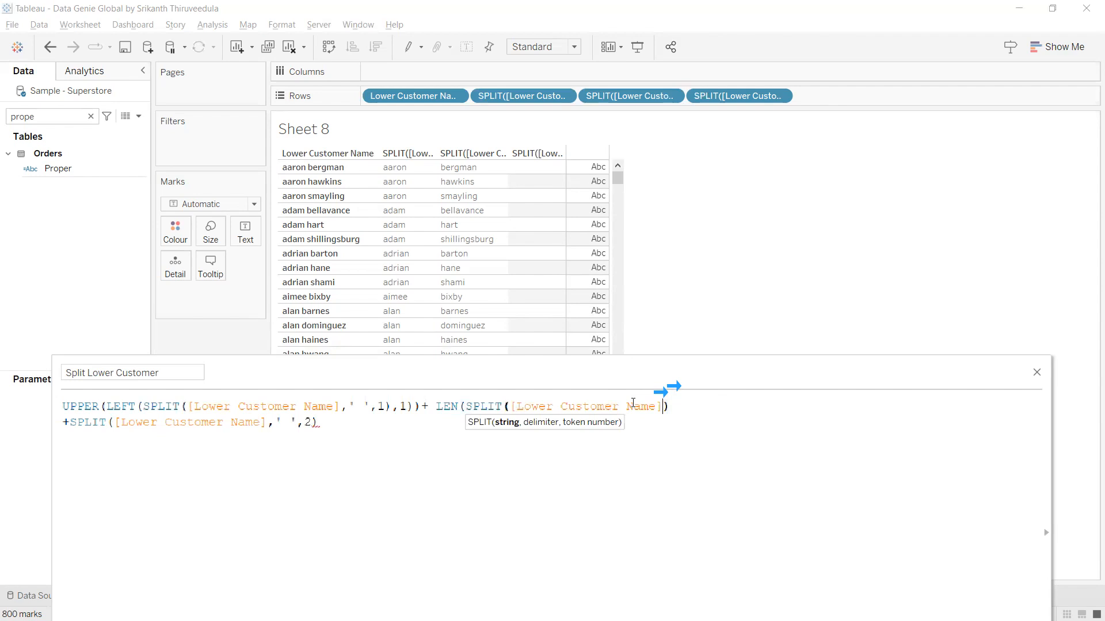
pyautogui.write(",''")
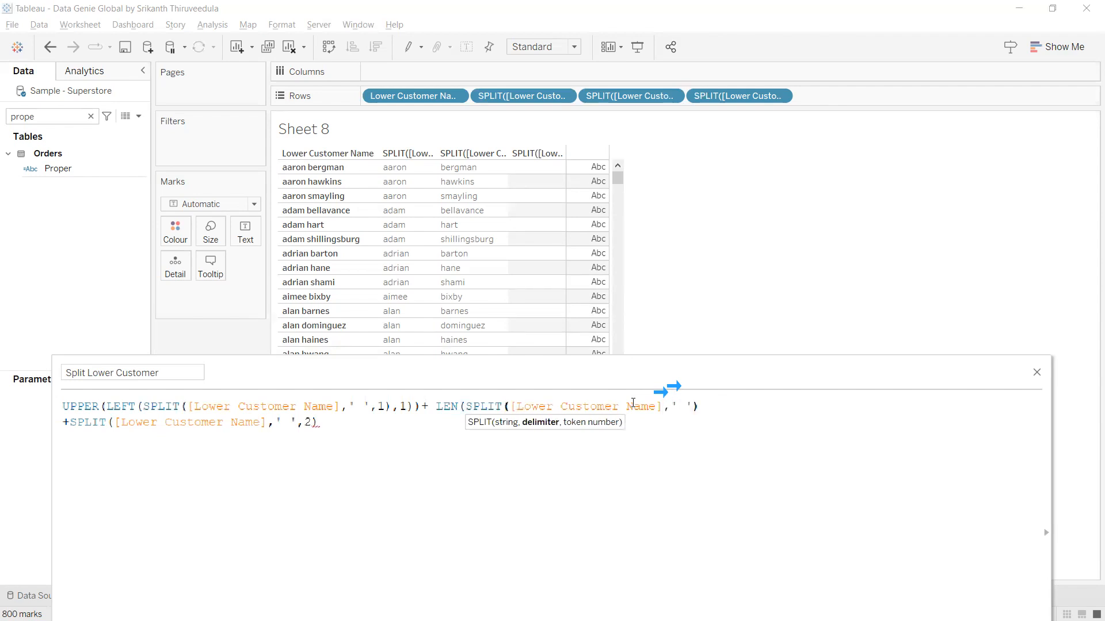
pyautogui.write(' ,1')
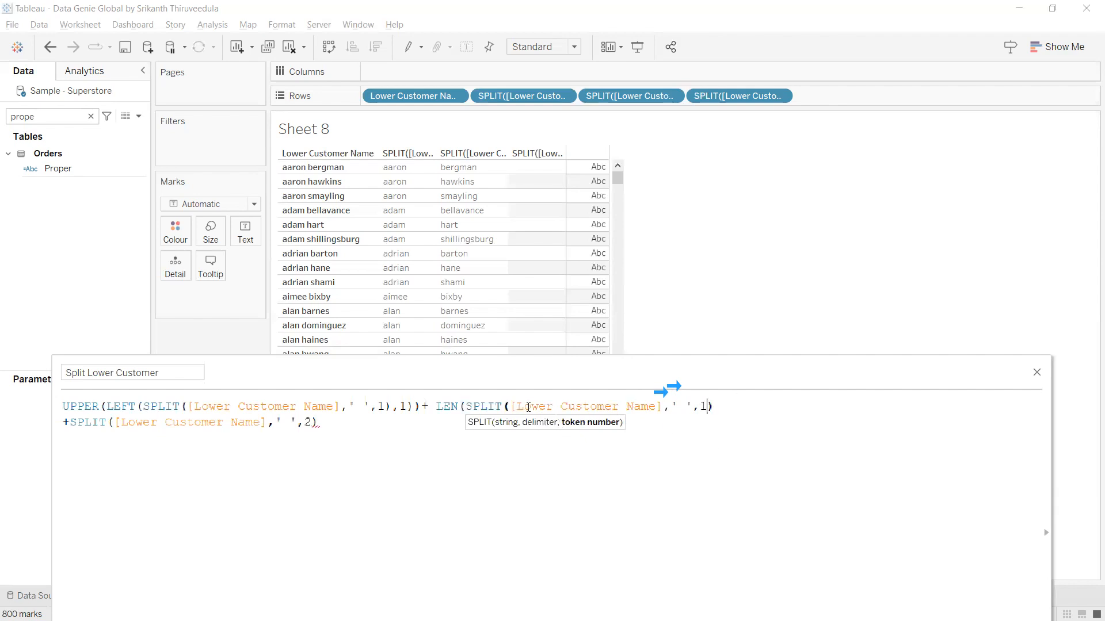
pyautogui.click(719, 409)
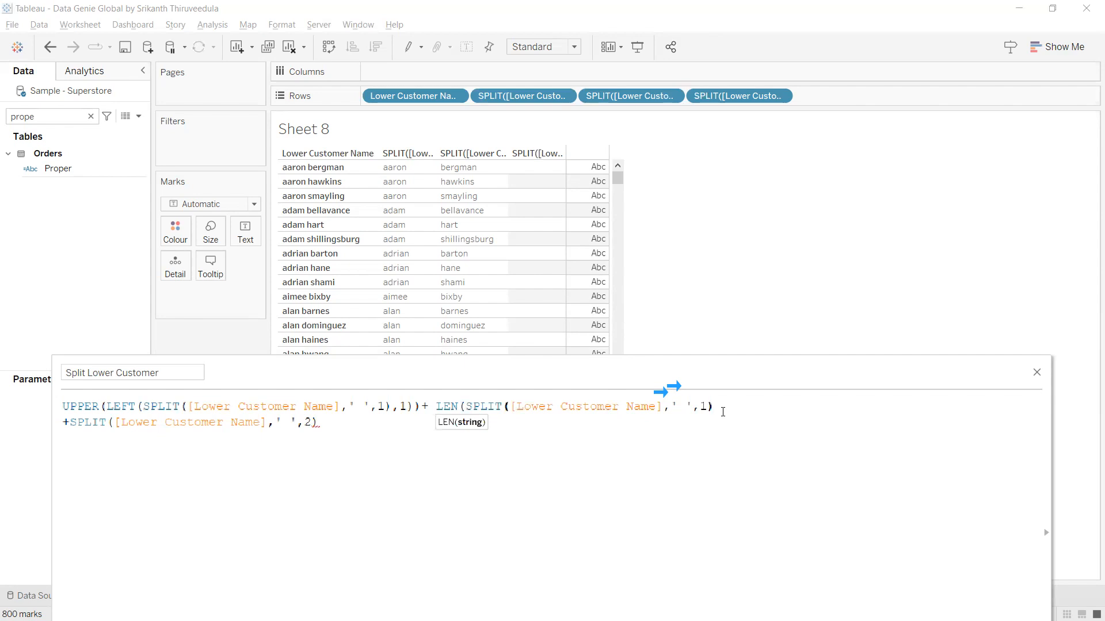
pyautogui.write(')')
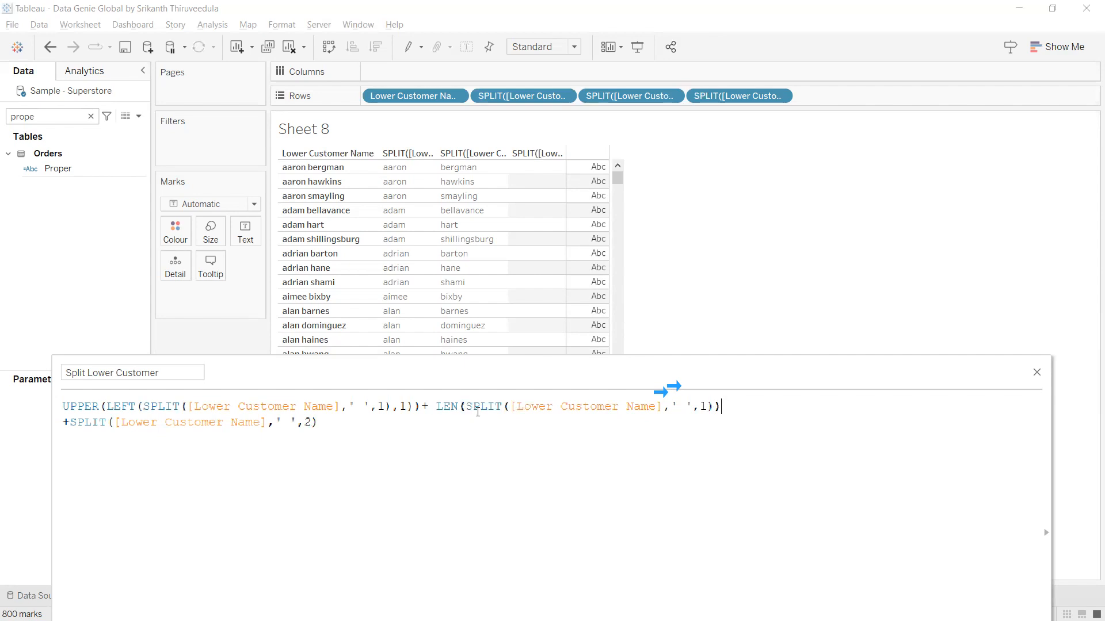
pyautogui.moveTo(721, 408); pyautogui.dragTo(436, 407)
# Add the LEN(SPLIT(...)) expression to Rows as a discrete dimension showing first-name lengths.
pyautogui.moveTo(519, 407)
pyautogui.mouseDown()
pyautogui.moveTo(805, 237)
pyautogui.moveTo(870, 99)
pyautogui.moveTo(844, 135)
pyautogui.moveTo(870, 107)
pyautogui.mouseUp()
pyautogui.click(889, 96)
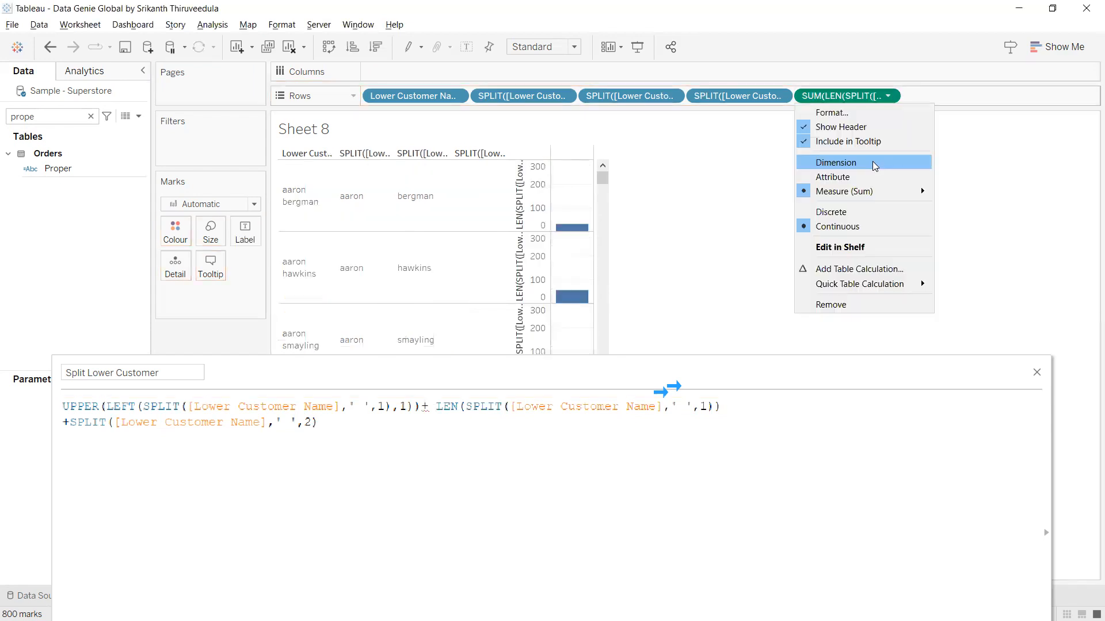
pyautogui.click(874, 165)
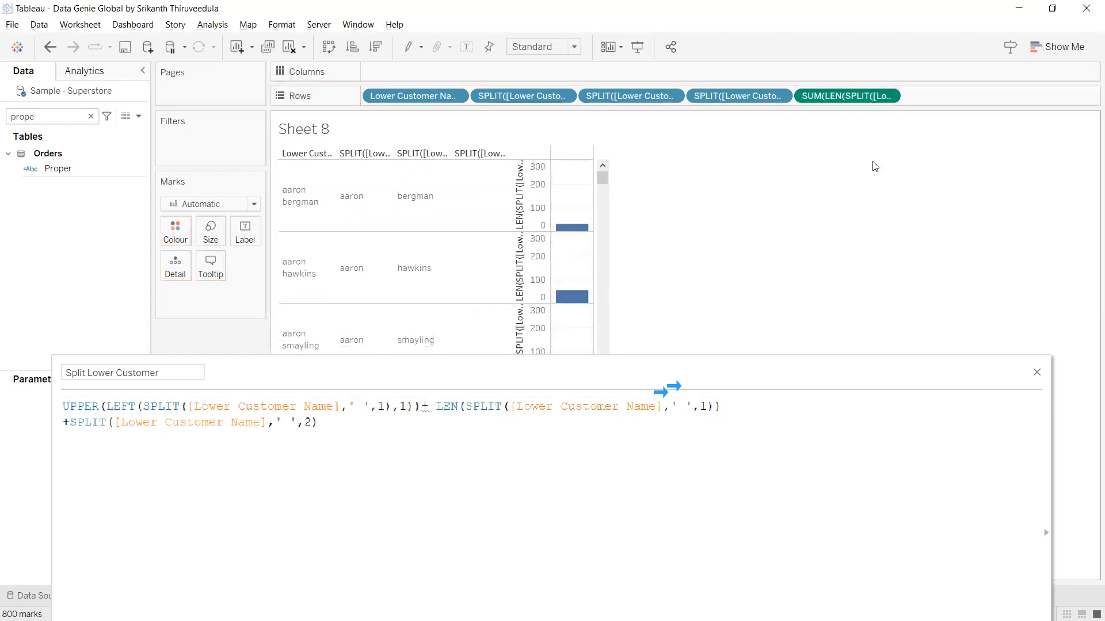
pyautogui.click(888, 97)
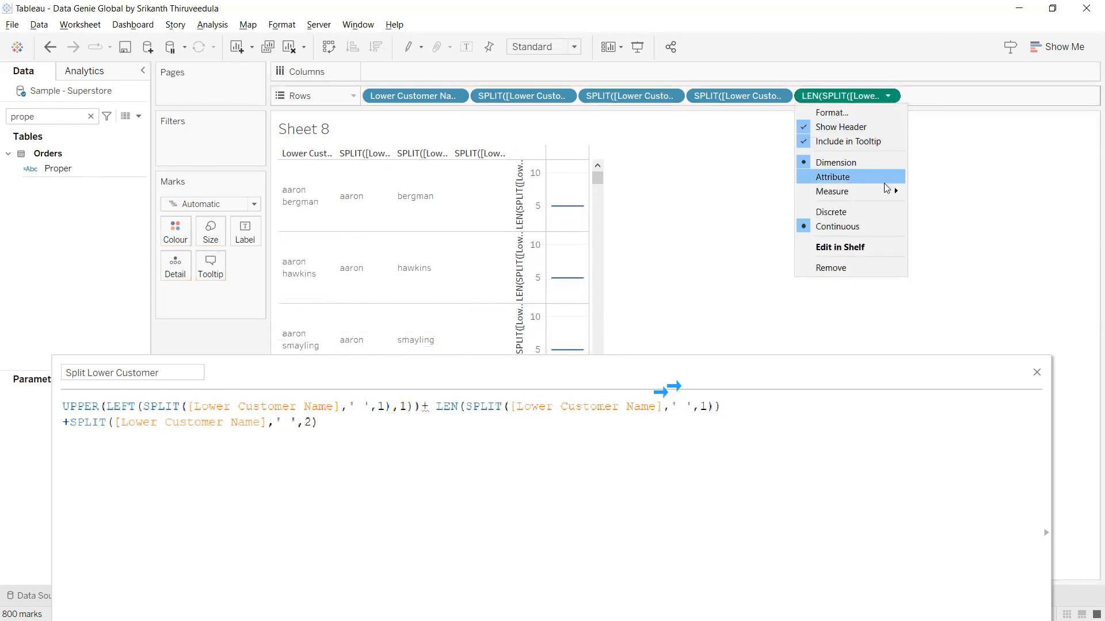
pyautogui.click(876, 214)
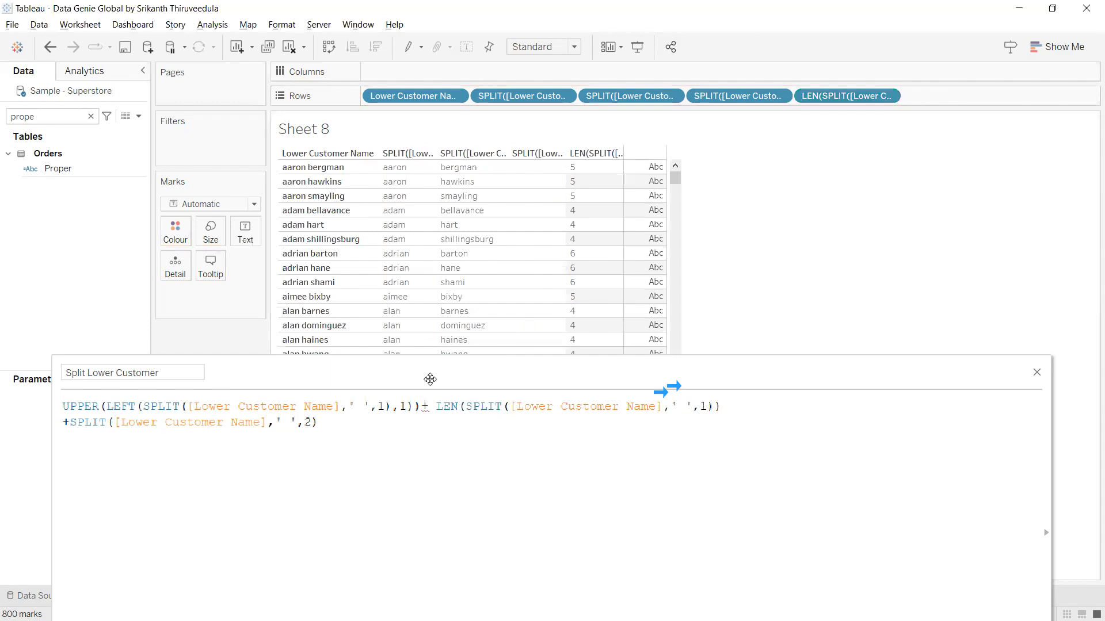
pyautogui.moveTo(430, 379); pyautogui.dragTo(482, 485)
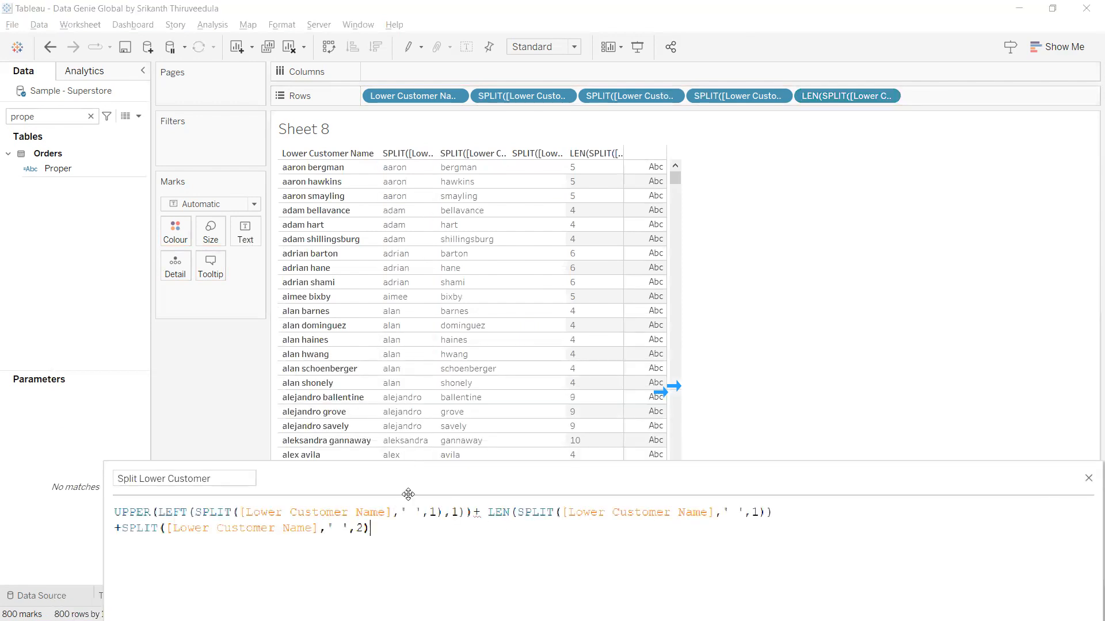
# Append -1 to the first-name LEN expression in the formula.
pyautogui.moveTo(412, 480); pyautogui.dragTo(393, 285)
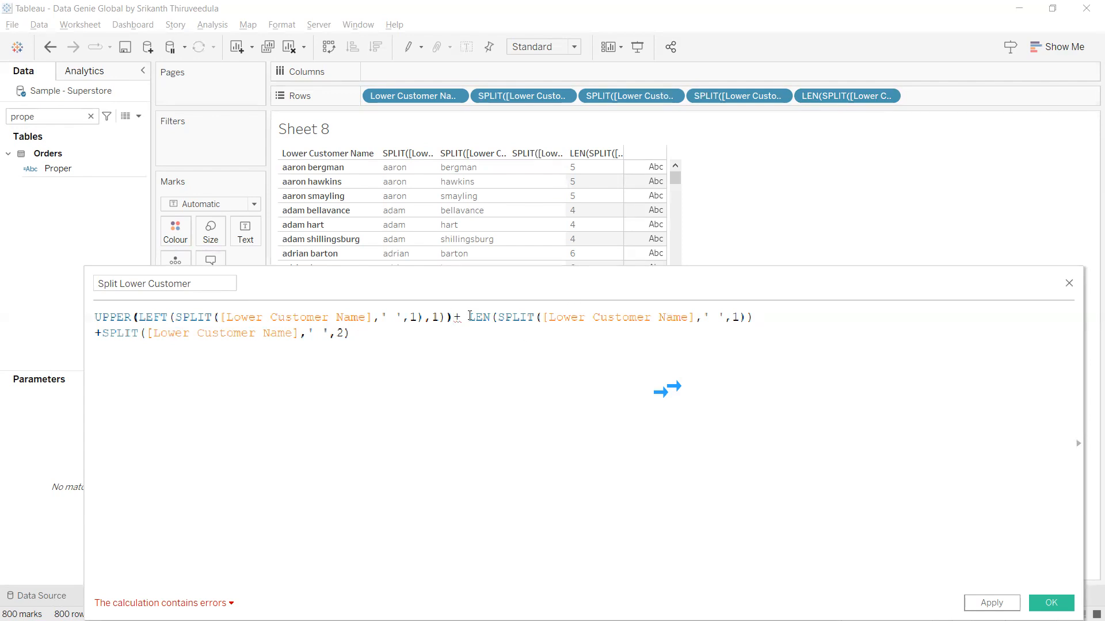
pyautogui.moveTo(468, 317); pyautogui.dragTo(778, 312)
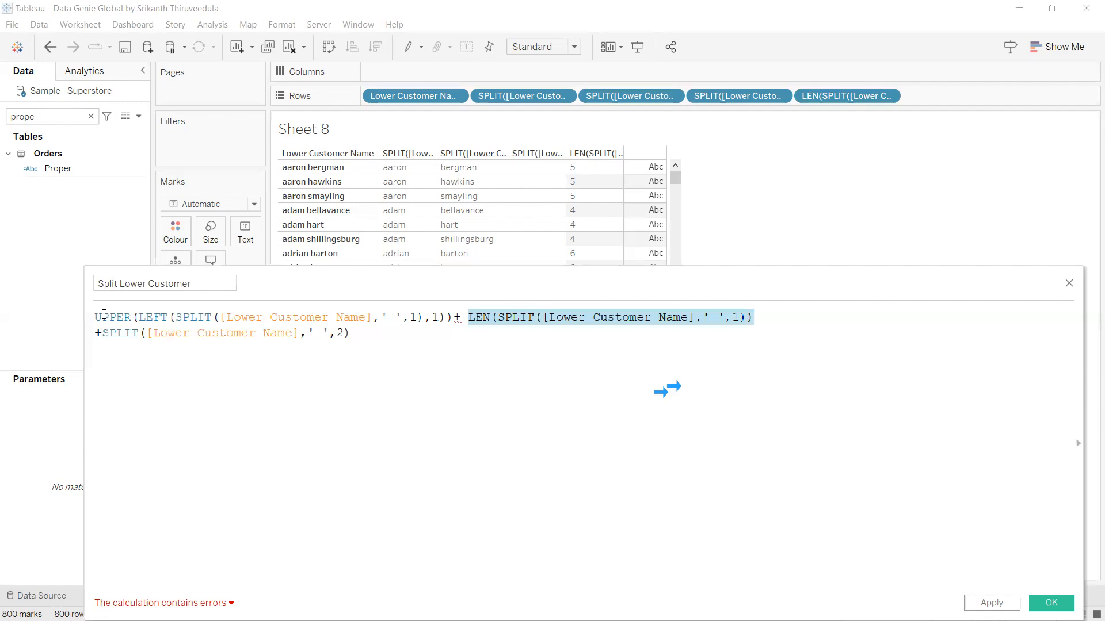
pyautogui.click(764, 320)
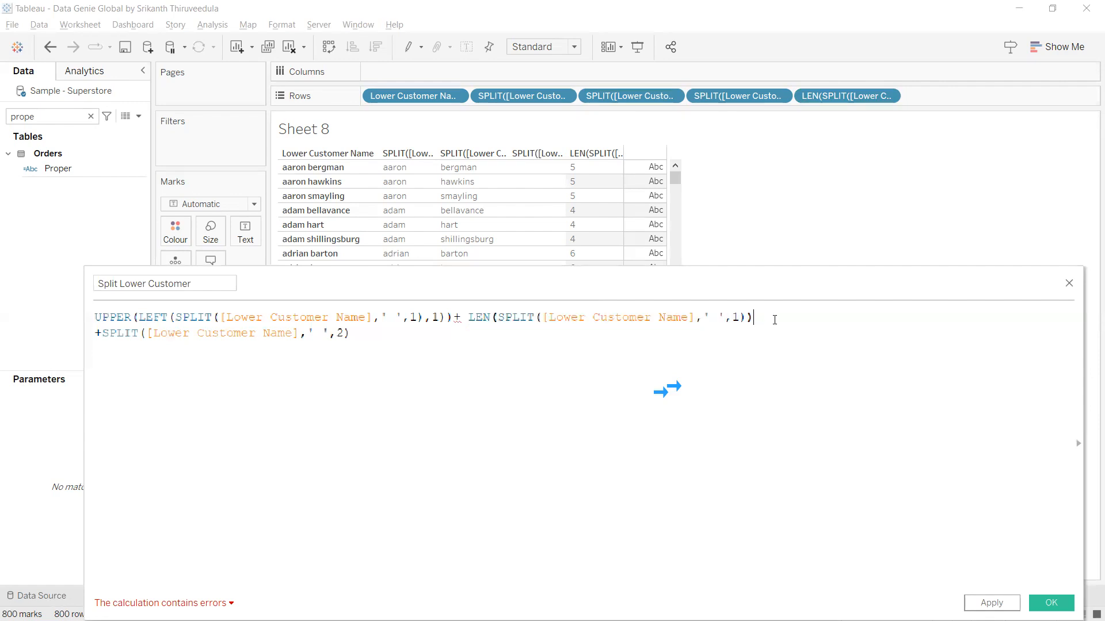
pyautogui.write('-')
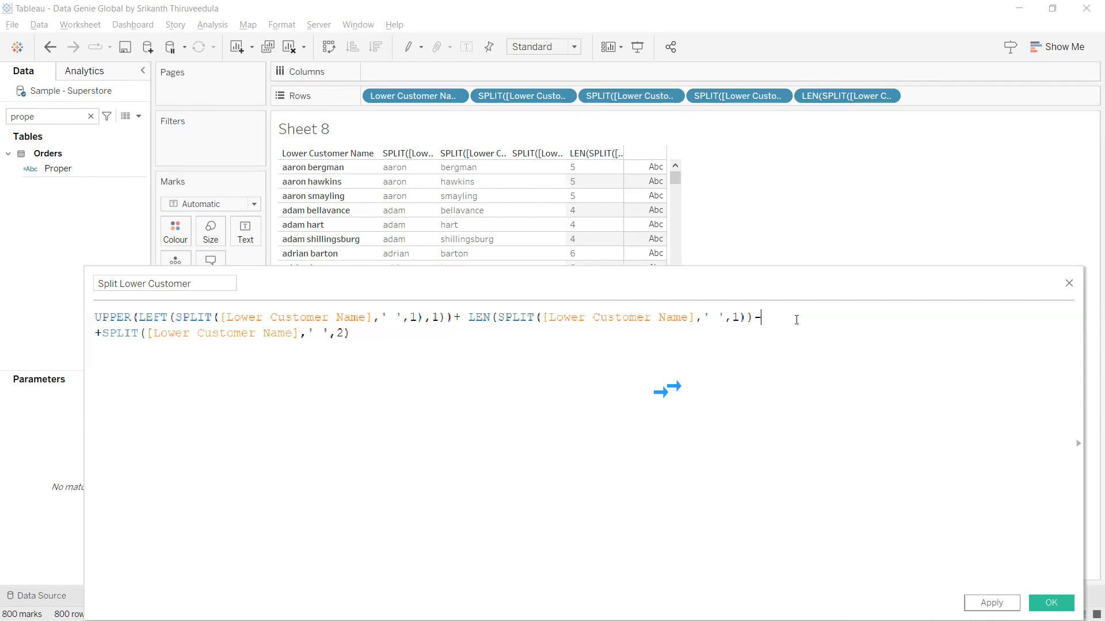
pyautogui.write('1')
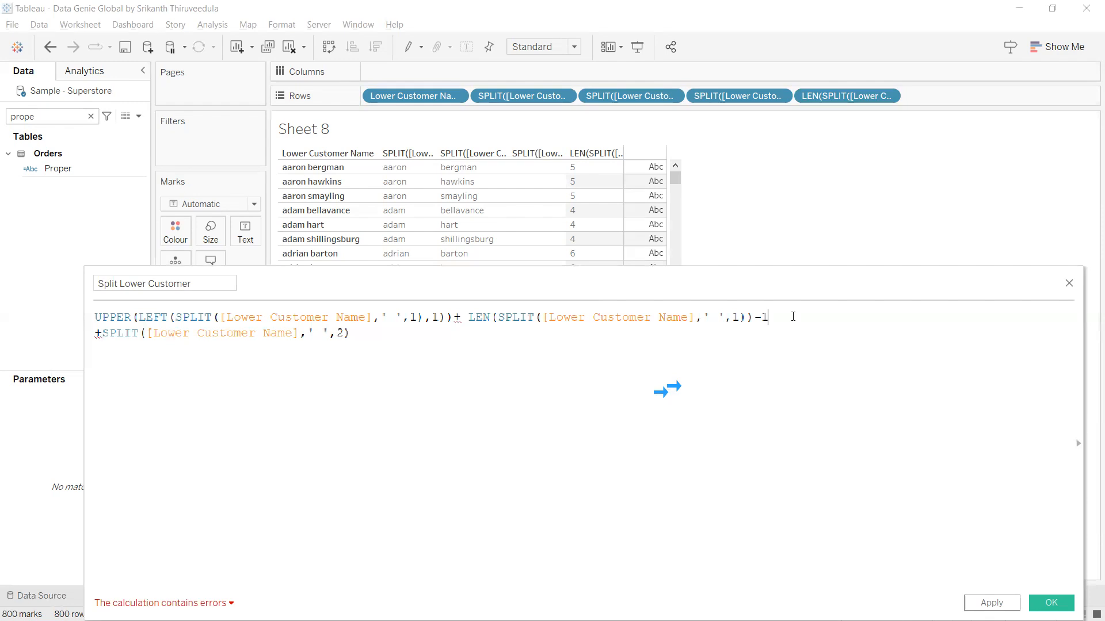
# Add the LEN(...)-1 expression to Rows as a discrete dimension column.
pyautogui.moveTo(768, 317); pyautogui.dragTo(471, 321)
pyautogui.moveTo(569, 321); pyautogui.dragTo(960, 97)
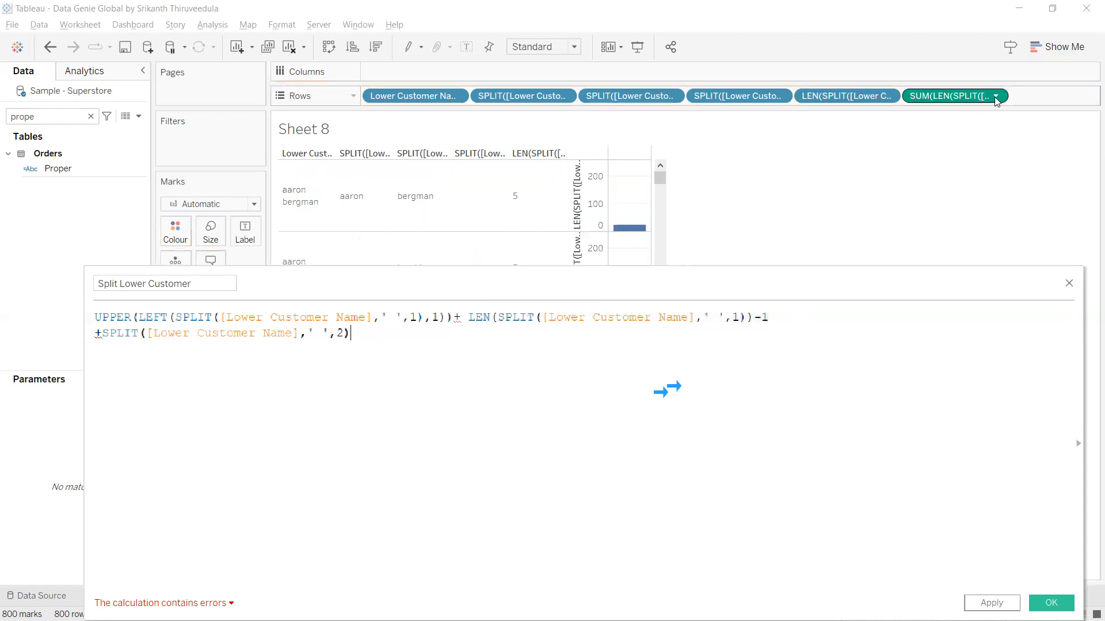
pyautogui.click(995, 97)
pyautogui.click(965, 161)
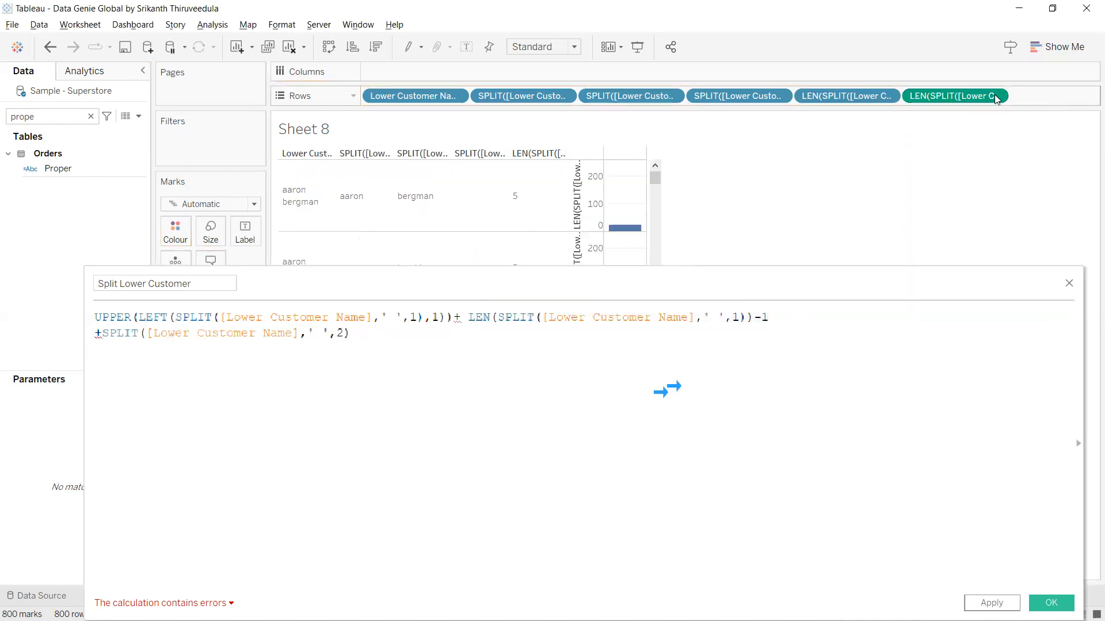
pyautogui.click(995, 97)
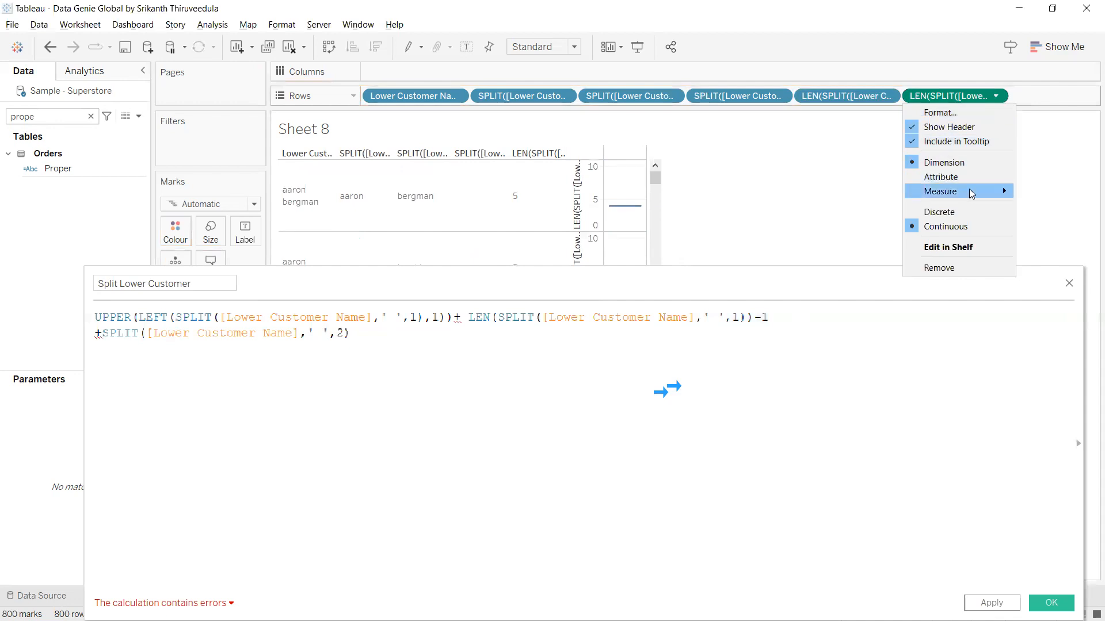
pyautogui.click(962, 212)
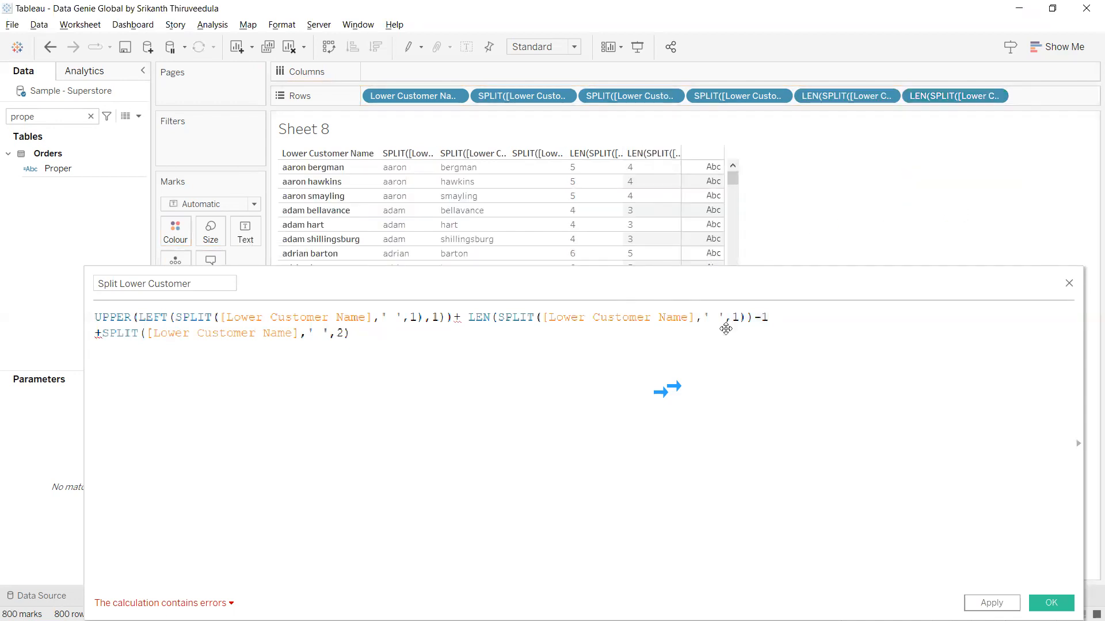
pyautogui.moveTo(727, 283); pyautogui.dragTo(726, 357)
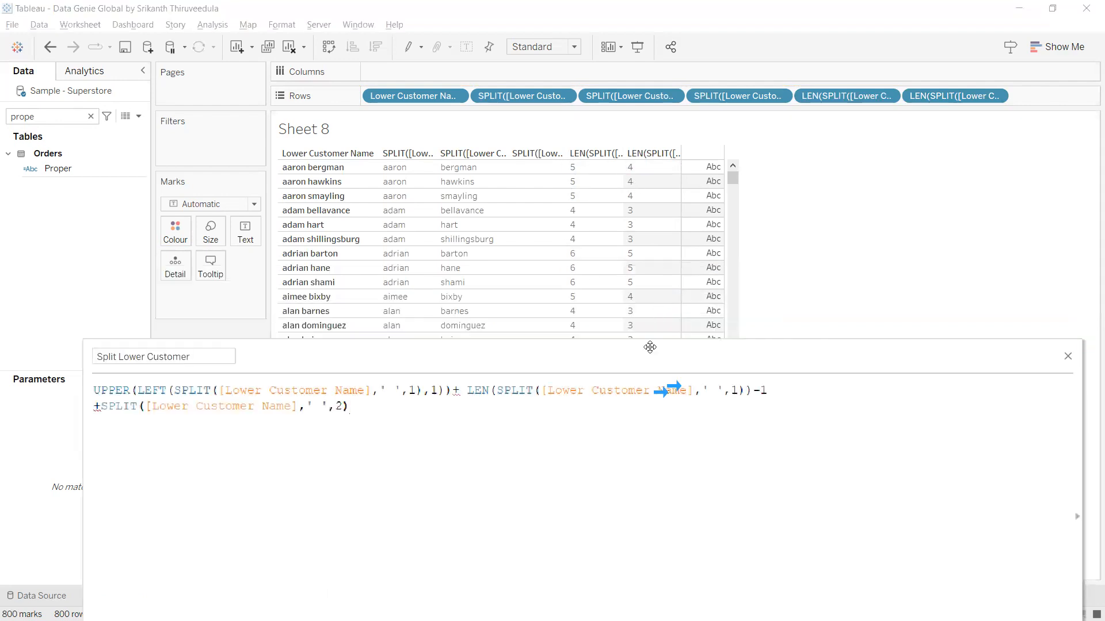
# Wrap the LEN(...)-1 term in parentheses and prefix it with RIGHT(.
pyautogui.moveTo(650, 347); pyautogui.dragTo(641, 267)
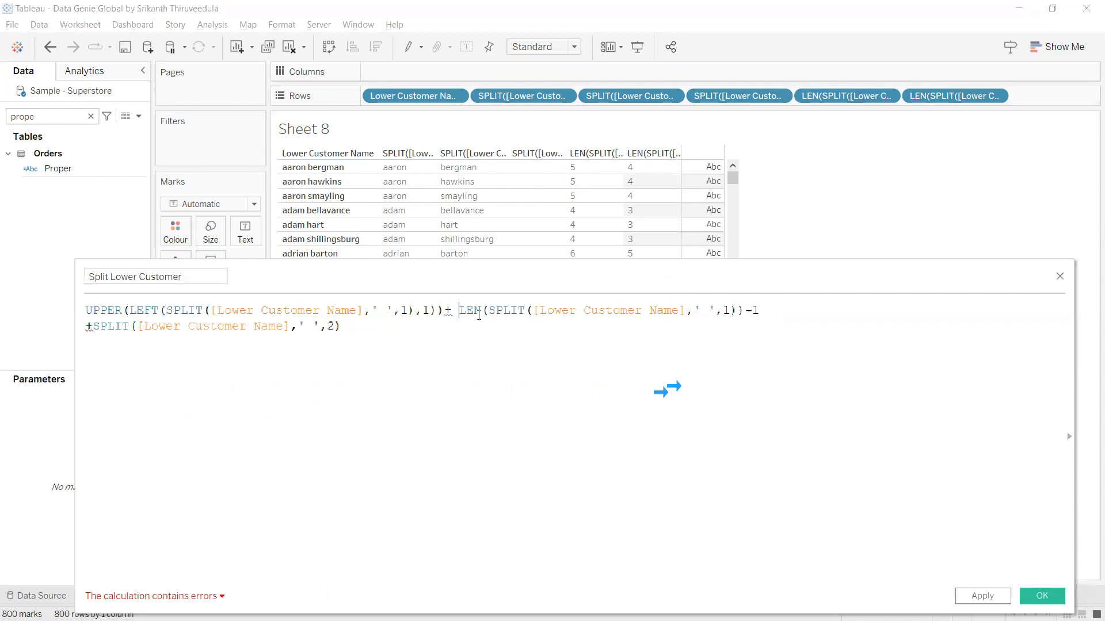
pyautogui.write('(')
pyautogui.click(787, 312)
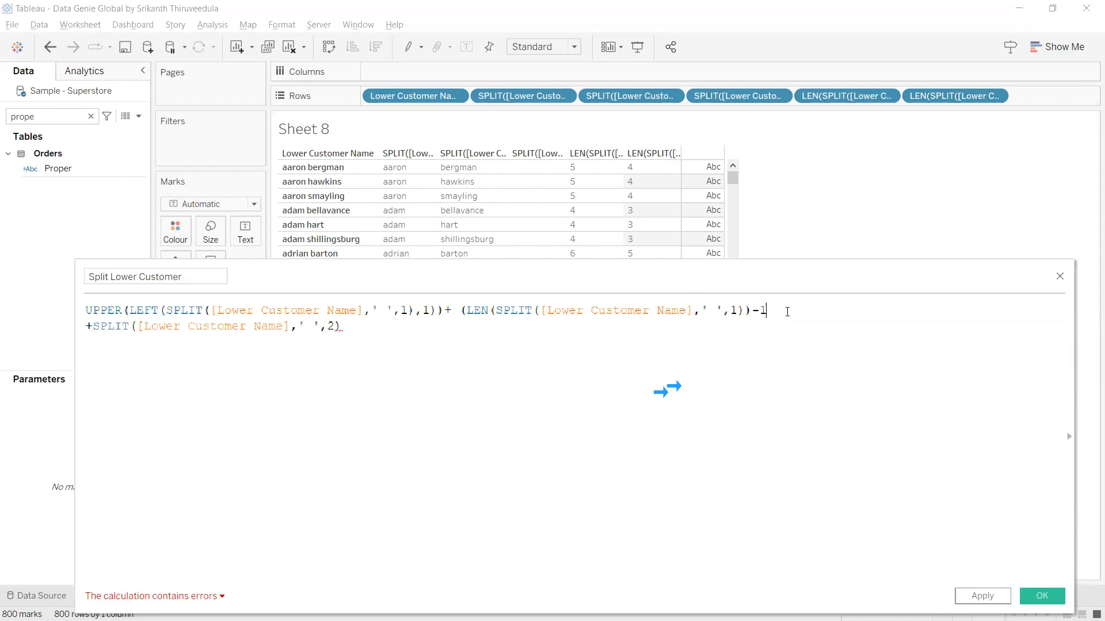
pyautogui.write(')')
pyautogui.click(461, 316)
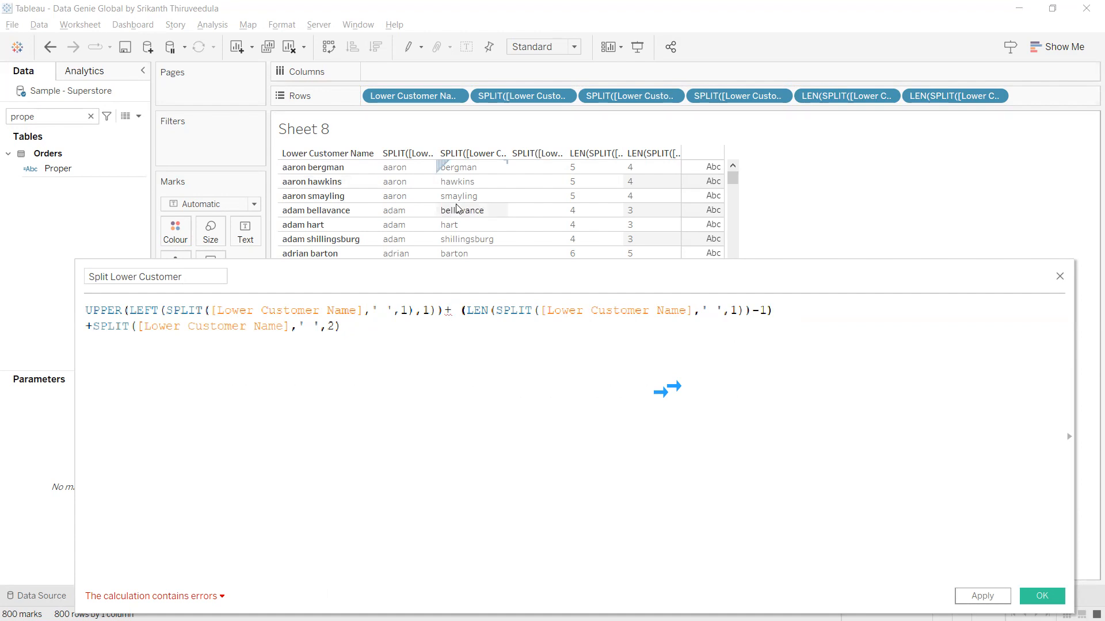
pyautogui.write('rih')
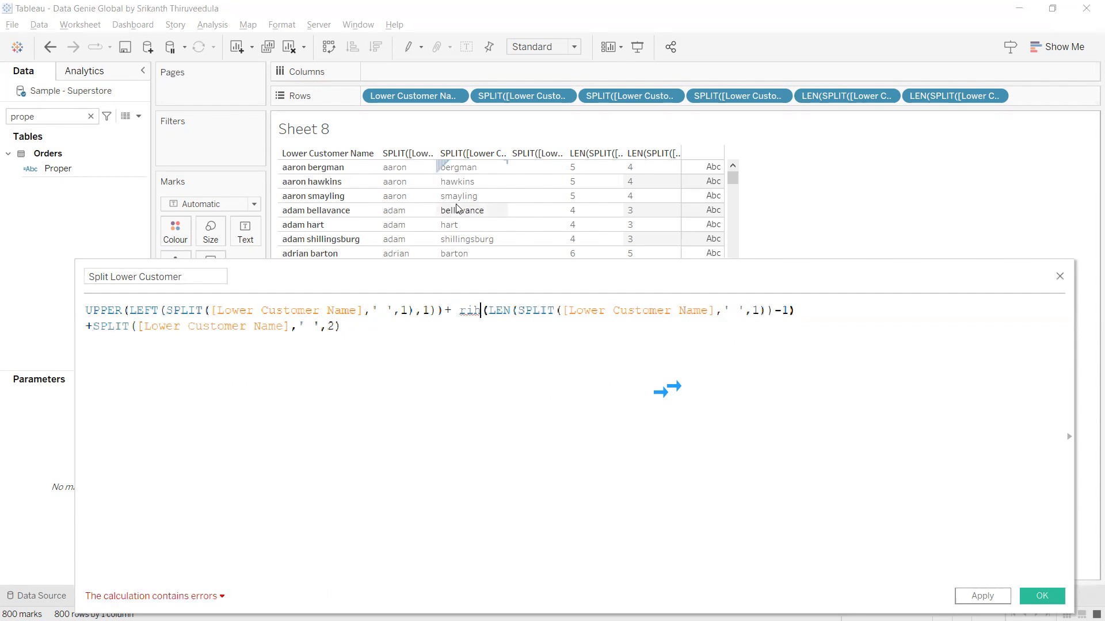
pyautogui.press('BackSpace')
pyautogui.write('ght')
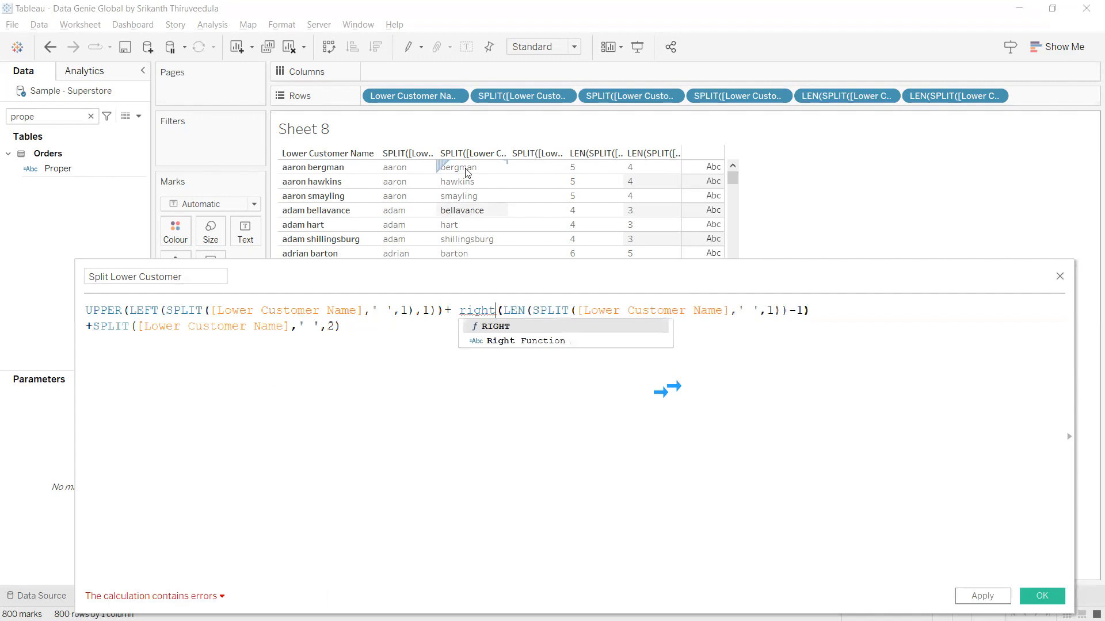
pyautogui.click(502, 326)
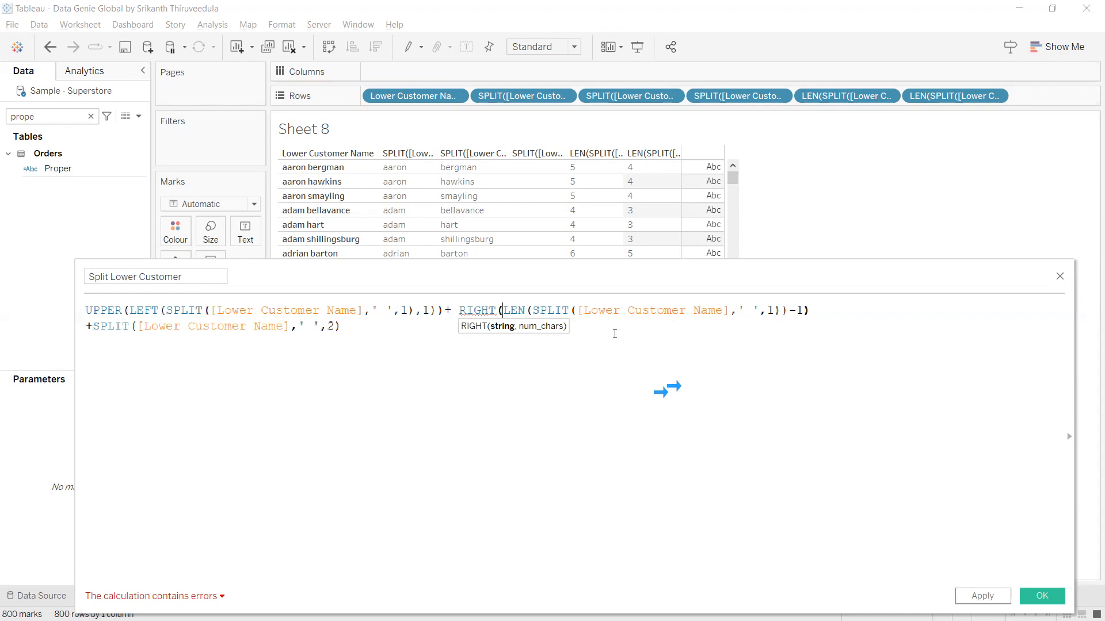
pyautogui.press('Return')
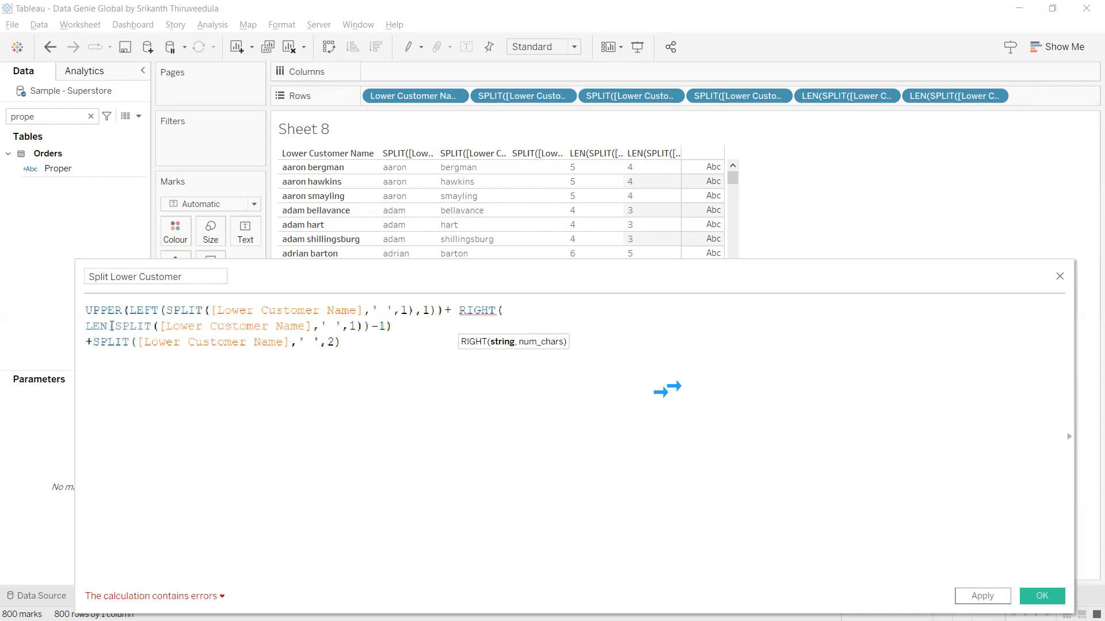
# Paste SPLIT([Lower Customer Name],' ',1) as RIGHT's first argument, close the bracket, and apply.
pyautogui.moveTo(112, 326); pyautogui.dragTo(371, 334)
pyautogui.hotkey('ctrl', 'c')
pyautogui.click(552, 314)
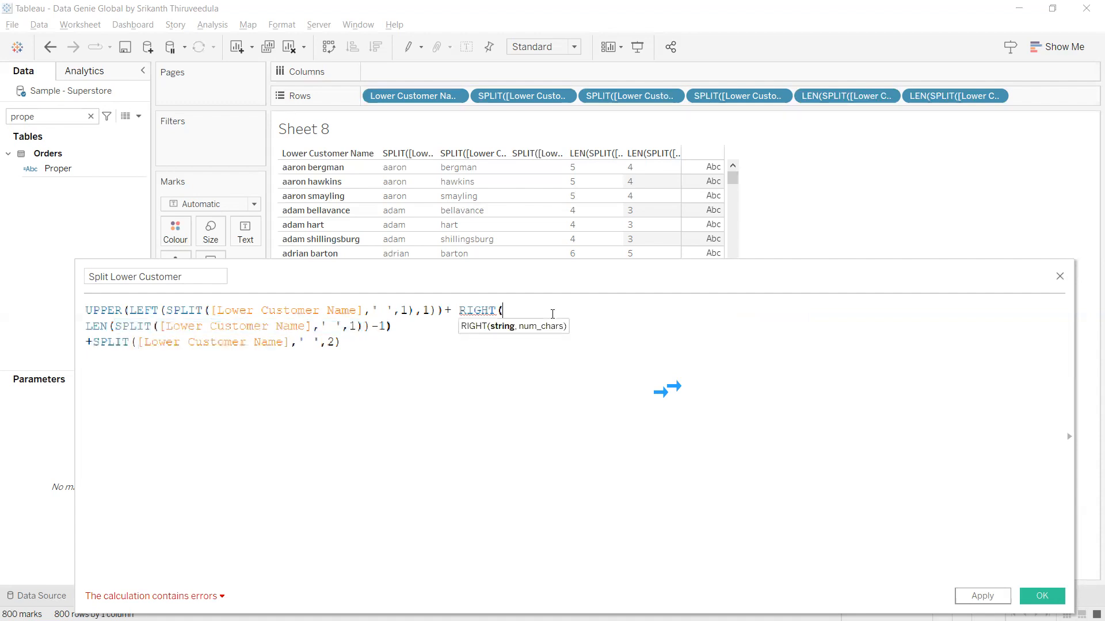
pyautogui.hotkey('ctrl', 'v')
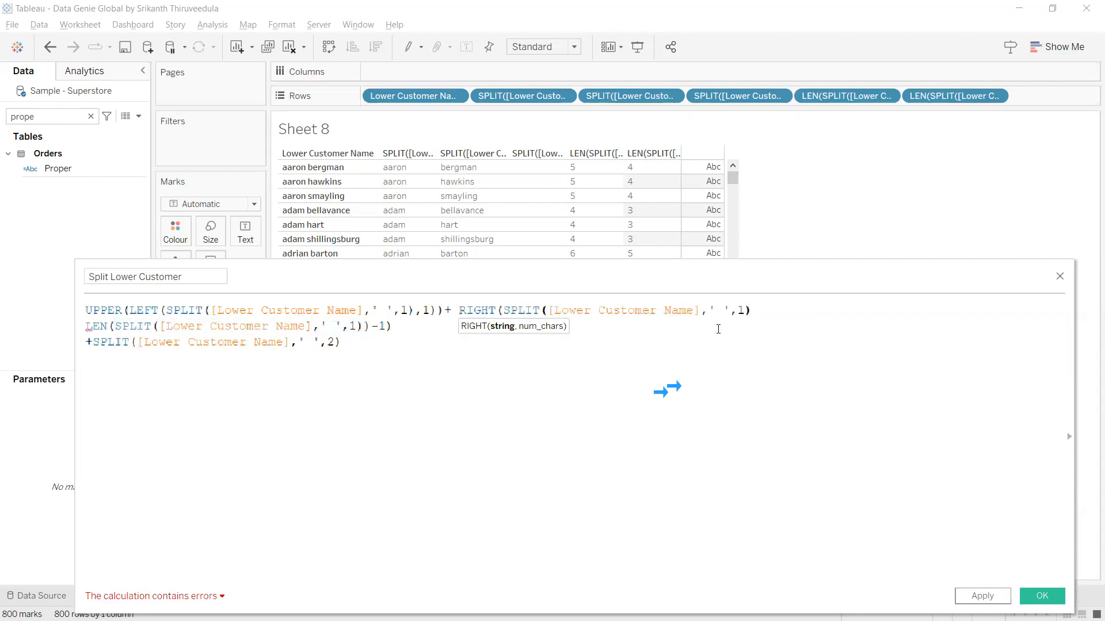
pyautogui.write(',')
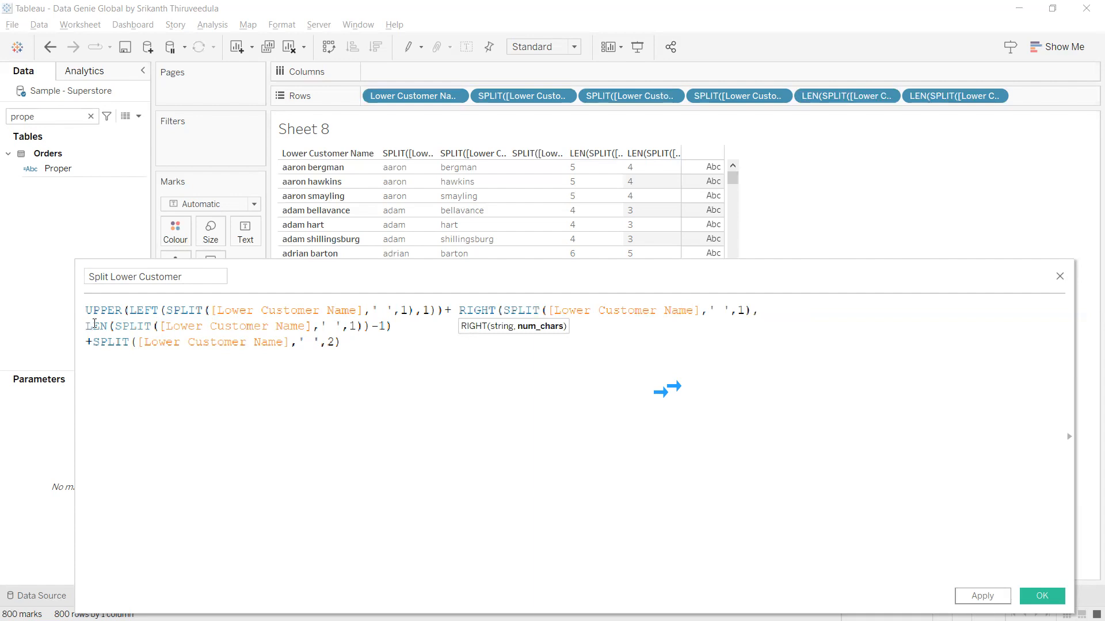
pyautogui.click(419, 329)
pyautogui.write(')')
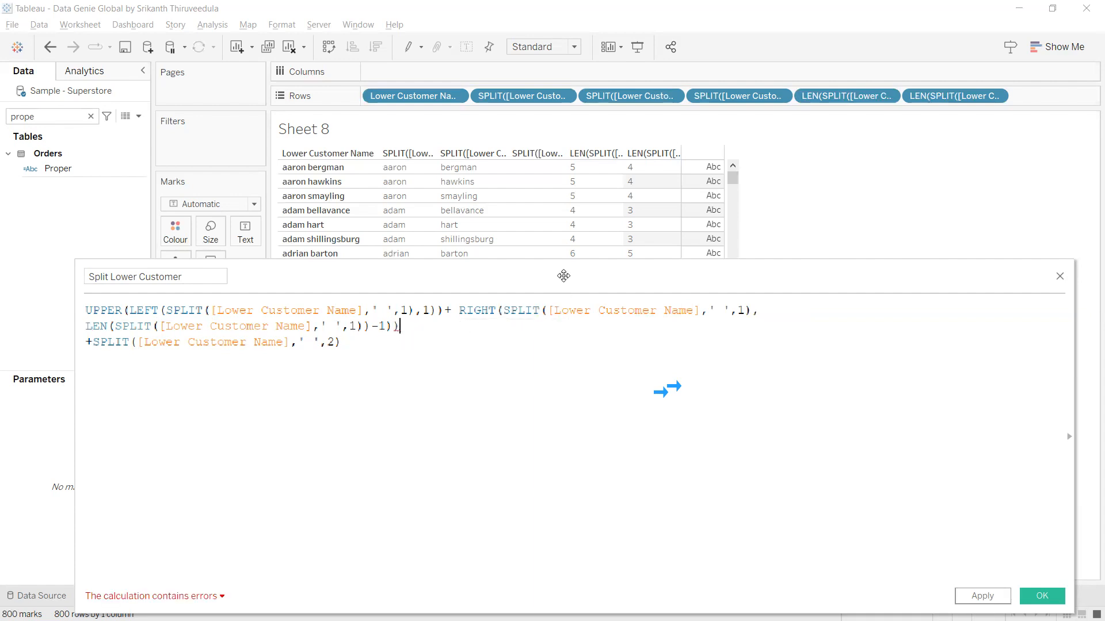
pyautogui.moveTo(563, 276); pyautogui.dragTo(518, 174)
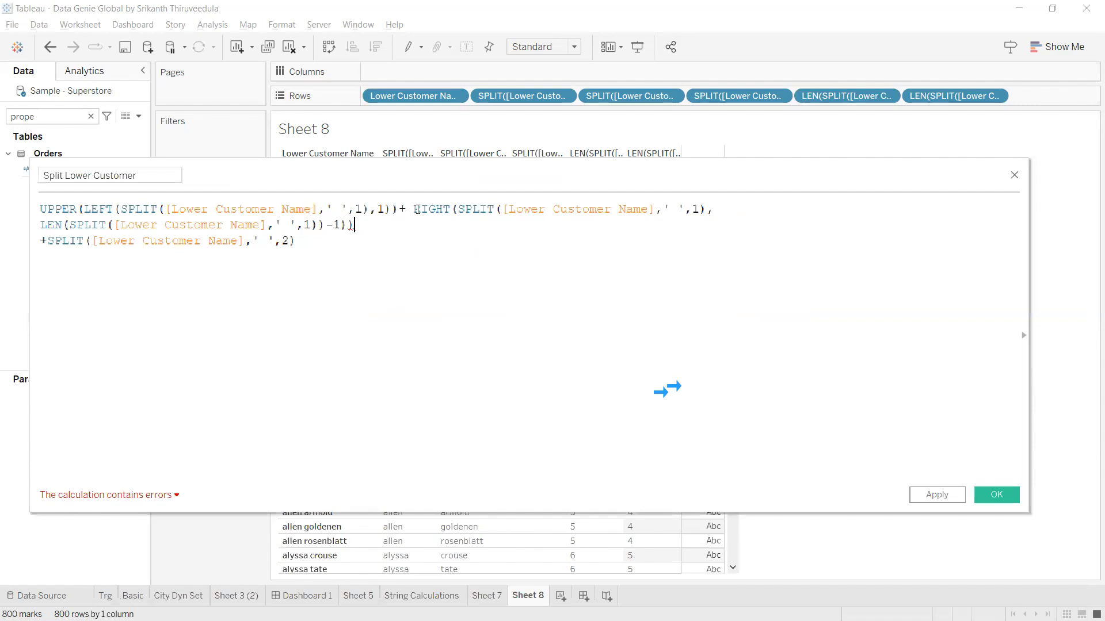
pyautogui.moveTo(414, 209); pyautogui.dragTo(423, 224)
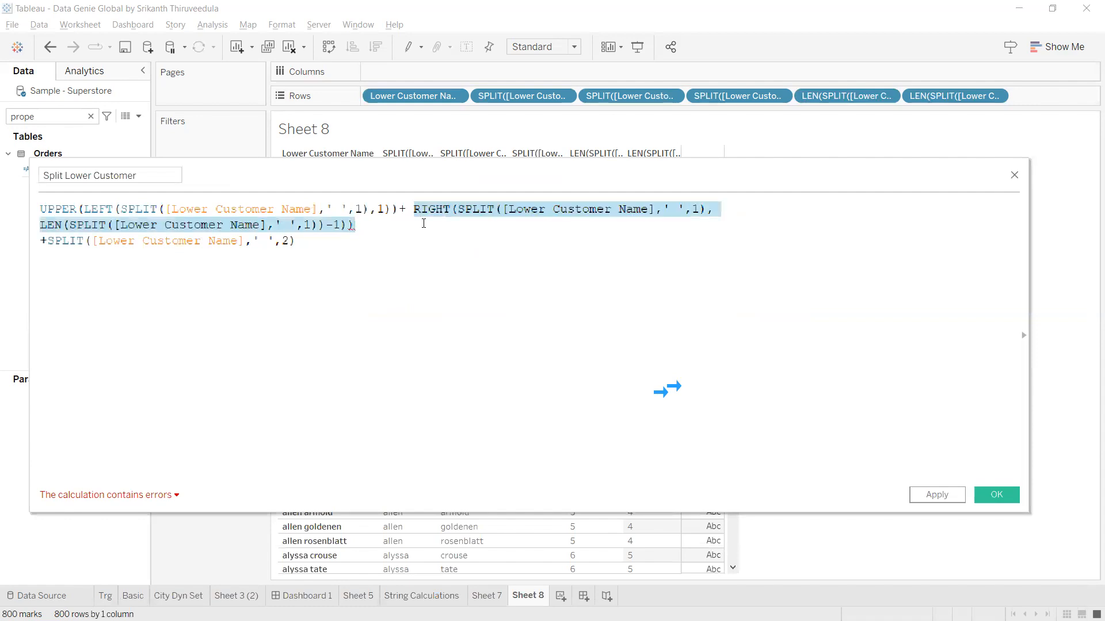
pyautogui.click(954, 497)
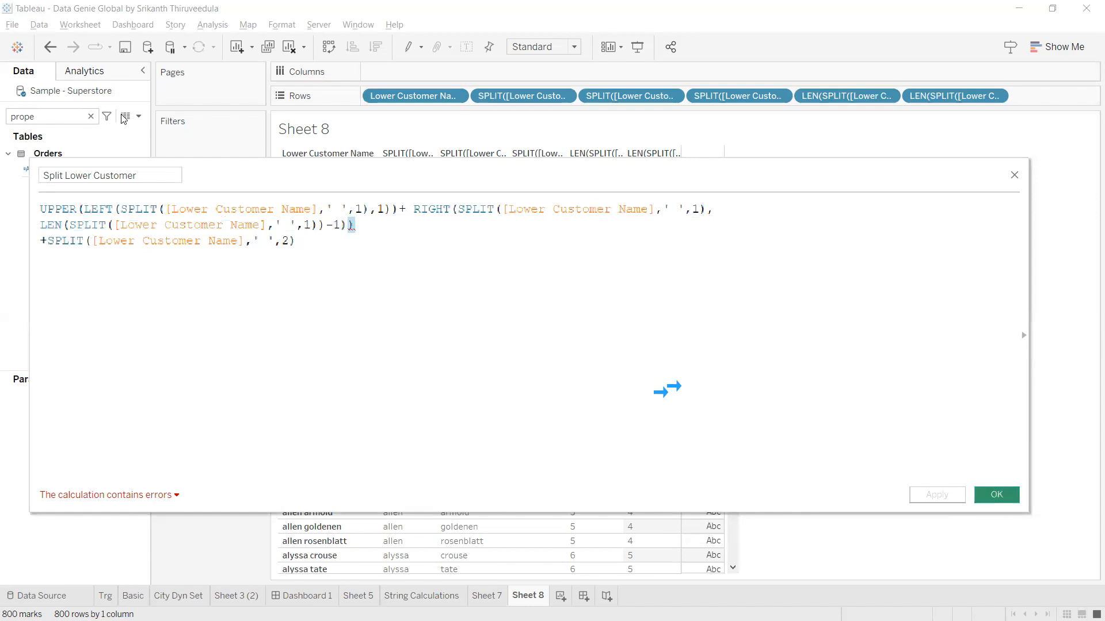
pyautogui.click(138, 116)
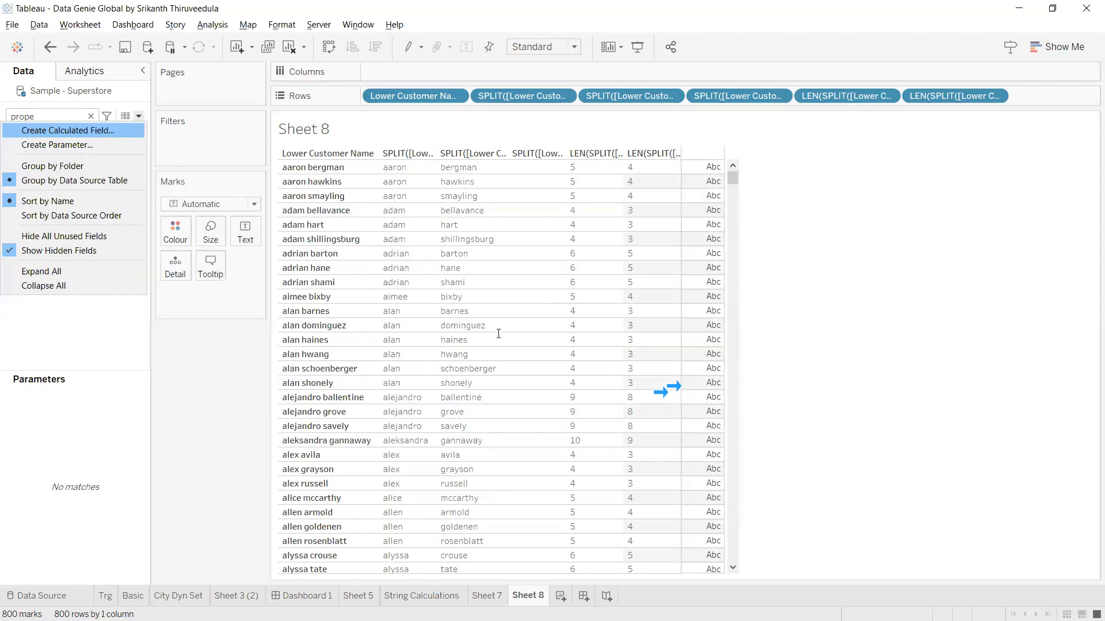
# Paste the RIGHT/LEN expression into a new calculation on one line, removing the extra ')'.
pyautogui.press('Return')
pyautogui.hotkey('ctrl', 'v')
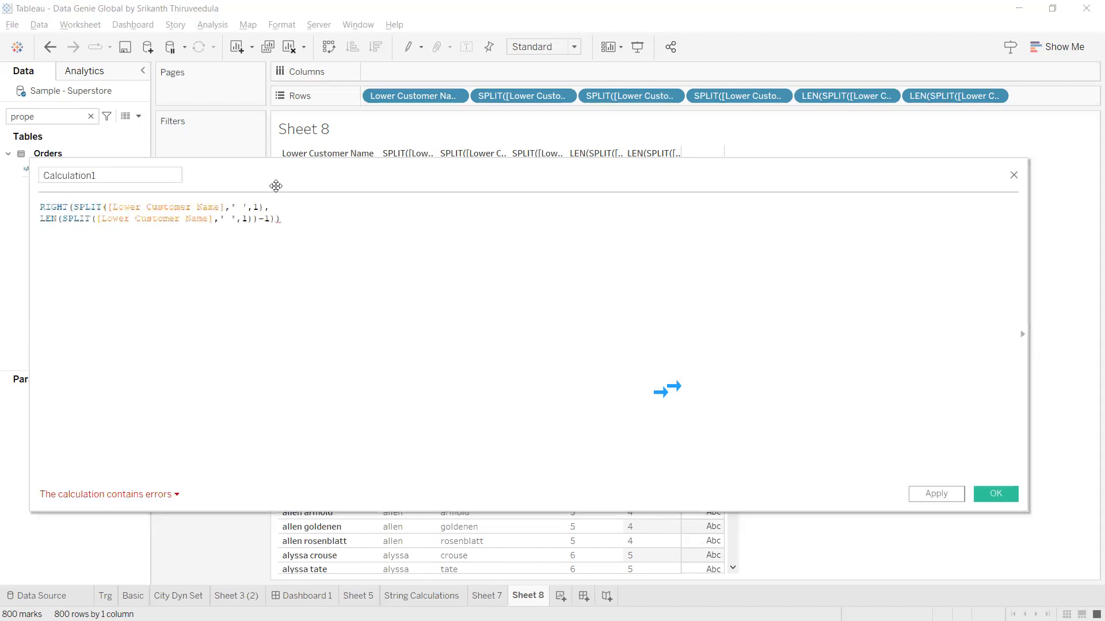
pyautogui.moveTo(276, 186); pyautogui.dragTo(388, 242)
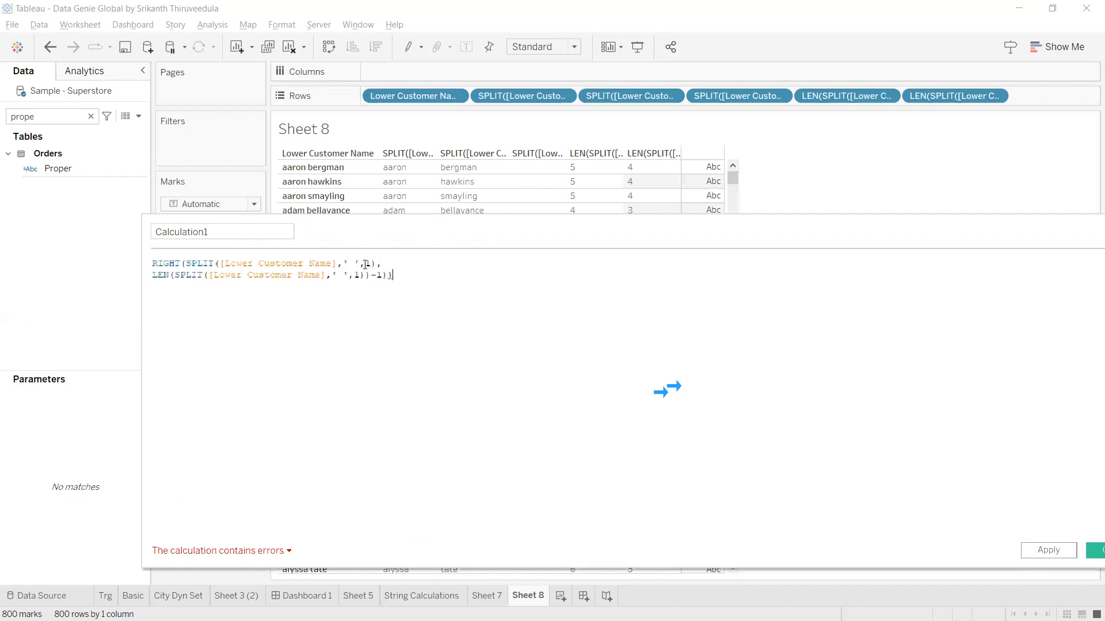
pyautogui.click(397, 261)
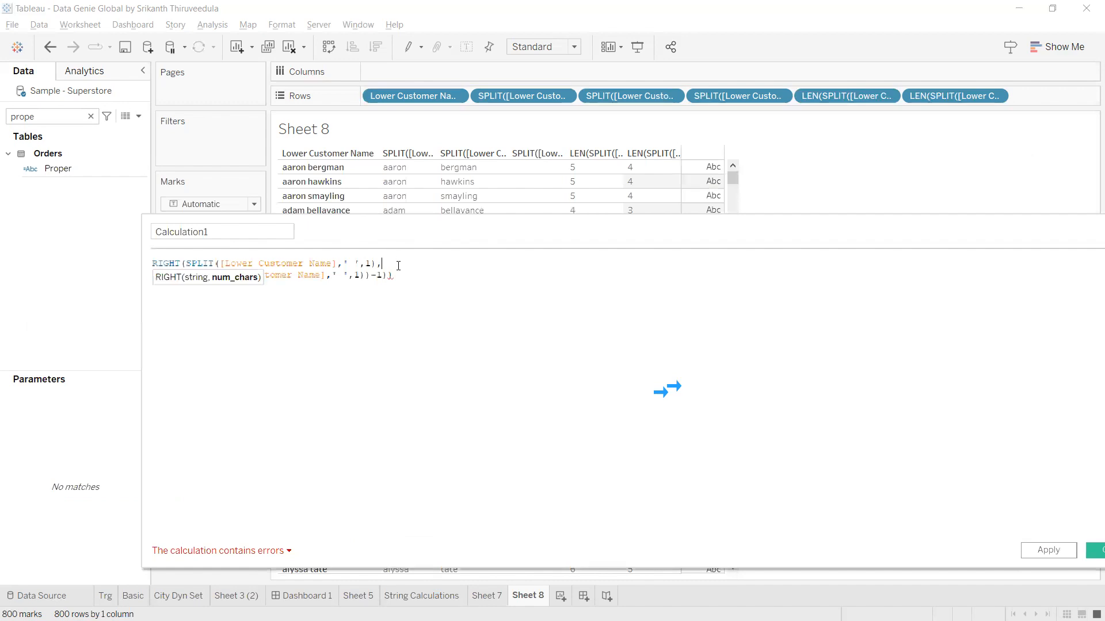
pyautogui.press('Delete')
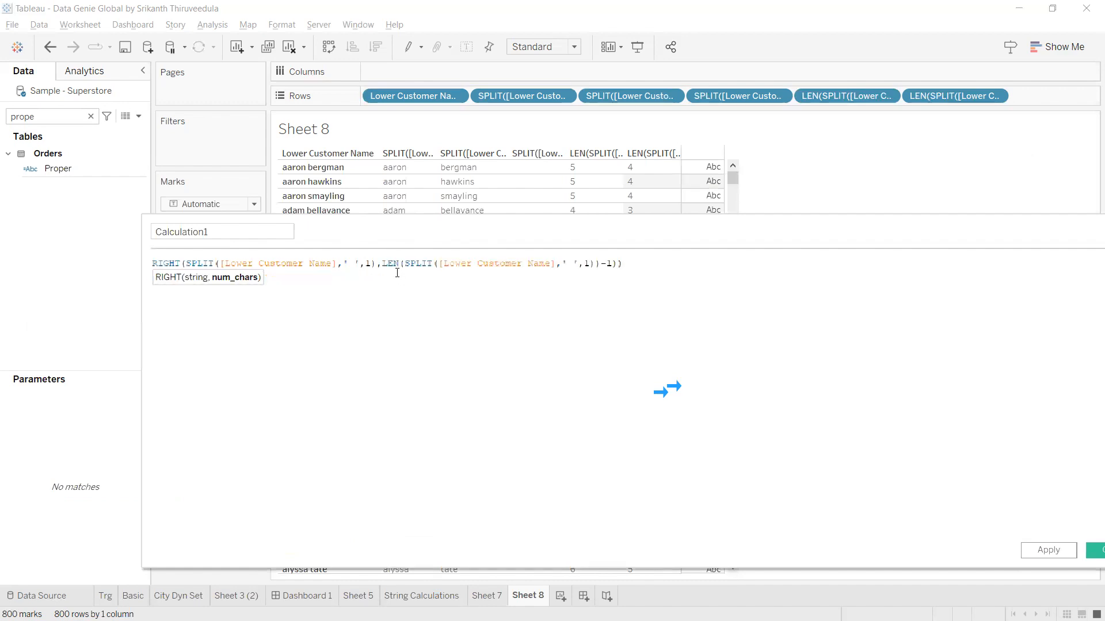
pyautogui.click(685, 266)
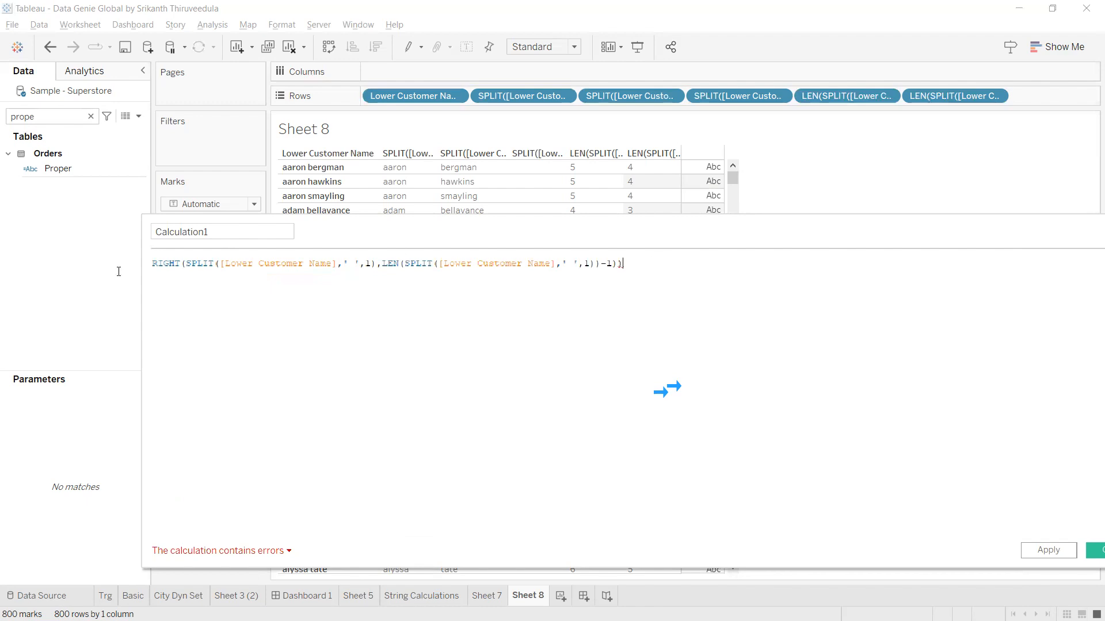
pyautogui.hotkey('ctrl', 'a')
pyautogui.scroll(5, 338, 308)
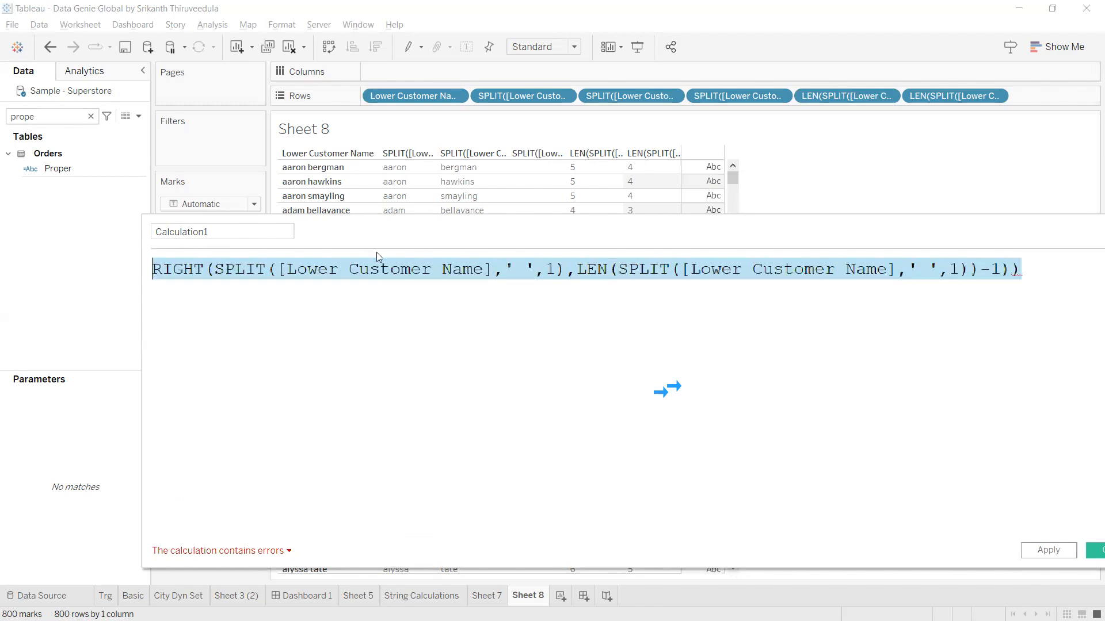
pyautogui.moveTo(412, 238); pyautogui.dragTo(308, 218)
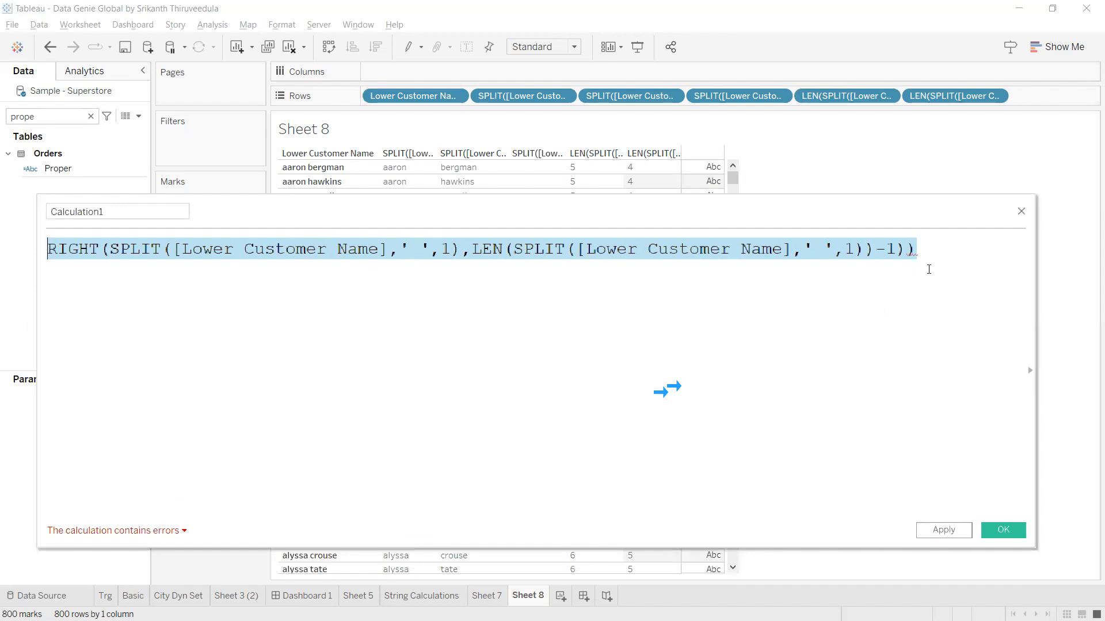
pyautogui.click(929, 253)
pyautogui.press('BackSpace')
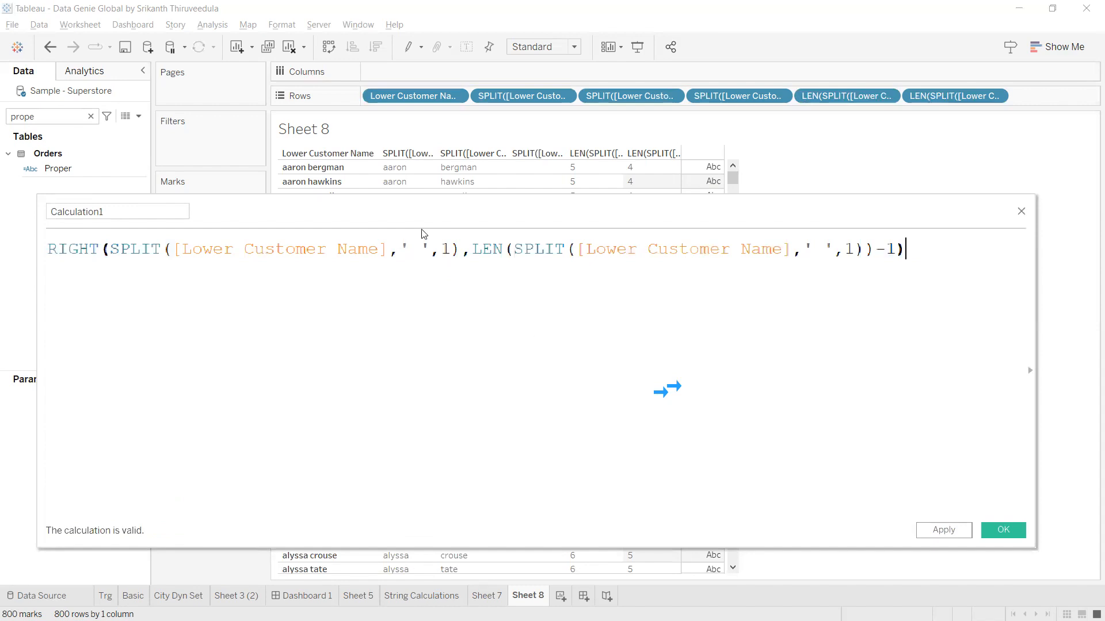
# Add the Calculation1 formula to Rows as a new column and save it.
pyautogui.moveTo(439, 205); pyautogui.dragTo(447, 390)
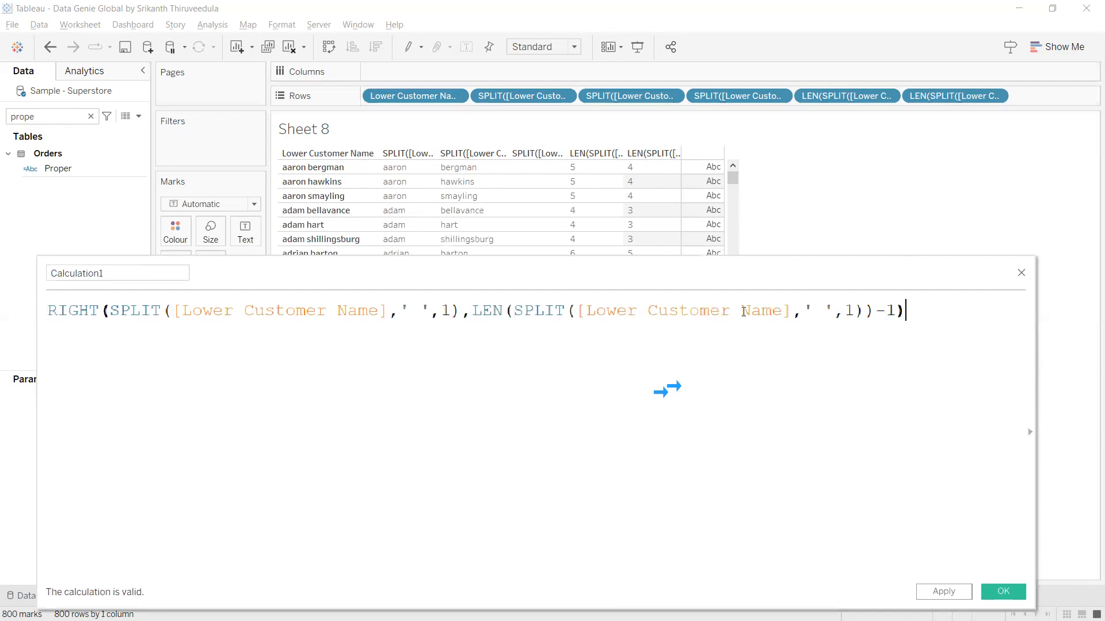
pyautogui.hotkey('ctrl', 'a')
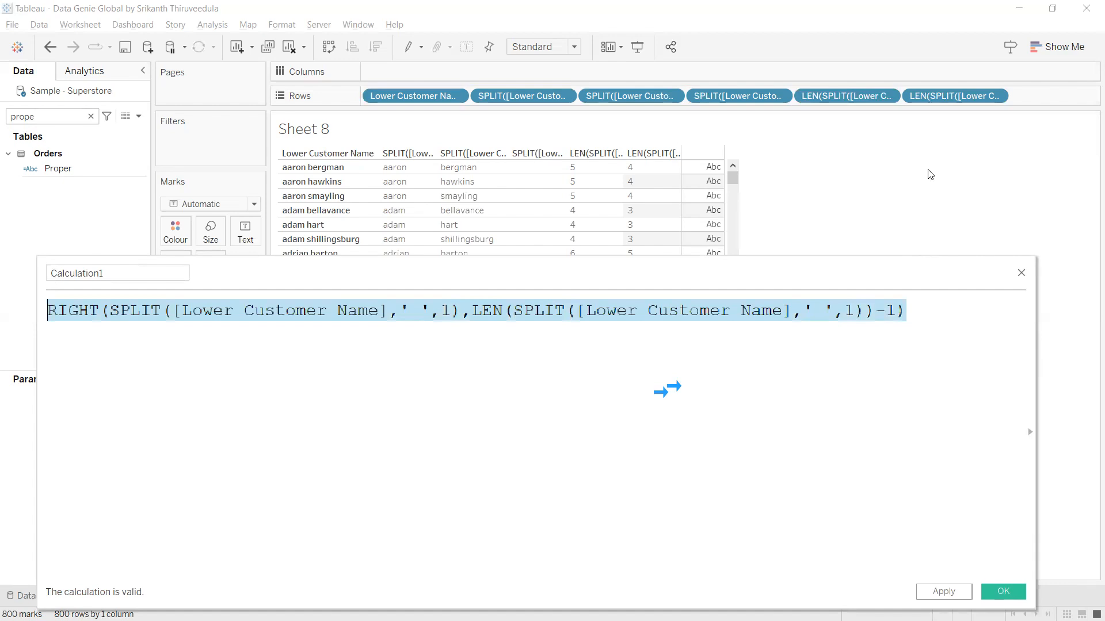
pyautogui.moveTo(398, 180); pyautogui.dragTo(396, 180)
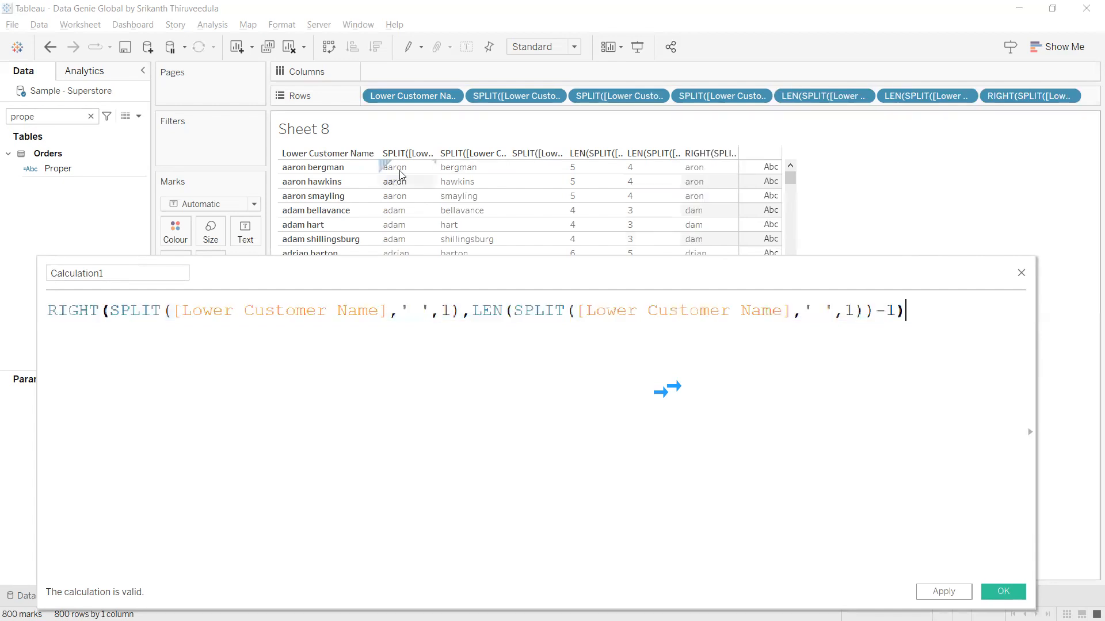
pyautogui.click(906, 309)
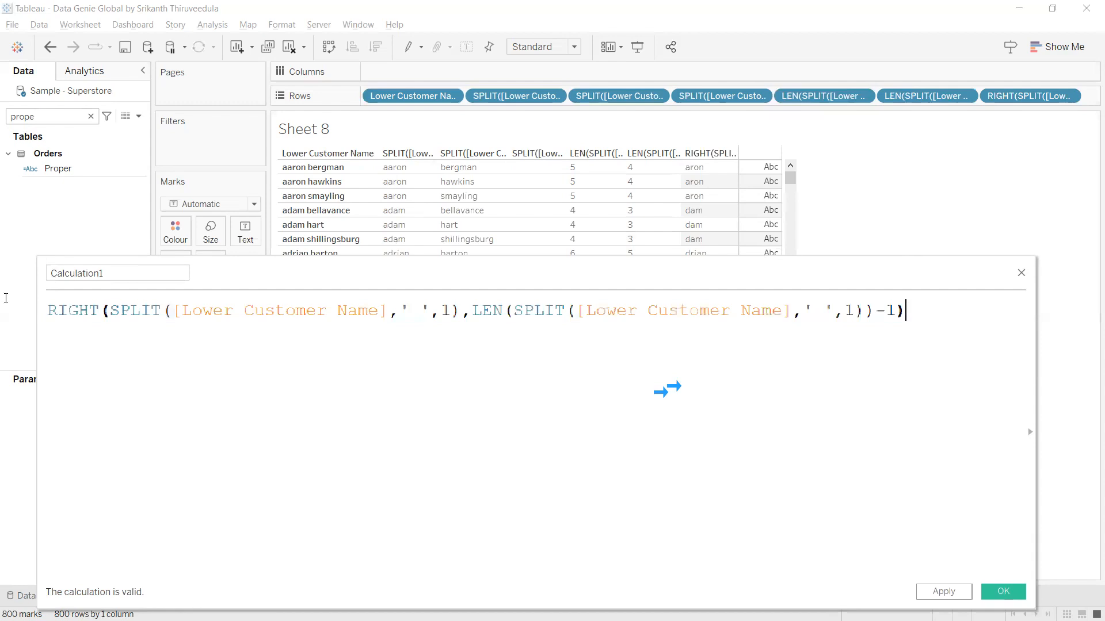
pyautogui.hotkey('ctrl', 'a')
pyautogui.hotkey('ctrl', 'c')
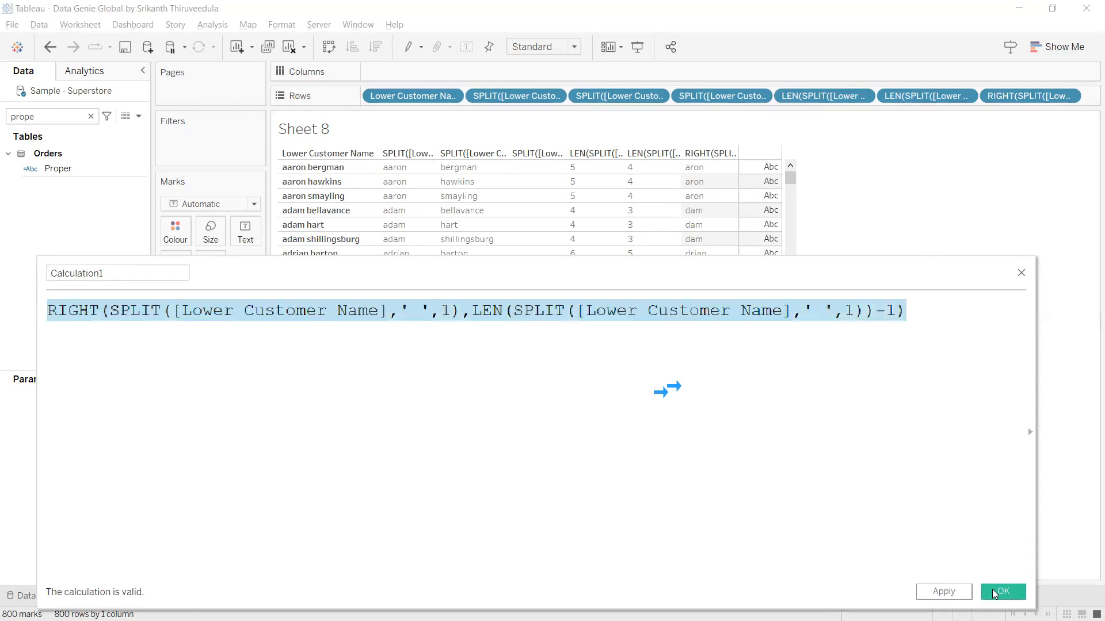
pyautogui.click(952, 592)
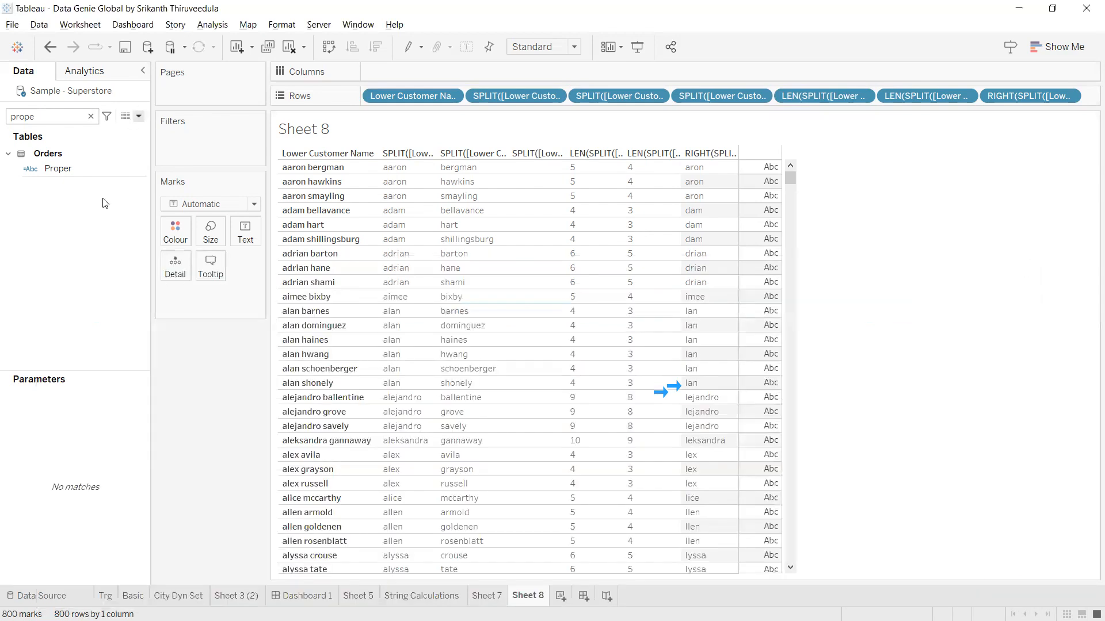
pyautogui.scroll(-4, 103, 201)
# Replace Split Lower Customer's formula with the one-line RIGHT expression and drop the helper columns from Rows.
pyautogui.click(115, 475)
pyautogui.rightClick(115, 475)
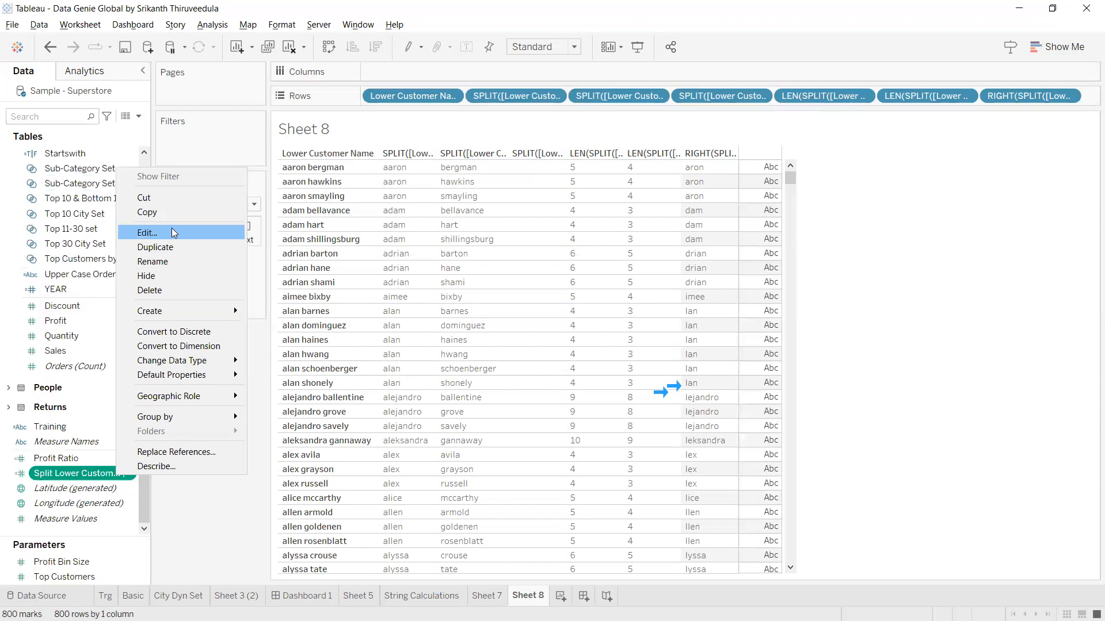
pyautogui.click(174, 233)
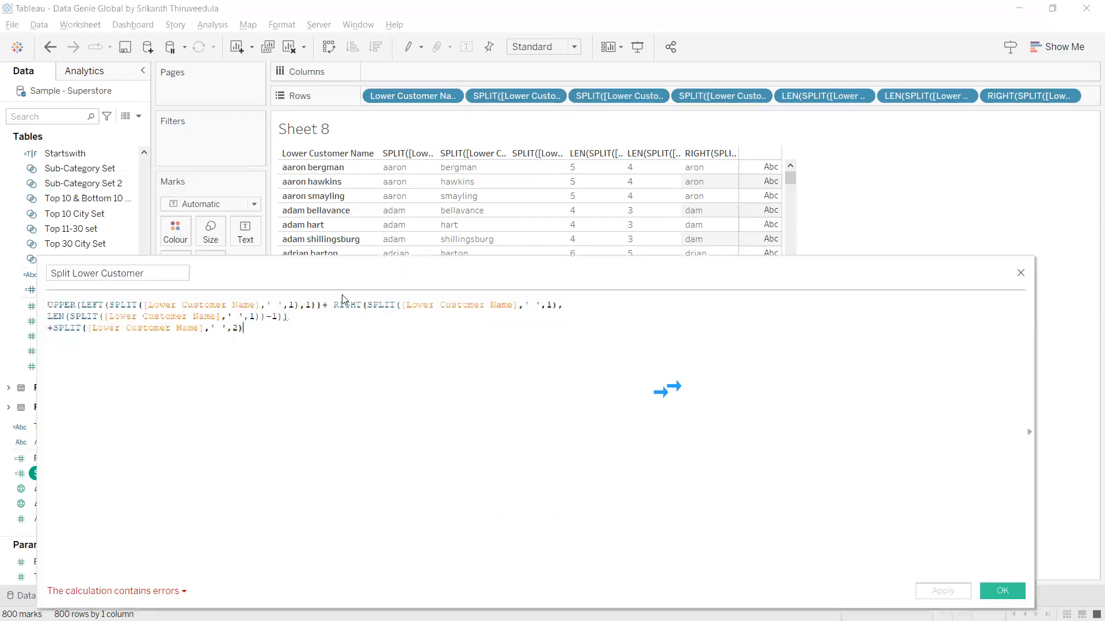
pyautogui.moveTo(333, 305); pyautogui.dragTo(343, 319)
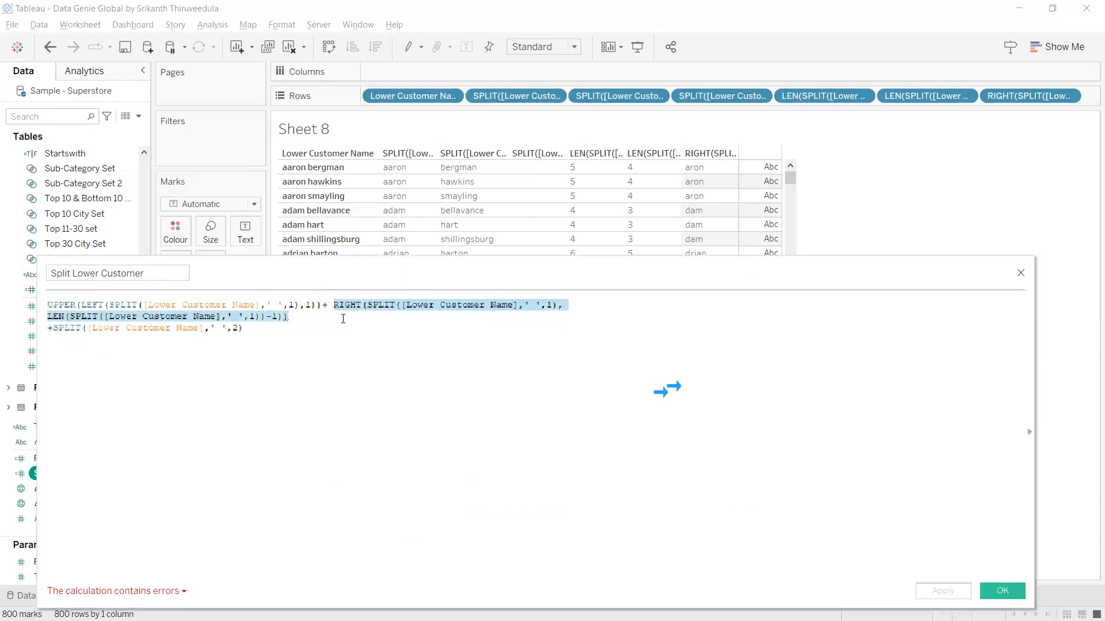
pyautogui.hotkey('ctrl', 'v')
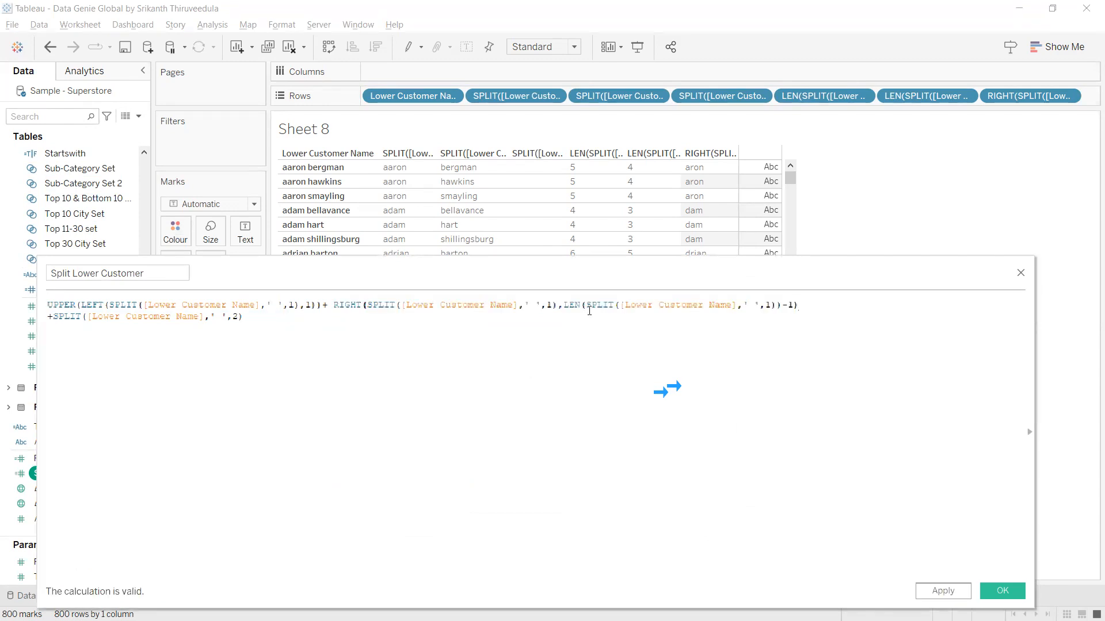
pyautogui.click(944, 592)
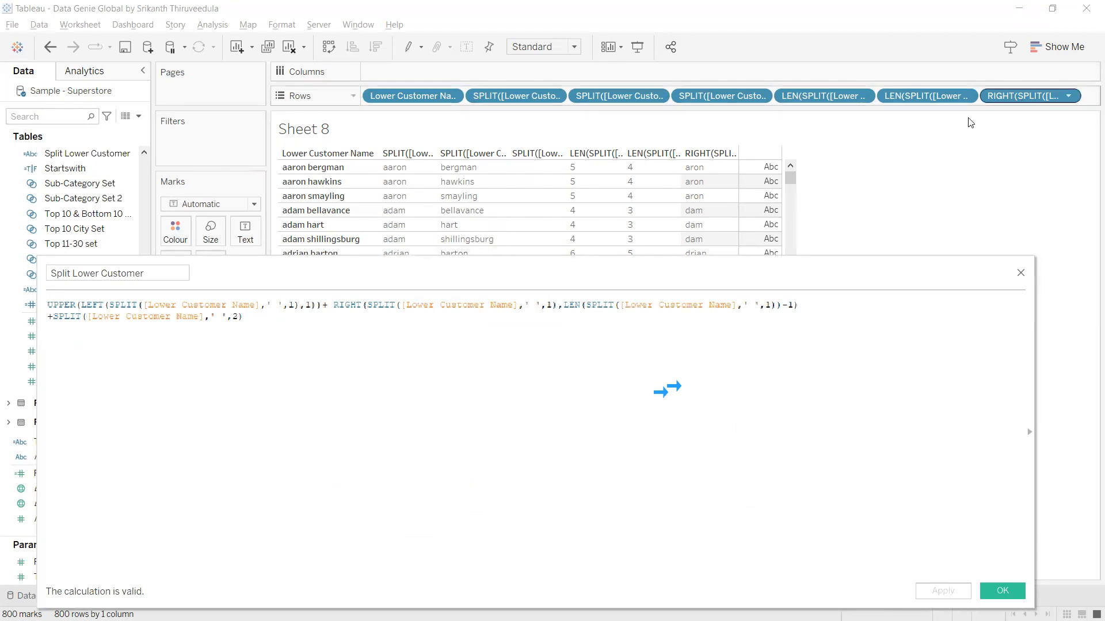
pyautogui.moveTo(940, 98); pyautogui.dragTo(175, 168)
# Search 'split' and add Split Lower Customer to Rows beside Lower Customer Name.
pyautogui.click(72, 117)
pyautogui.write('split')
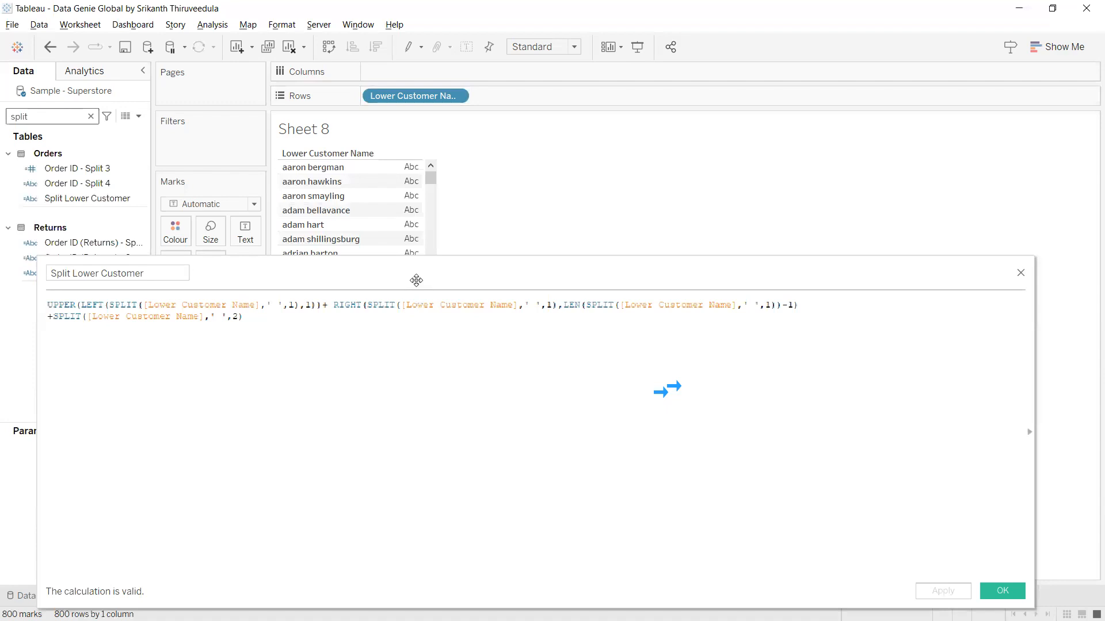
pyautogui.click(81, 202)
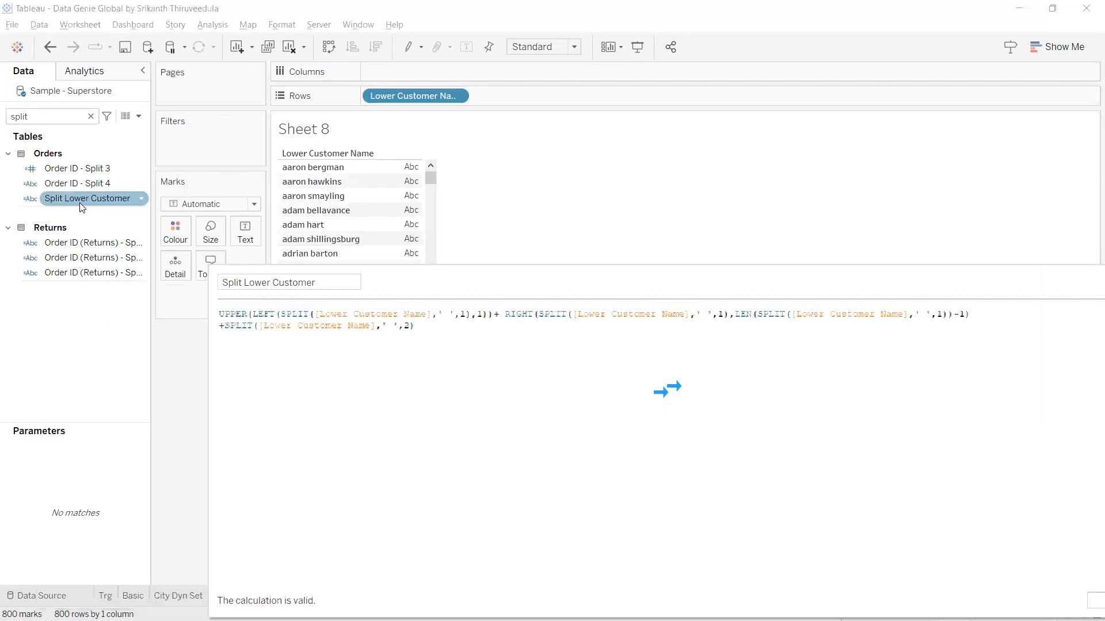
pyautogui.moveTo(528, 112)
pyautogui.mouseDown()
pyautogui.moveTo(538, 104)
pyautogui.moveTo(521, 120)
pyautogui.mouseUp()
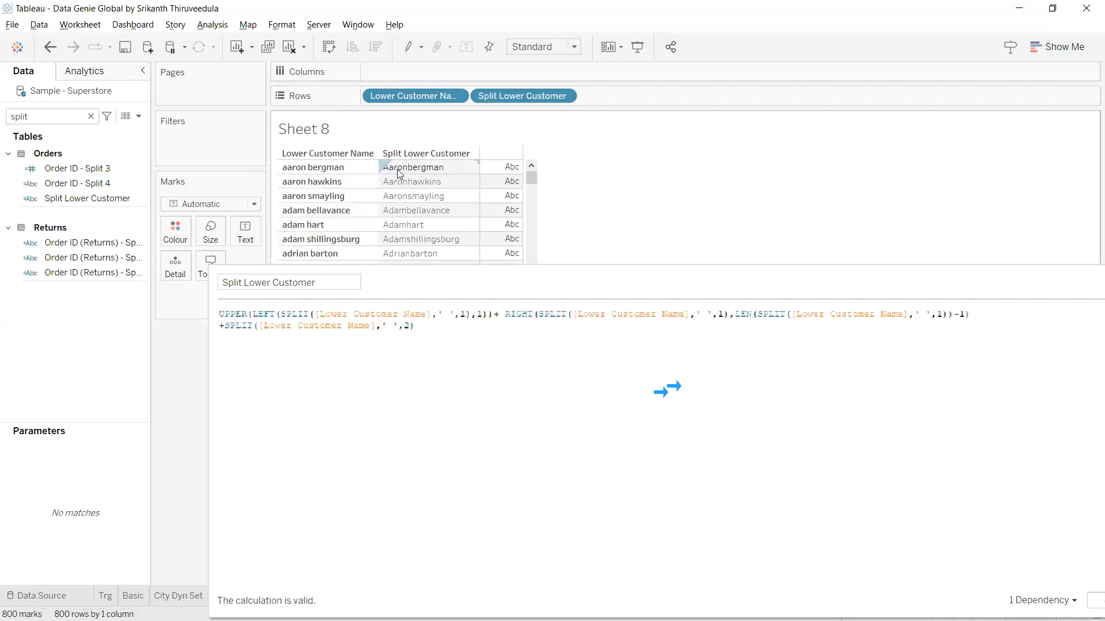
# Review the Split Lower Customer formula in the editor, then move on to Sheet 9.
pyautogui.click(434, 331)
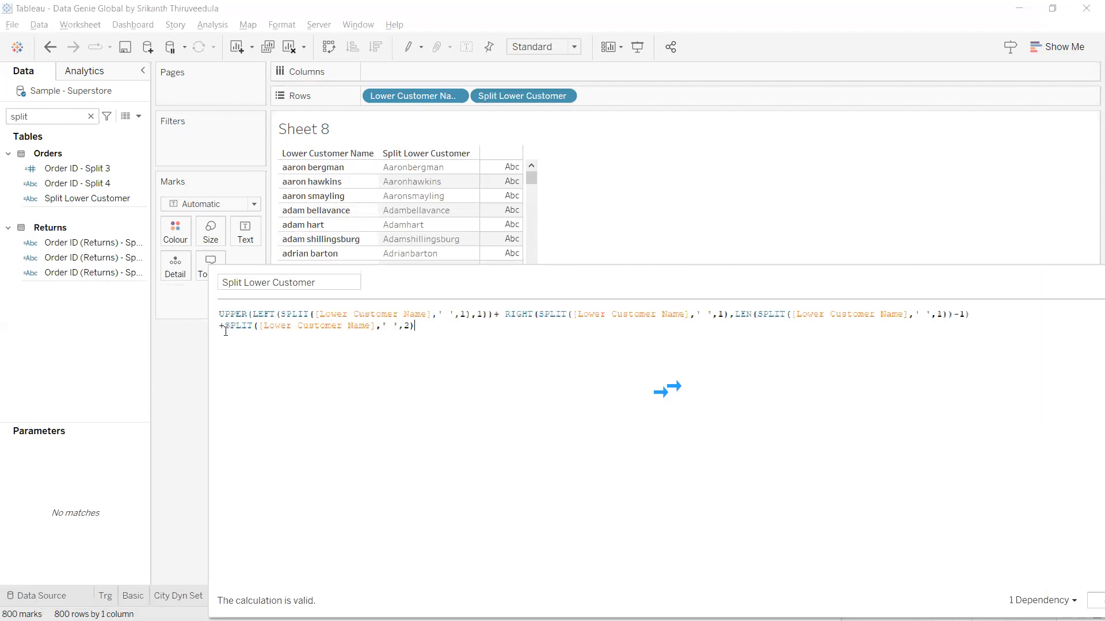
pyautogui.keyDown('shift'); pyautogui.click(225, 326); pyautogui.keyUp('shift')
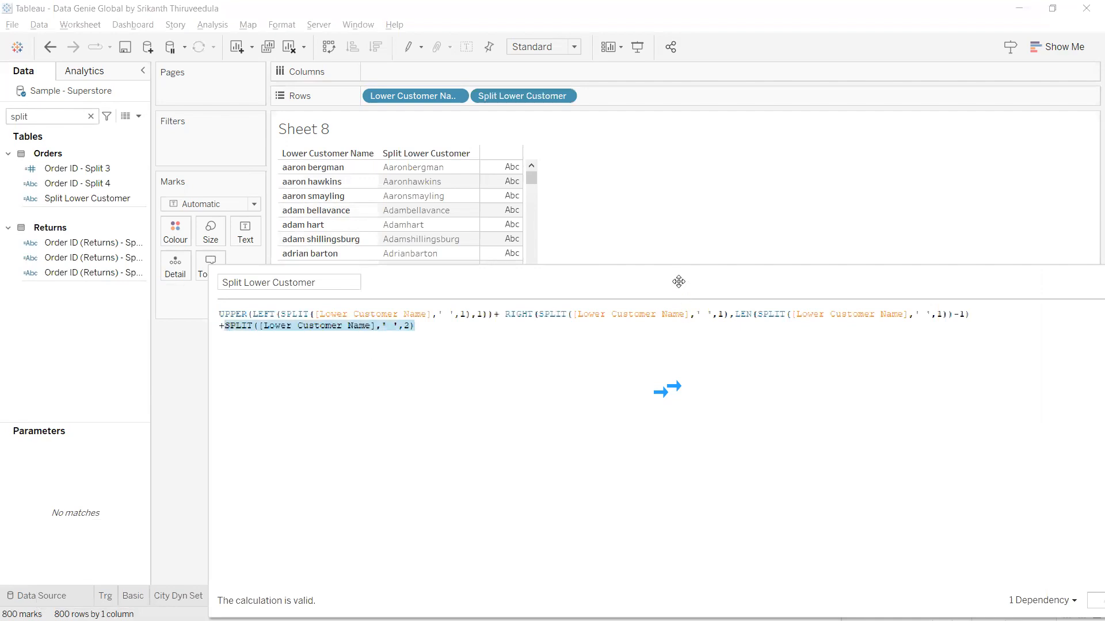
pyautogui.moveTo(679, 282); pyautogui.dragTo(634, 245)
pyautogui.moveTo(837, 581); pyautogui.dragTo(807, 454)
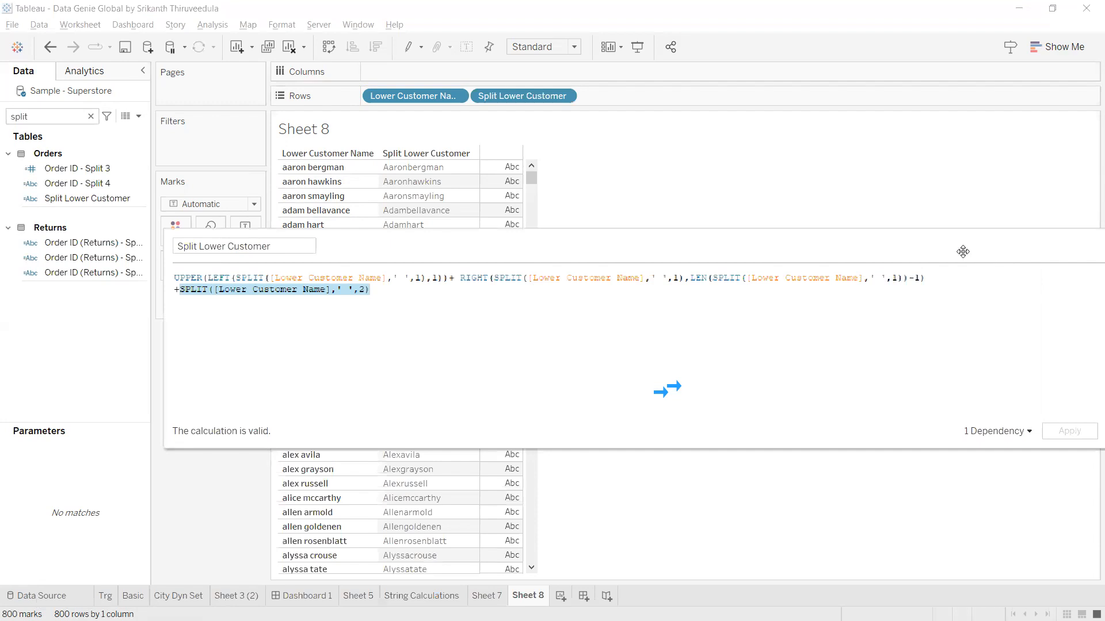
pyautogui.moveTo(1059, 245); pyautogui.dragTo(963, 252)
pyautogui.moveTo(1066, 308); pyautogui.dragTo(772, 324)
pyautogui.moveTo(541, 258); pyautogui.dragTo(680, 269)
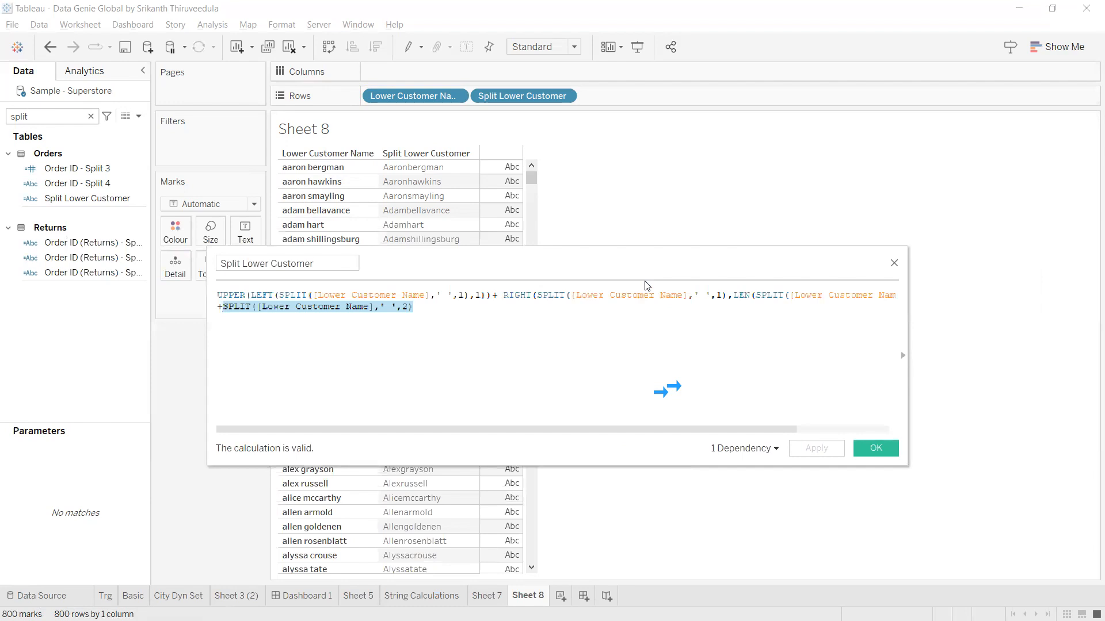
pyautogui.click(482, 325)
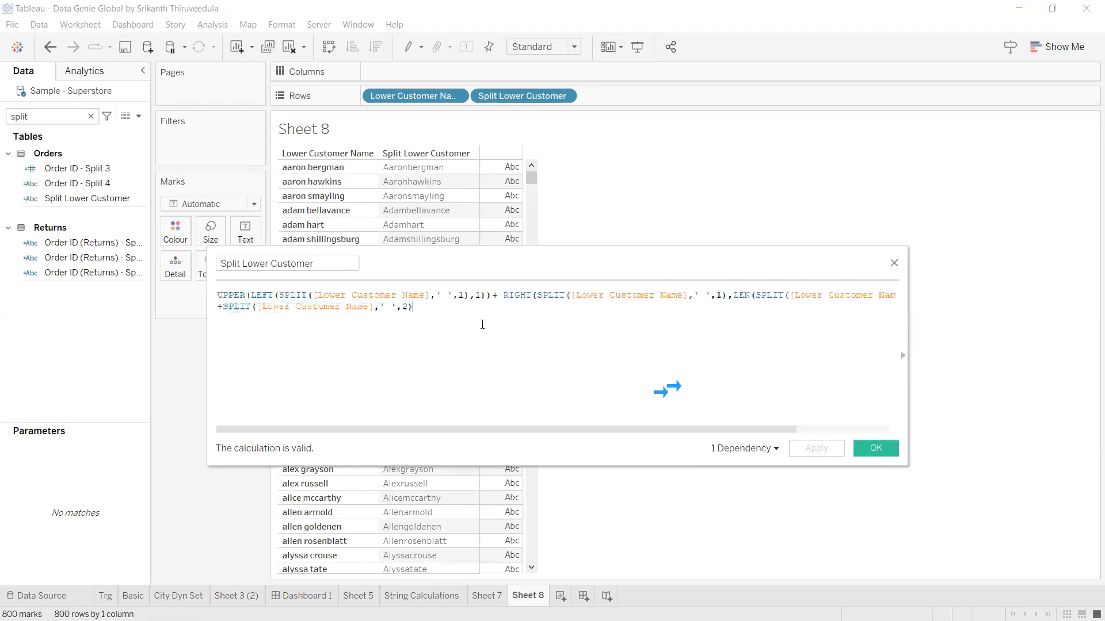
pyautogui.moveTo(253, 311); pyautogui.dragTo(225, 309)
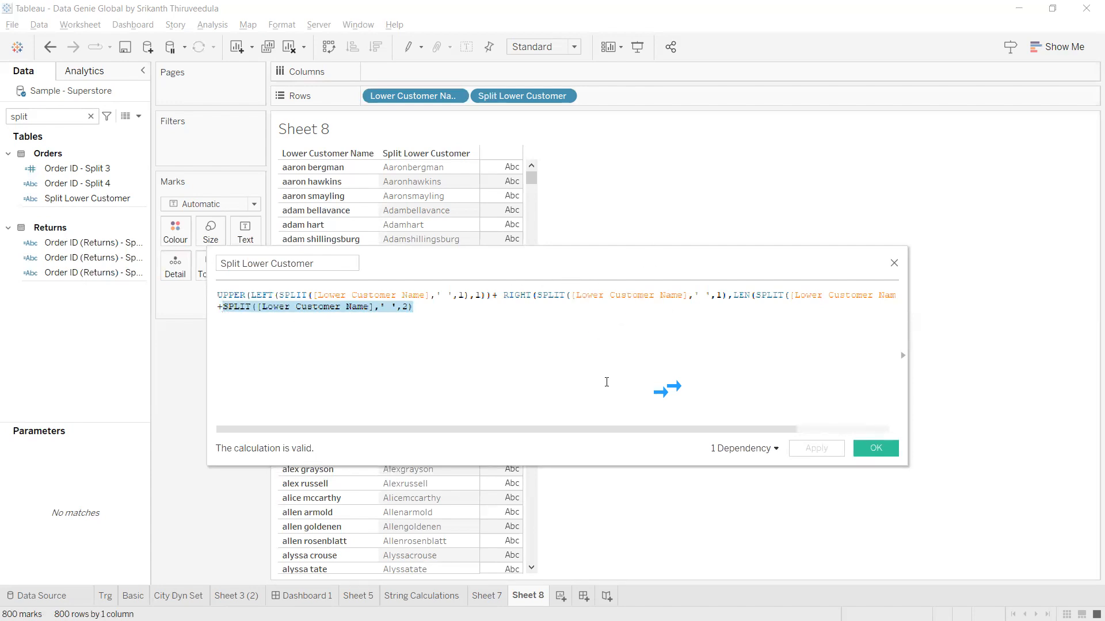
pyautogui.moveTo(777, 431); pyautogui.dragTo(452, 439)
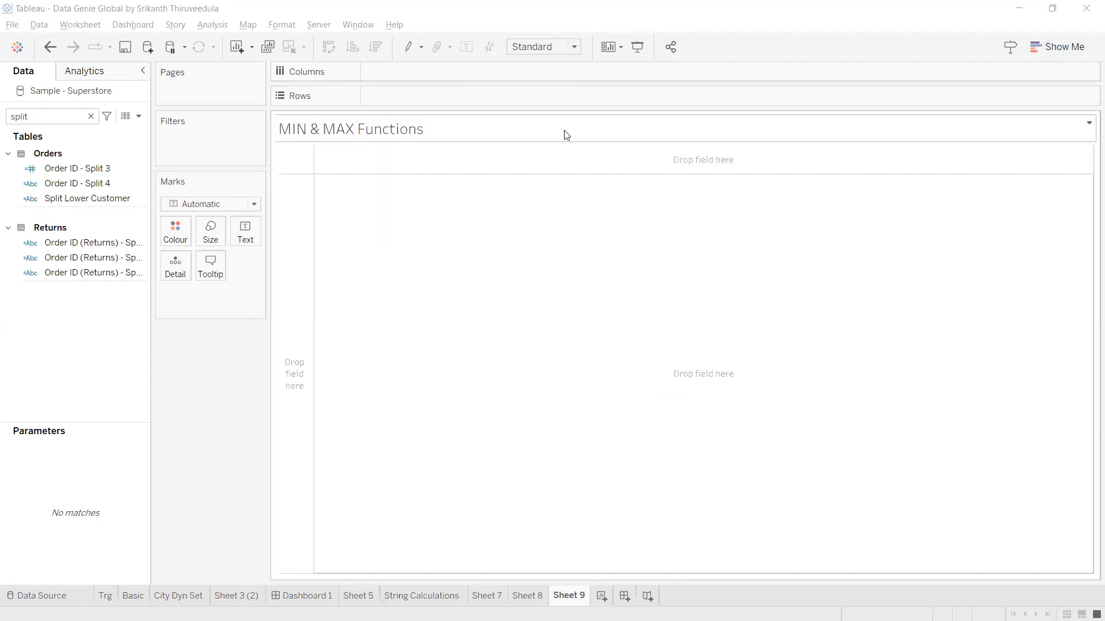
# Set the 'MIN & MAX Functions' title's font colour to blue.
pyautogui.doubleClick(567, 135)
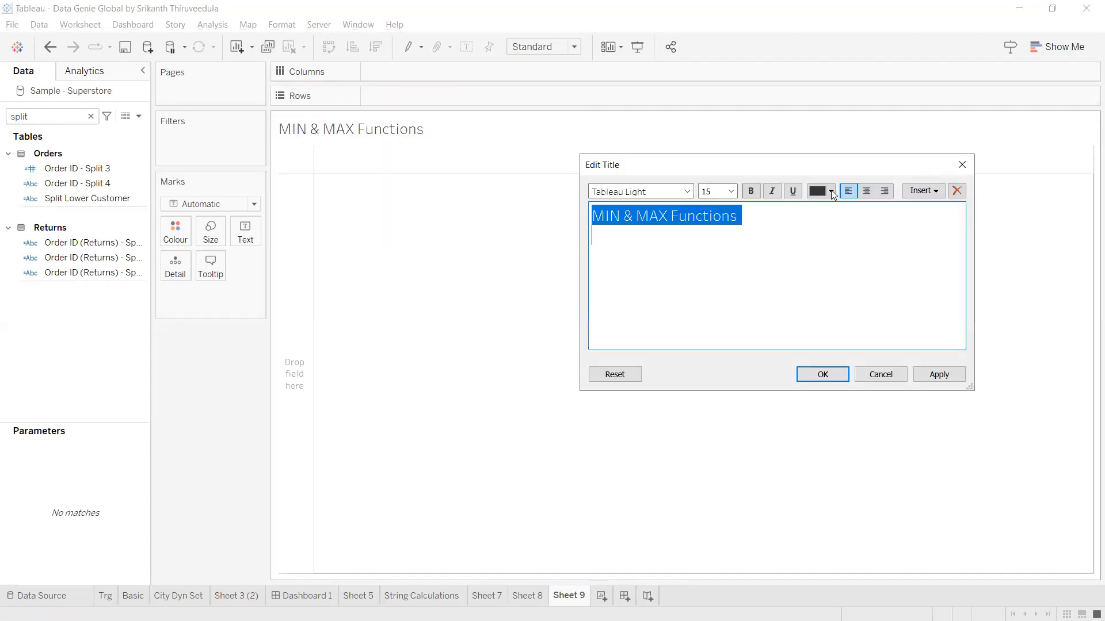
pyautogui.click(831, 192)
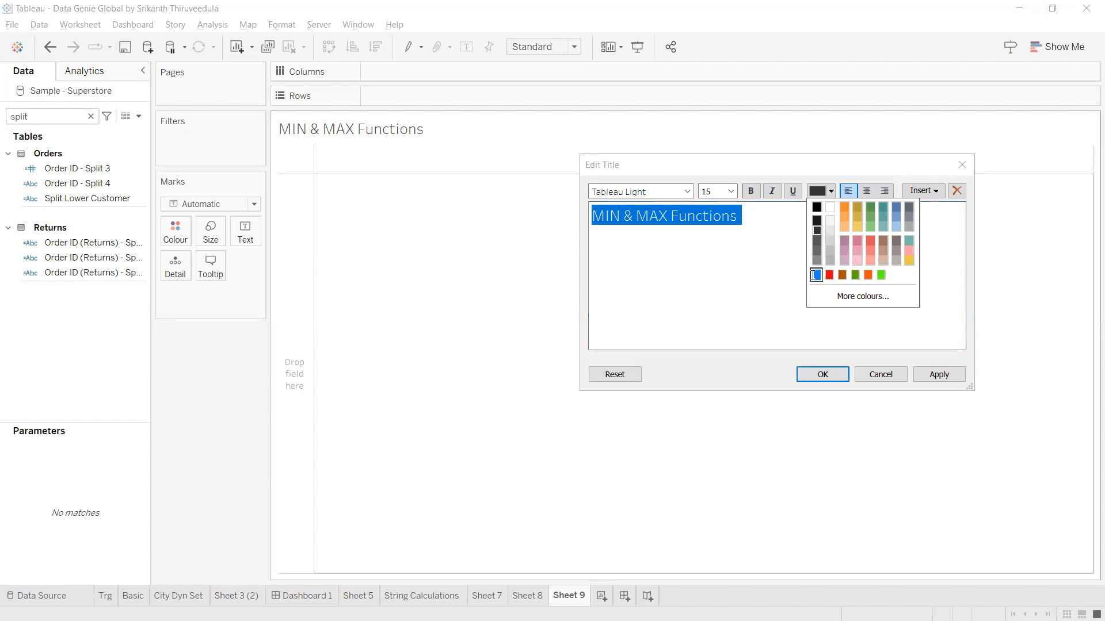
pyautogui.click(815, 275)
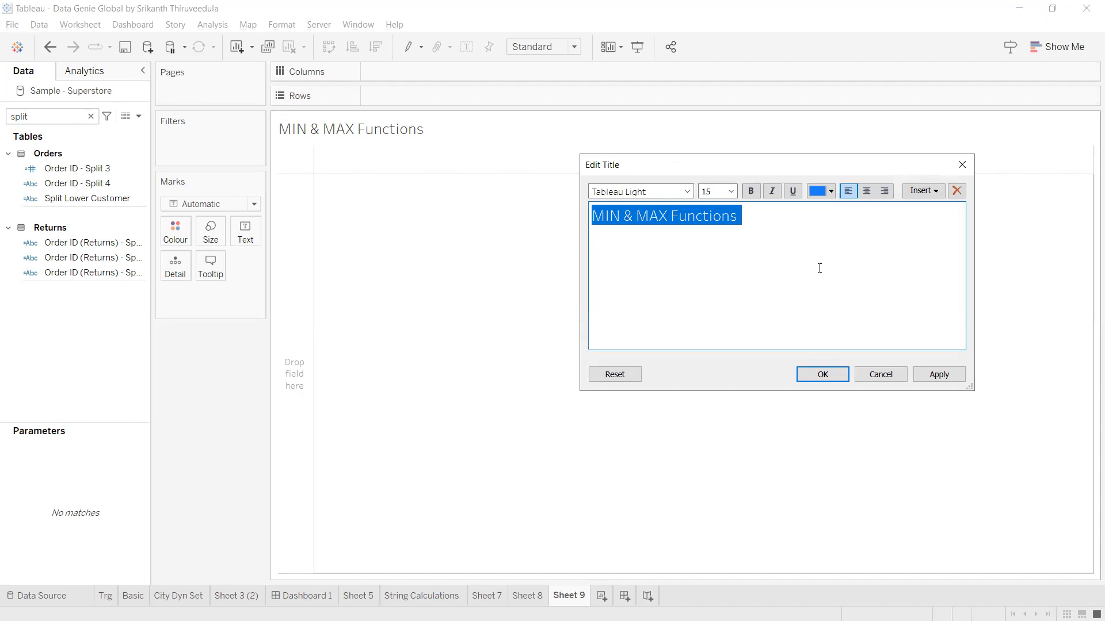
pyautogui.click(939, 375)
pyautogui.click(831, 378)
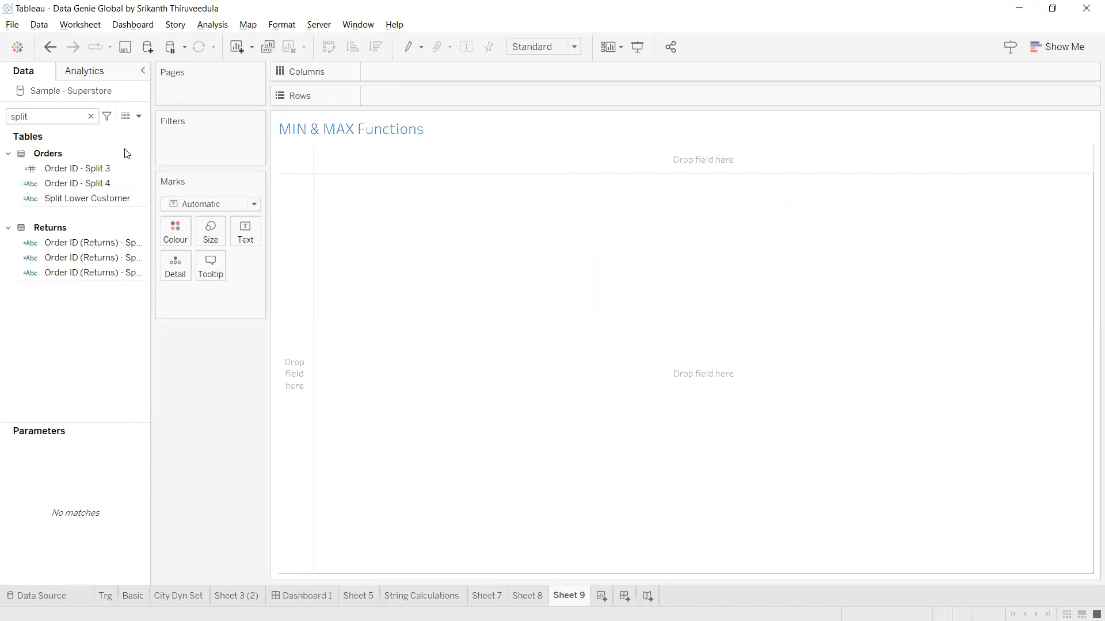
# Search 'cus' and put Customer Name on Rows to list all 800 customers.
pyautogui.click(91, 117)
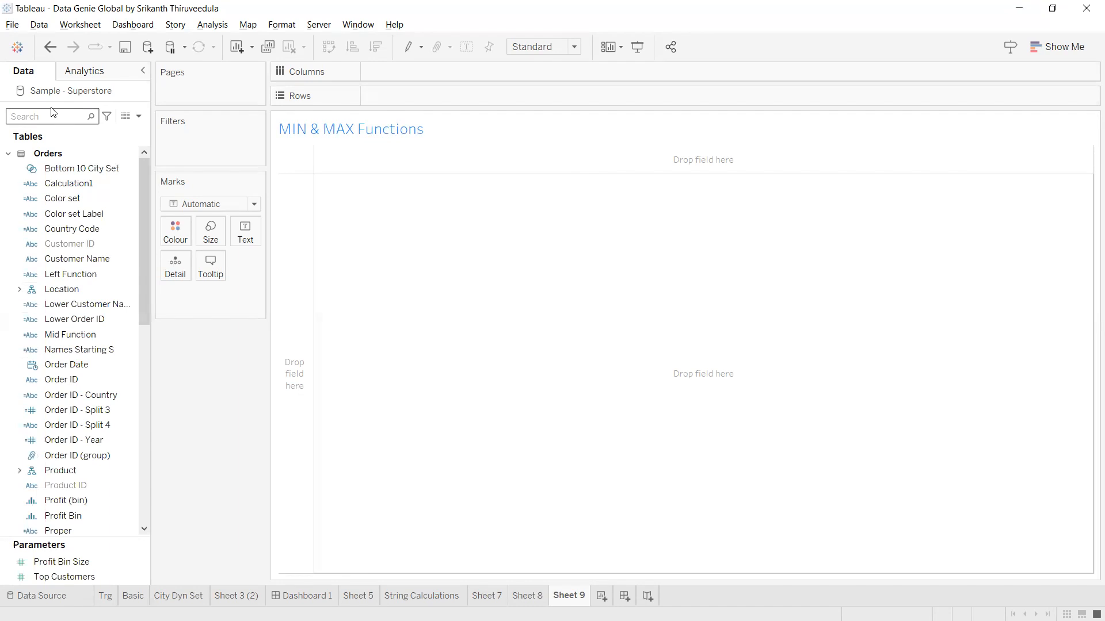
pyautogui.write('s')
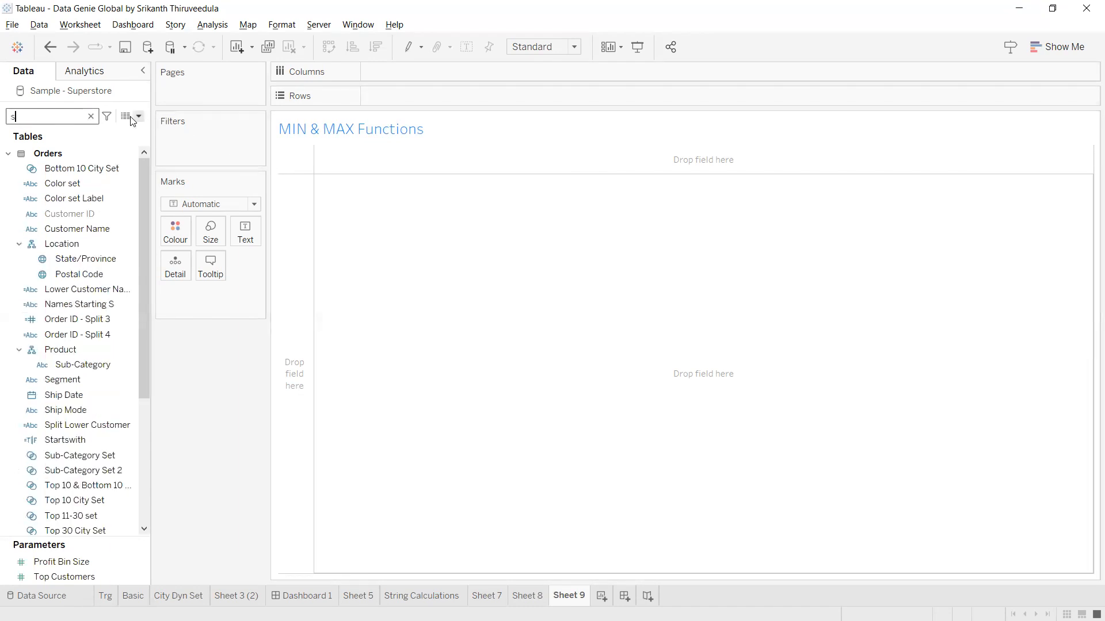
pyautogui.click(91, 116)
pyautogui.write('cust')
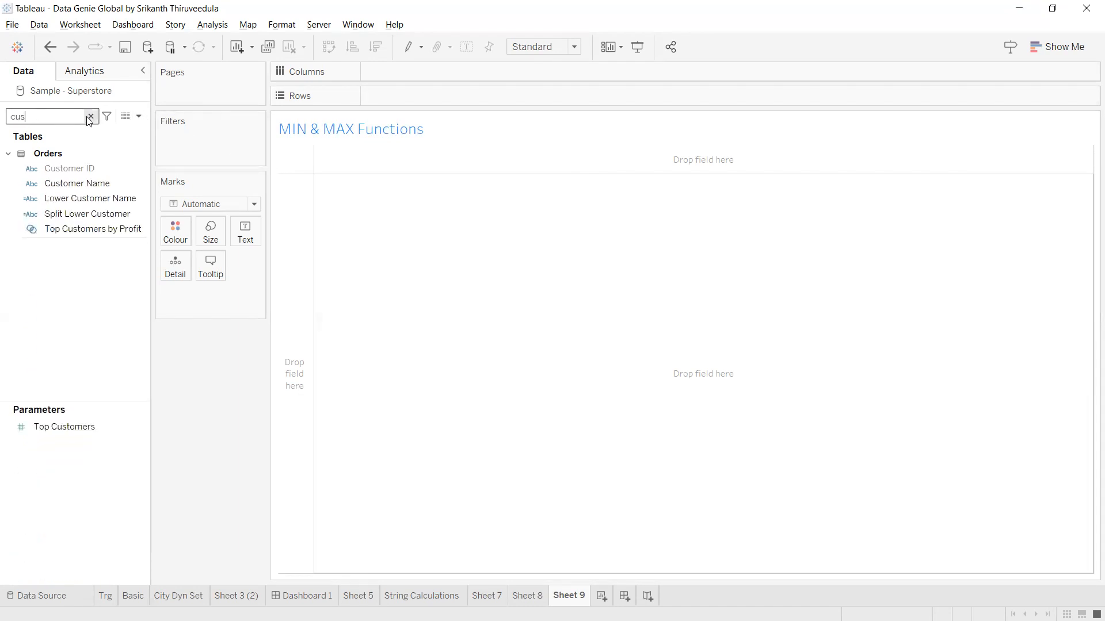
pyautogui.write('u')
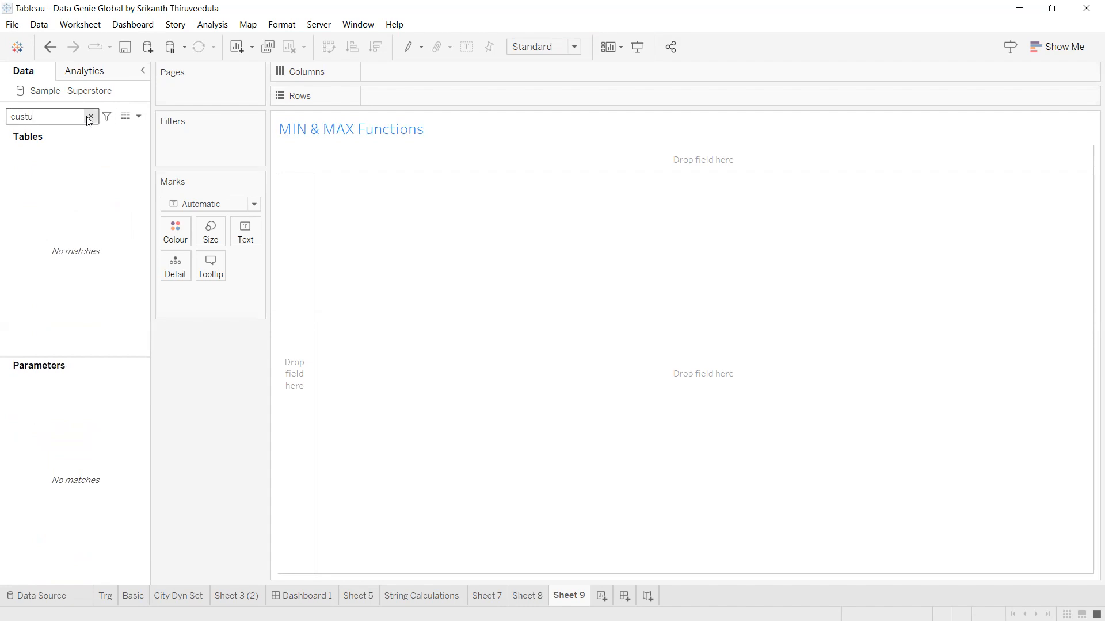
pyautogui.press('BackSpace')
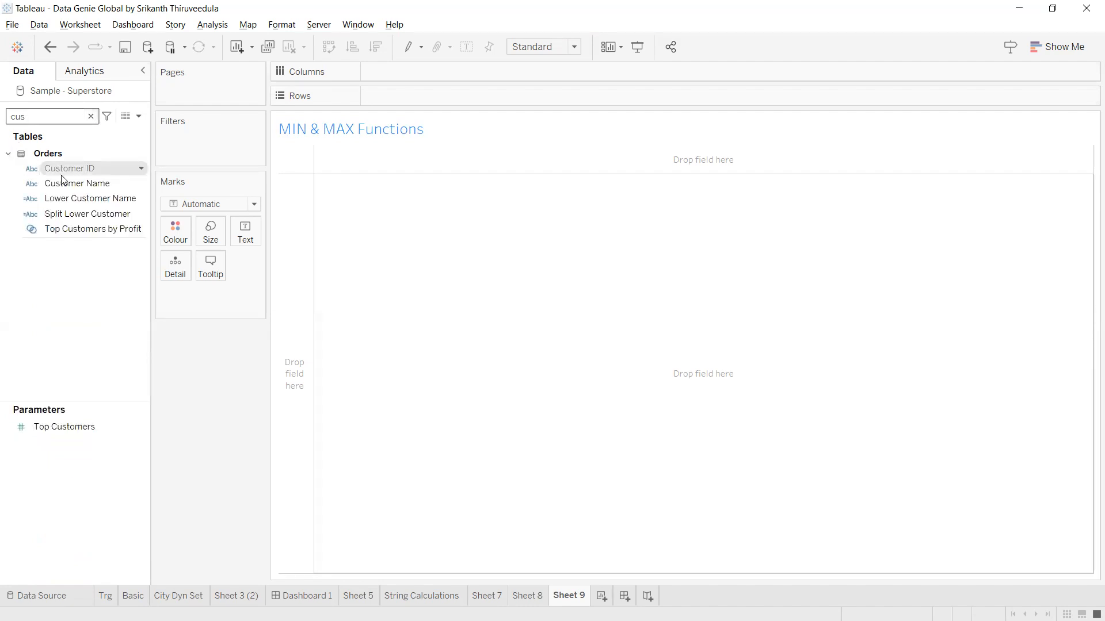
pyautogui.click(89, 183)
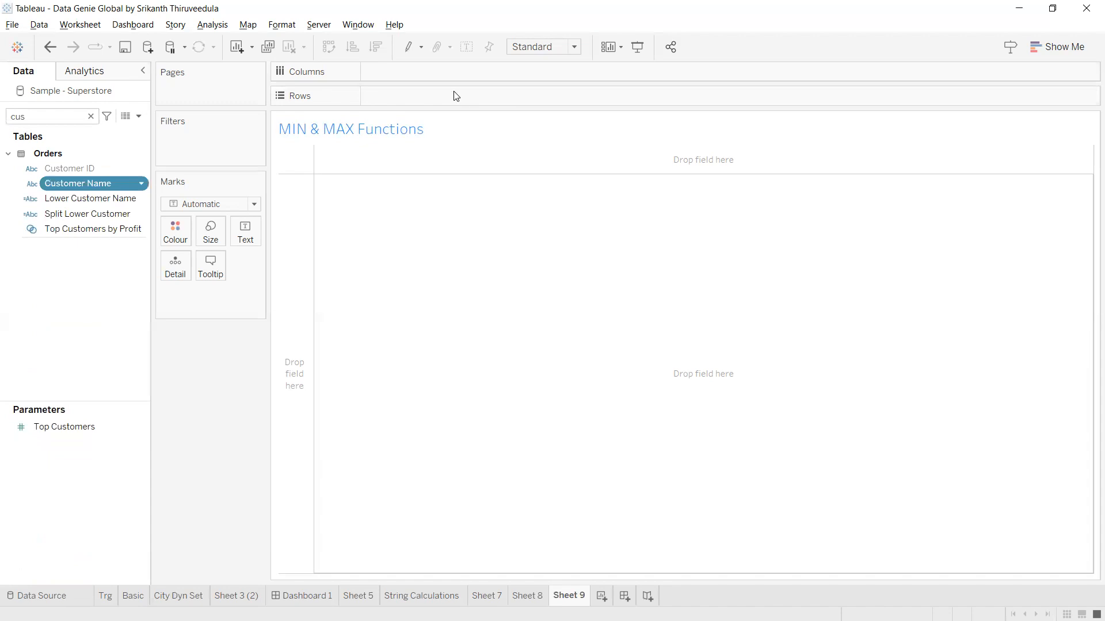
pyautogui.moveTo(455, 97); pyautogui.dragTo(455, 97)
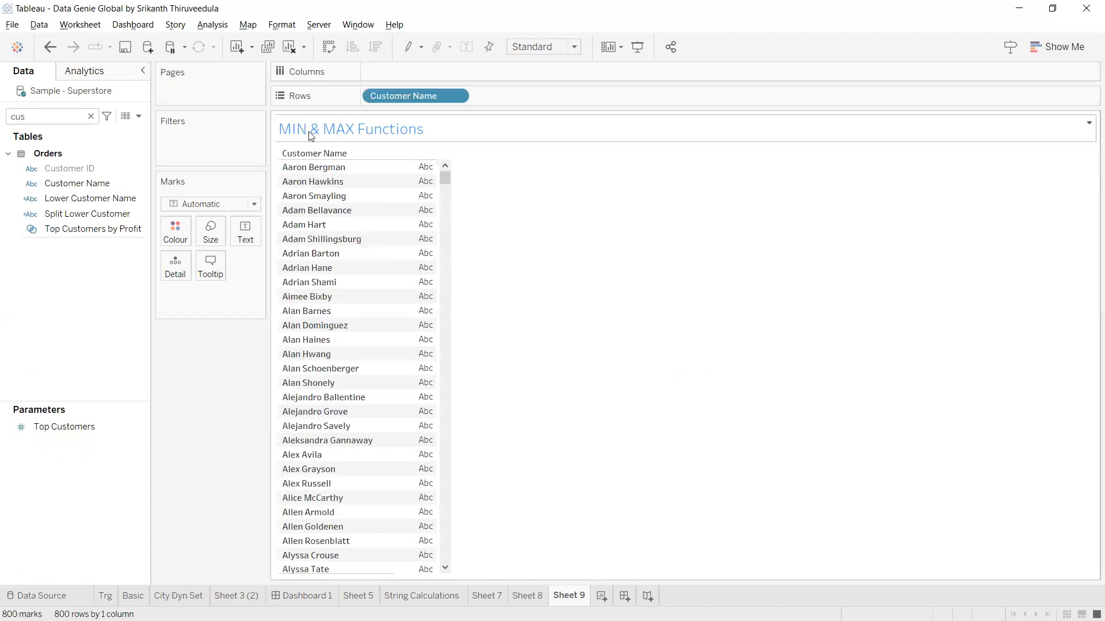
pyautogui.click(139, 116)
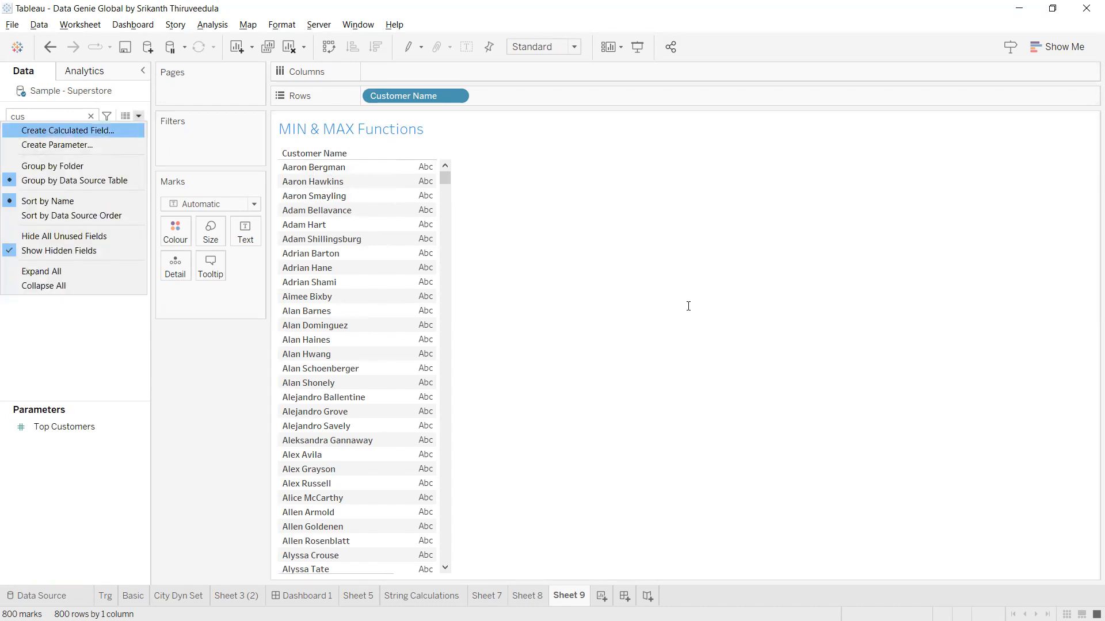
# Write a new calculated field with the formula MIN([Customer Name]).
pyautogui.press('Return')
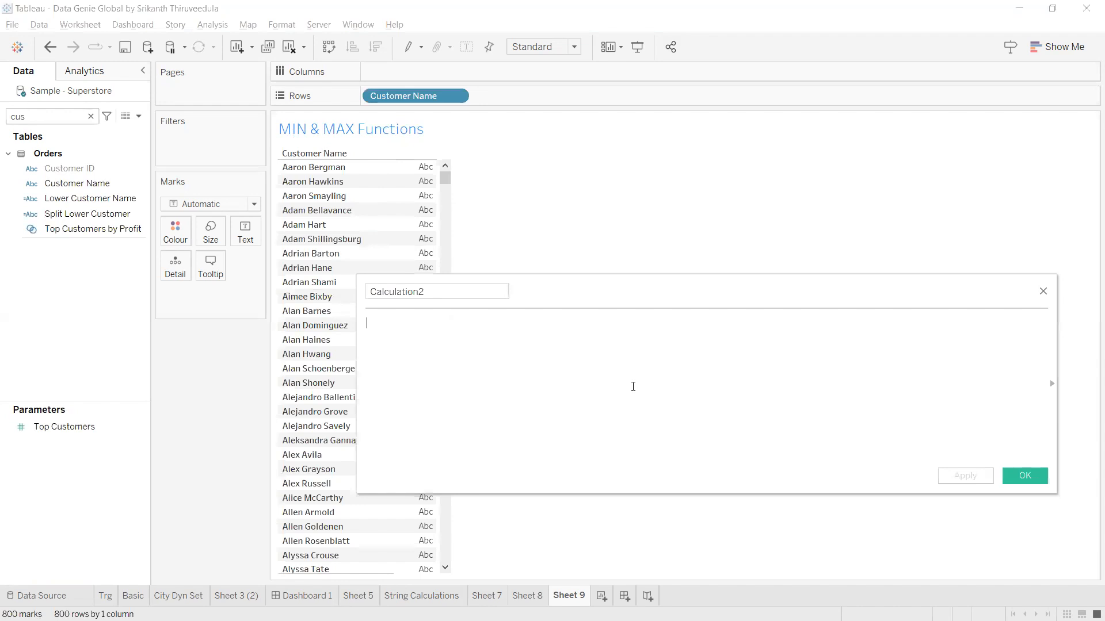
pyautogui.write('min')
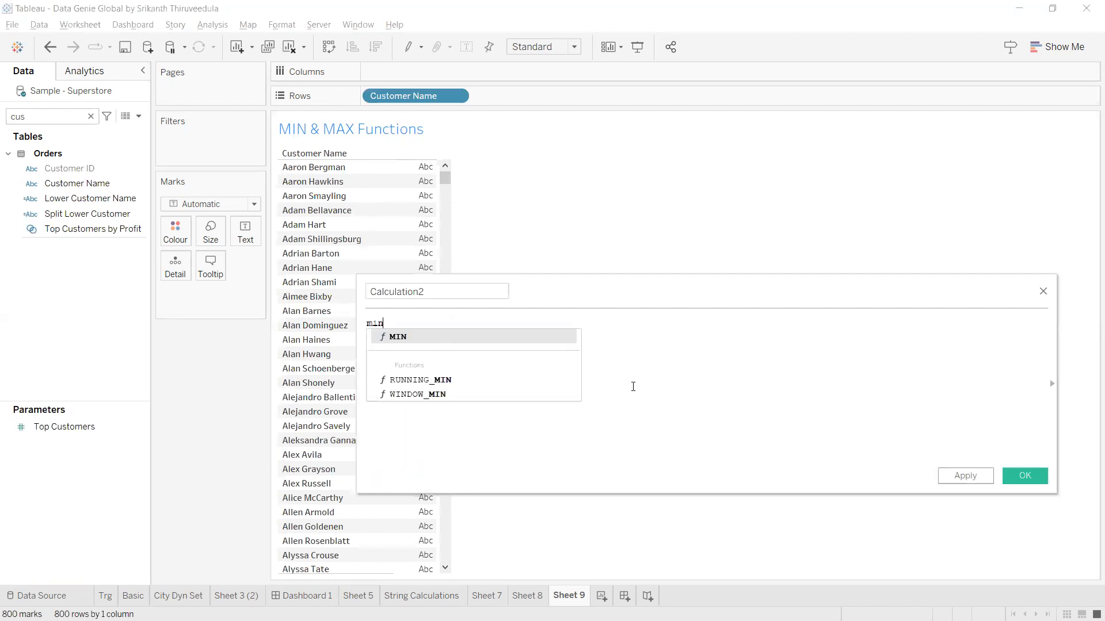
pyautogui.press('Return')
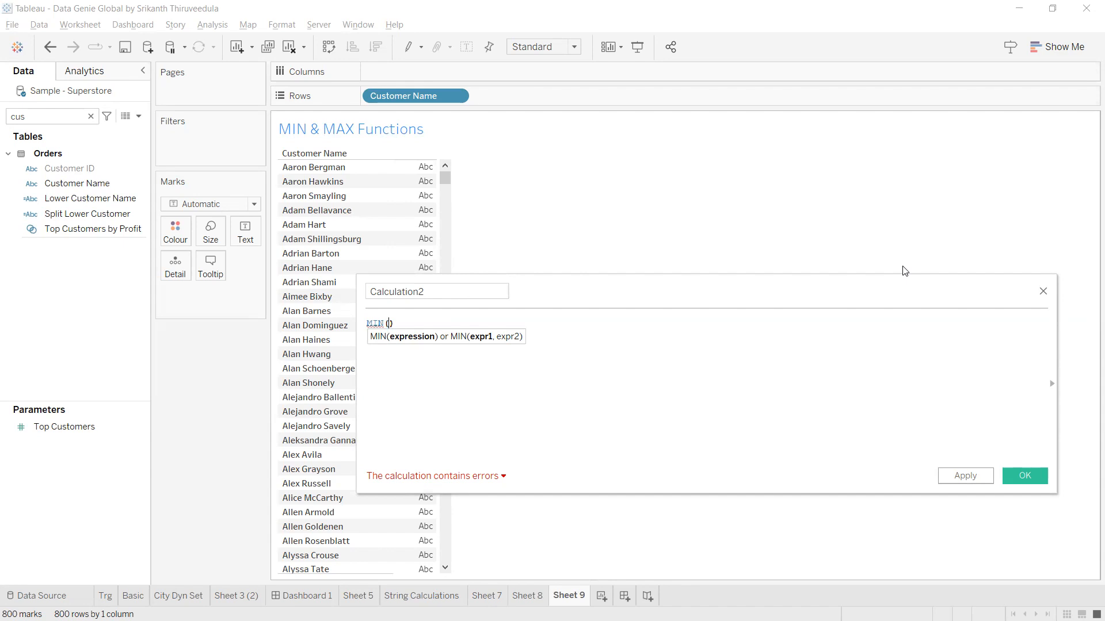
pyautogui.write('cus')
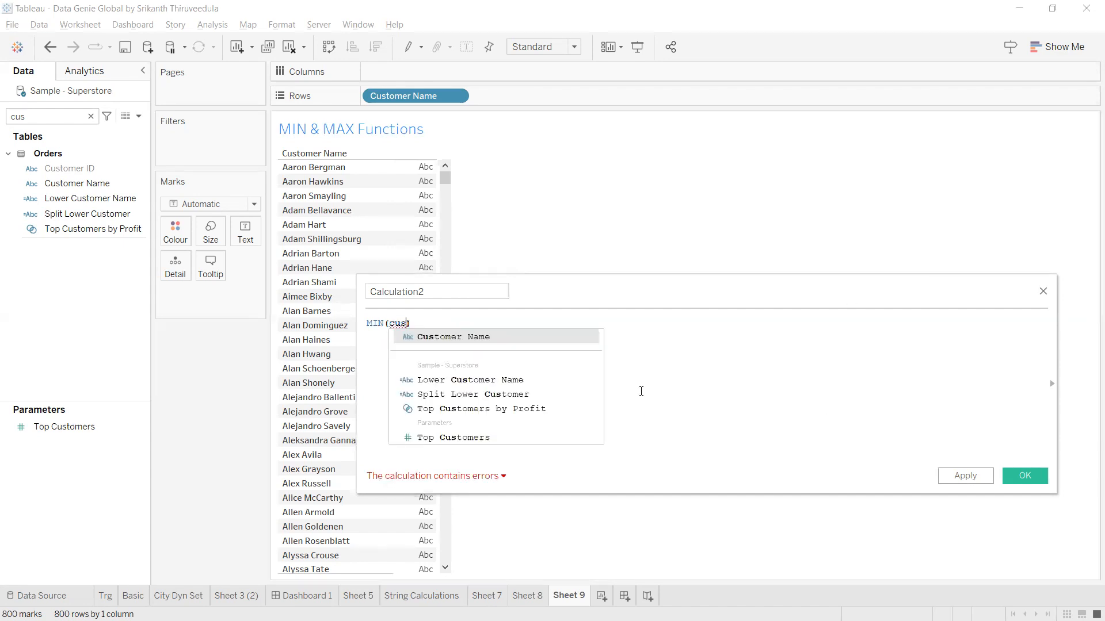
pyautogui.click(549, 338)
pyautogui.hotkey('ctrl', 'a')
pyautogui.scroll(3, 466, 366)
pyautogui.scroll(2, 469, 365)
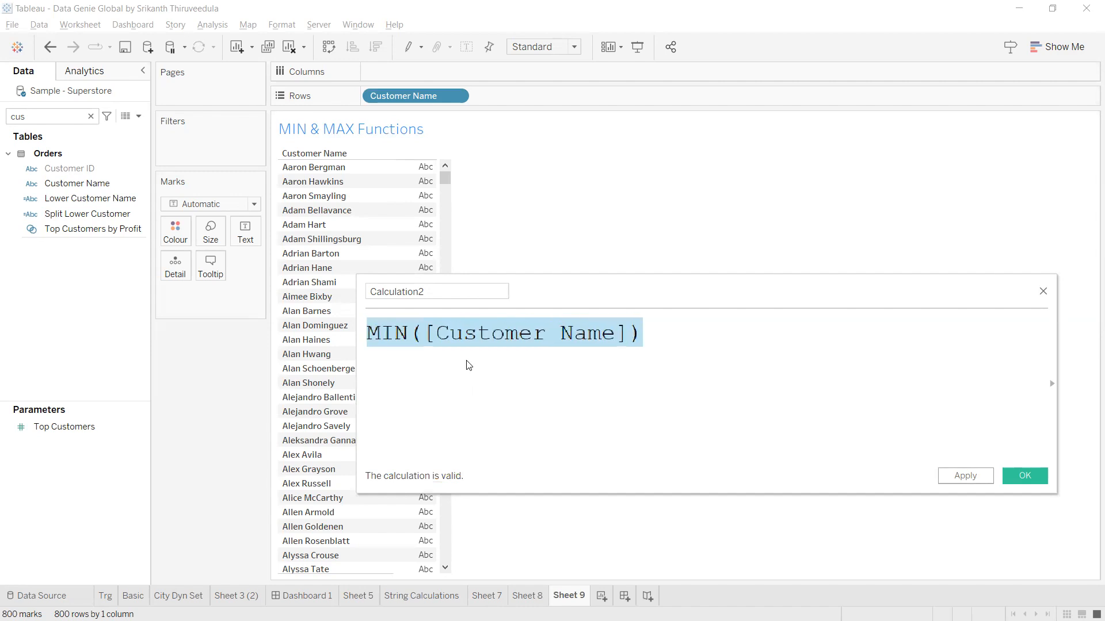
# Name the calculation 'Min Customer' and save it.
pyautogui.click(446, 298)
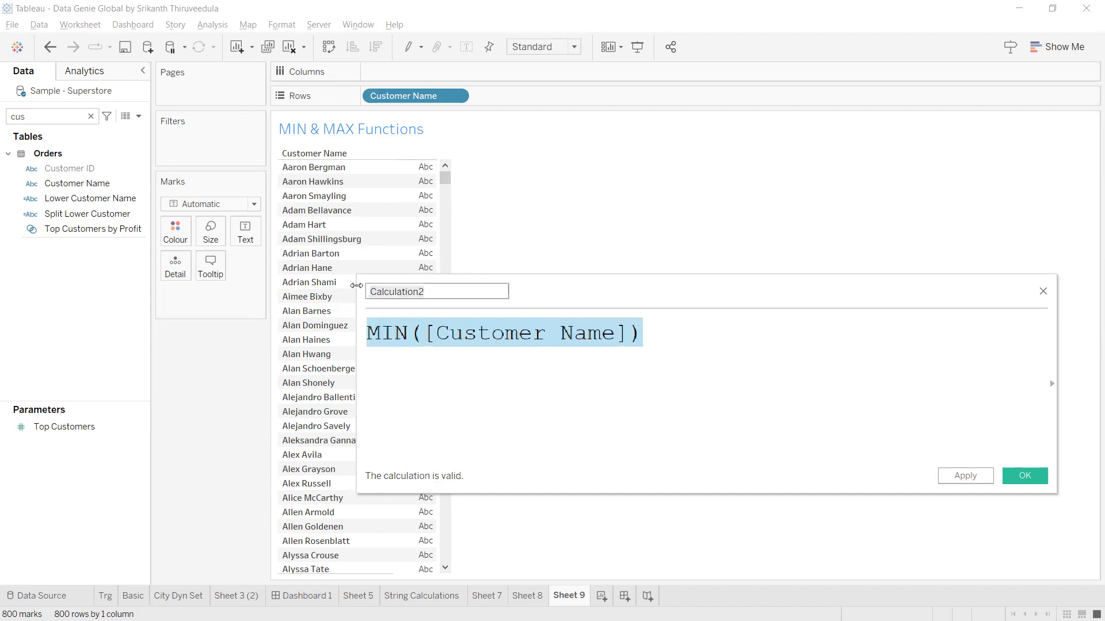
pyautogui.write('Min')
pyautogui.press('Tab')
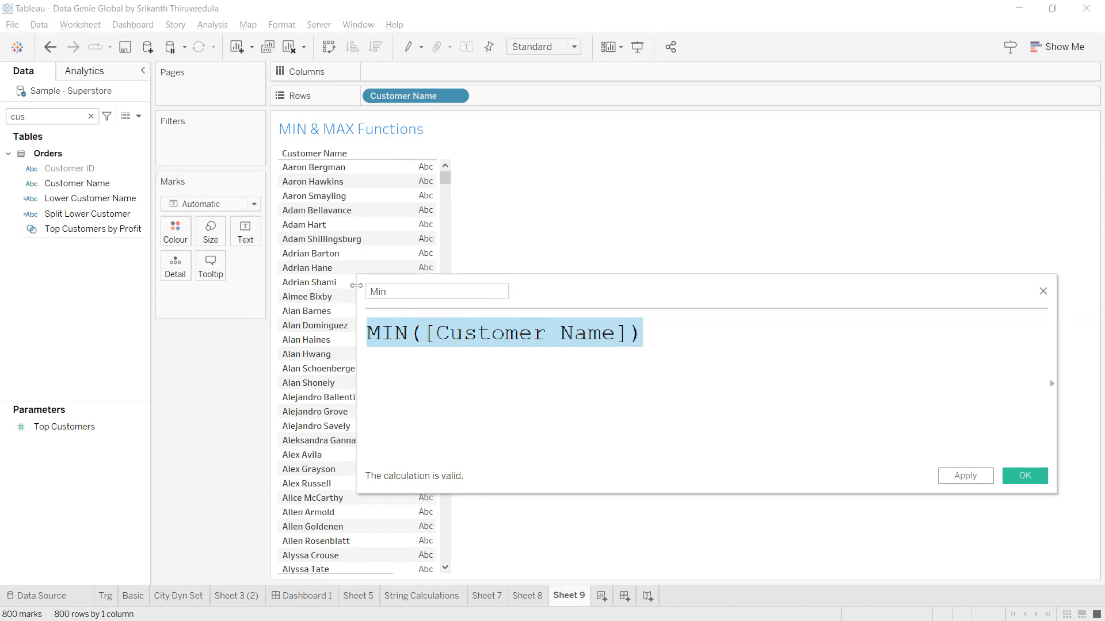
pyautogui.click(424, 288)
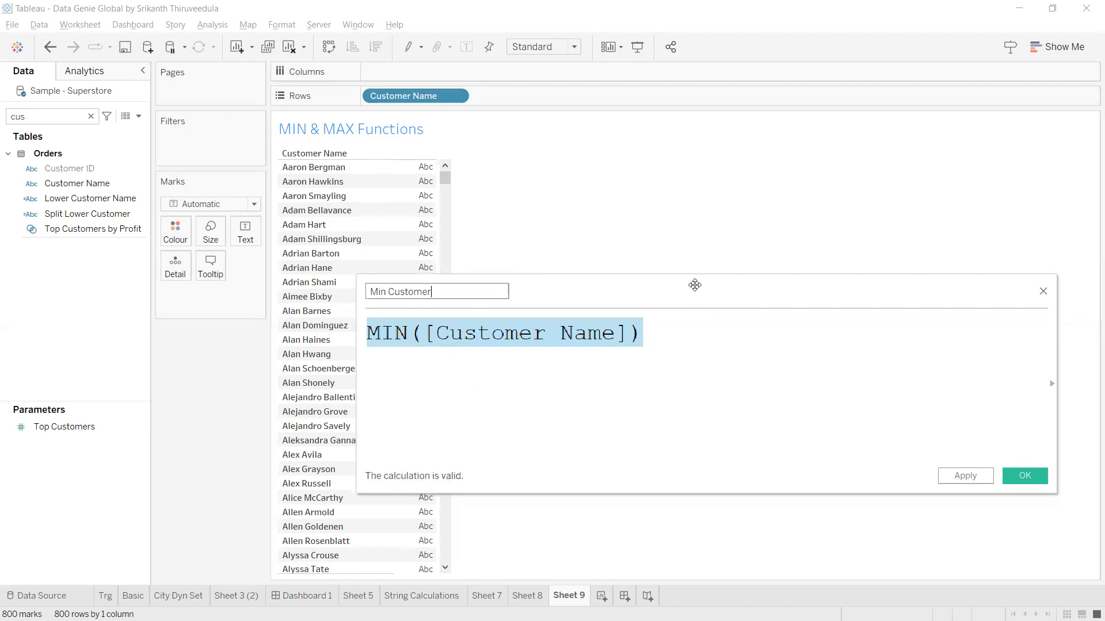
pyautogui.moveTo(696, 285); pyautogui.dragTo(701, 241)
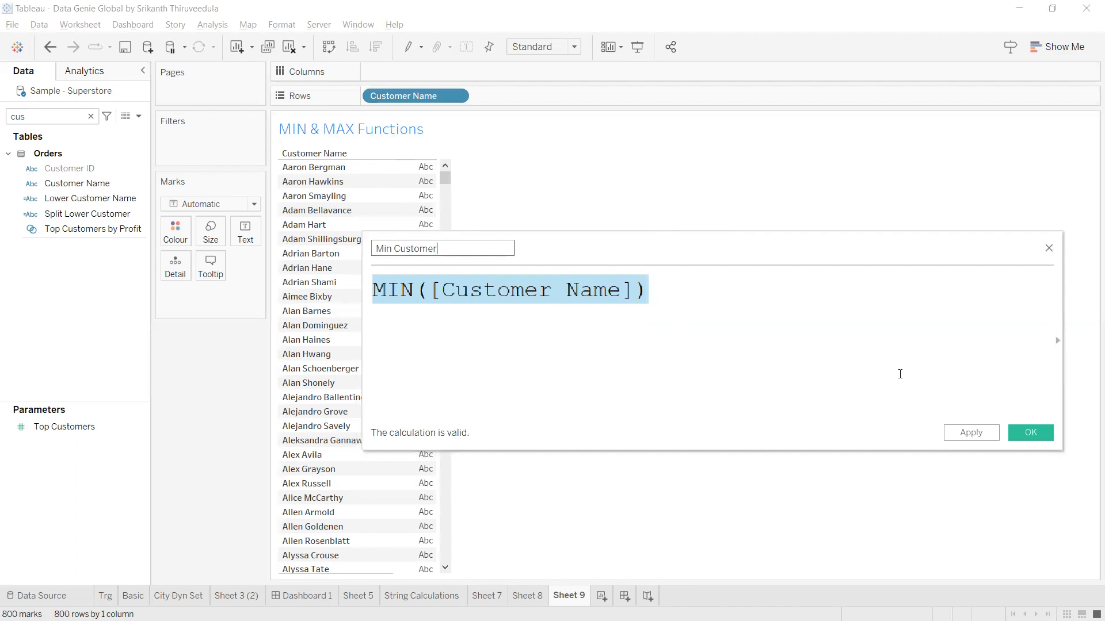
pyautogui.click(971, 432)
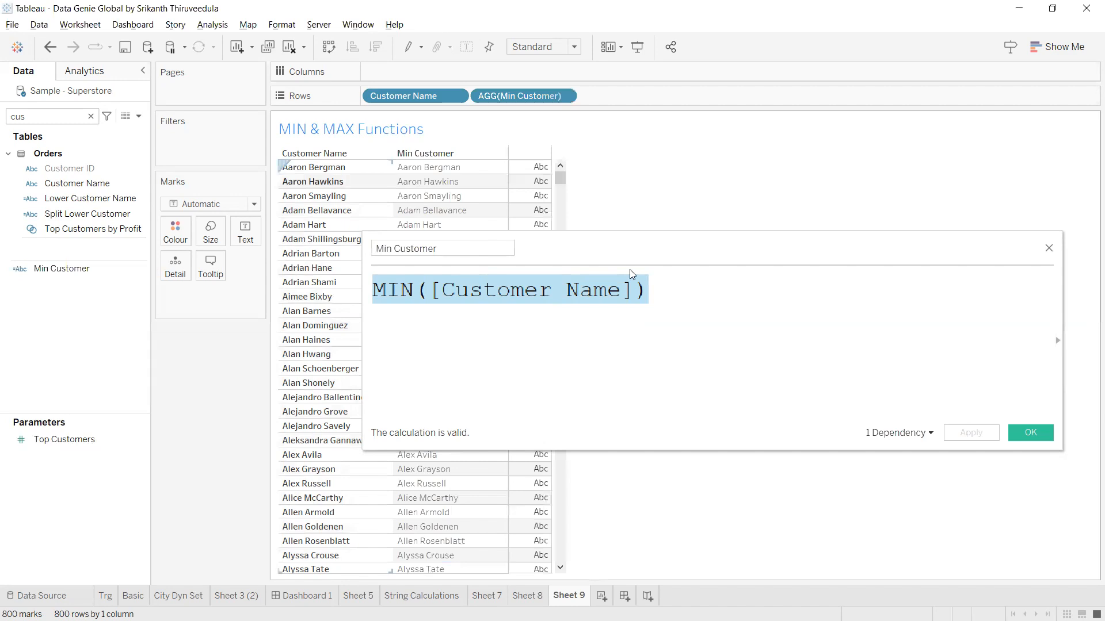
# Take the AGG(Min Customer) pill off Rows, leaving only Customer Name listed.
pyautogui.moveTo(631, 254); pyautogui.dragTo(833, 206)
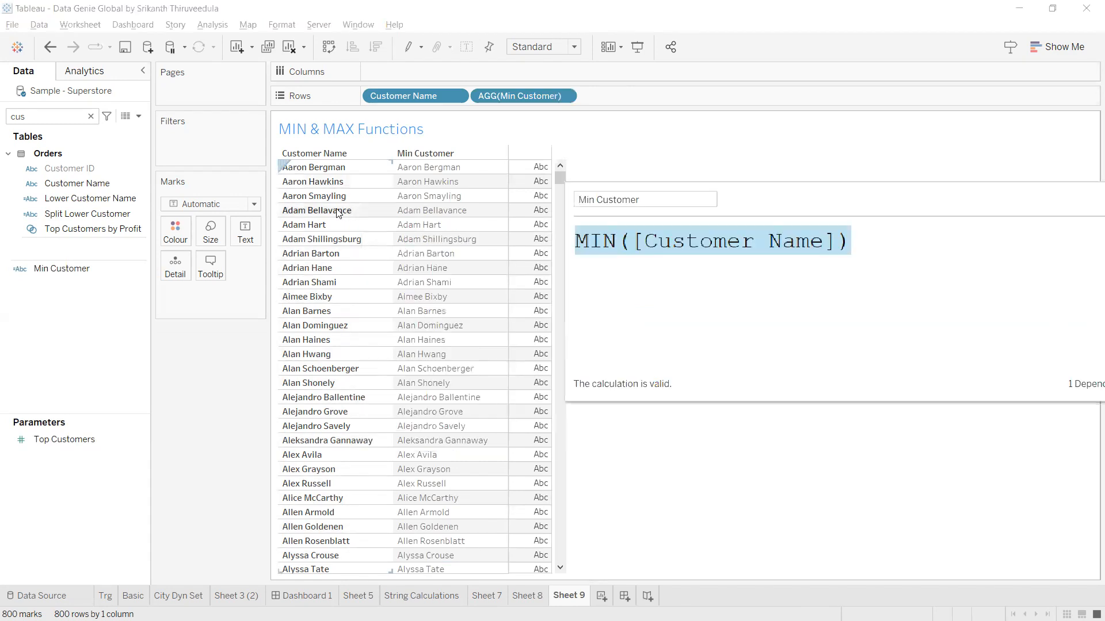
pyautogui.moveTo(850, 240); pyautogui.dragTo(573, 237)
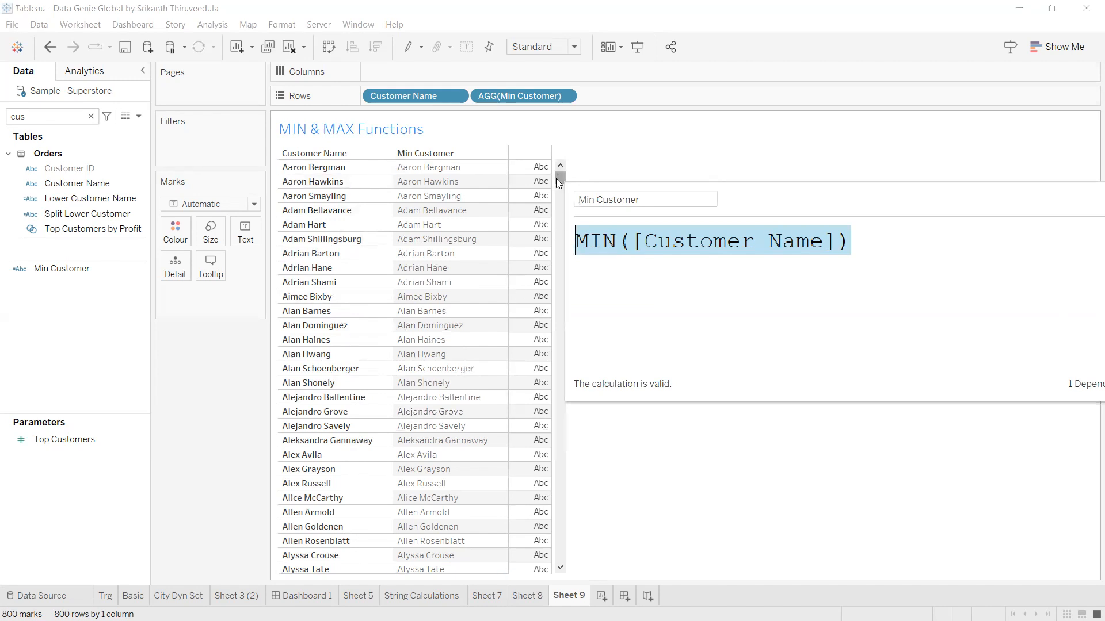
pyautogui.moveTo(573, 511); pyautogui.dragTo(551, 163)
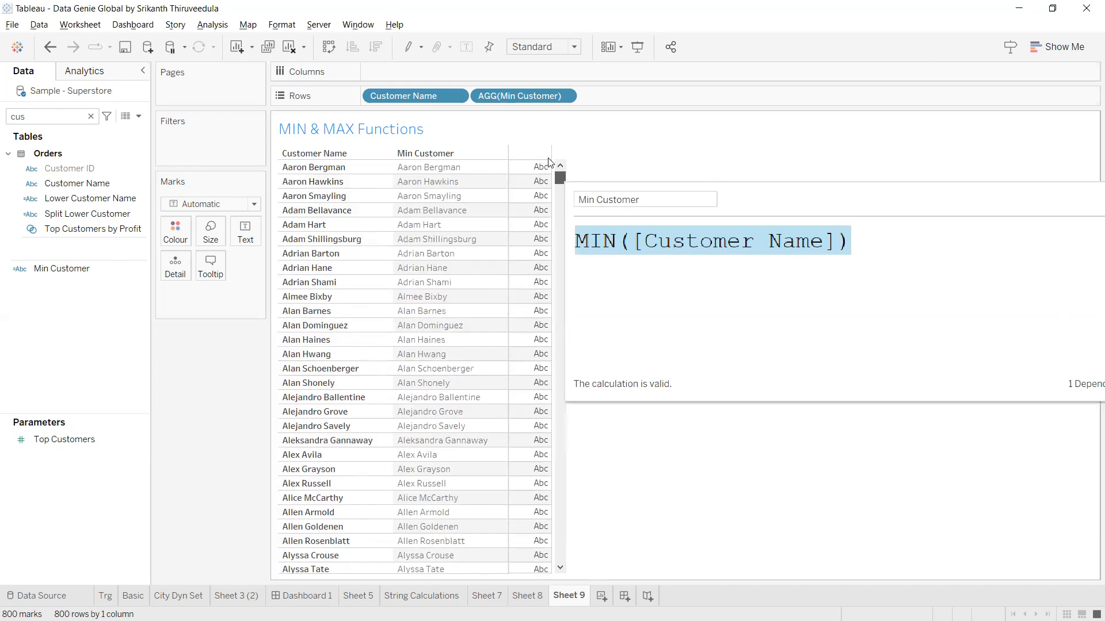
pyautogui.click(320, 167)
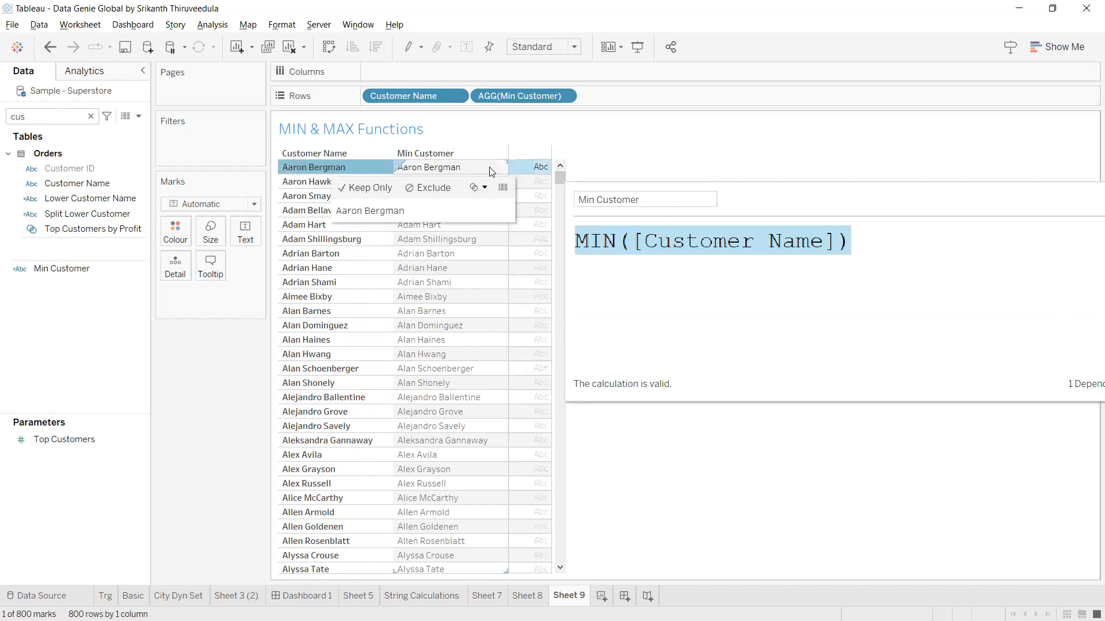
pyautogui.click(331, 167)
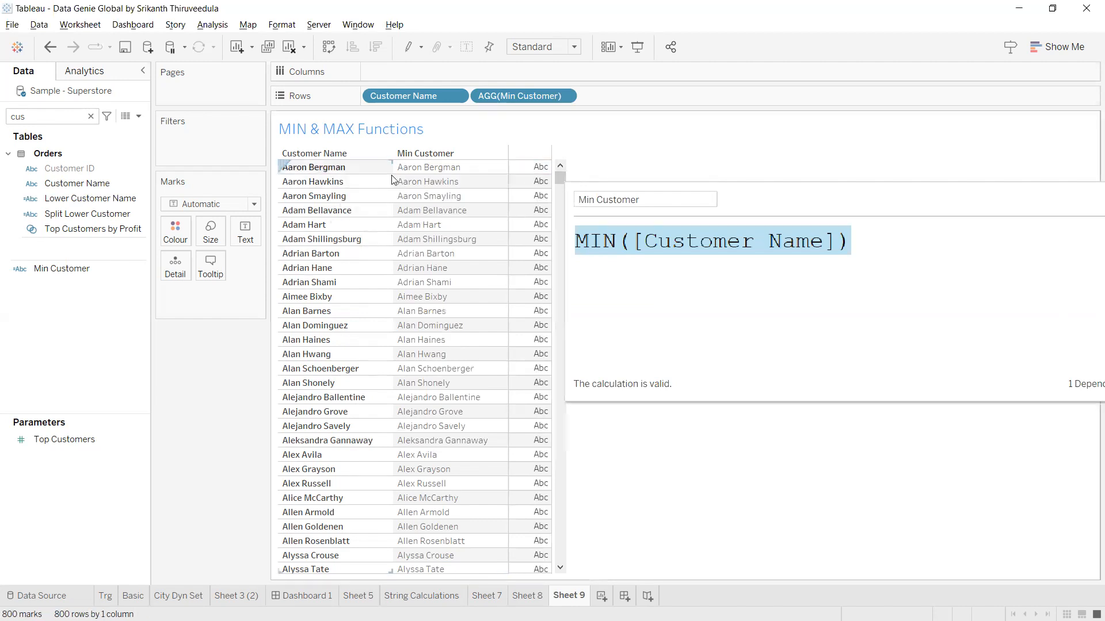
pyautogui.click(458, 166)
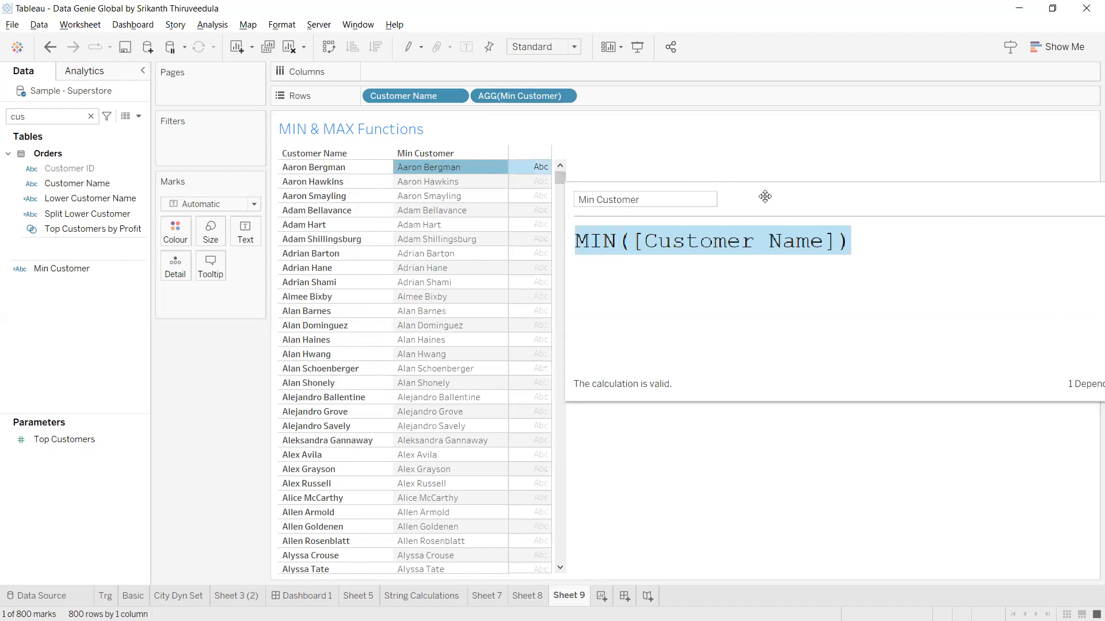
pyautogui.moveTo(525, 102); pyautogui.dragTo(684, 240)
# Change the Min Customer formula to MIN([Customer Name],[Order ID]) and apply it.
pyautogui.click(834, 238)
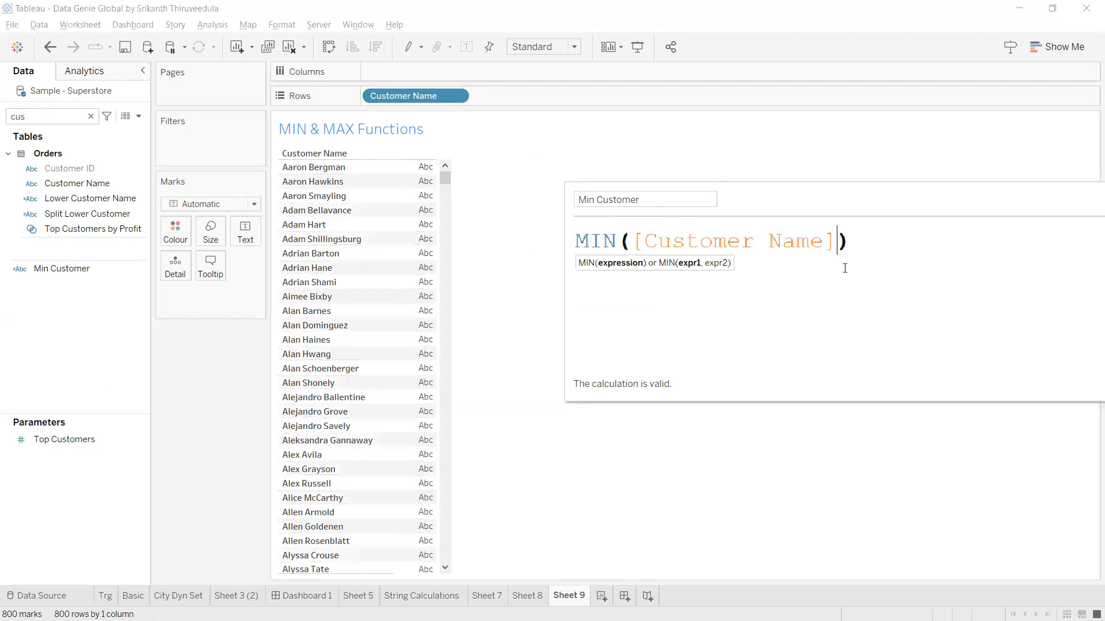
pyautogui.write(',o')
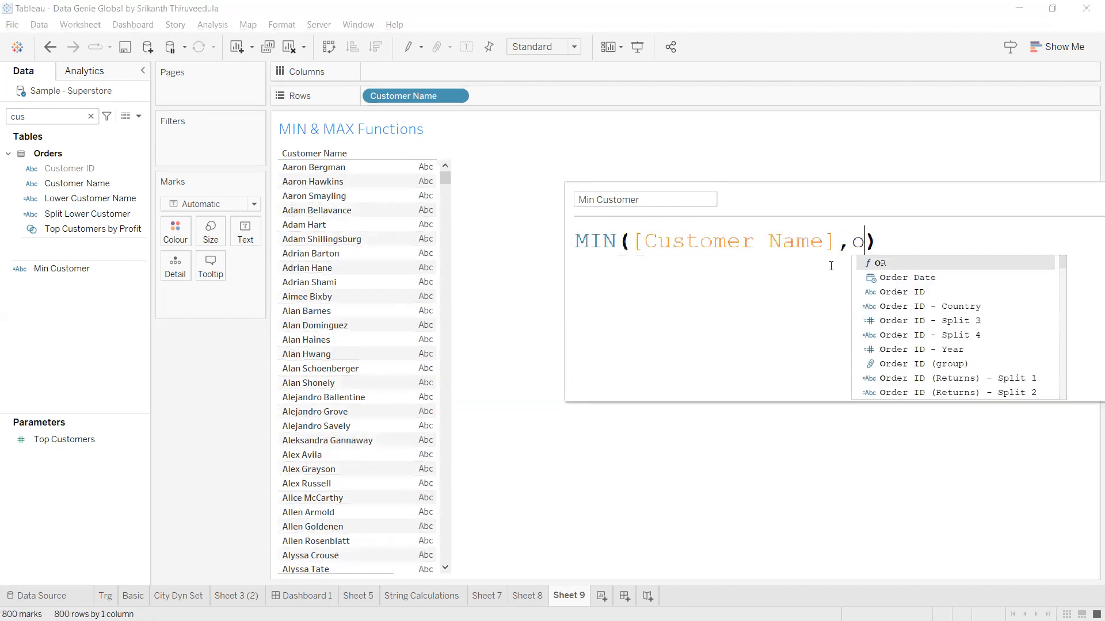
pyautogui.click(902, 292)
pyautogui.click(1040, 277)
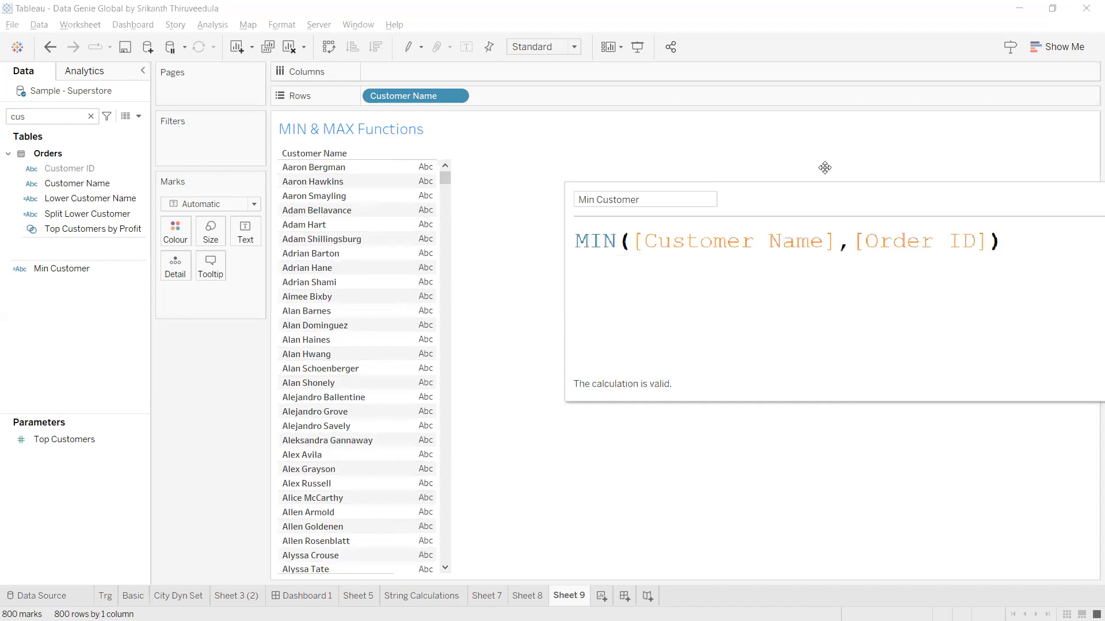
pyautogui.moveTo(745, 219); pyautogui.dragTo(596, 239)
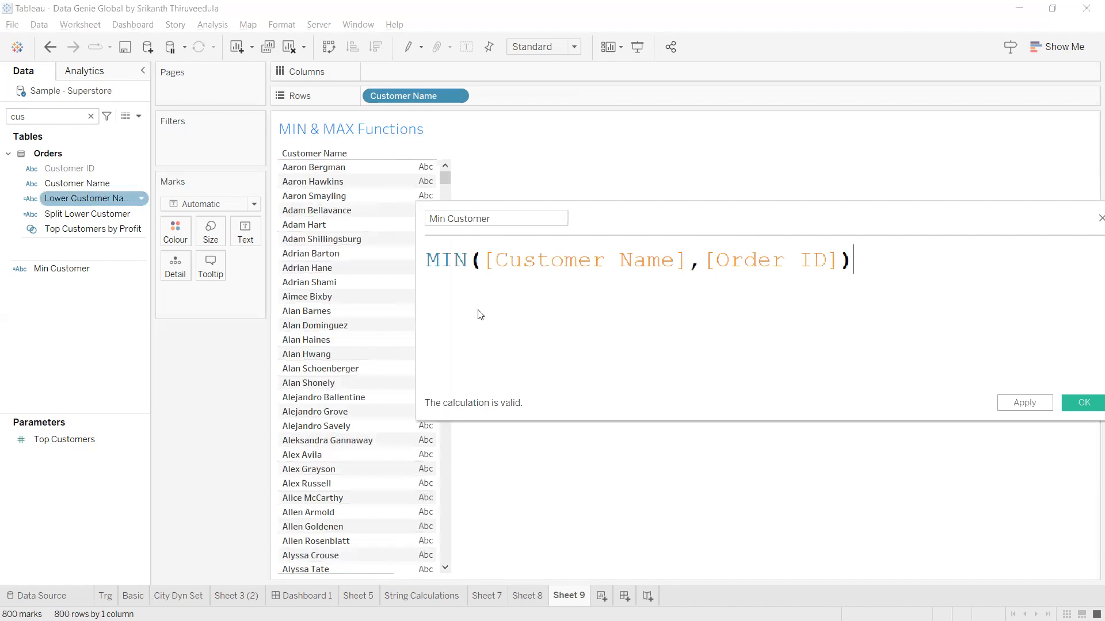
pyautogui.click(1027, 404)
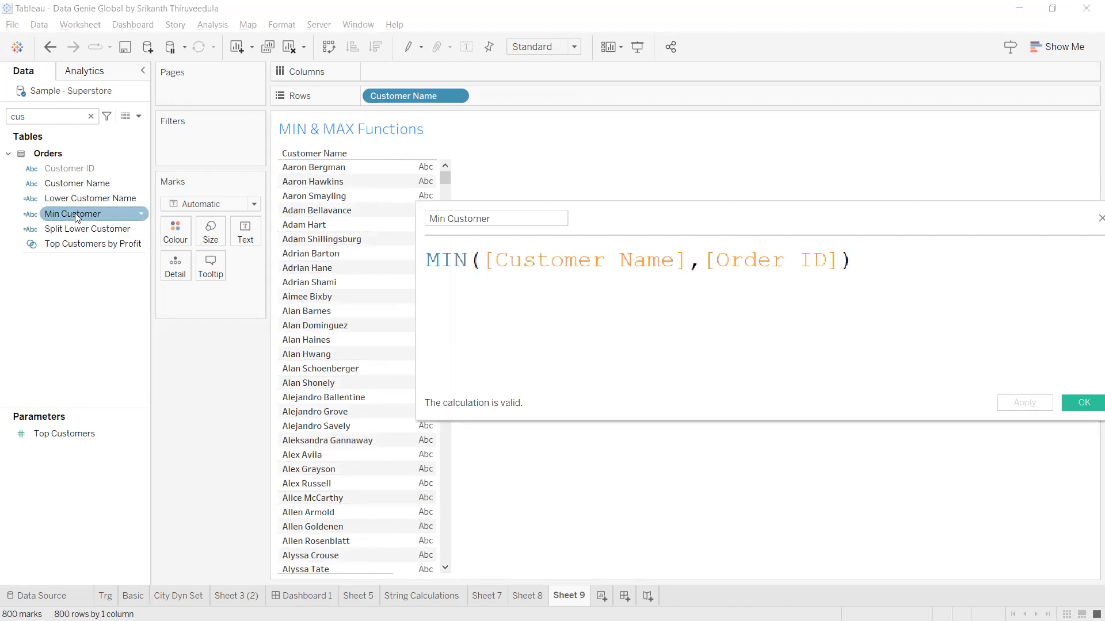
# Add Min Customer to Rows and insert Order ID between Customer Name and Min Customer.
pyautogui.moveTo(76, 217); pyautogui.dragTo(634, 101)
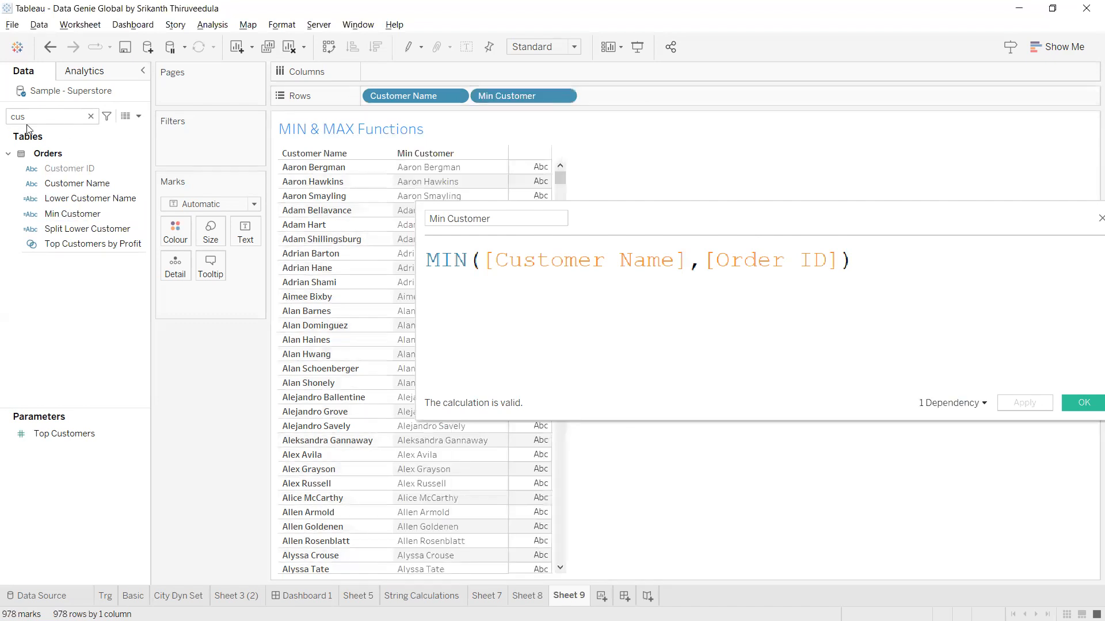
pyautogui.click(90, 116)
pyautogui.write('o')
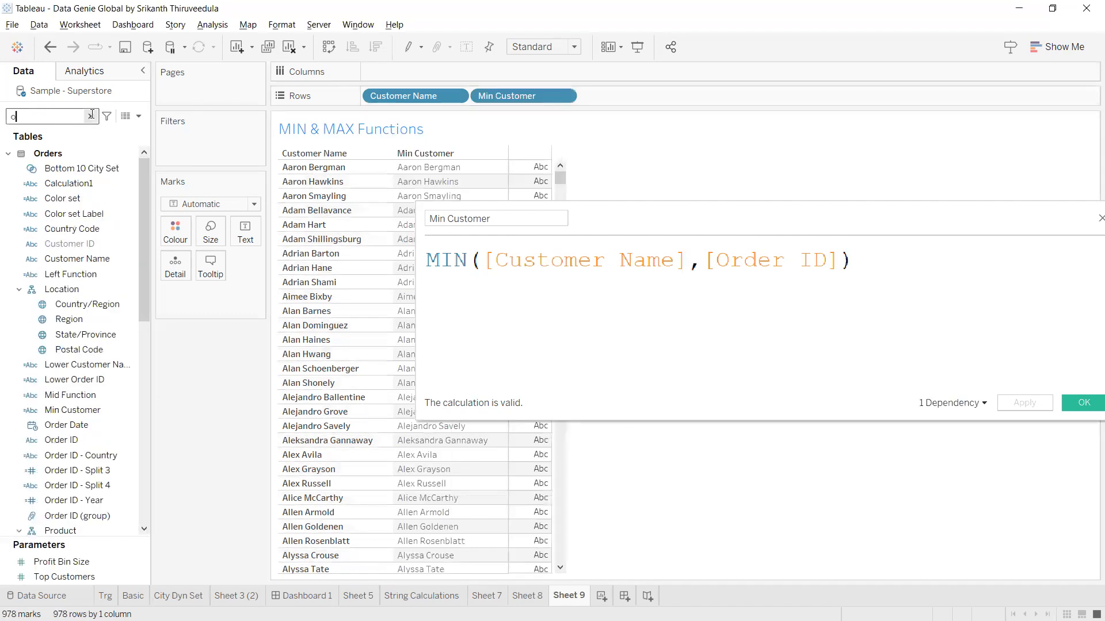
pyautogui.write('rd')
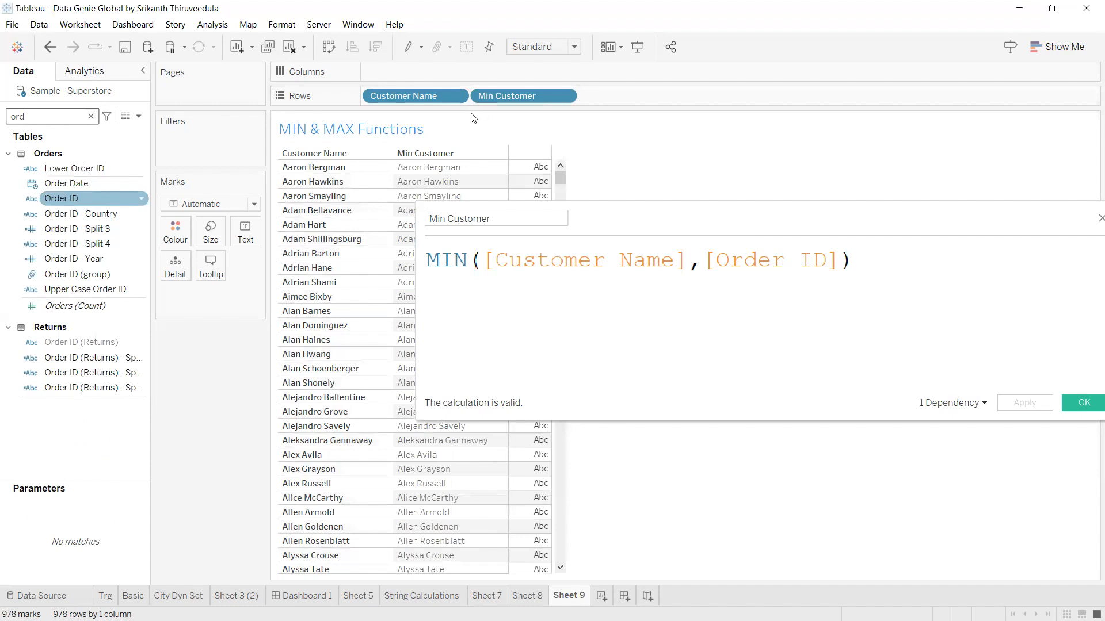
pyautogui.moveTo(473, 118); pyautogui.dragTo(473, 97)
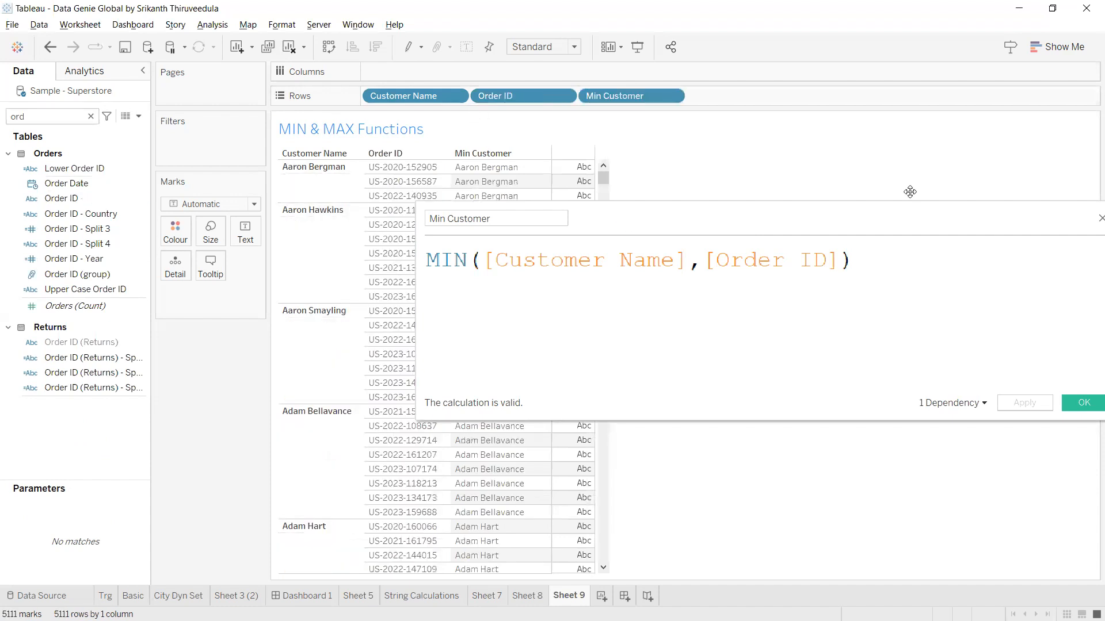
pyautogui.moveTo(640, 228); pyautogui.dragTo(910, 192)
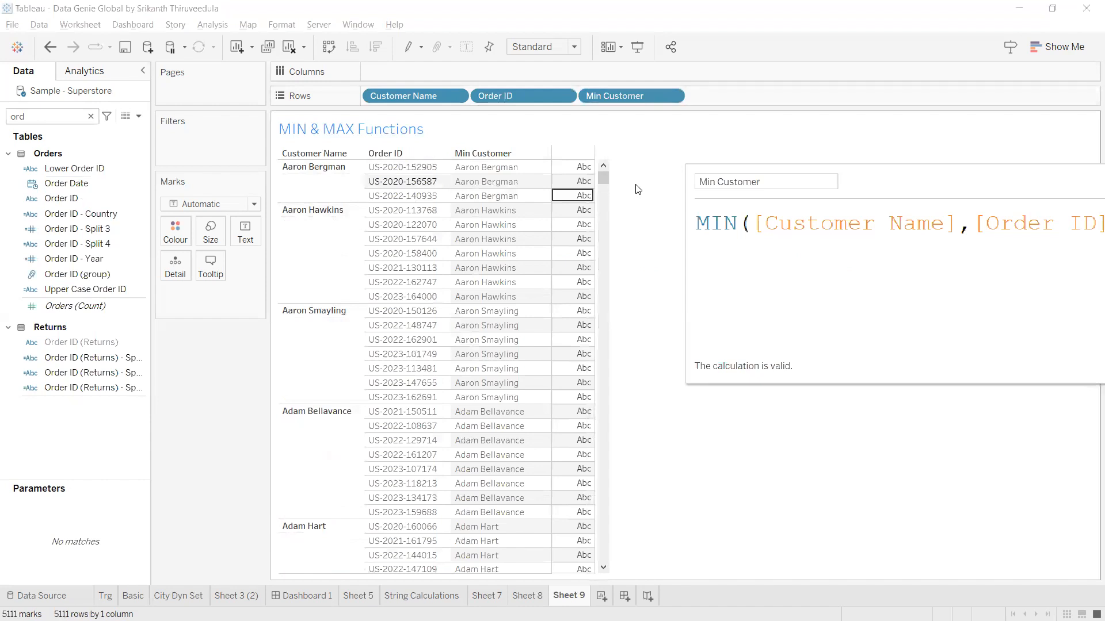
# Add an empty Dashboard 2 to the workbook, then return to Sheet 9.
pyautogui.moveTo(606, 176); pyautogui.dragTo(624, 593)
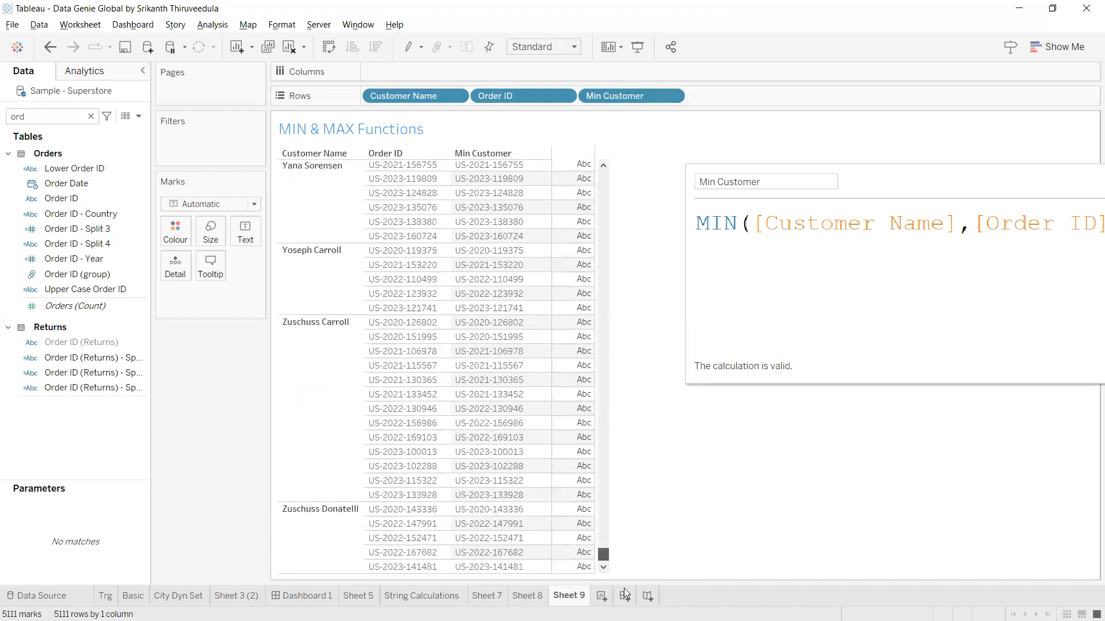
pyautogui.click(626, 590)
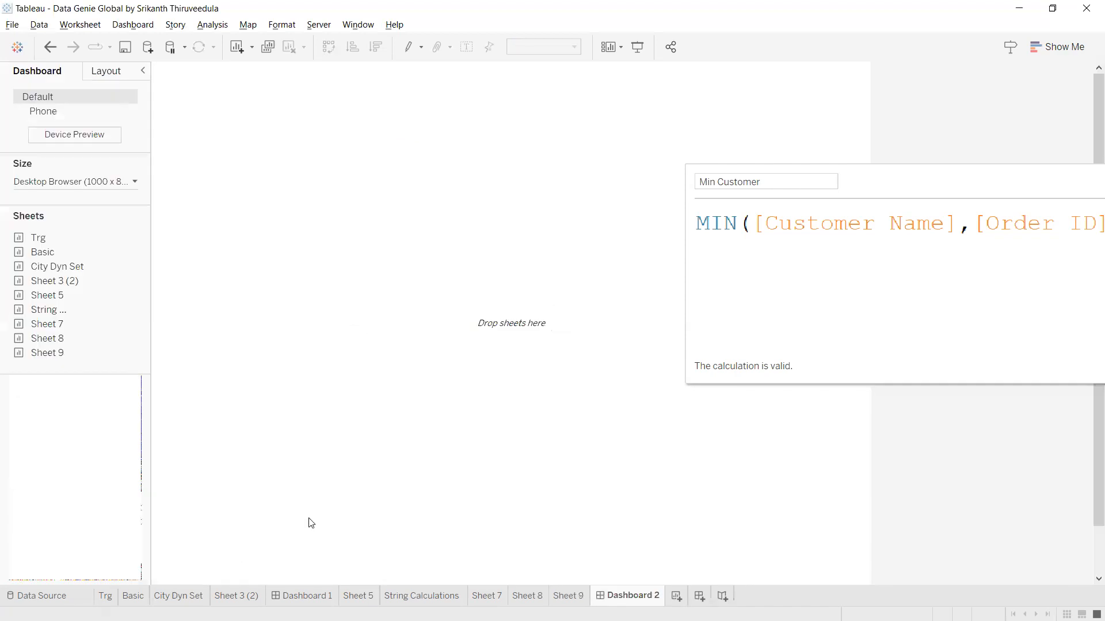
pyautogui.click(567, 597)
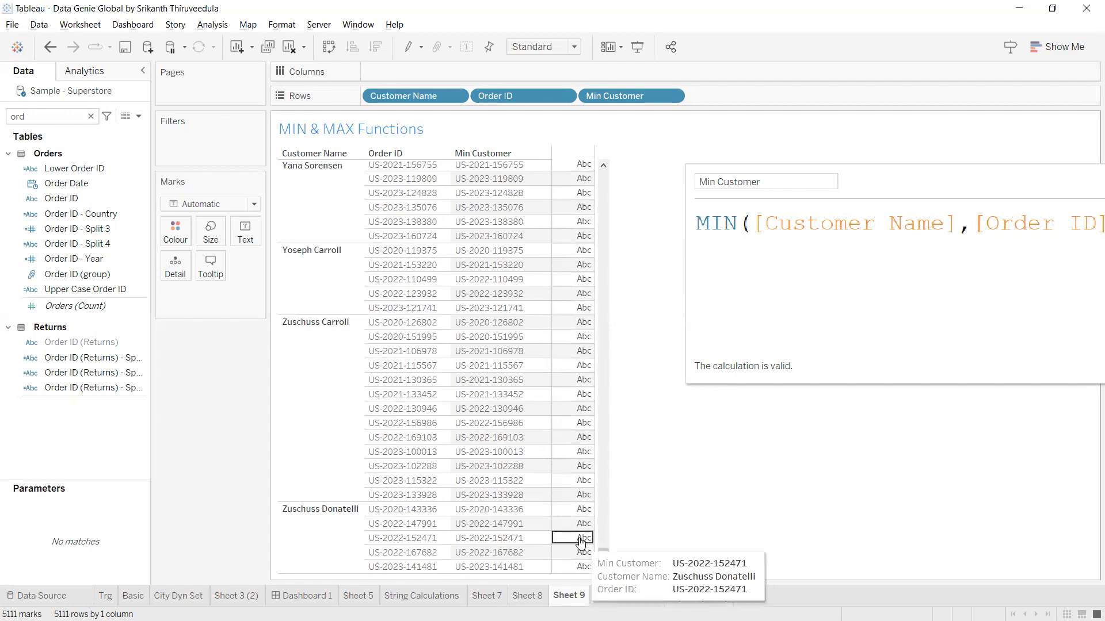
# Scroll back up and select MIN in the Min Customer formula for replacement.
pyautogui.scroll(1, 578, 510)
pyautogui.scroll(20, 579, 510)
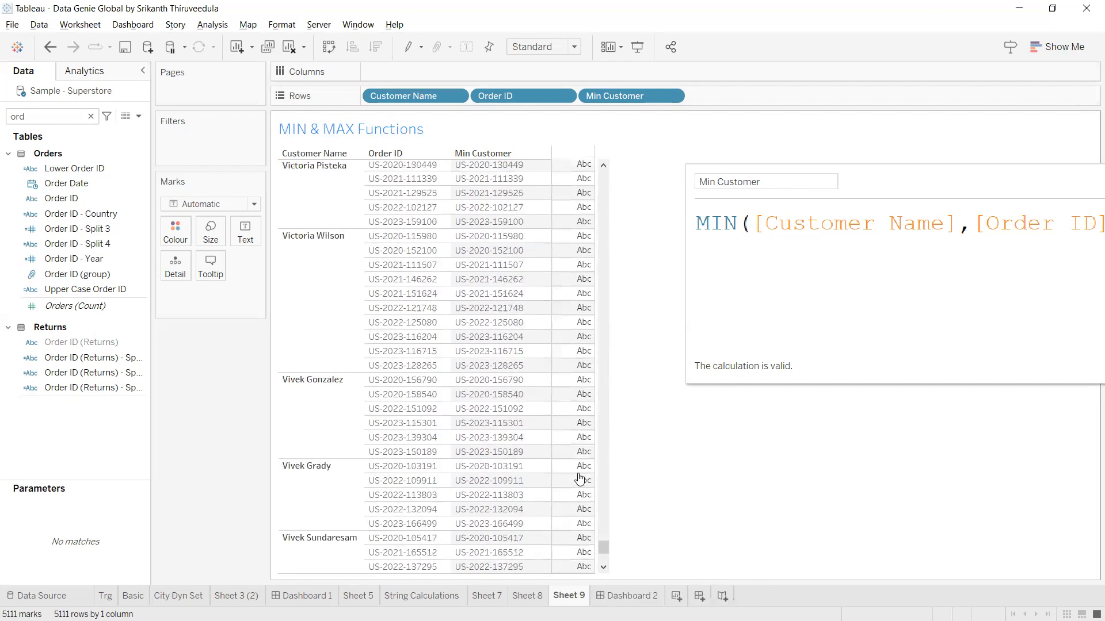
pyautogui.scroll(8, 579, 479)
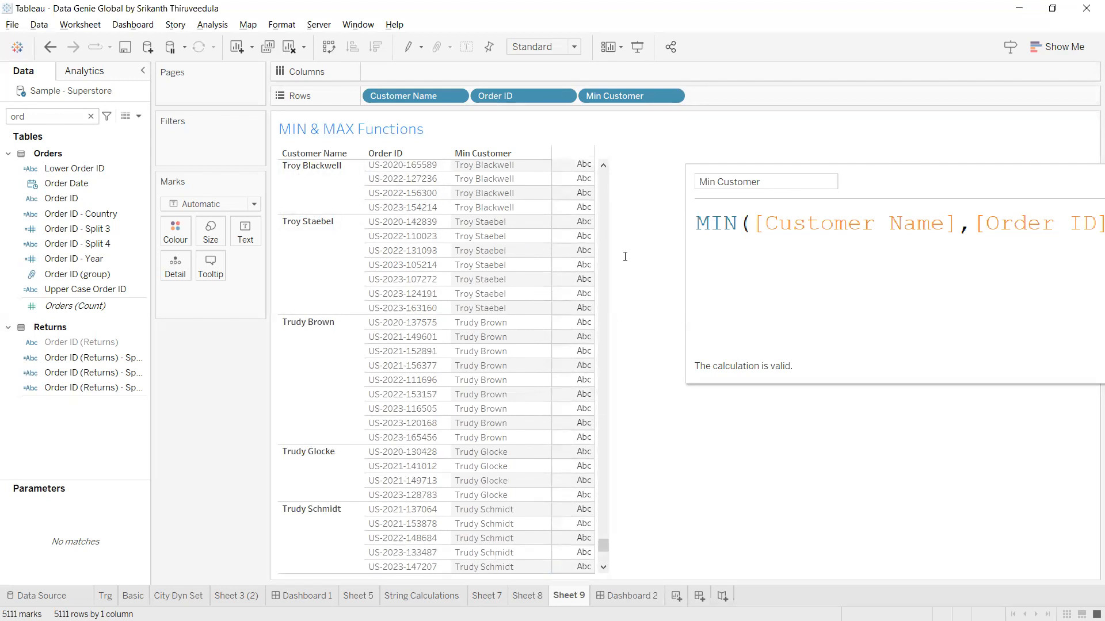
pyautogui.moveTo(633, 249); pyautogui.dragTo(593, 249)
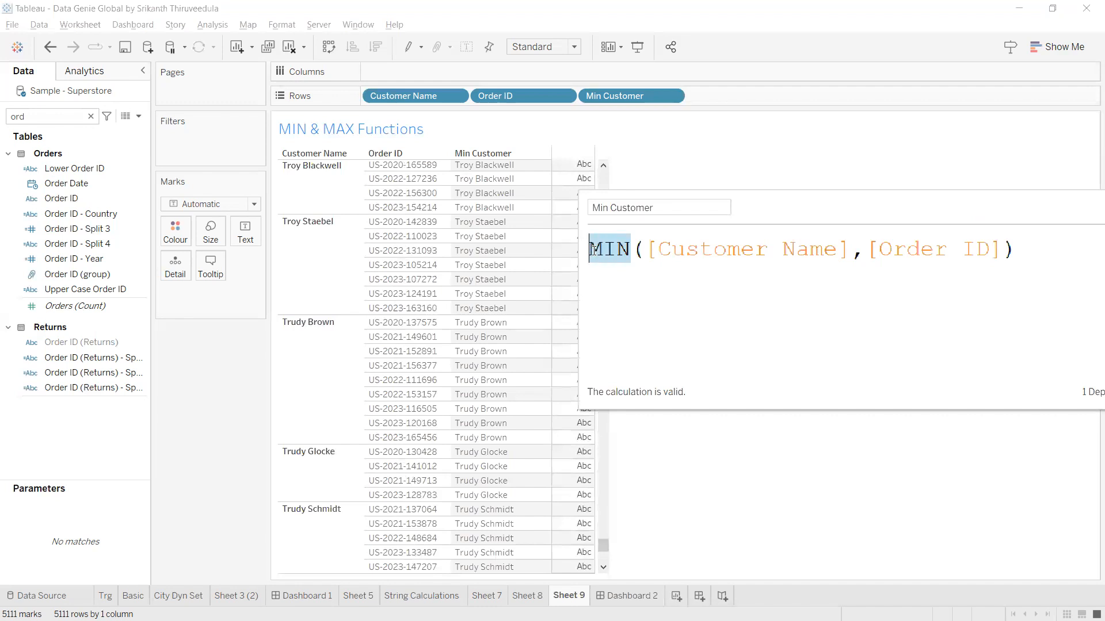
# Change the formula to MAX([Customer Name],[Order ID]) and clear the Order ID field search.
pyautogui.write('max')
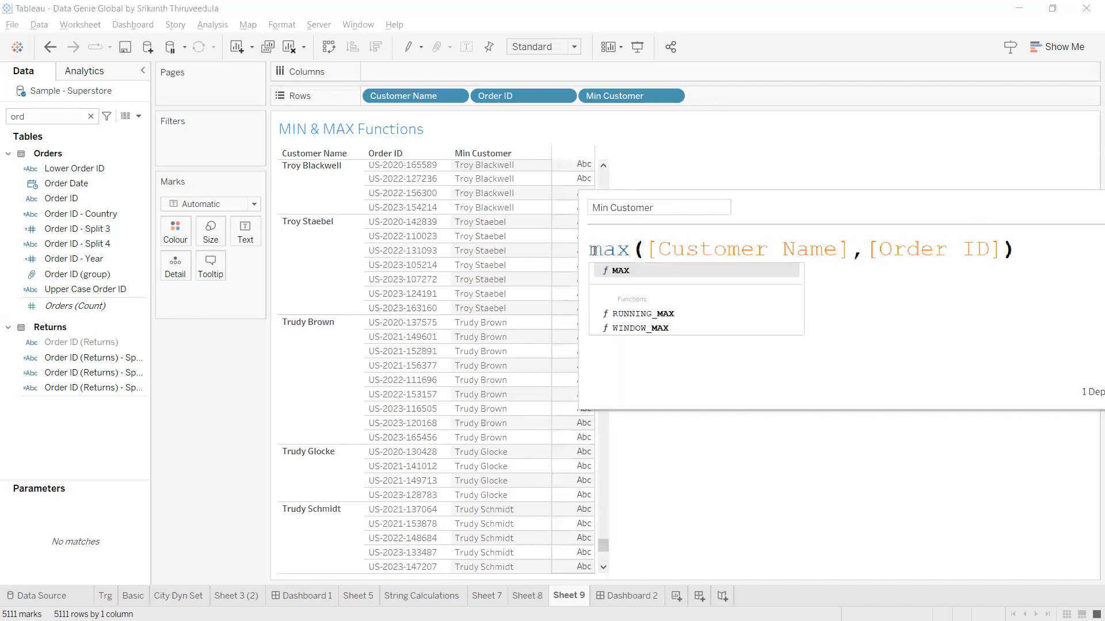
pyautogui.click(646, 270)
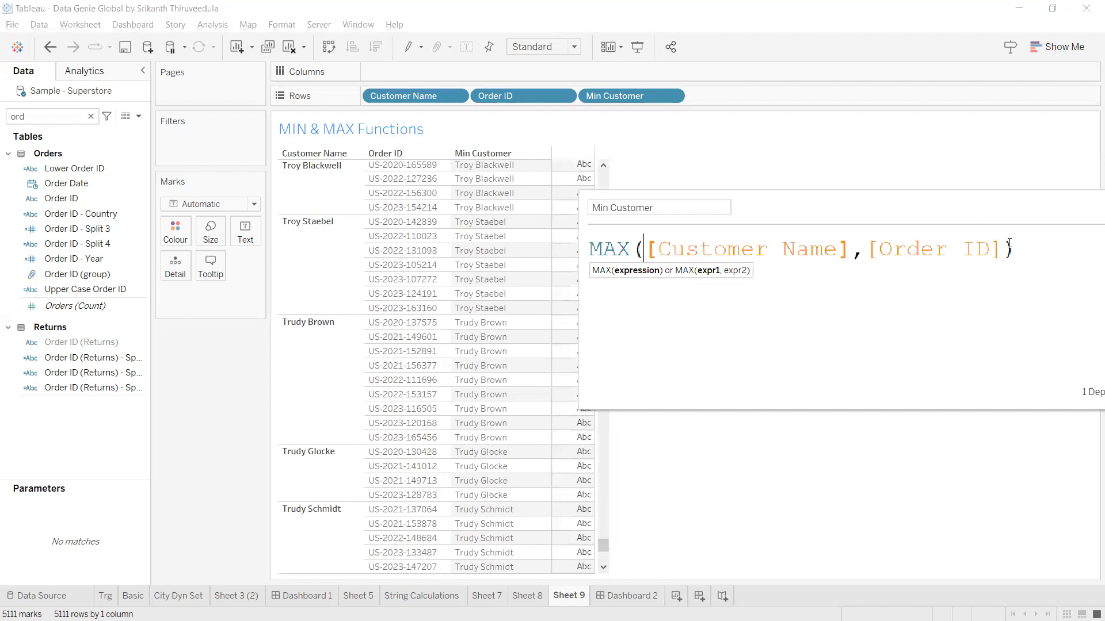
pyautogui.moveTo(1089, 399); pyautogui.dragTo(1021, 397)
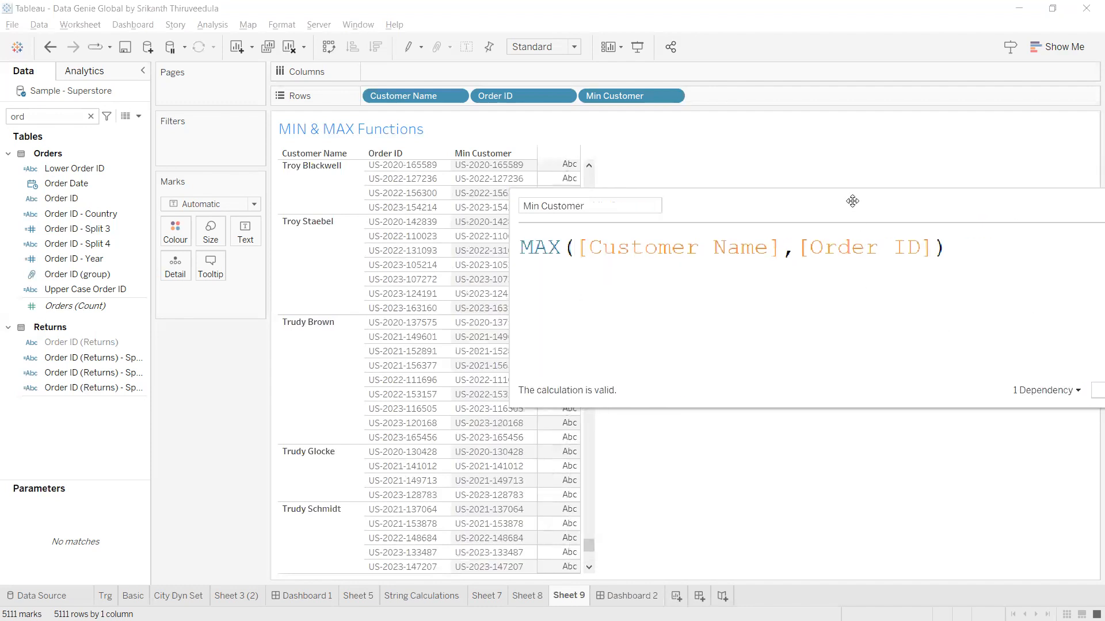
pyautogui.moveTo(853, 201); pyautogui.dragTo(988, 344)
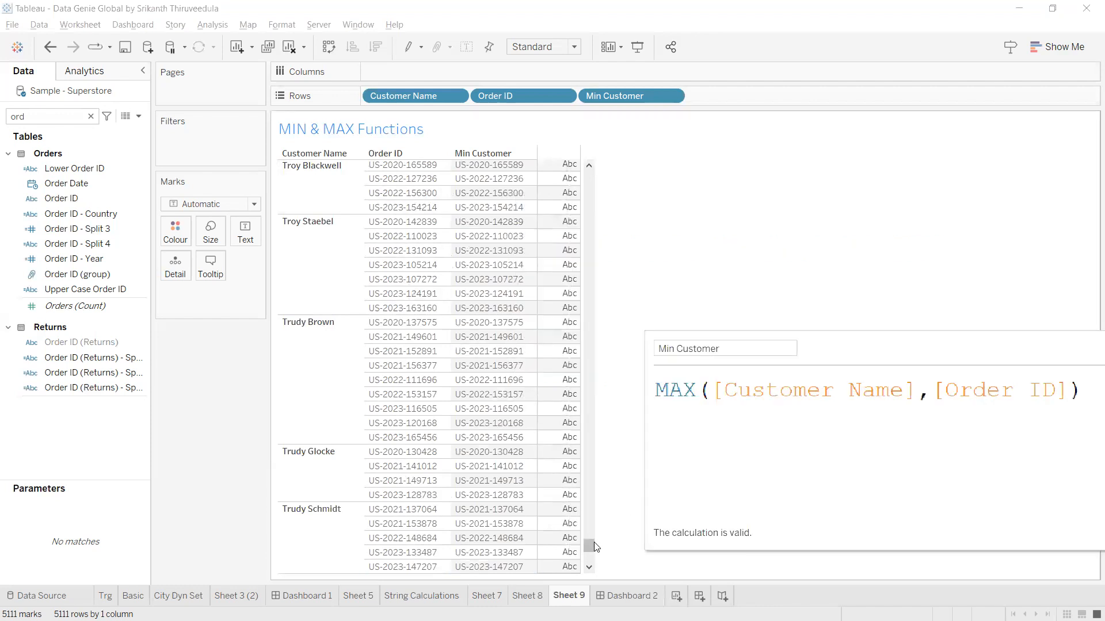
pyautogui.moveTo(593, 547); pyautogui.dragTo(594, 183)
pyautogui.click(90, 116)
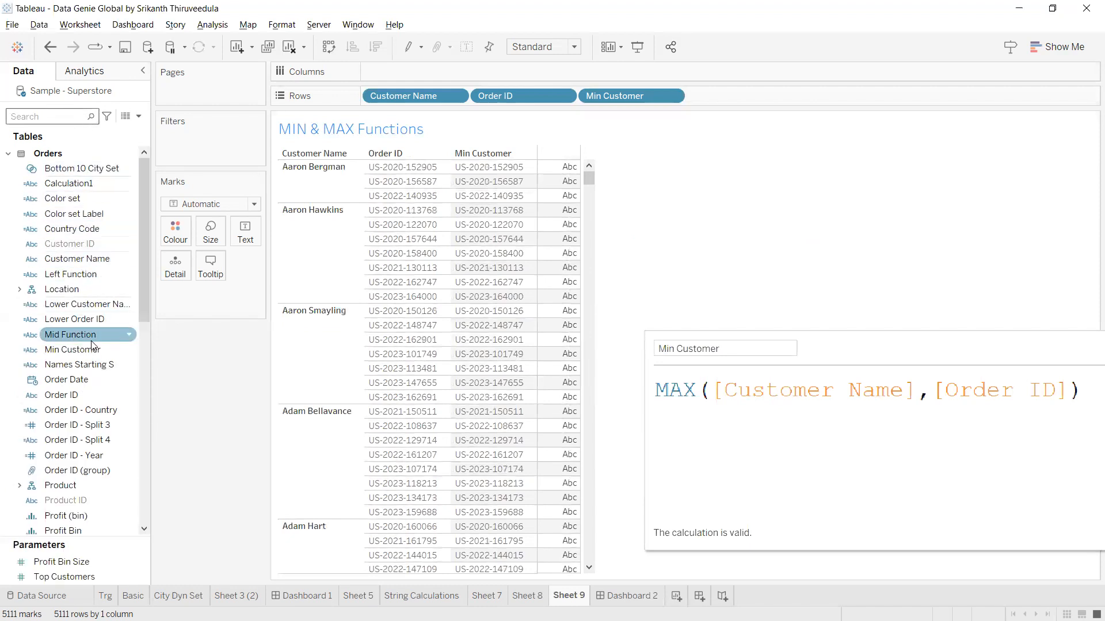
# Add the City field to the rows between Order ID and Min Customer.
pyautogui.click(53, 119)
pyautogui.write('ciot')
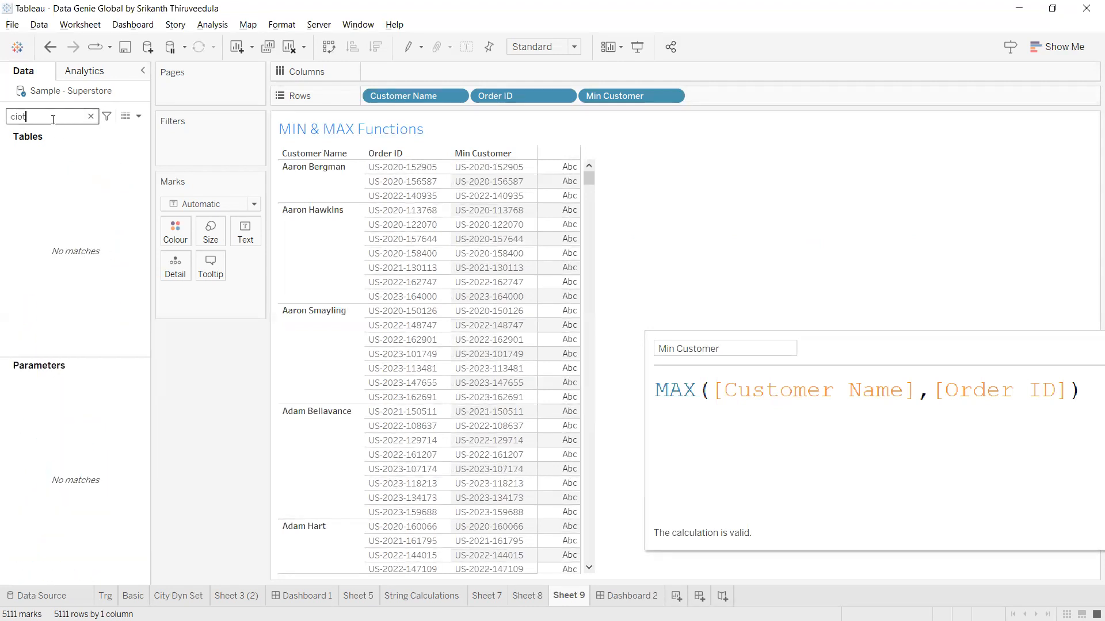
pyautogui.press('BackSpace')
pyautogui.press('BackSpace')
pyautogui.click(99, 199)
pyautogui.moveTo(99, 199)
pyautogui.mouseDown()
pyautogui.moveTo(601, 115)
pyautogui.moveTo(578, 100)
pyautogui.moveTo(602, 155)
pyautogui.moveTo(594, 203)
pyautogui.mouseUp()
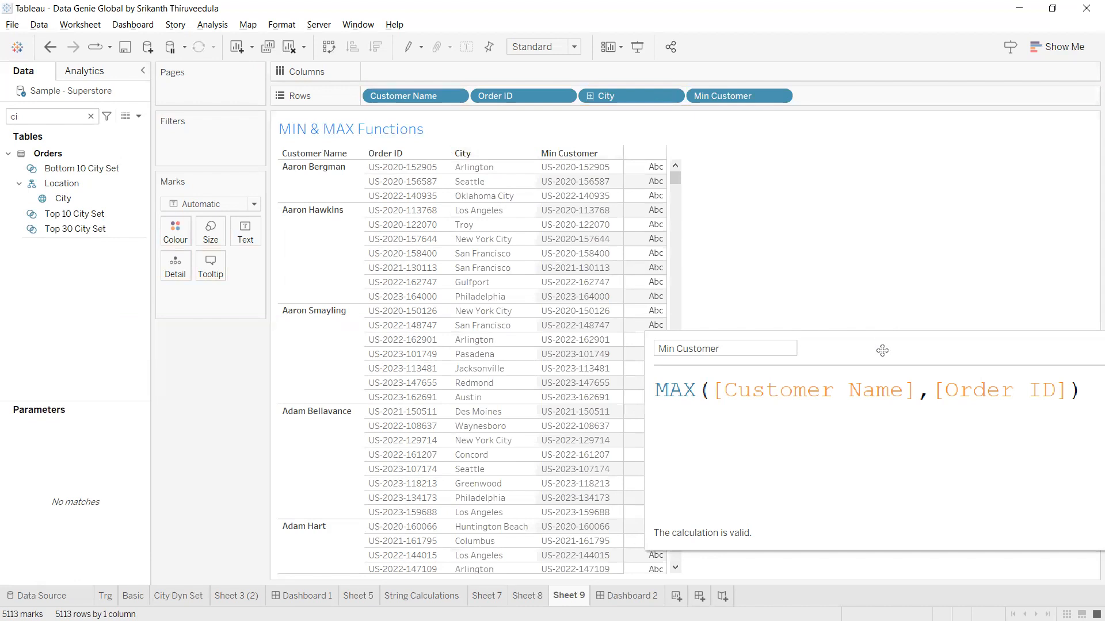
pyautogui.moveTo(897, 351); pyautogui.dragTo(551, 315)
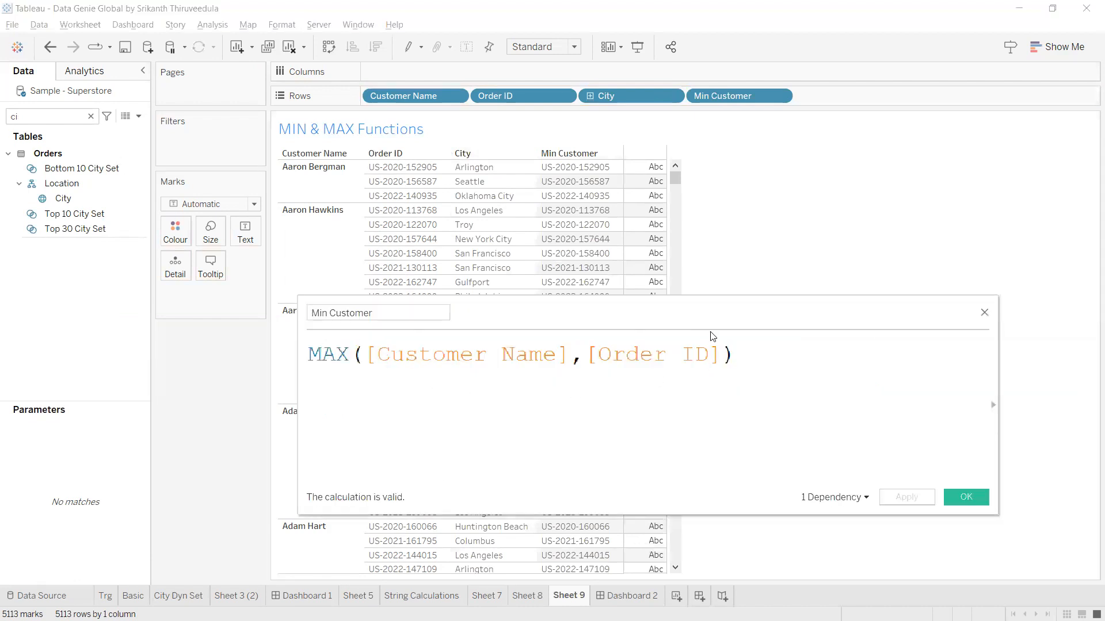
# Try [City] as a third MAX argument, then remove it again.
pyautogui.click(721, 363)
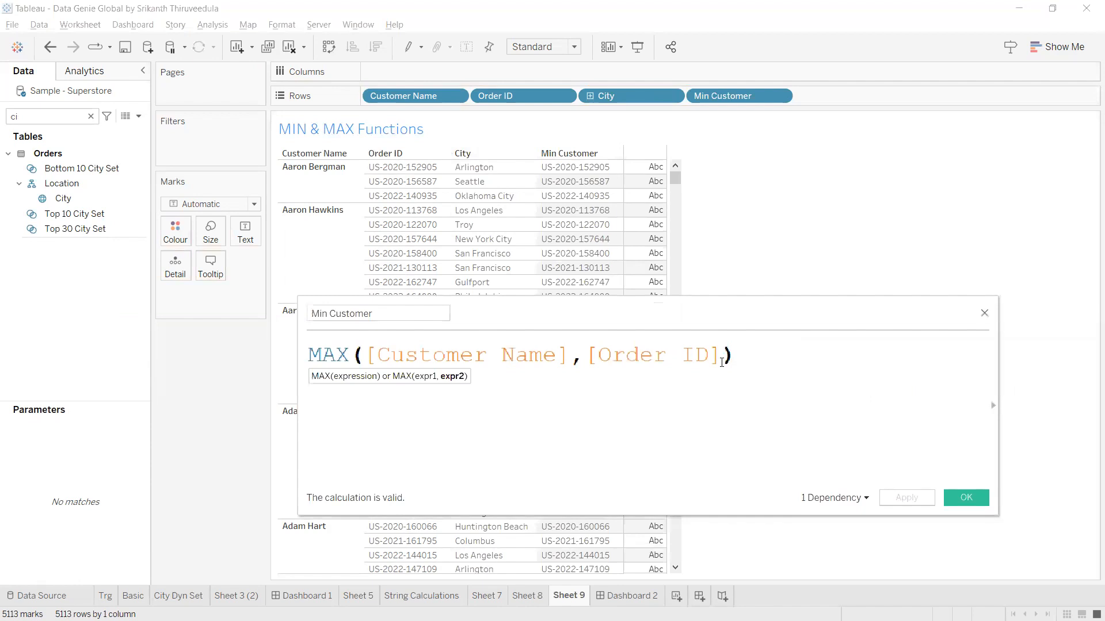
pyautogui.write(',[C')
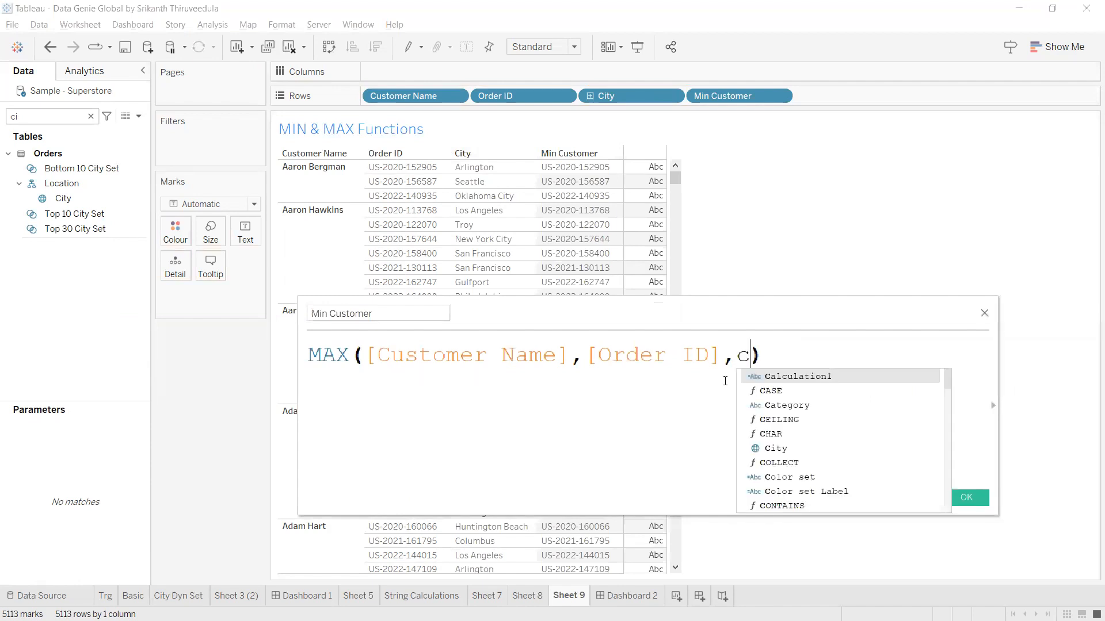
pyautogui.write('i')
pyautogui.click(781, 378)
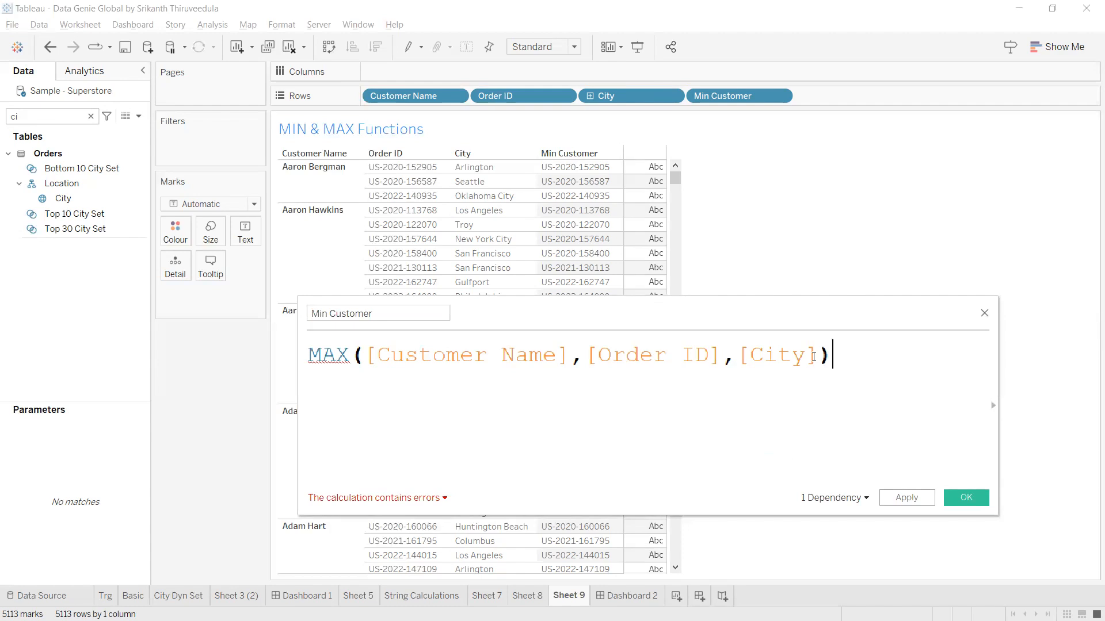
pyautogui.moveTo(819, 357); pyautogui.dragTo(722, 357)
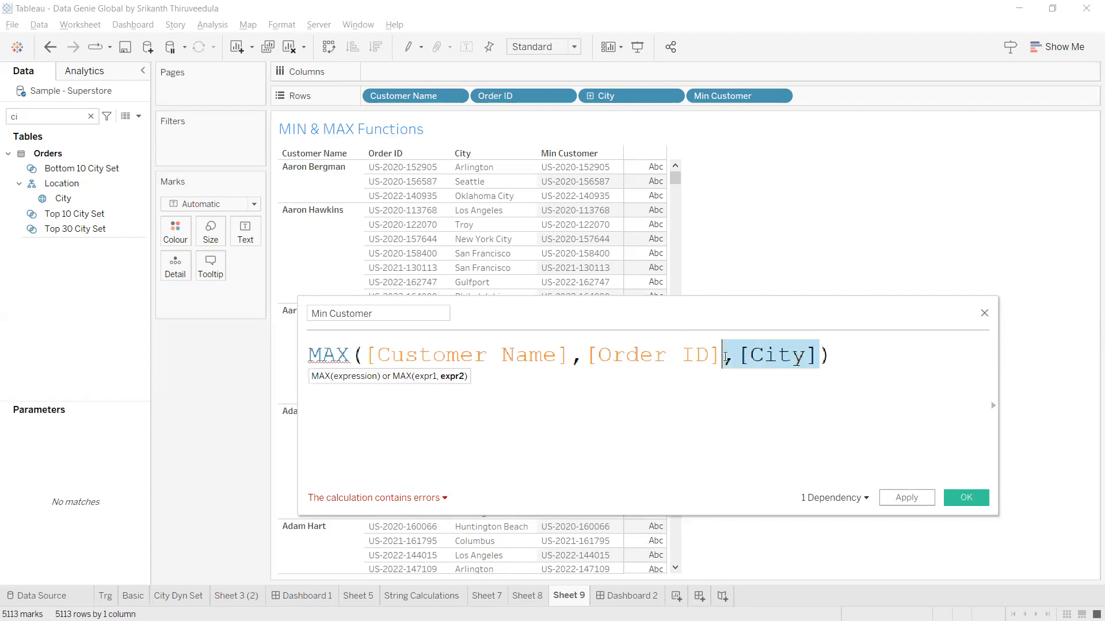
pyautogui.press('BackSpace')
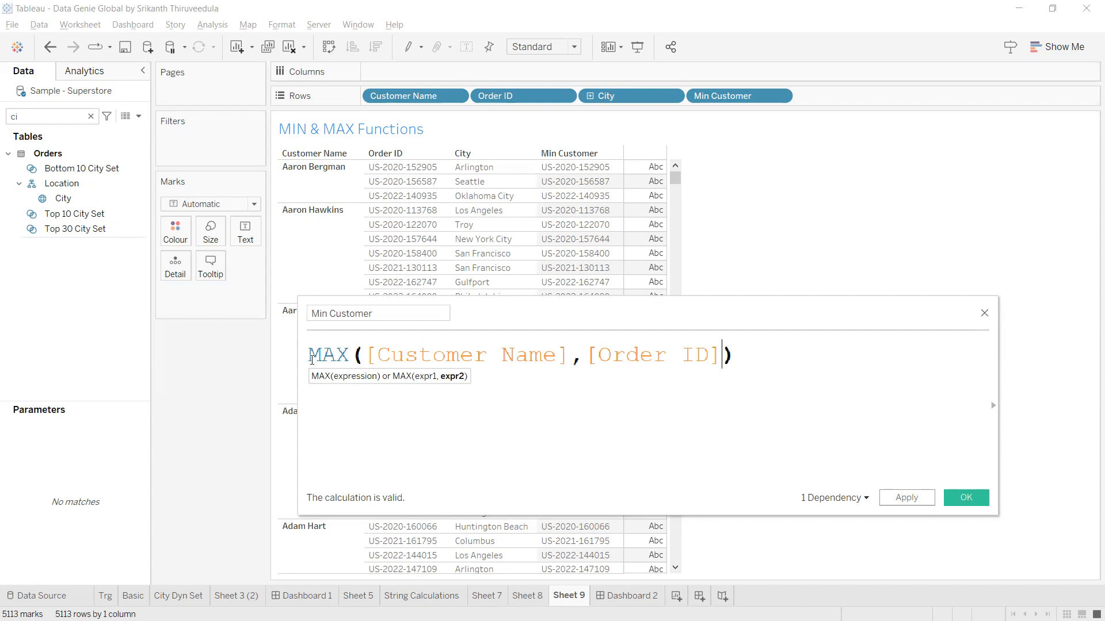
# Open an outer MAX( on a new first line above the existing formula.
pyautogui.hotkey('ctrl', 'a')
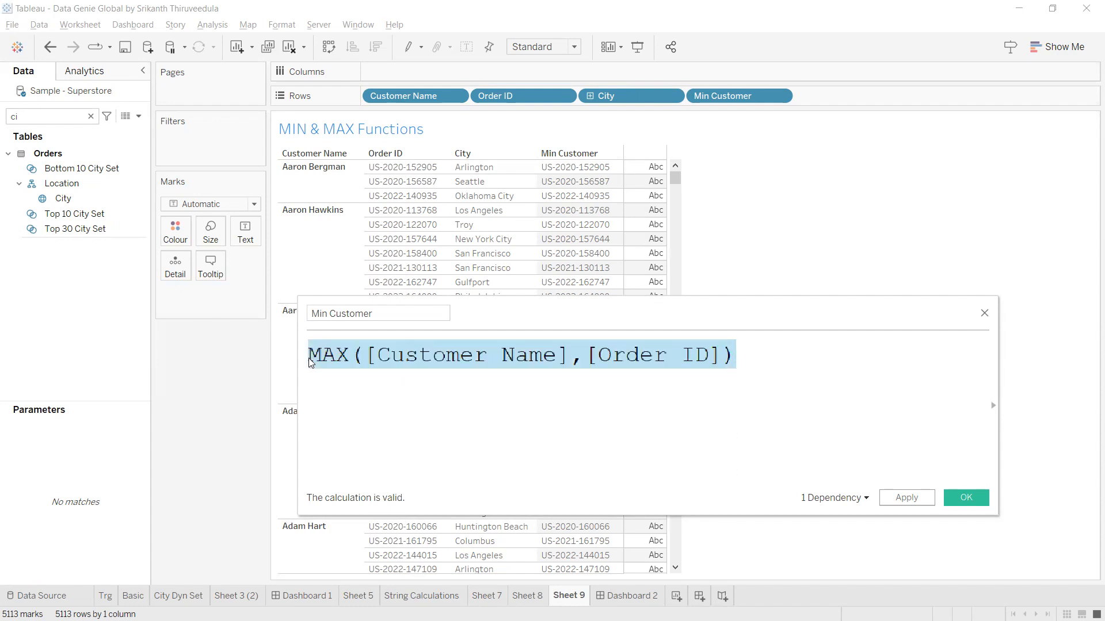
pyautogui.click(310, 361)
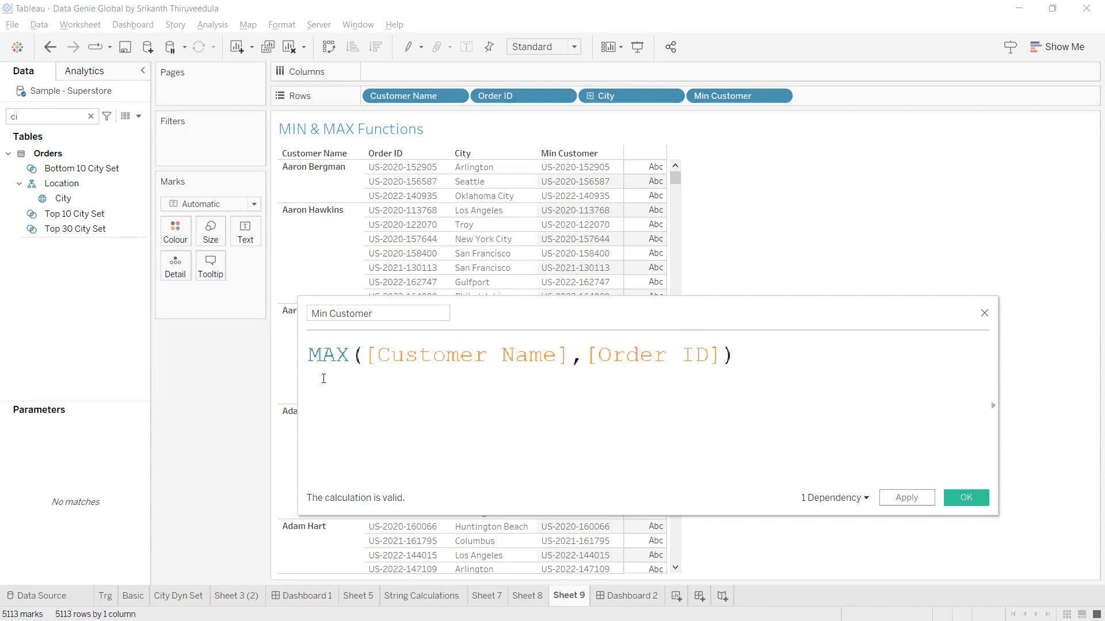
pyautogui.press('Return')
pyautogui.click(325, 356)
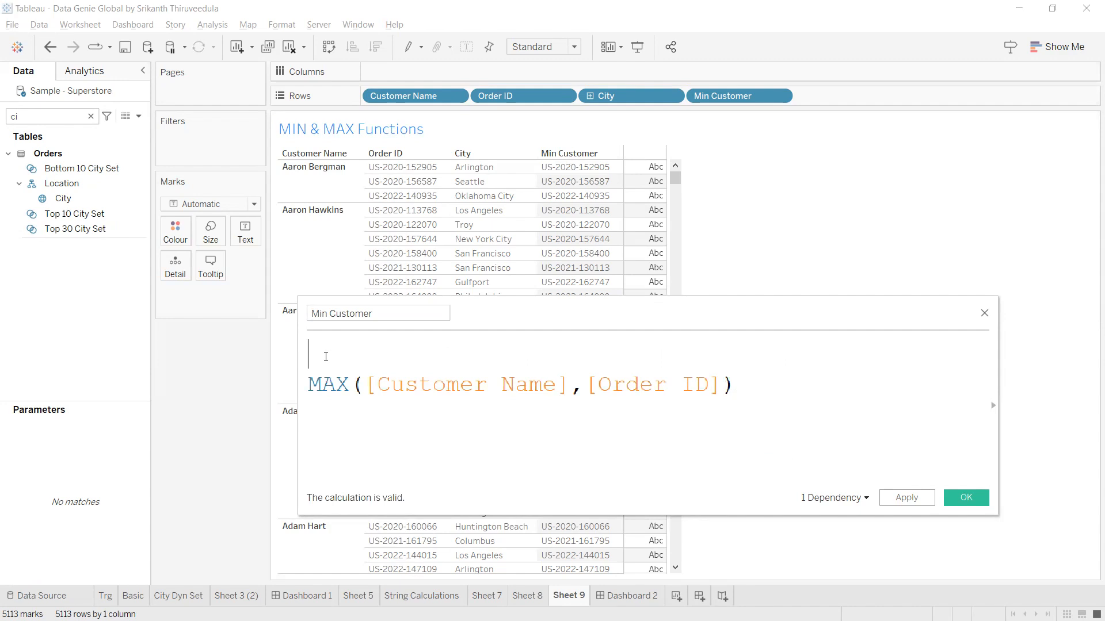
pyautogui.write('max')
pyautogui.press('Return')
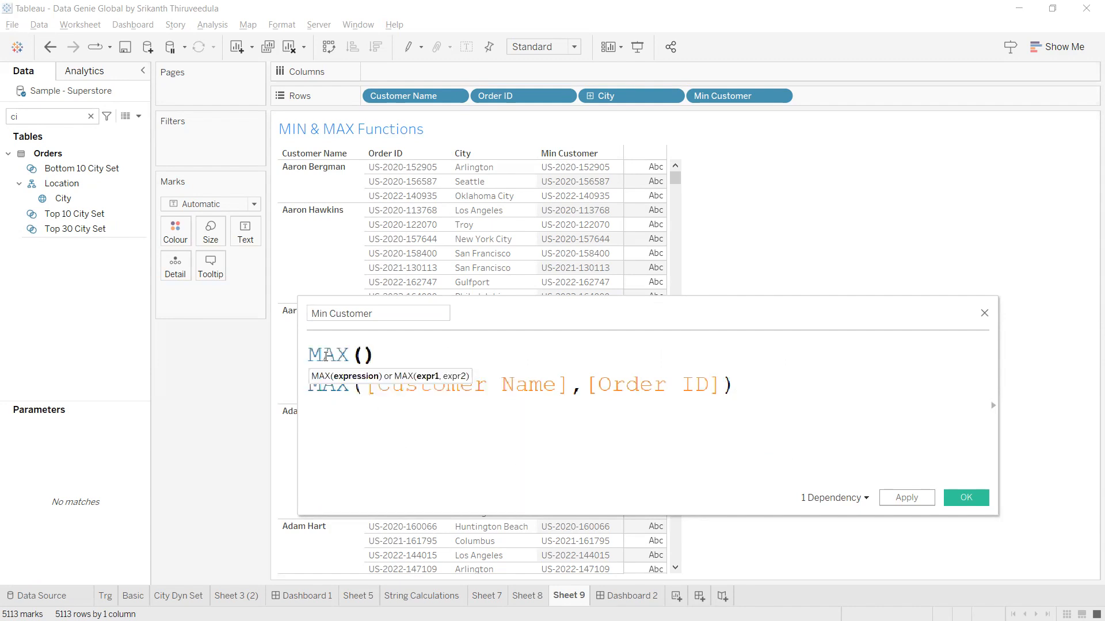
pyautogui.press('Delete')
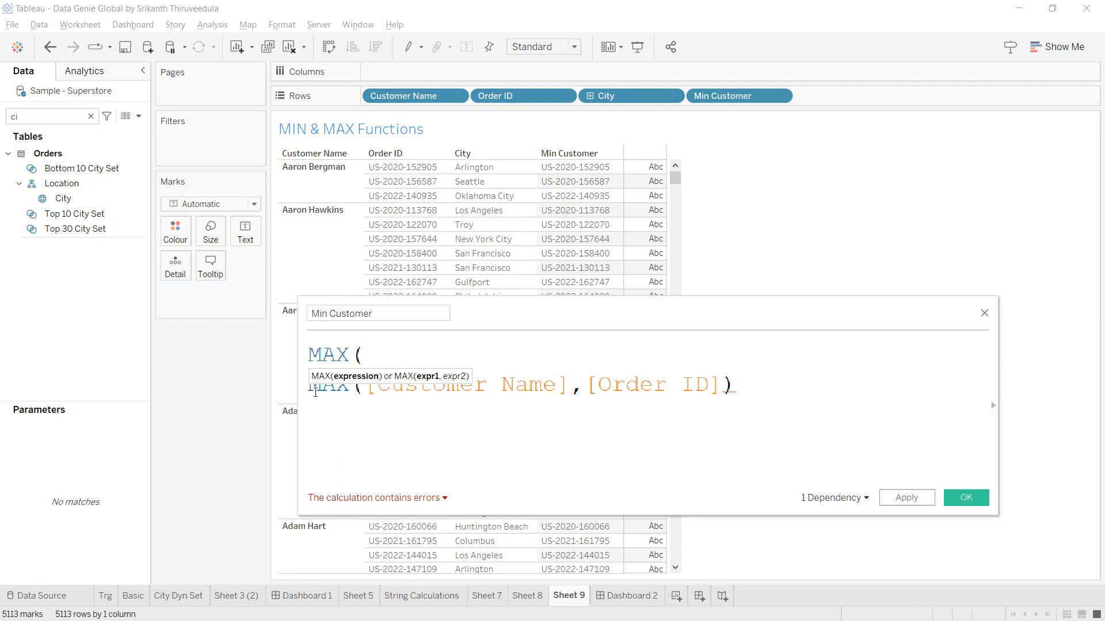
# Append ,[City]) after the inner MAX to complete MAX(MAX([Customer Name],[Order ID]),[City]).
pyautogui.tripleClick(316, 393)
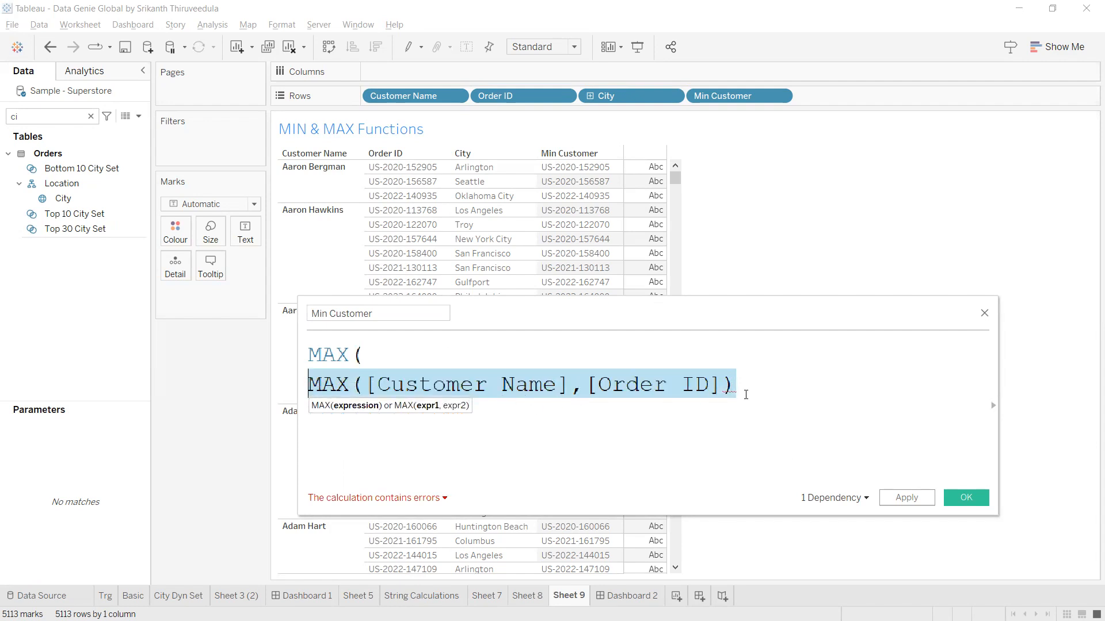
pyautogui.click(745, 394)
pyautogui.write(',c')
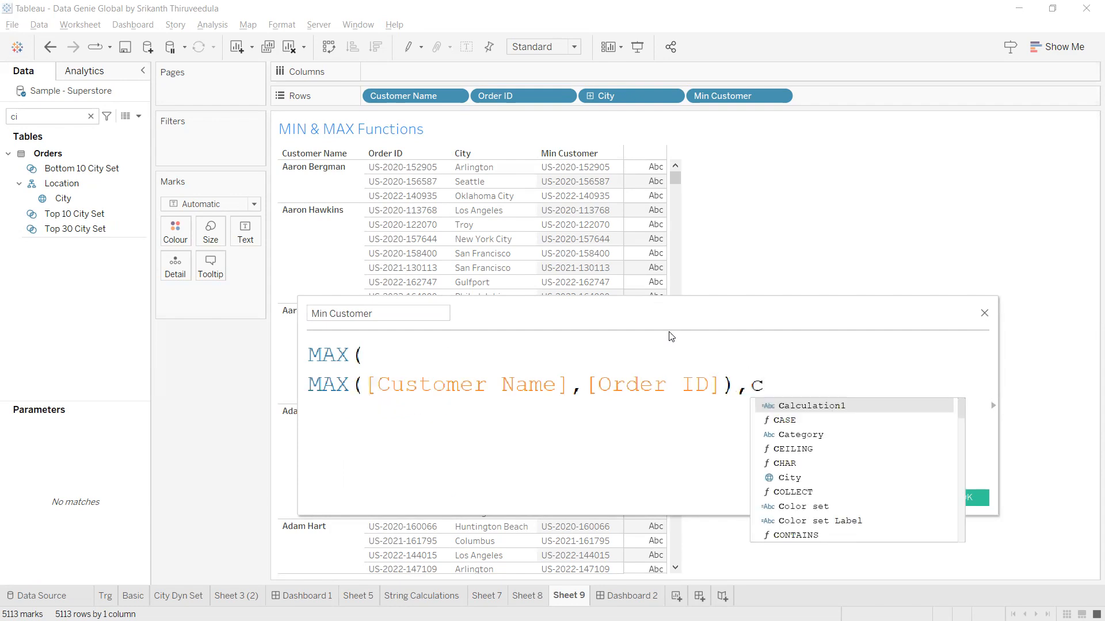
pyautogui.write('ity')
pyautogui.doubleClick(816, 403)
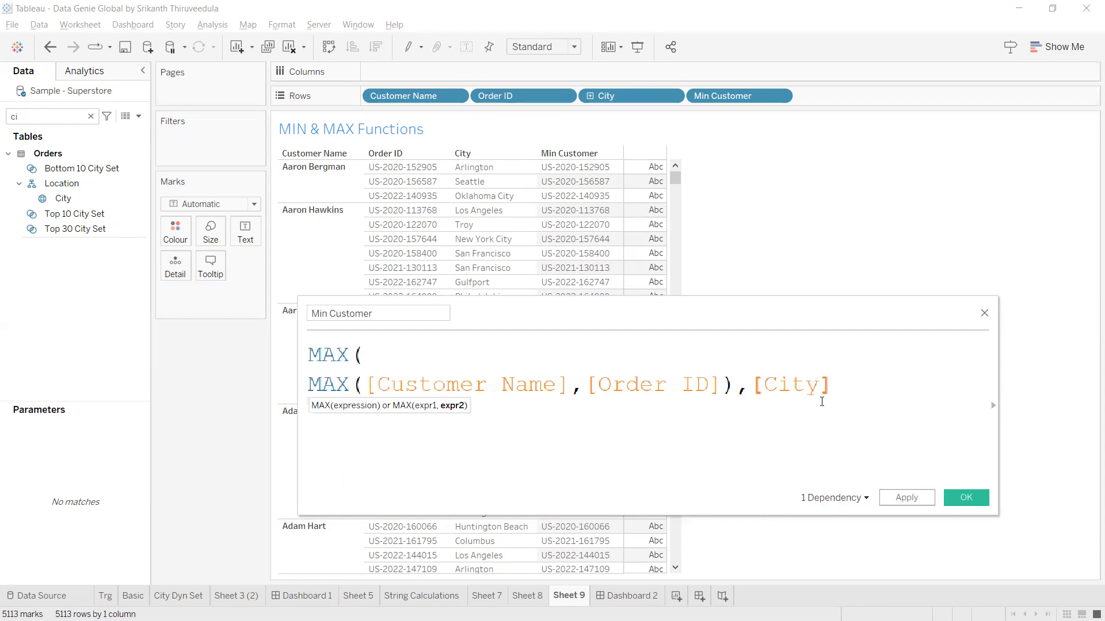
pyautogui.write(')')
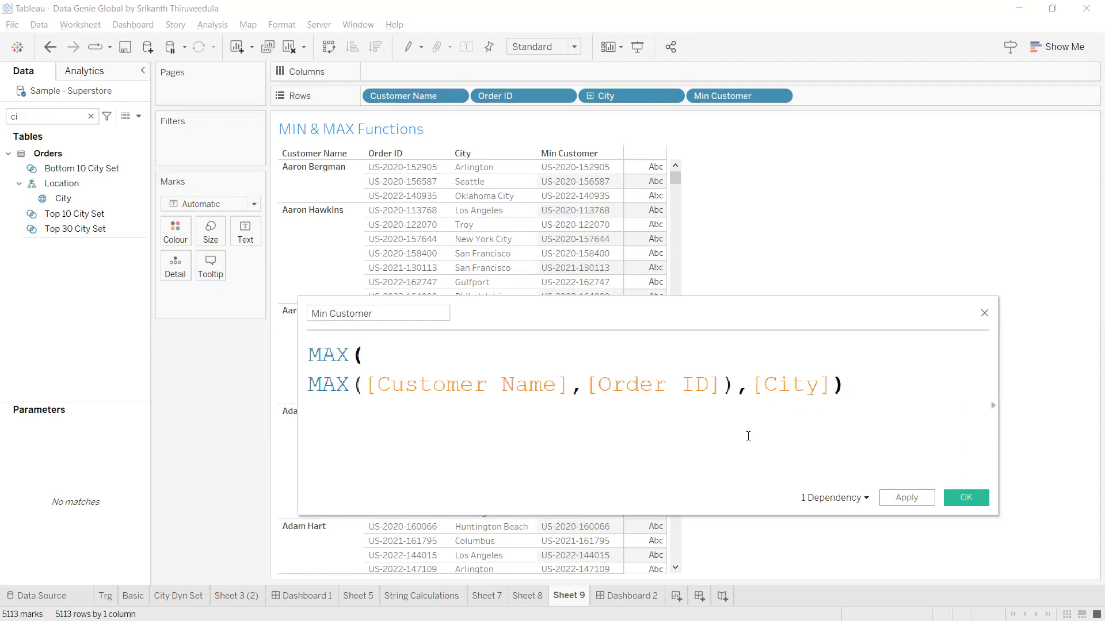
# Apply the nested MAX formula and check that Vancouver orders show Vancouver in Min Customer.
pyautogui.click(914, 497)
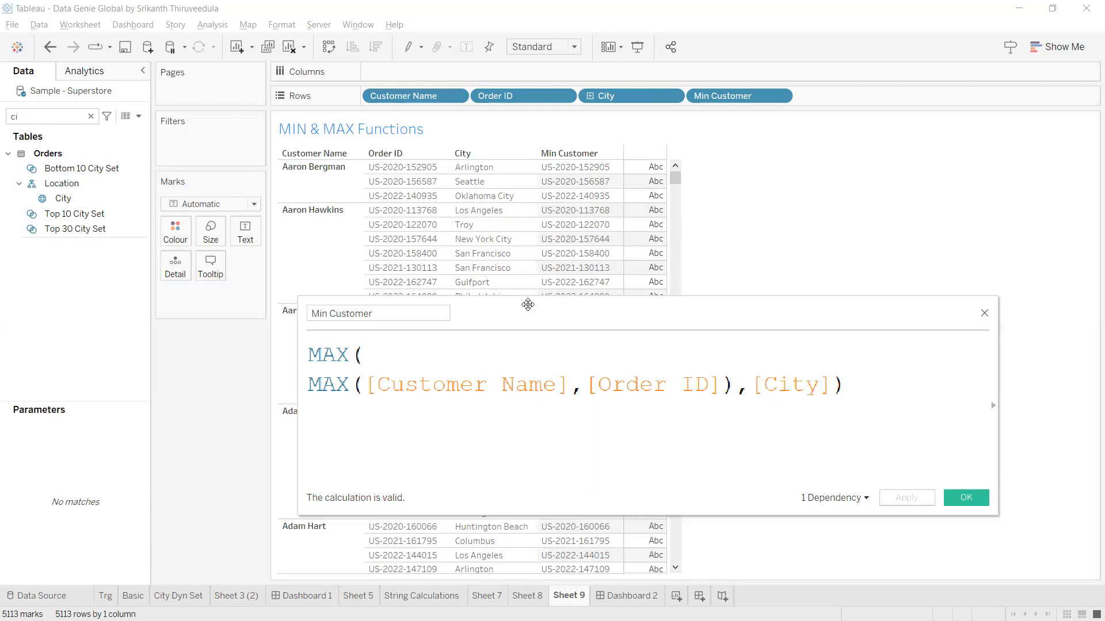
pyautogui.moveTo(528, 306); pyautogui.dragTo(534, 306)
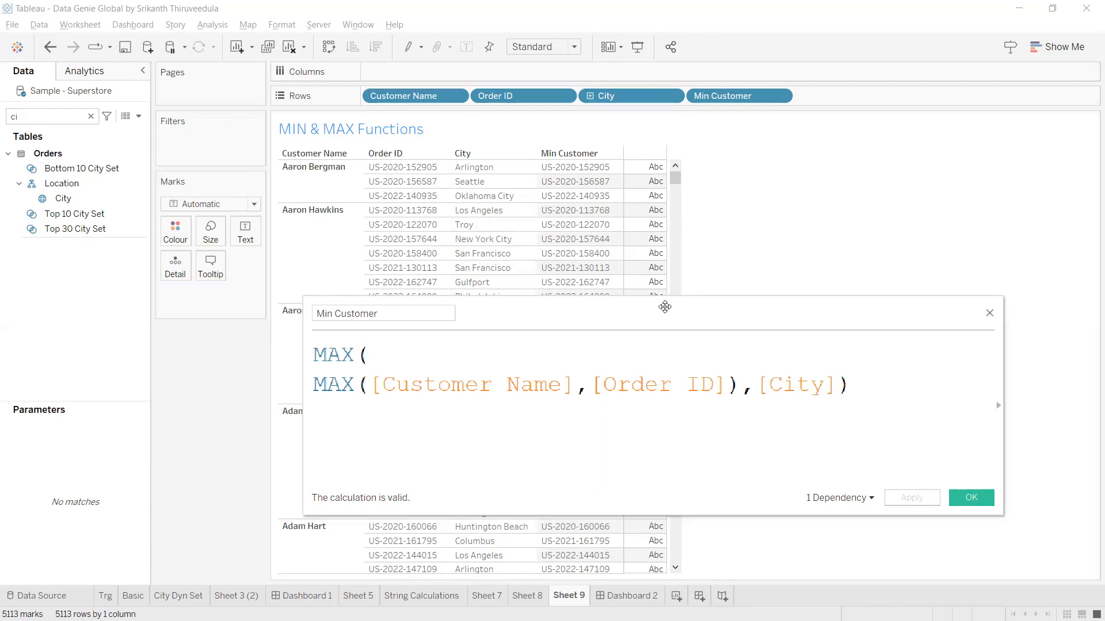
pyautogui.moveTo(665, 306); pyautogui.dragTo(1104, 209)
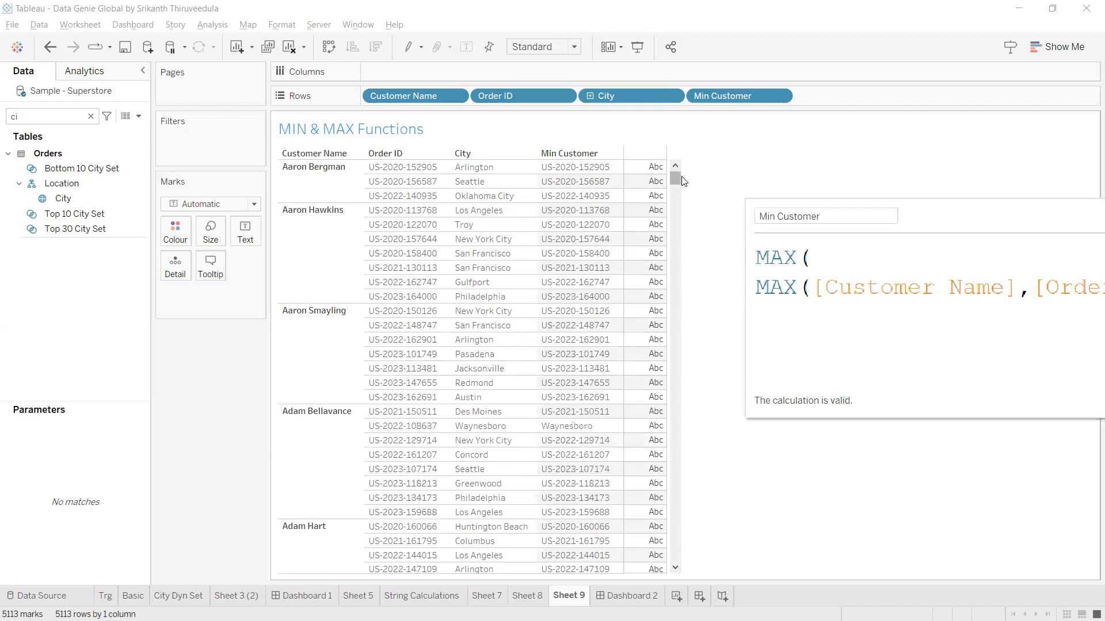
pyautogui.moveTo(678, 177); pyautogui.dragTo(674, 250)
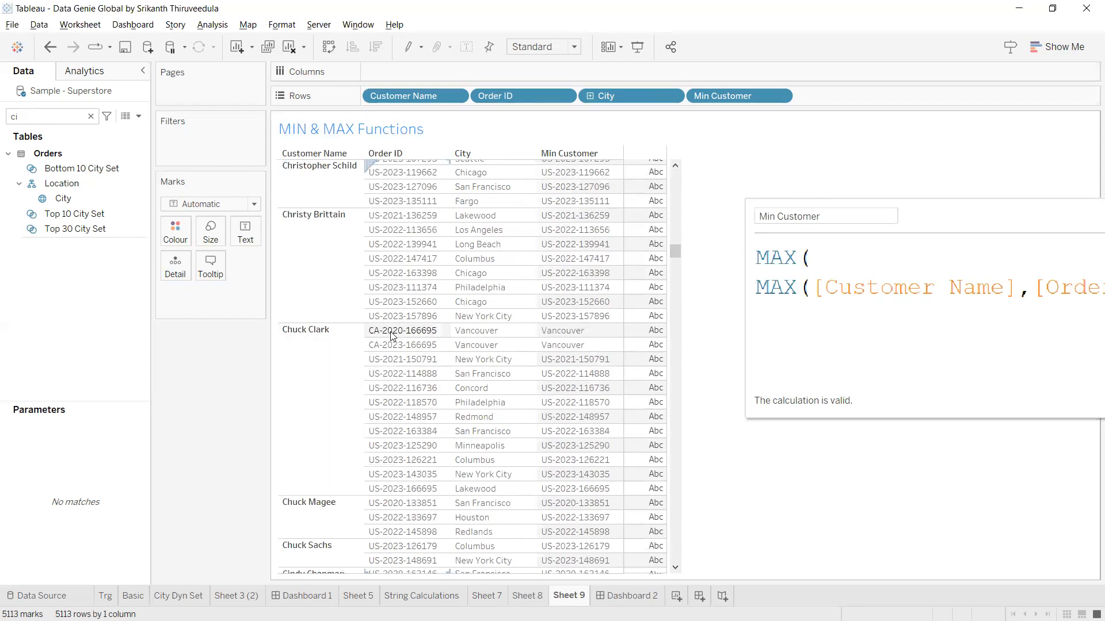
pyautogui.click(507, 332)
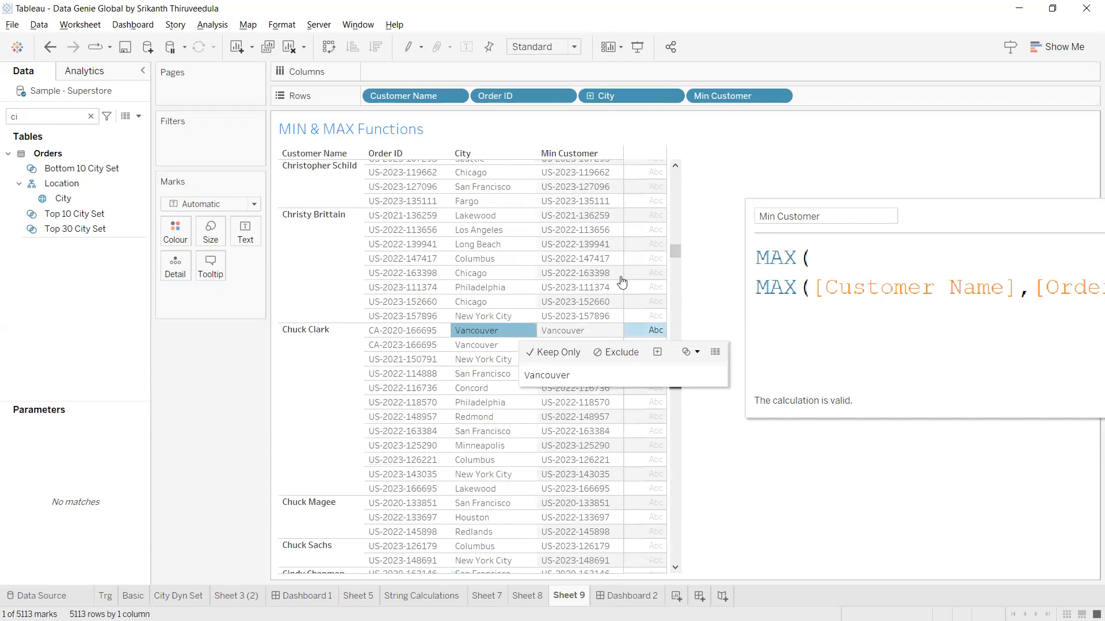
pyautogui.click(596, 333)
pyautogui.click(584, 347)
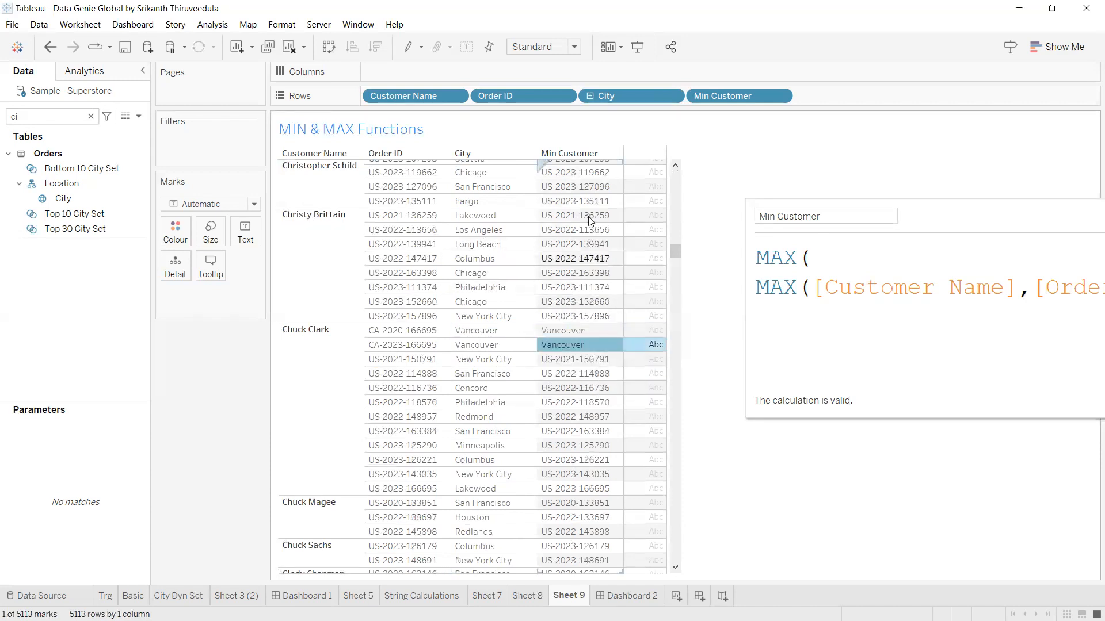
# Scroll further through the results and bring the full formula back into view.
pyautogui.moveTo(963, 217); pyautogui.dragTo(923, 202)
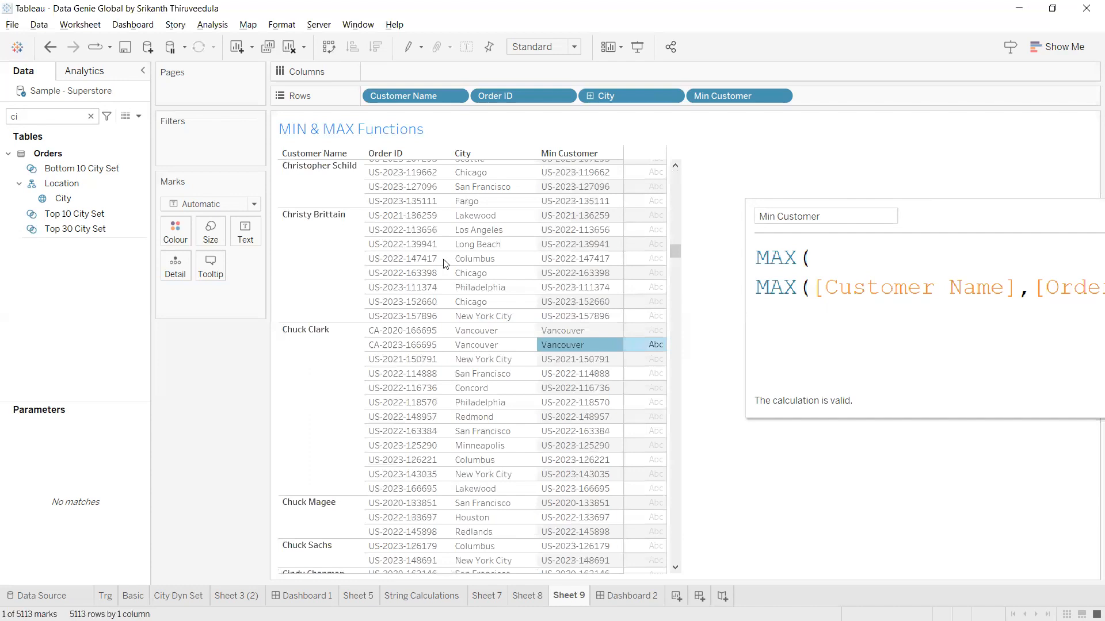
pyautogui.scroll(-4, 445, 264)
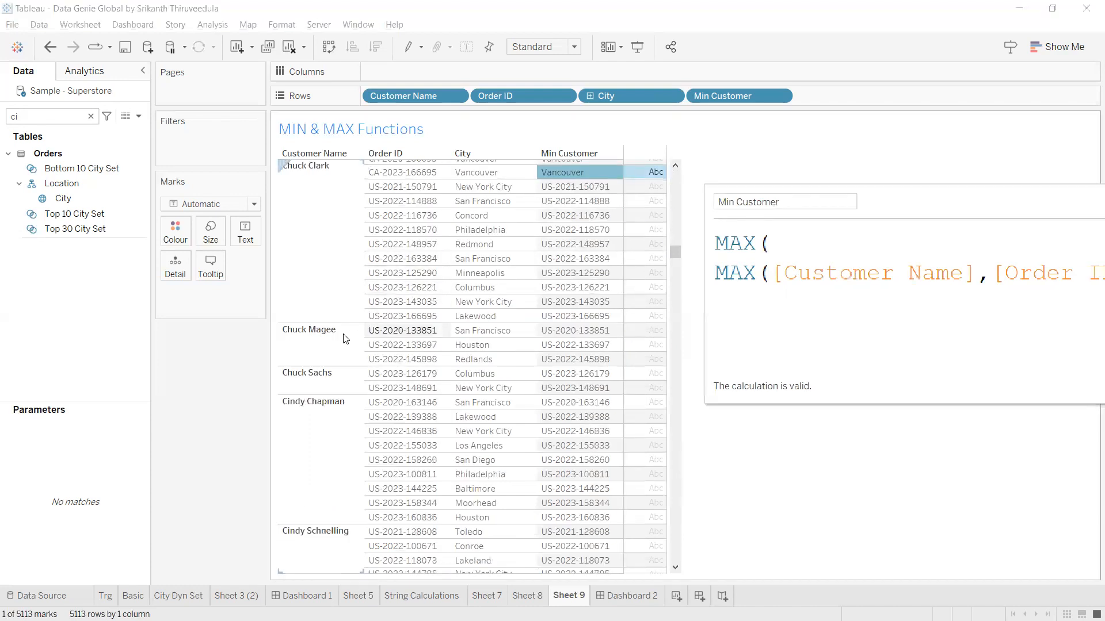
pyautogui.scroll(-3, 373, 334)
pyautogui.scroll(-4, 374, 333)
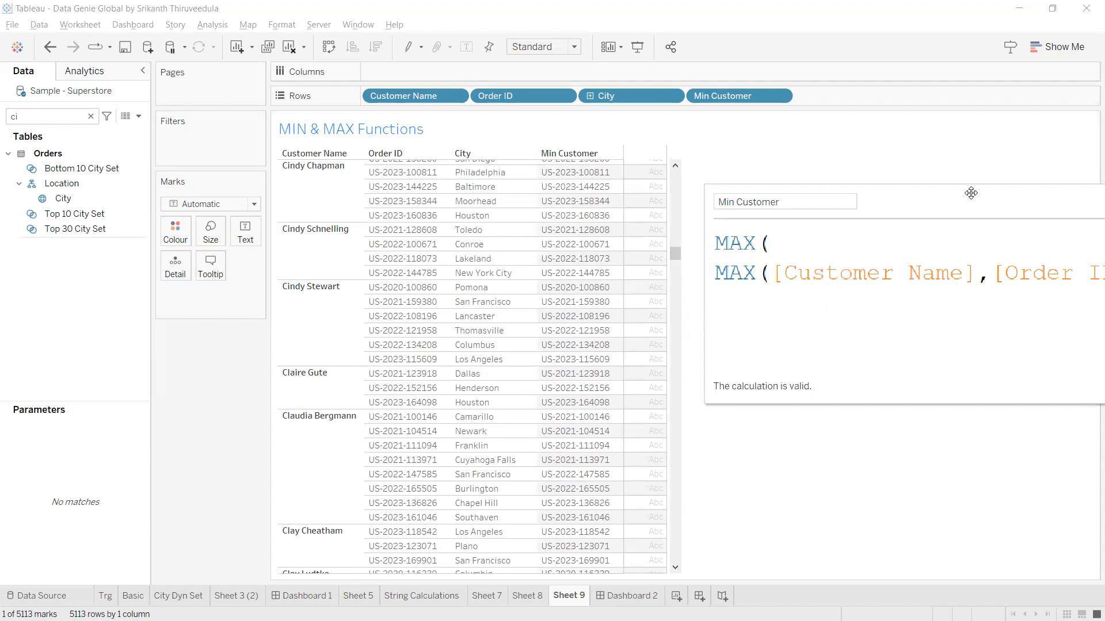
pyautogui.moveTo(972, 192); pyautogui.dragTo(578, 236)
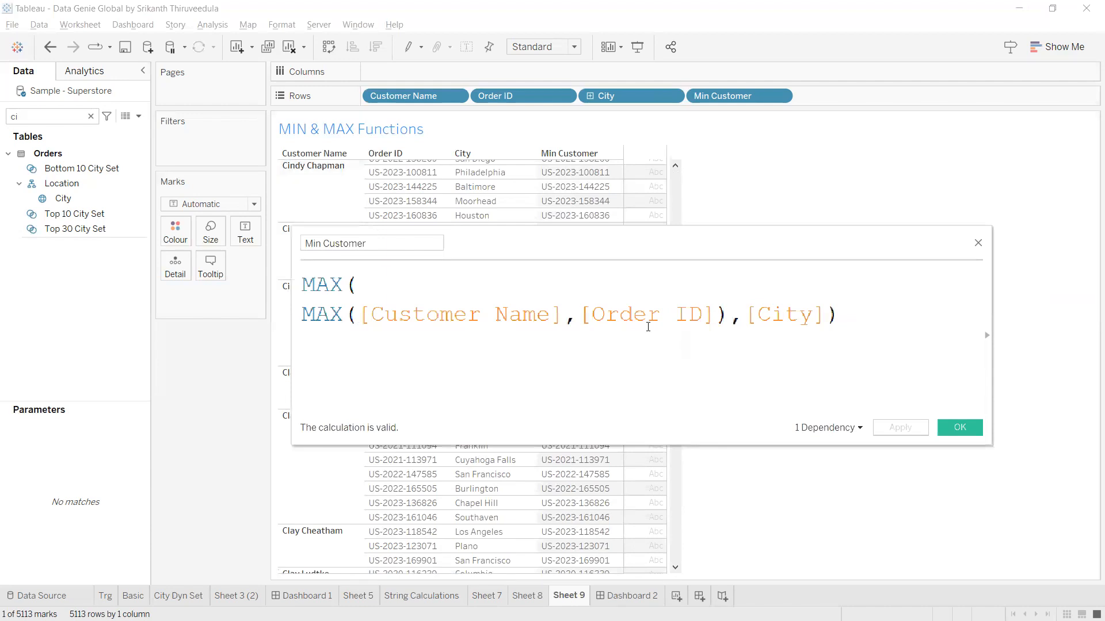
pyautogui.moveTo(825, 313); pyautogui.dragTo(772, 315)
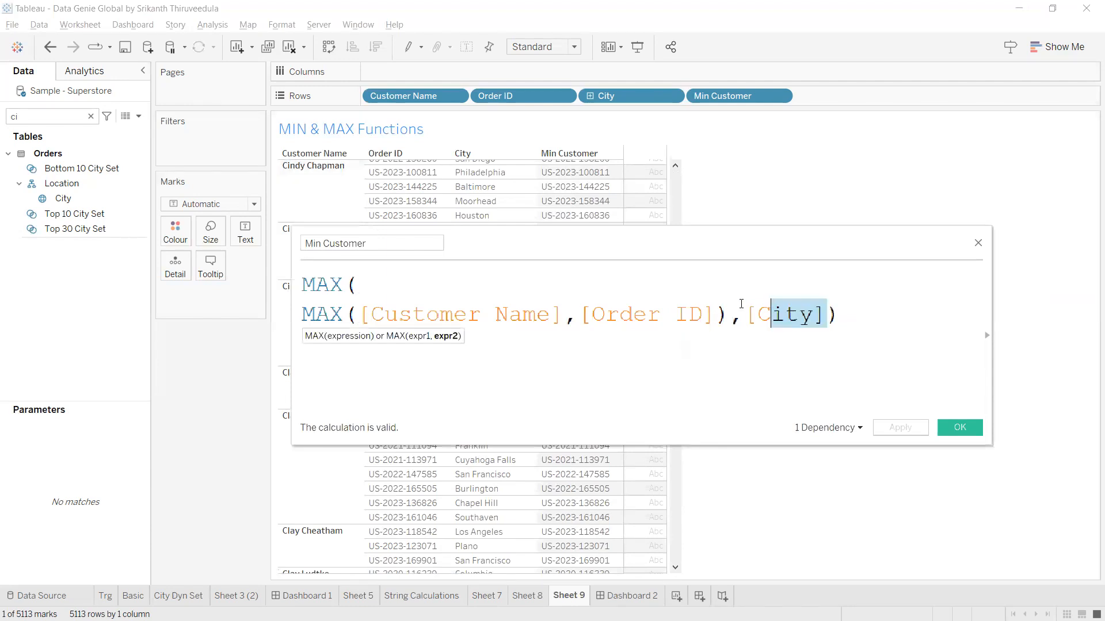
pyautogui.keyDown('shift'); pyautogui.click(361, 317); pyautogui.keyUp('shift')
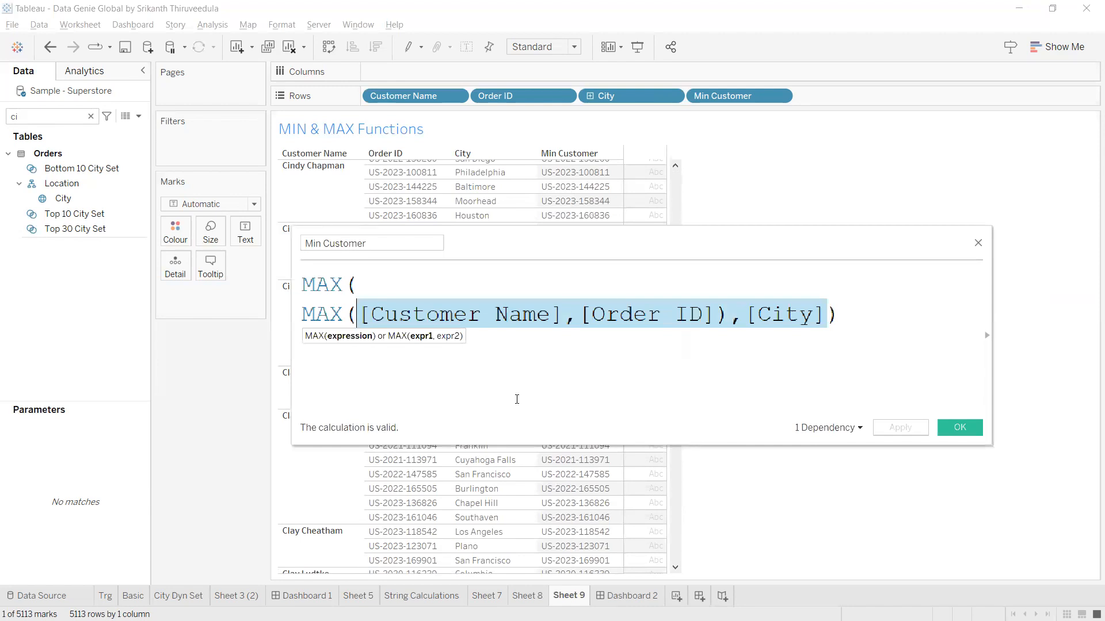
pyautogui.press('End')
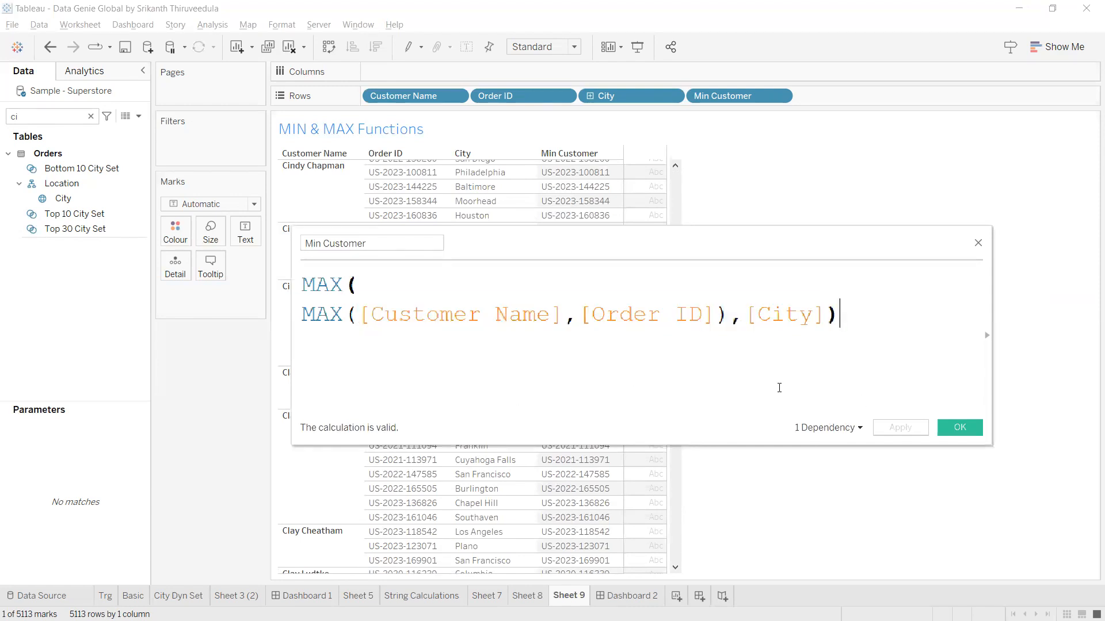